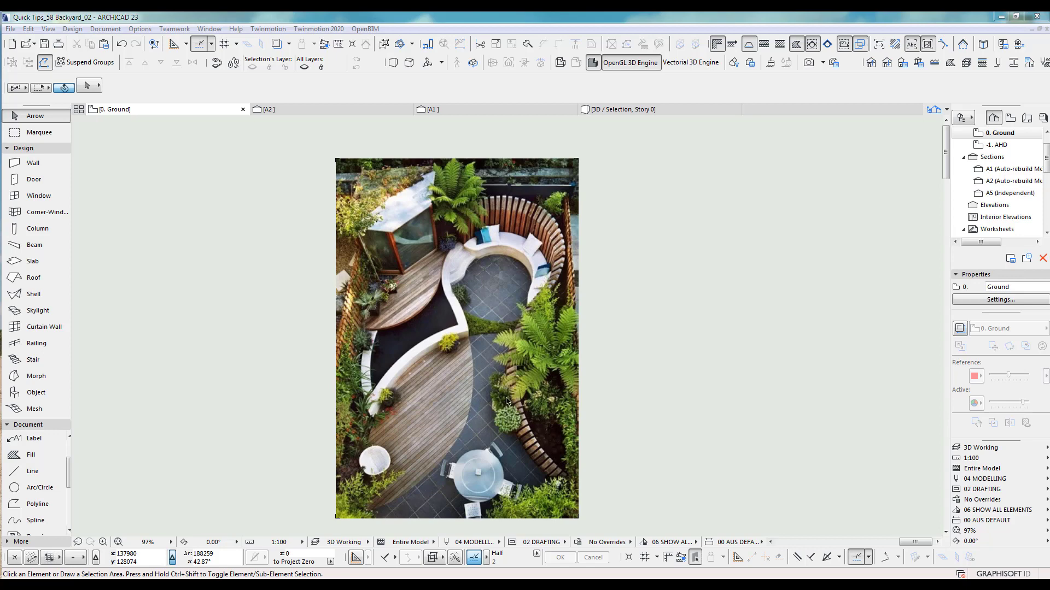
Review the backyard reference photo and the traced curves inside the site rectangle on the ground floor plan.
{"action": "scroll", "coordinate": [507, 401], "scroll_direction": "down", "scroll_amount": 5}
{"action": "middle_click_drag", "start_coordinate": [568, 410], "coordinate": [262, 392]}
{"action": "scroll", "coordinate": [626, 394], "scroll_direction": "up", "scroll_amount": 2}
{"action": "mouse_move", "coordinate": [732, 387]}
{"action": "middle_mouse_down"}
{"action": "mouse_move", "coordinate": [426, 386]}
{"action": "mouse_move", "coordinate": [653, 385]}
{"action": "middle_mouse_up"}
{"action": "scroll", "coordinate": [424, 387], "scroll_direction": "down", "scroll_amount": 2}
{"action": "scroll", "coordinate": [658, 388], "scroll_direction": "down", "scroll_amount": 1}
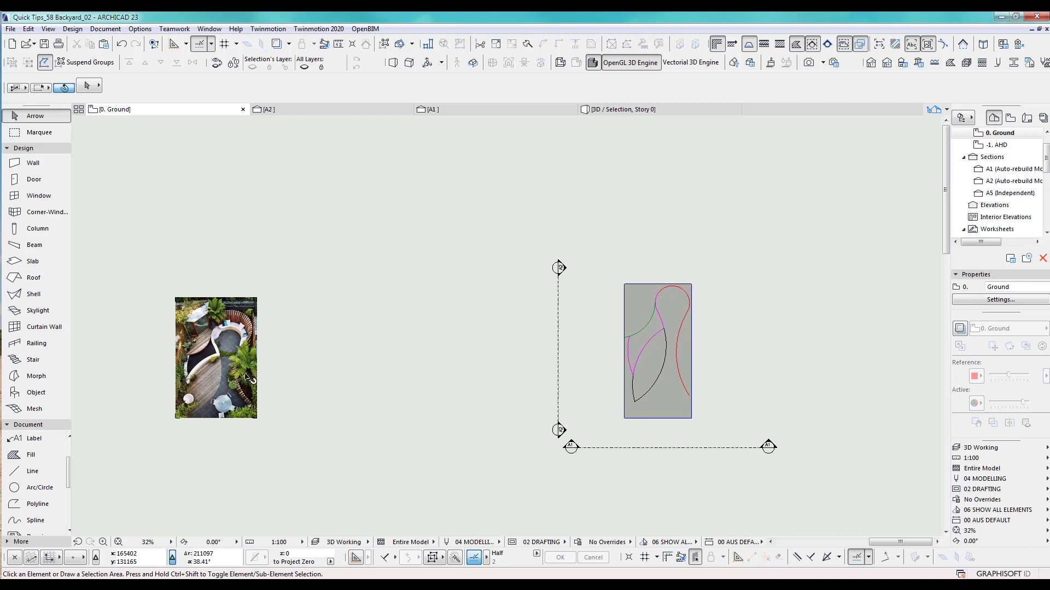
{"action": "scroll", "coordinate": [735, 348], "scroll_direction": "up", "scroll_amount": 1}
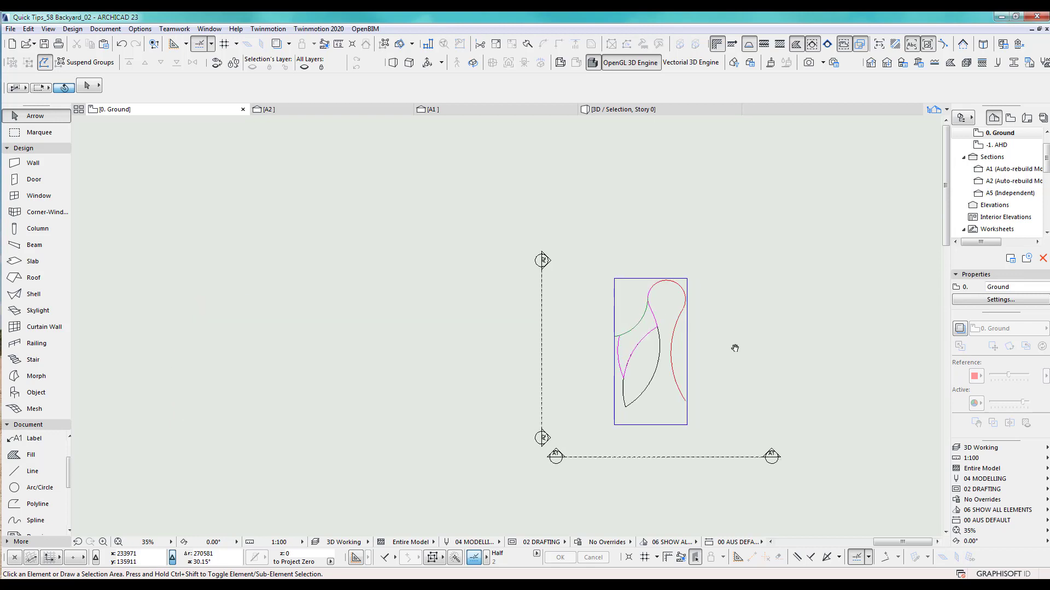
{"action": "scroll", "coordinate": [735, 348], "scroll_direction": "up", "scroll_amount": 4}
{"action": "middle_click_drag", "start_coordinate": [727, 344], "coordinate": [469, 317]}
{"action": "middle_click_drag", "start_coordinate": [450, 352], "coordinate": [486, 366]}
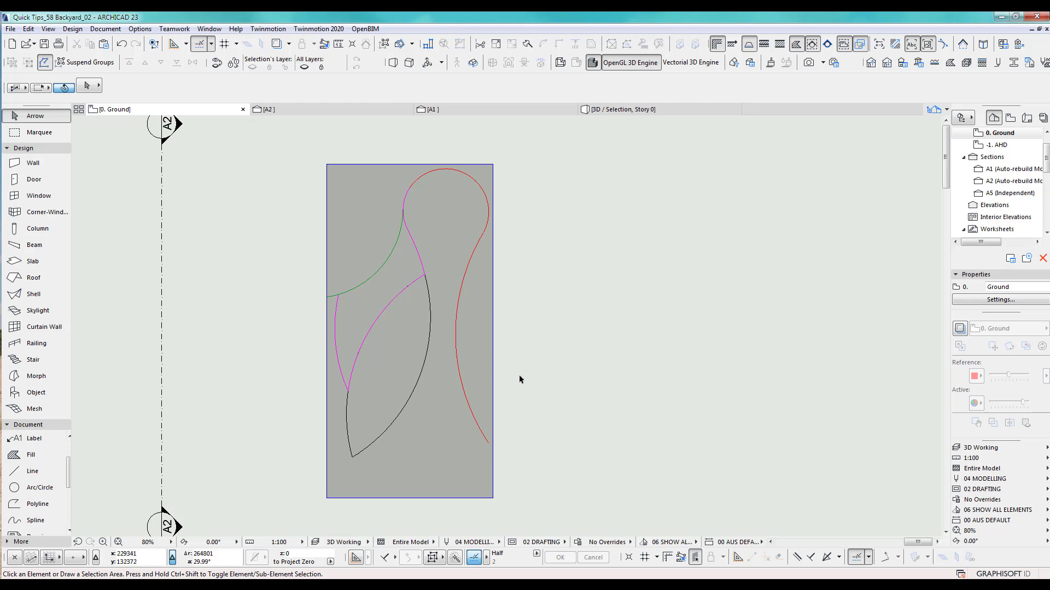
Identify the two connected red arcs of the fence line by selecting them together, and clear the selection.
{"action": "middle_click_drag", "start_coordinate": [519, 379], "coordinate": [544, 379]}
{"action": "scroll", "coordinate": [473, 201], "scroll_direction": "up", "scroll_amount": 2}
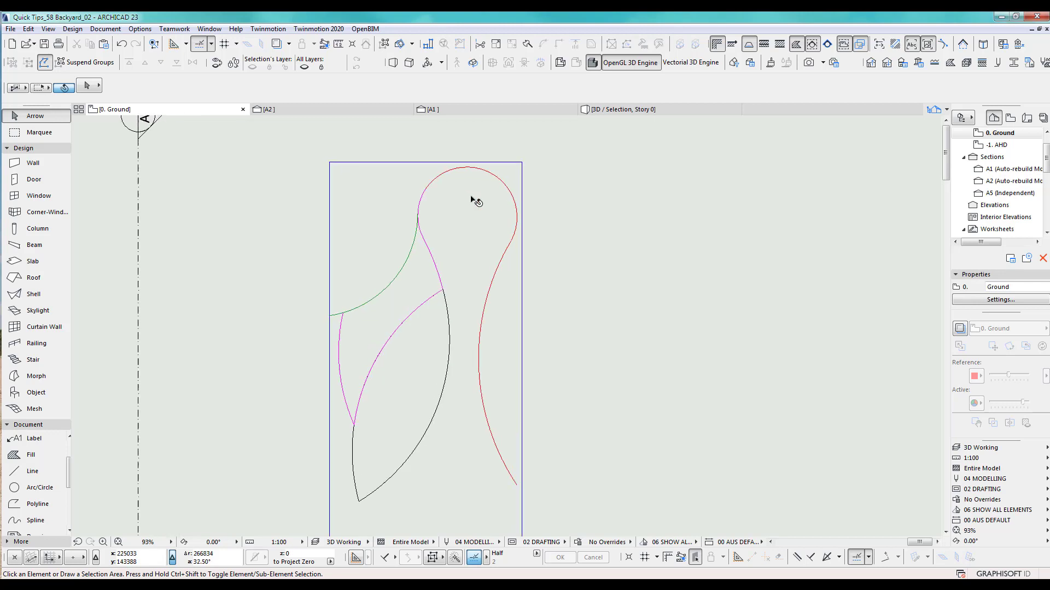
{"action": "scroll", "coordinate": [471, 199], "scroll_direction": "up", "scroll_amount": 3}
{"action": "scroll", "coordinate": [468, 255], "scroll_direction": "down", "scroll_amount": 2}
{"action": "middle_click_drag", "start_coordinate": [469, 255], "coordinate": [475, 239]}
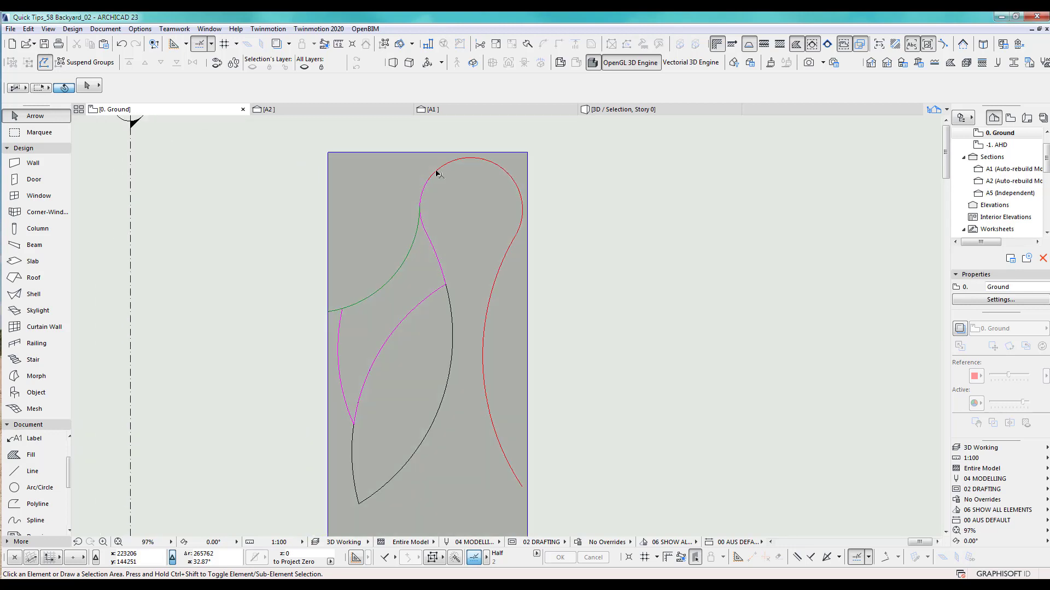
{"action": "left_click", "coordinate": [433, 175]}
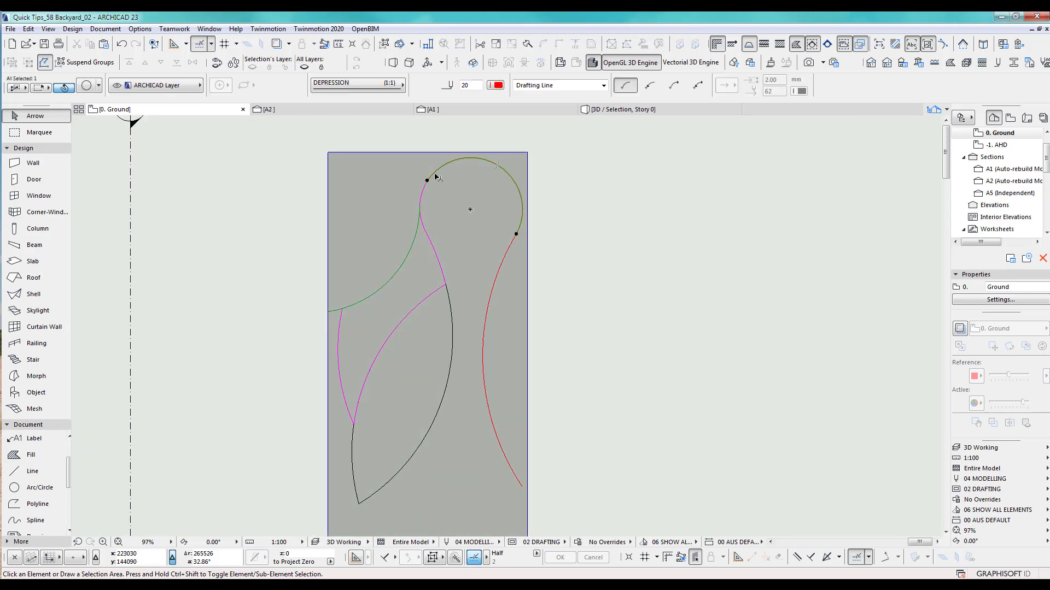
{"action": "left_click", "coordinate": [502, 257], "text": "shift"}
{"action": "left_click", "coordinate": [598, 221]}
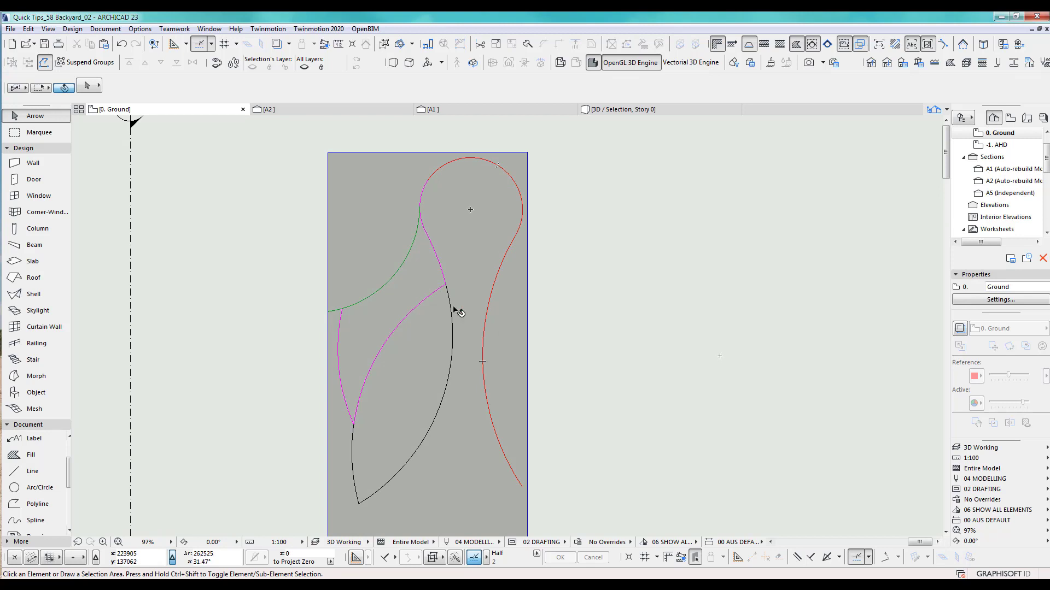
Compare the curved timber post fence in the reference photo with the red outline on the ground floor plan.
{"action": "scroll", "coordinate": [417, 382], "scroll_direction": "down", "scroll_amount": 4}
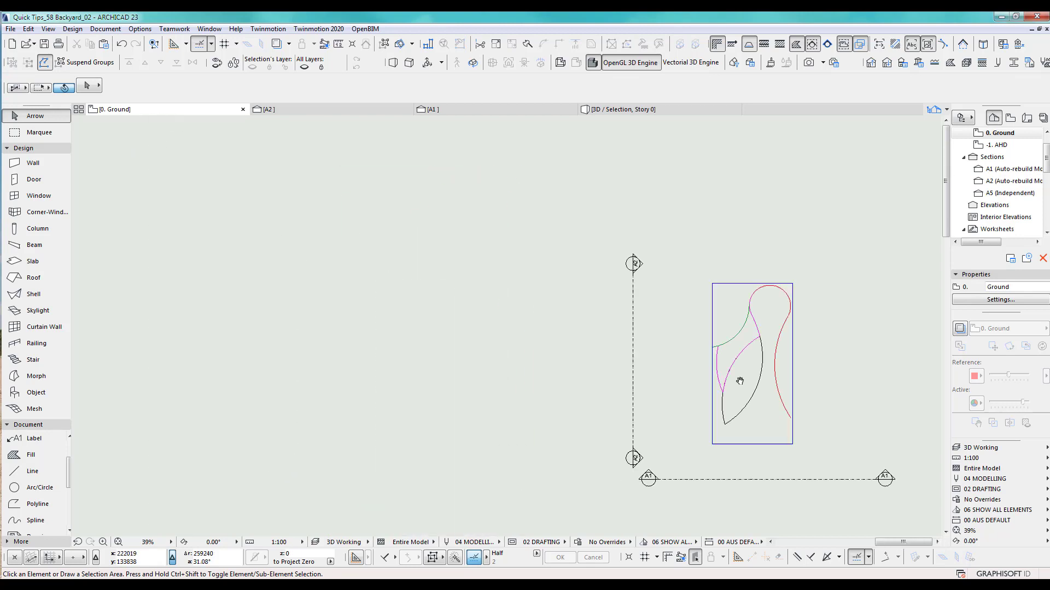
{"action": "scroll", "coordinate": [321, 380], "scroll_direction": "up", "scroll_amount": 5}
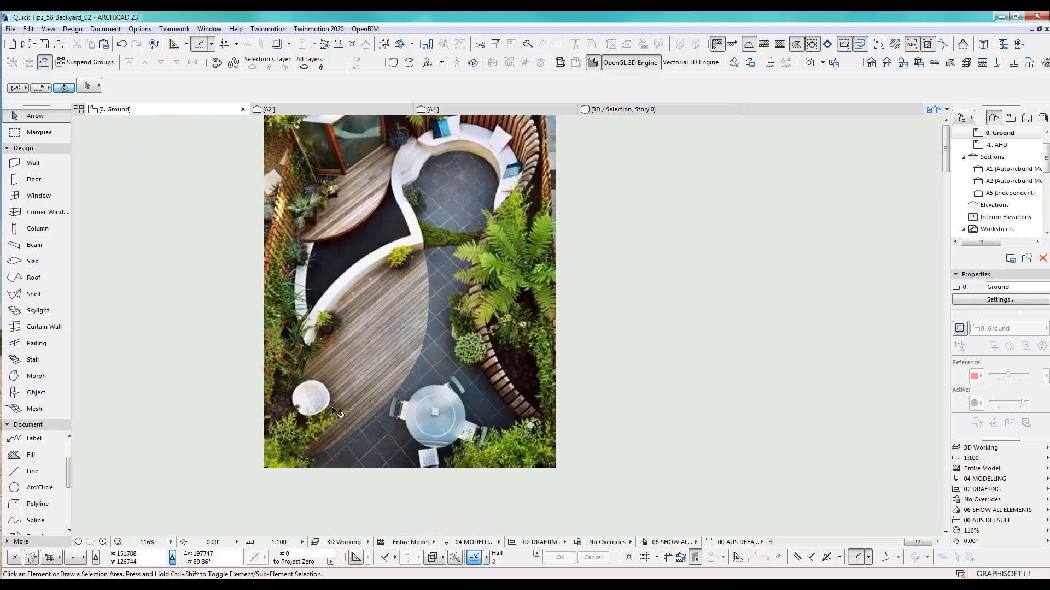
{"action": "scroll", "coordinate": [390, 316], "scroll_direction": "down", "scroll_amount": 1}
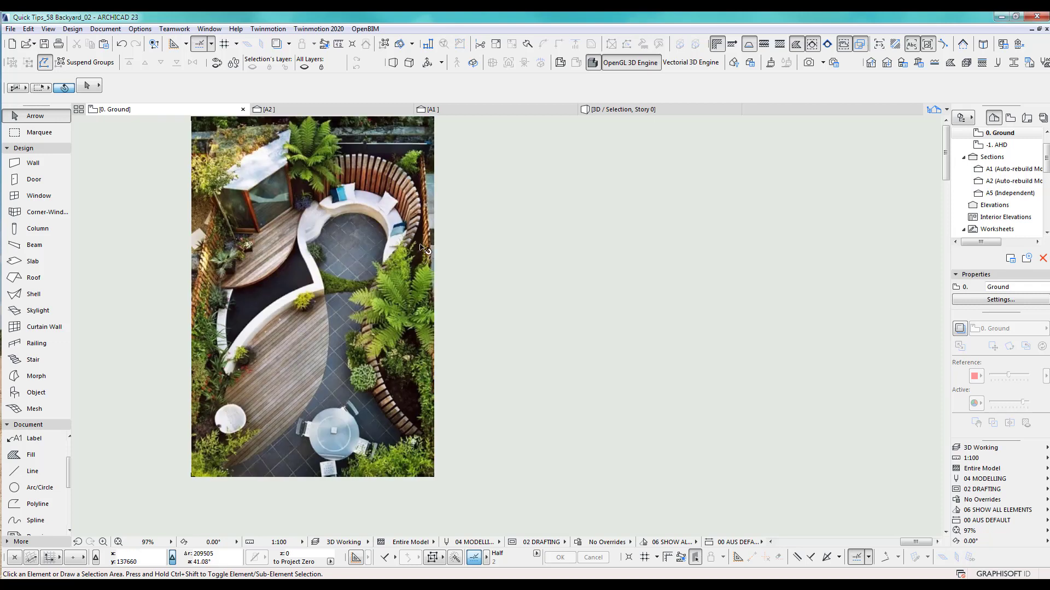
{"action": "scroll", "coordinate": [522, 273], "scroll_direction": "down", "scroll_amount": 3}
{"action": "middle_click_drag", "start_coordinate": [522, 274], "coordinate": [95, 296]}
{"action": "middle_click_drag", "start_coordinate": [603, 311], "coordinate": [284, 349]}
{"action": "scroll", "coordinate": [572, 225], "scroll_direction": "up", "scroll_amount": 2}
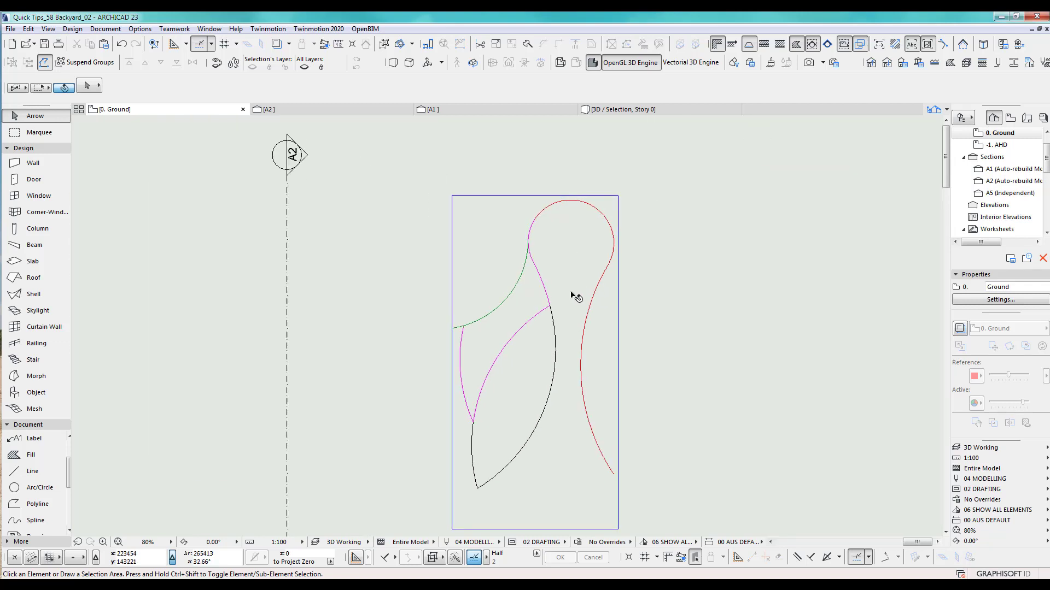
{"action": "middle_click_drag", "start_coordinate": [567, 316], "coordinate": [489, 259]}
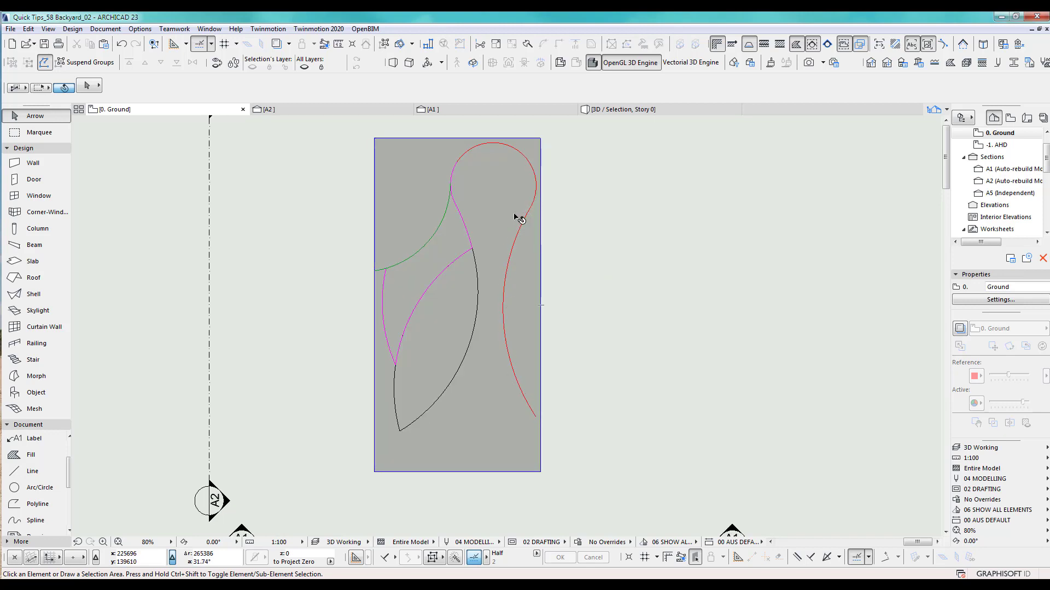
{"action": "scroll", "coordinate": [553, 272], "scroll_direction": "down", "scroll_amount": 3}
{"action": "middle_click_drag", "start_coordinate": [537, 292], "coordinate": [536, 294]}
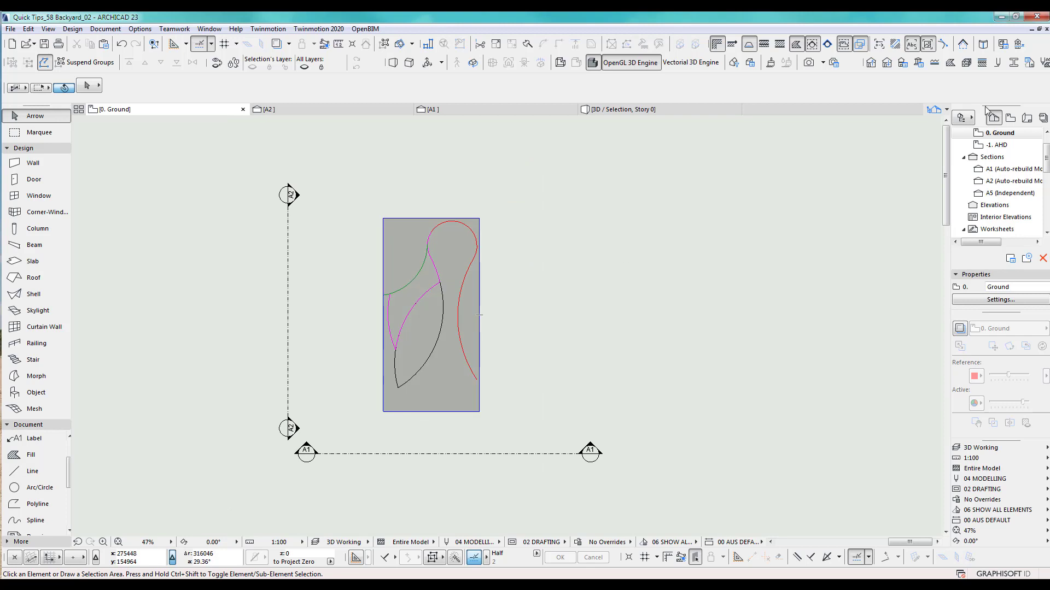
Open the APost 1 profile for editing in the Profile Manager, examine its section and component settings, and close the manager.
{"action": "left_click", "coordinate": [1013, 62]}
{"action": "left_click", "coordinate": [856, 79]}
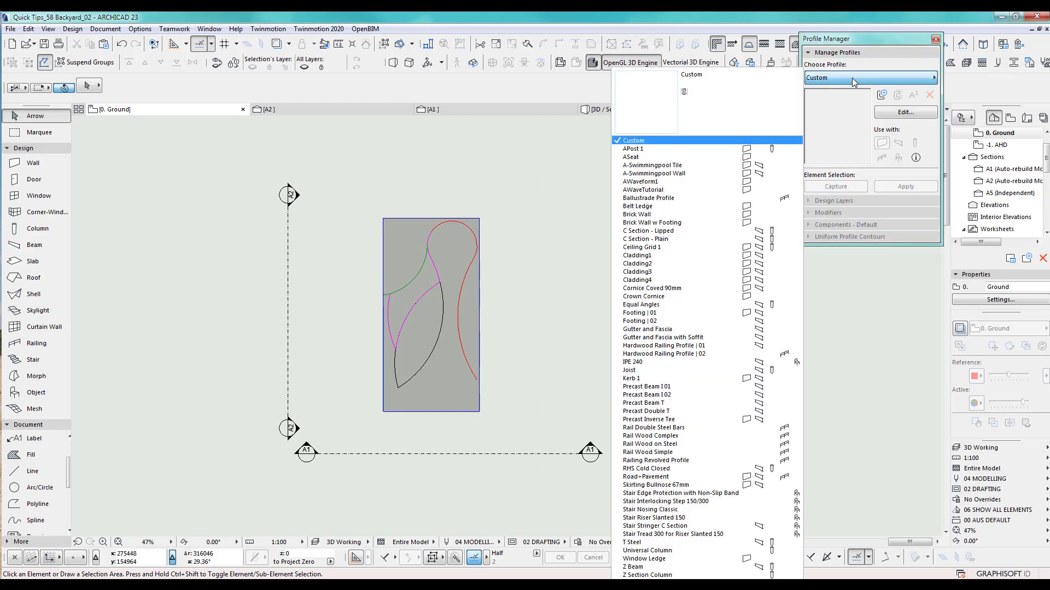
{"action": "left_click", "coordinate": [633, 148]}
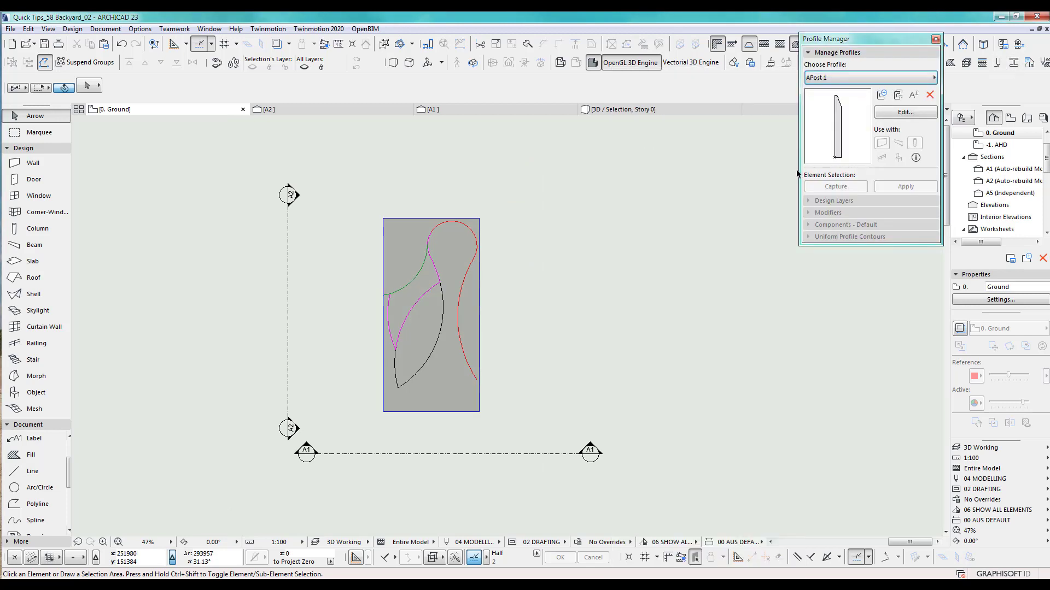
{"action": "left_click", "coordinate": [906, 113]}
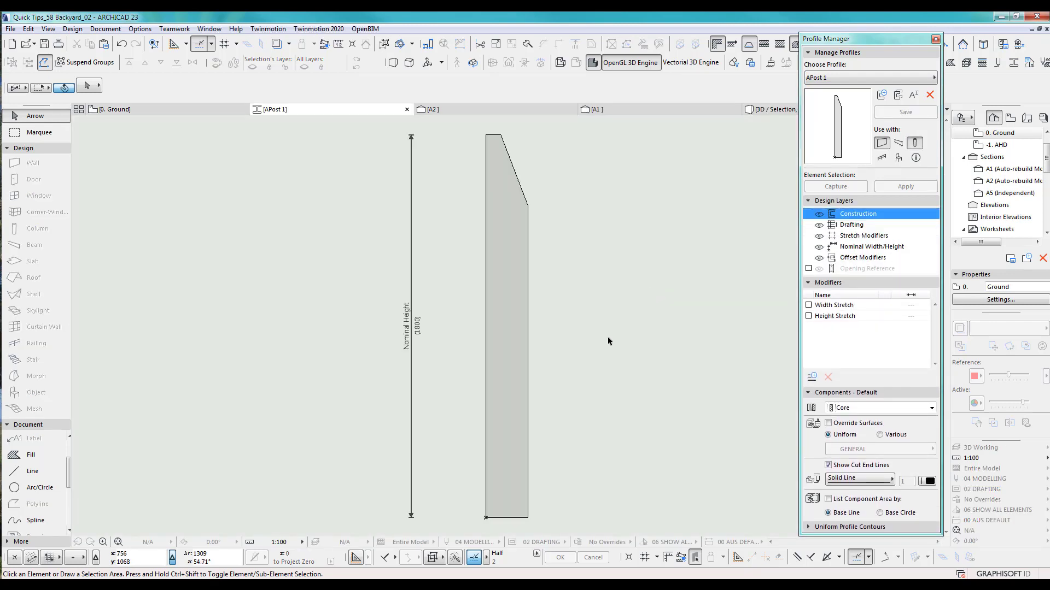
{"action": "scroll", "coordinate": [608, 341], "scroll_direction": "down", "scroll_amount": 2}
{"action": "middle_click_drag", "start_coordinate": [591, 359], "coordinate": [541, 351]}
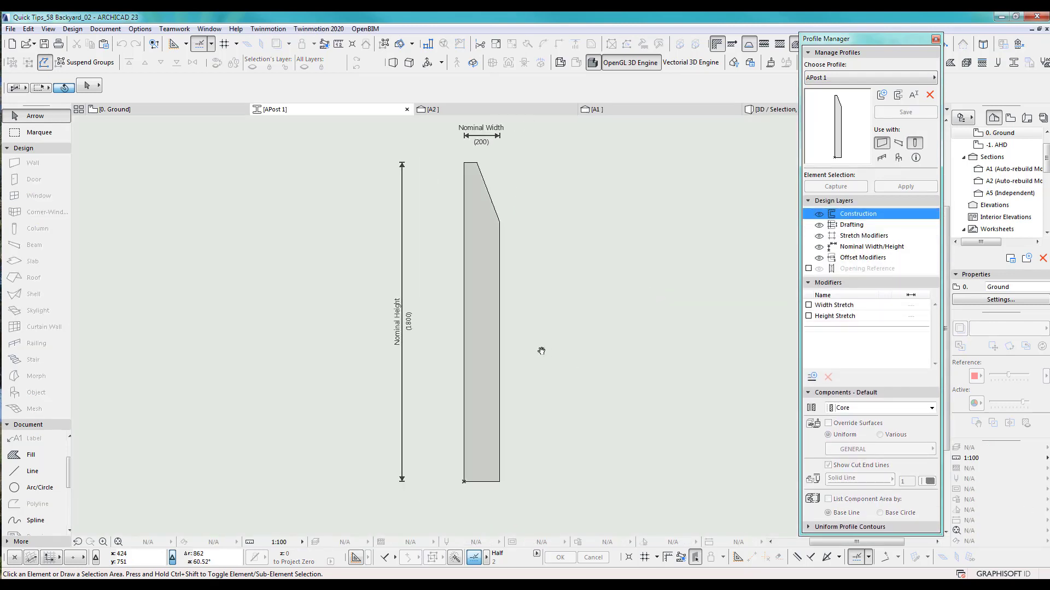
{"action": "left_click", "coordinate": [491, 410]}
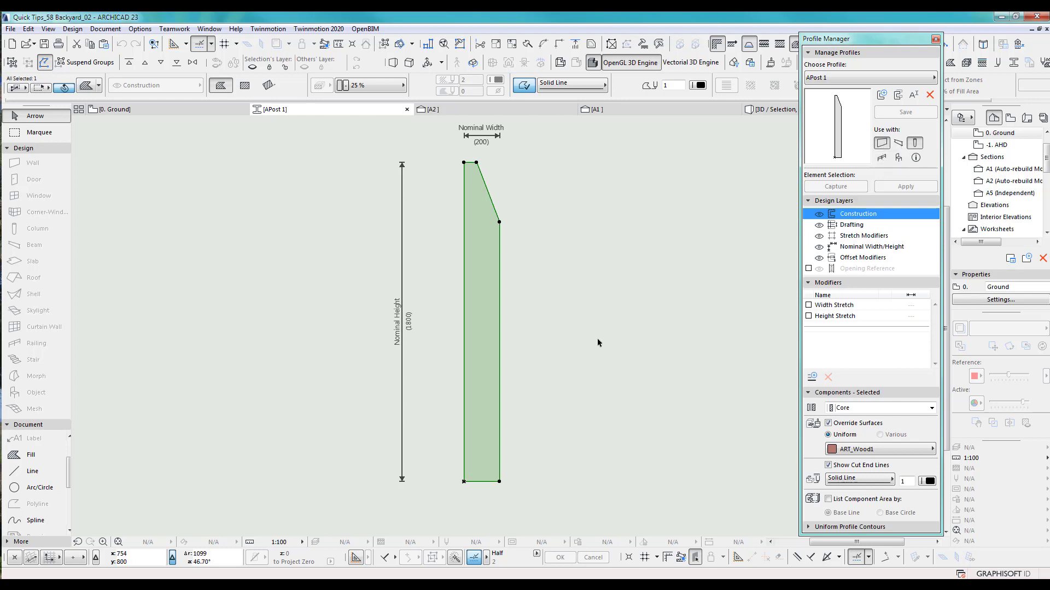
{"action": "left_click", "coordinate": [935, 39]}
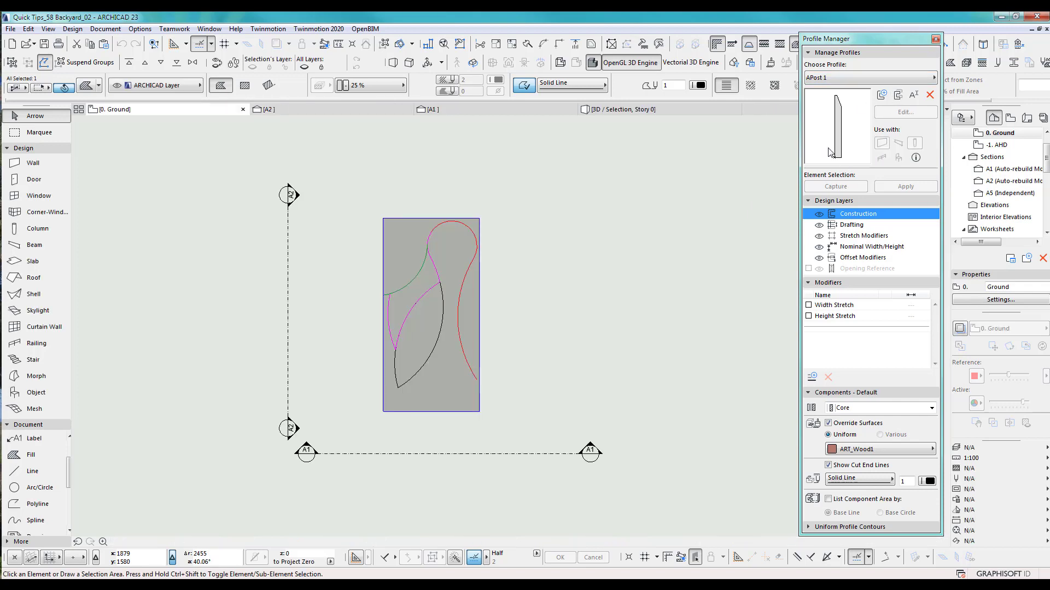
Set the wall defaults to the complex profile APost 1 with the ART_Wood1 surface override switched on.
{"action": "scroll", "coordinate": [537, 328], "scroll_direction": "up", "scroll_amount": 5}
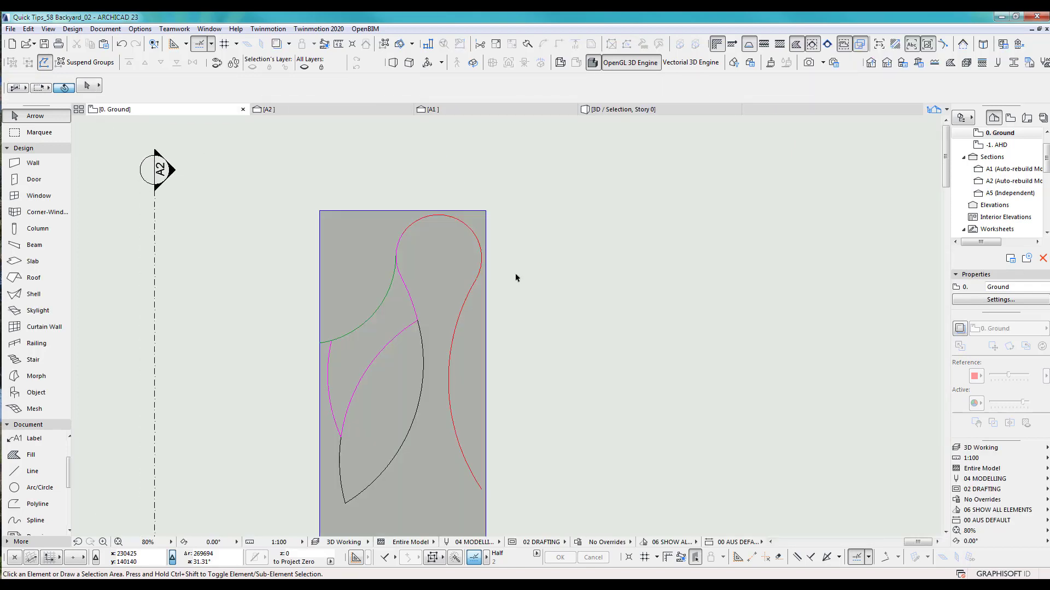
{"action": "scroll", "coordinate": [420, 221], "scroll_direction": "up", "scroll_amount": 5}
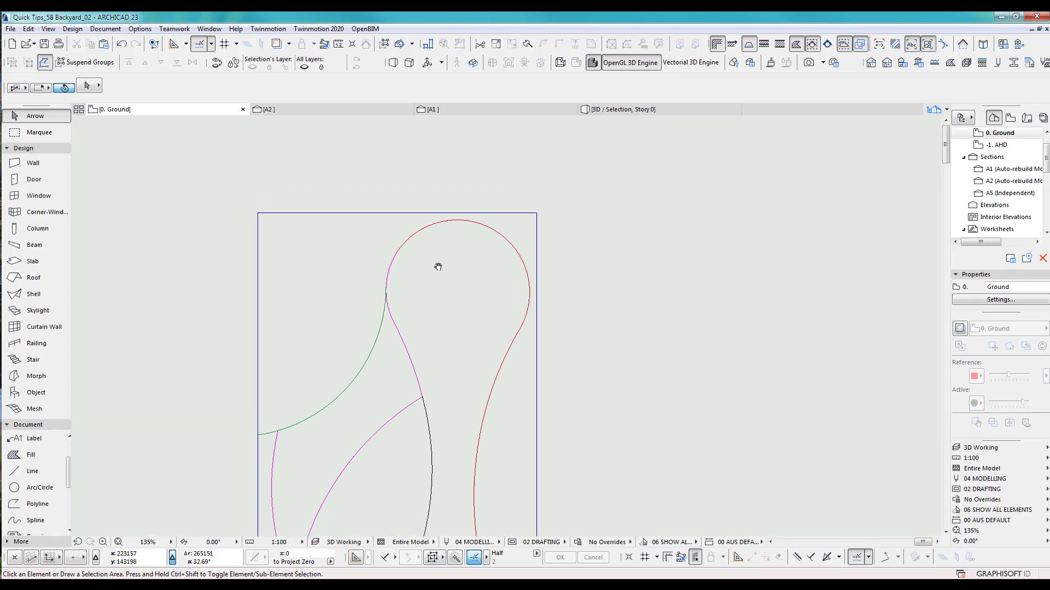
{"action": "double_click", "coordinate": [54, 166]}
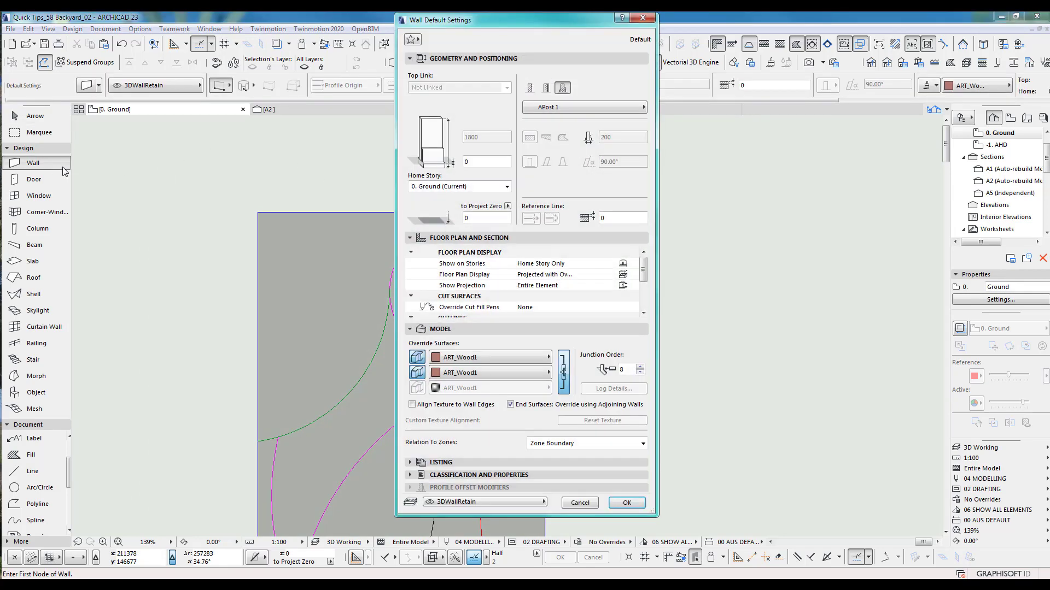
{"action": "left_click", "coordinate": [529, 89]}
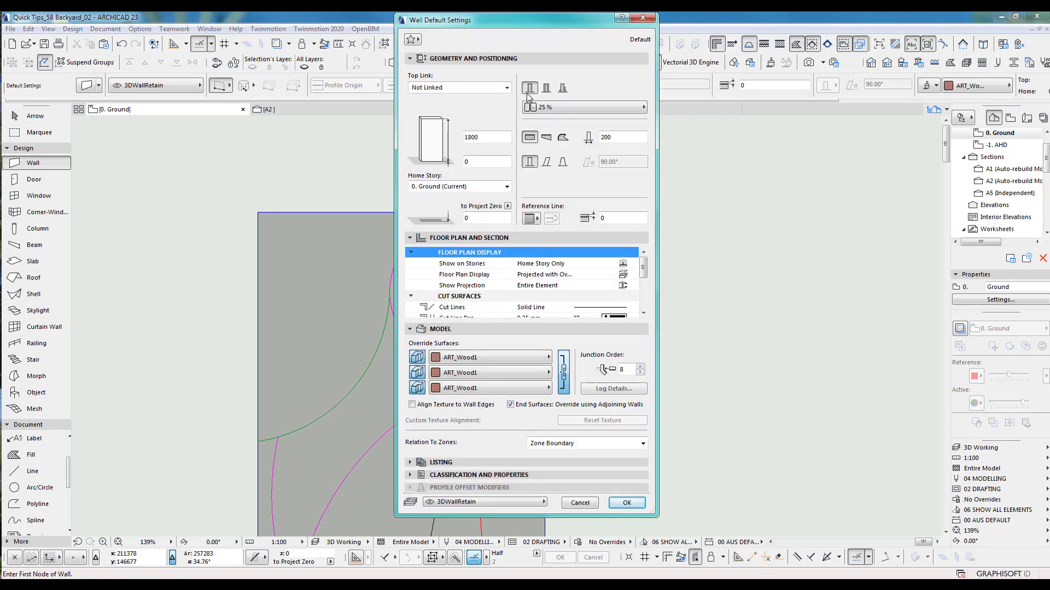
{"action": "left_click", "coordinate": [563, 88]}
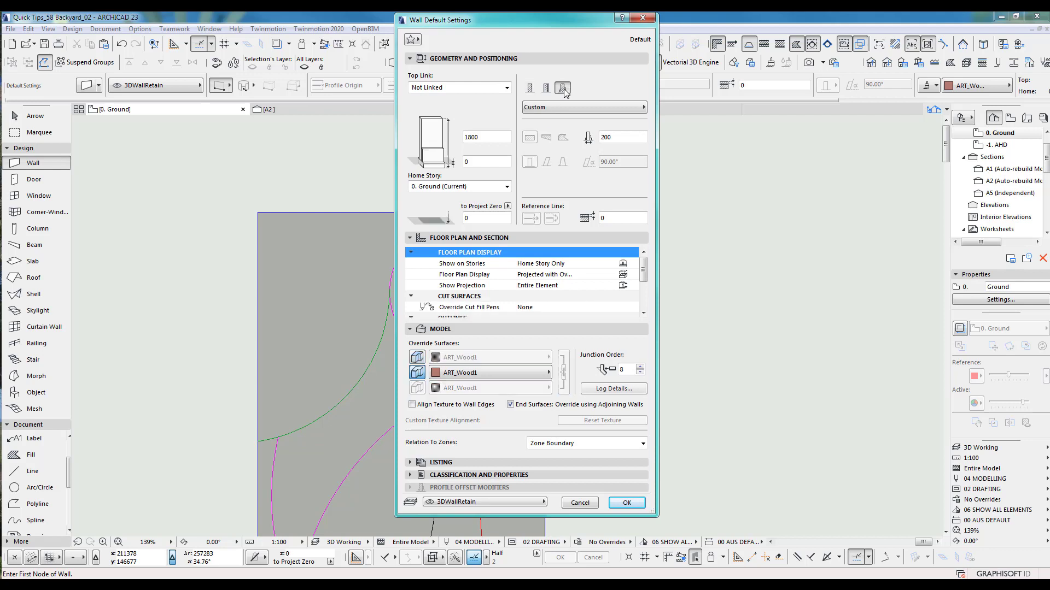
{"action": "left_click", "coordinate": [569, 107]}
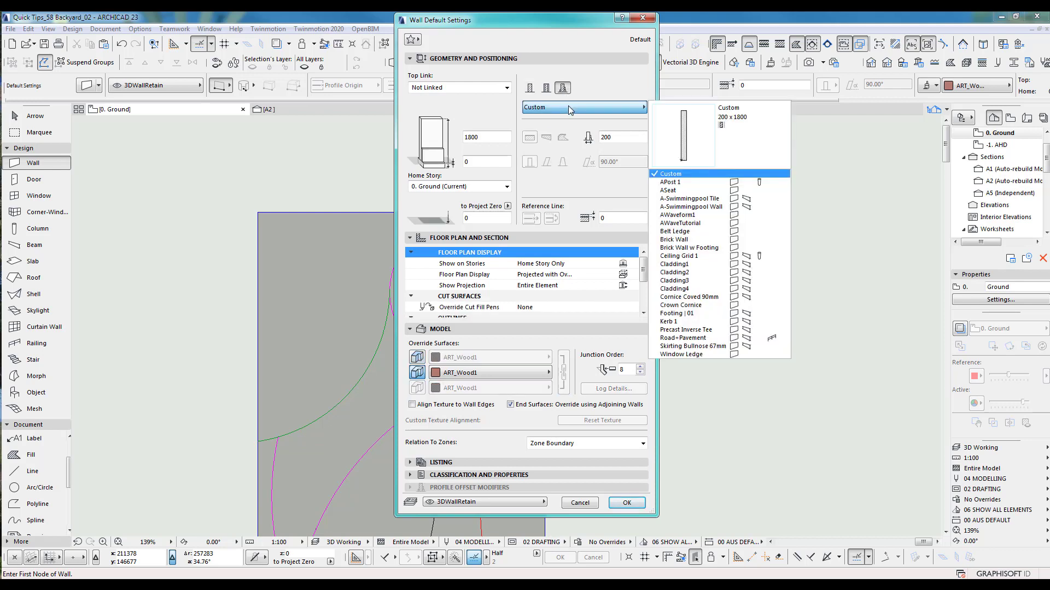
{"action": "left_click", "coordinate": [675, 183]}
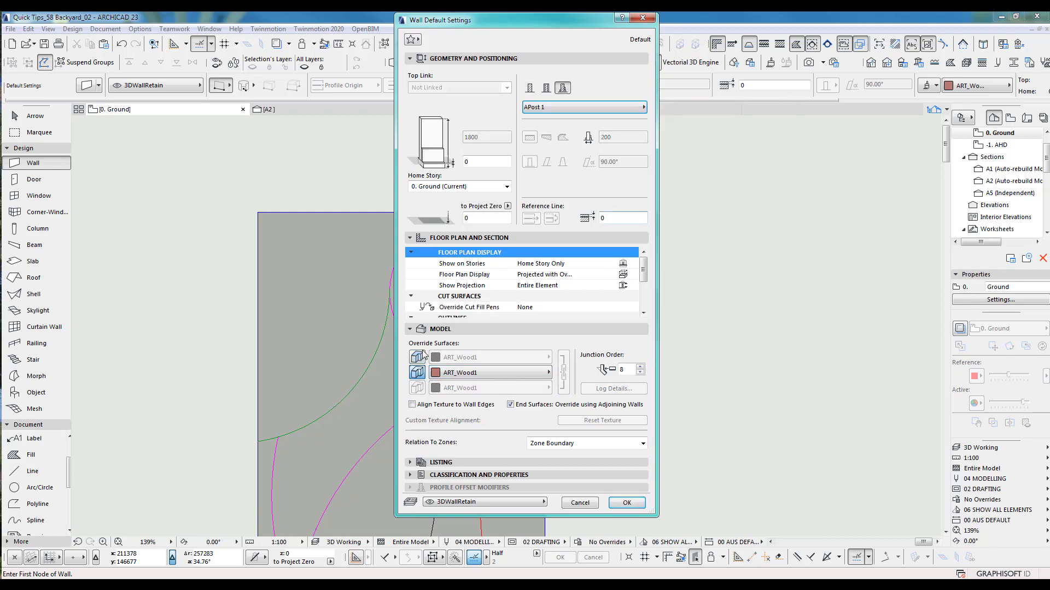
{"action": "left_click", "coordinate": [419, 359]}
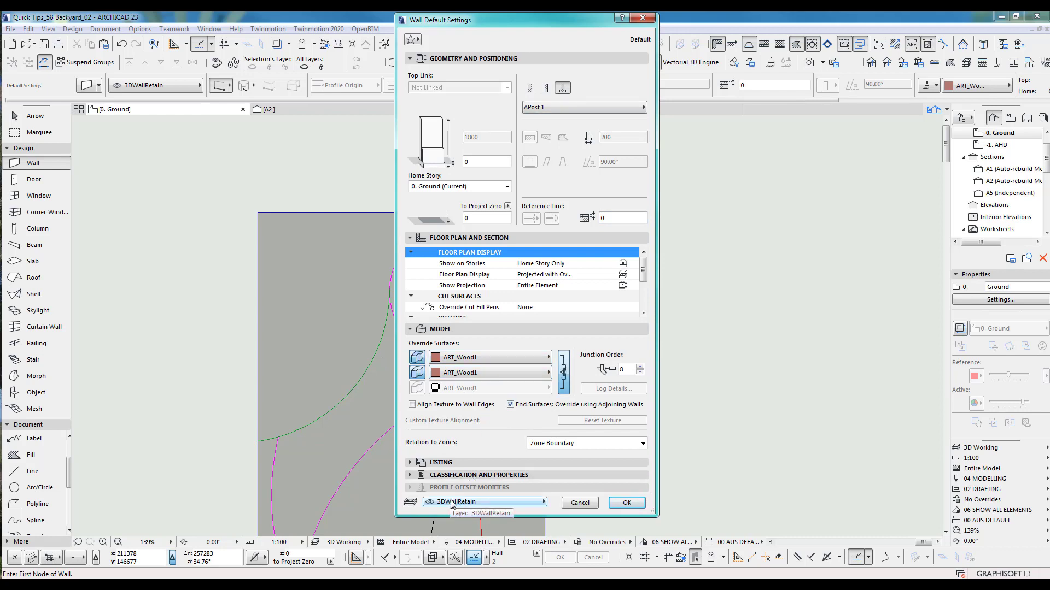
{"action": "left_click", "coordinate": [626, 502]}
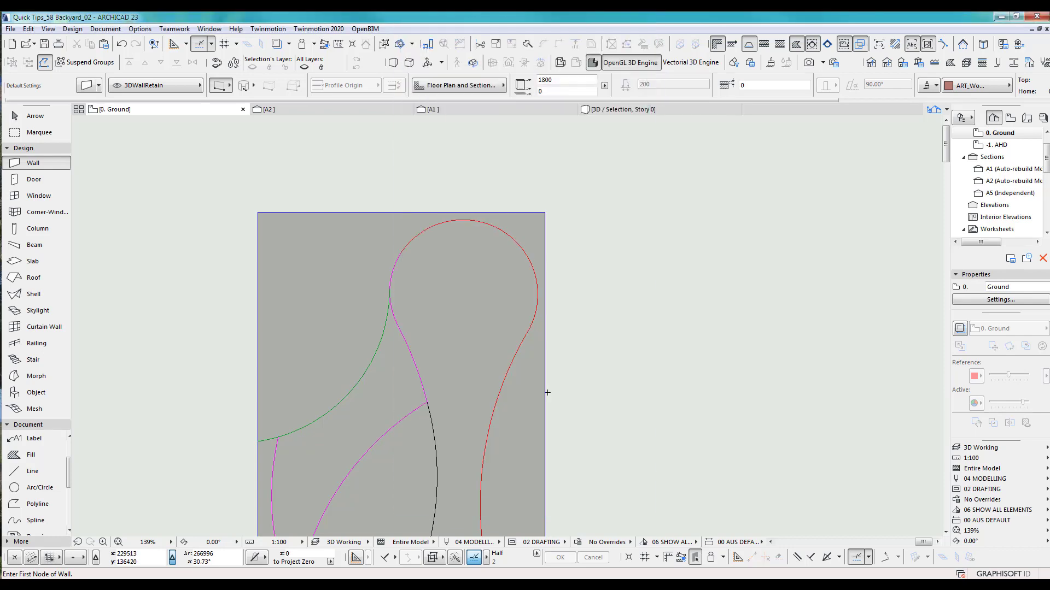
Examine where the red arc meets the magenta curve, and check the matching curved post fence in the reference photo.
{"action": "scroll", "coordinate": [426, 228], "scroll_direction": "up", "scroll_amount": 8}
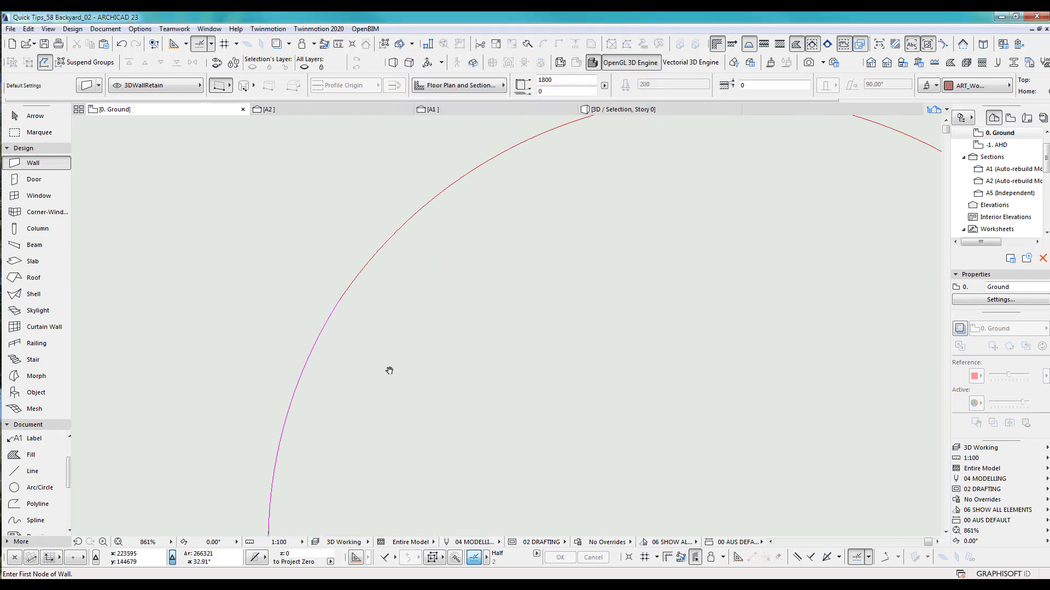
{"action": "scroll", "coordinate": [457, 251], "scroll_direction": "up", "scroll_amount": 3}
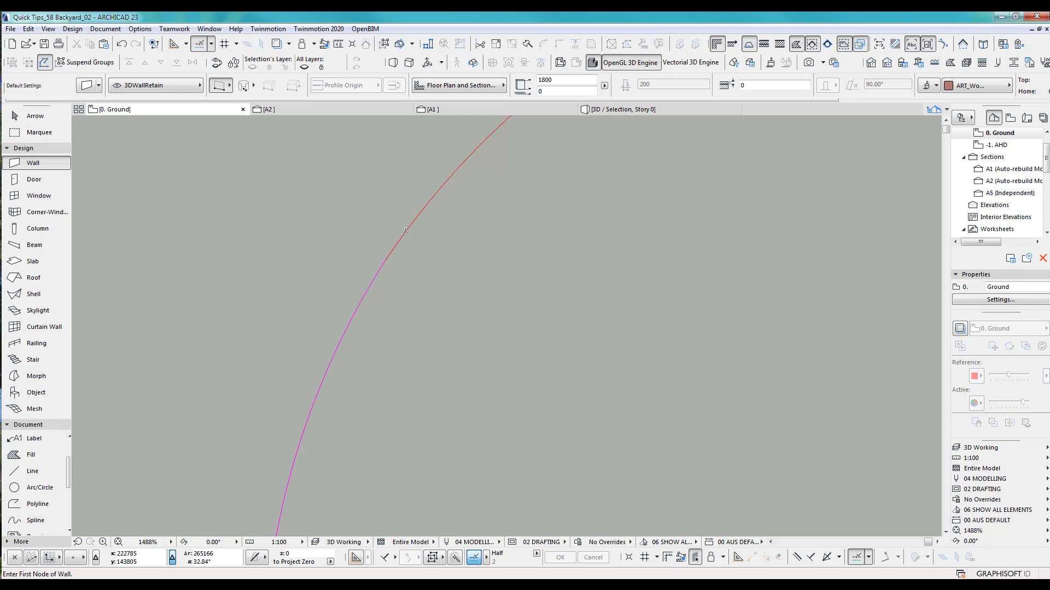
{"action": "scroll", "coordinate": [396, 290], "scroll_direction": "down", "scroll_amount": 12}
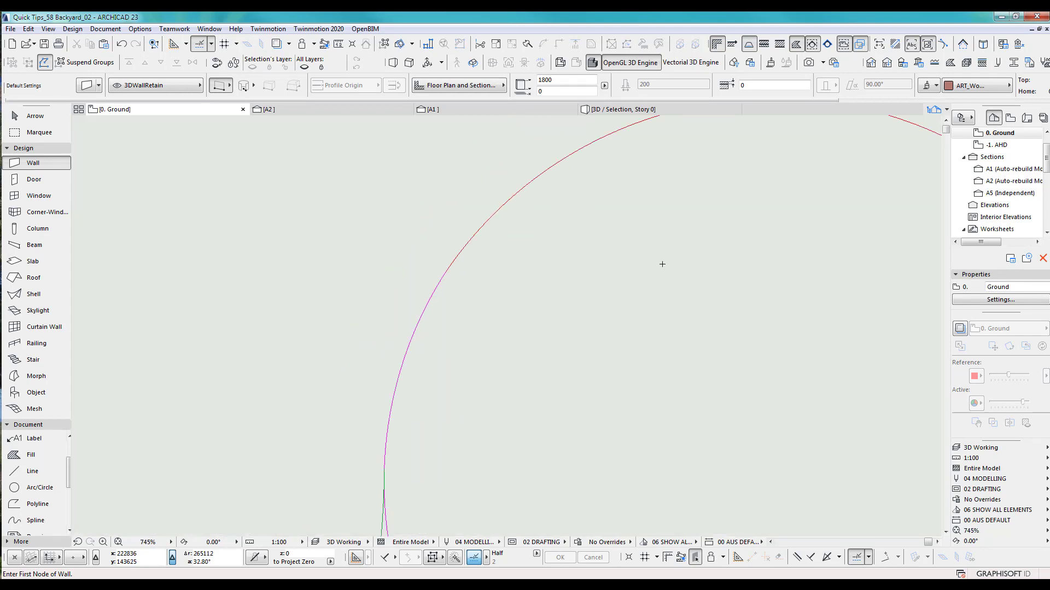
{"action": "scroll", "coordinate": [548, 364], "scroll_direction": "up", "scroll_amount": 4}
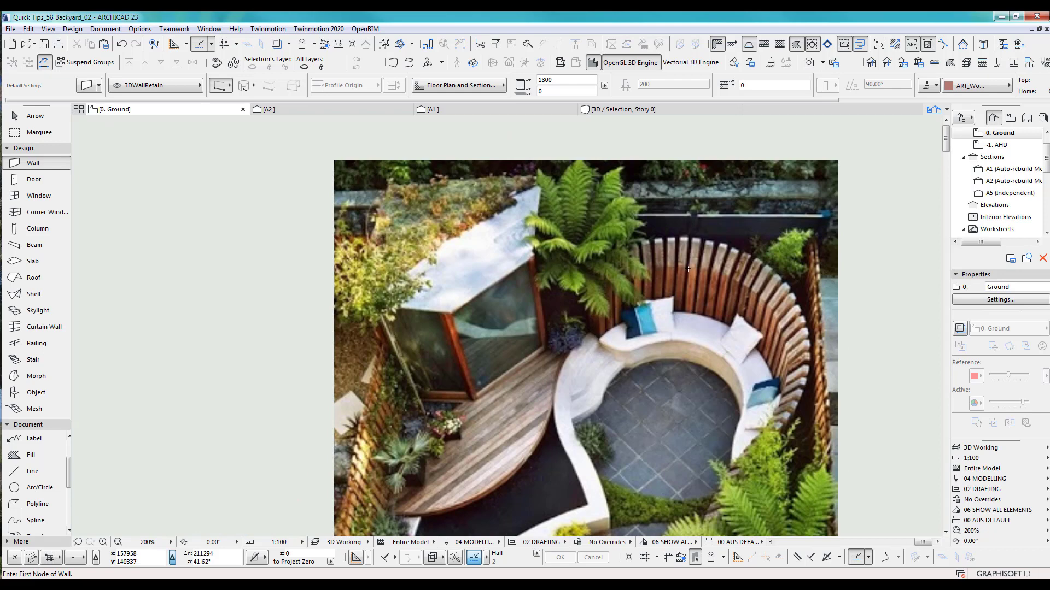
{"action": "scroll", "coordinate": [645, 373], "scroll_direction": "down", "scroll_amount": 6}
{"action": "middle_click_drag", "start_coordinate": [645, 373], "coordinate": [557, 352]}
{"action": "scroll", "coordinate": [700, 332], "scroll_direction": "up", "scroll_amount": 6}
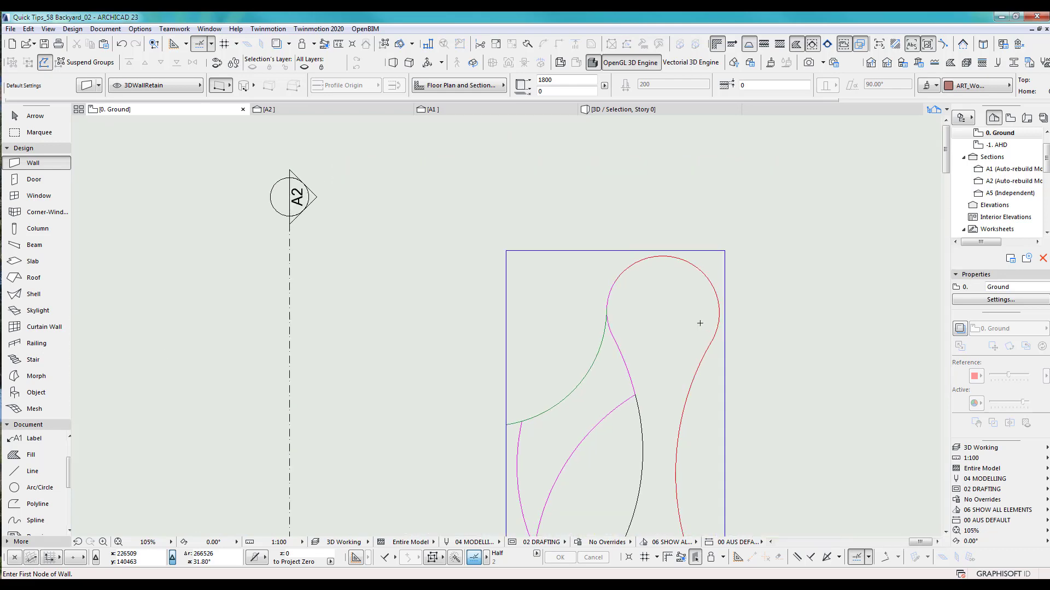
{"action": "mouse_move", "coordinate": [663, 290]}
{"action": "middle_mouse_down"}
{"action": "mouse_move", "coordinate": [499, 320]}
{"action": "mouse_move", "coordinate": [391, 362]}
{"action": "middle_mouse_up"}
{"action": "scroll", "coordinate": [498, 321], "scroll_direction": "up", "scroll_amount": 2}
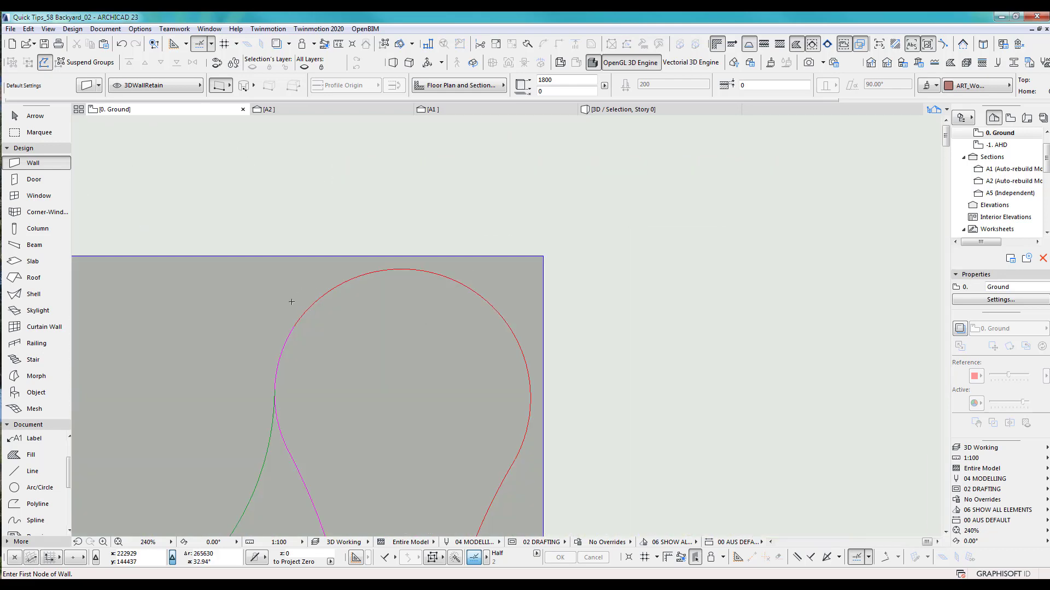
{"action": "scroll", "coordinate": [290, 307], "scroll_direction": "up", "scroll_amount": 1}
{"action": "scroll", "coordinate": [306, 337], "scroll_direction": "down", "scroll_amount": 2}
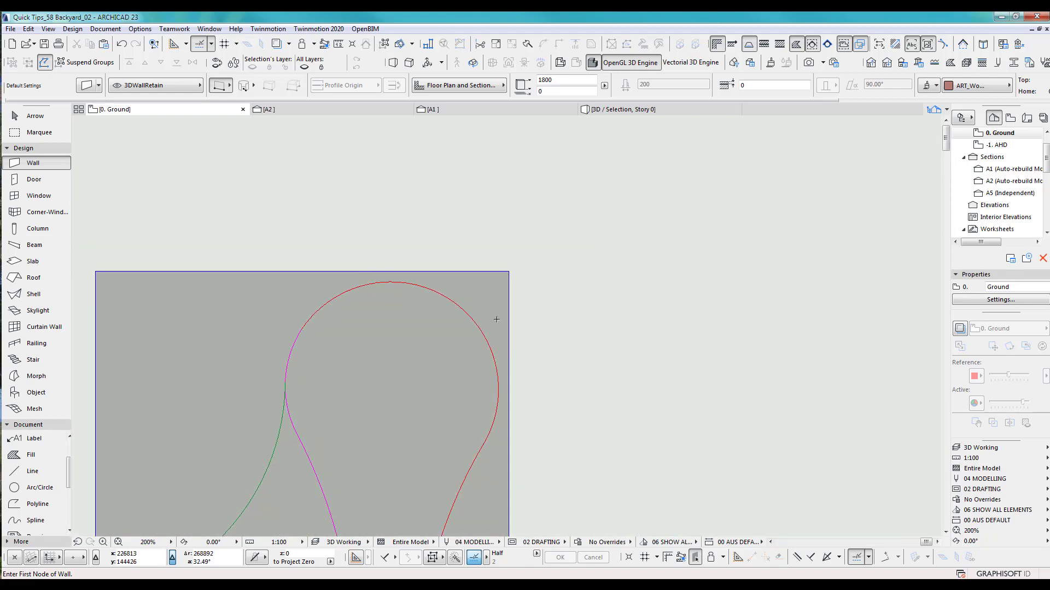
Place the first post as a 100 mm long wall along the red arc, starting where it meets the magenta curve.
{"action": "scroll", "coordinate": [328, 325], "scroll_direction": "up", "scroll_amount": 3}
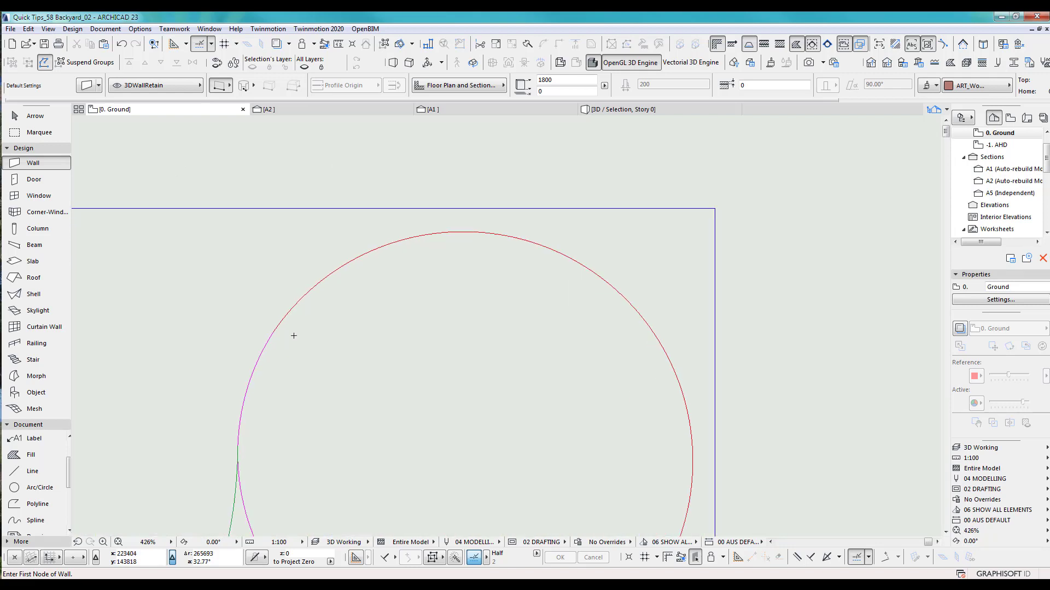
{"action": "scroll", "coordinate": [307, 290], "scroll_direction": "down", "scroll_amount": 4}
{"action": "scroll", "coordinate": [520, 436], "scroll_direction": "down", "scroll_amount": 1}
{"action": "middle_click_drag", "start_coordinate": [520, 436], "coordinate": [488, 311]}
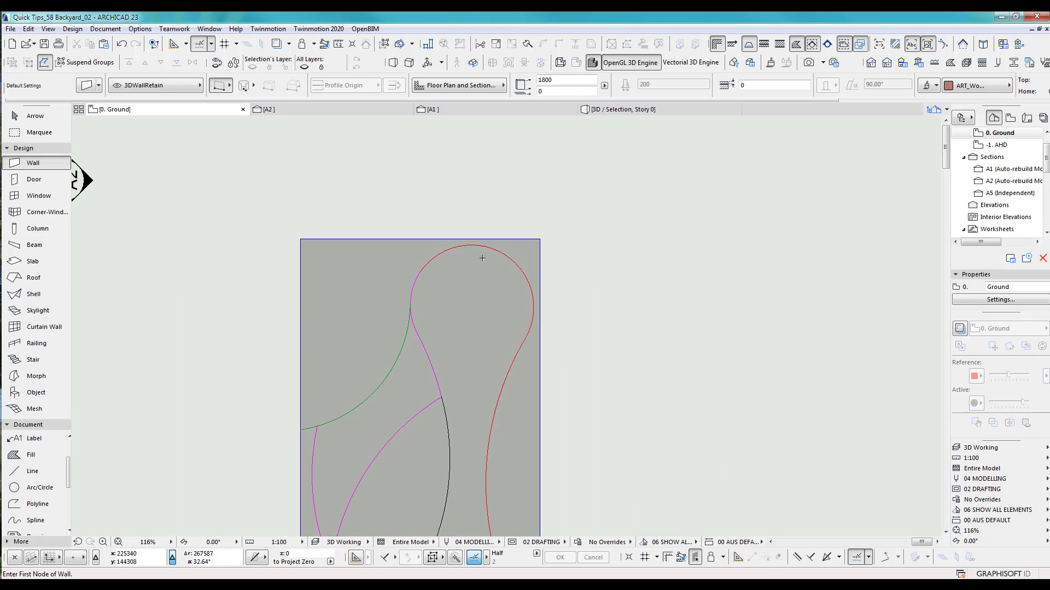
{"action": "scroll", "coordinate": [510, 270], "scroll_direction": "up", "scroll_amount": 6}
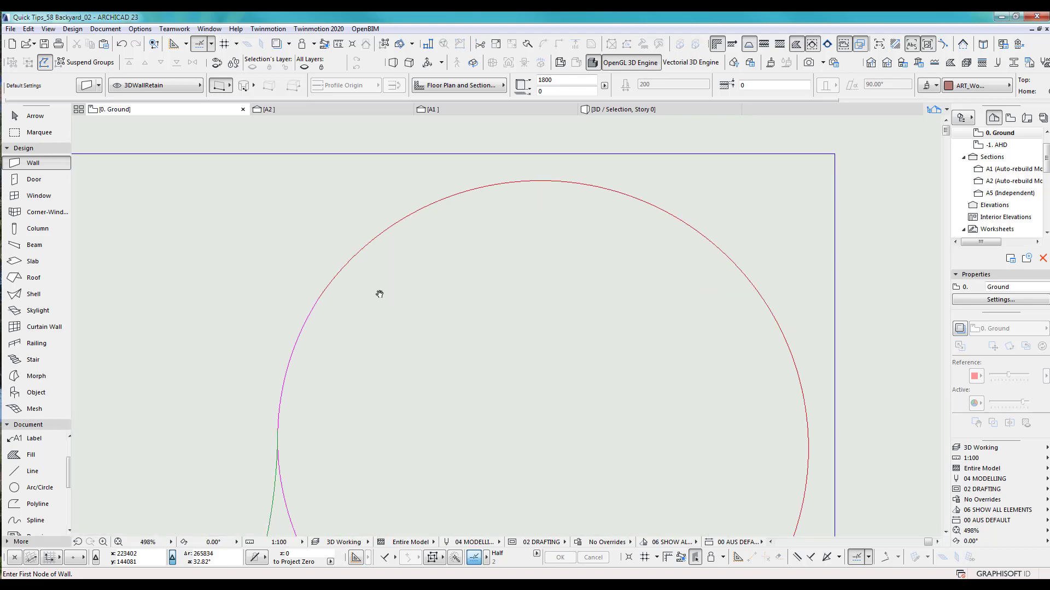
{"action": "scroll", "coordinate": [380, 294], "scroll_direction": "up", "scroll_amount": 1}
{"action": "left_click", "coordinate": [306, 300]}
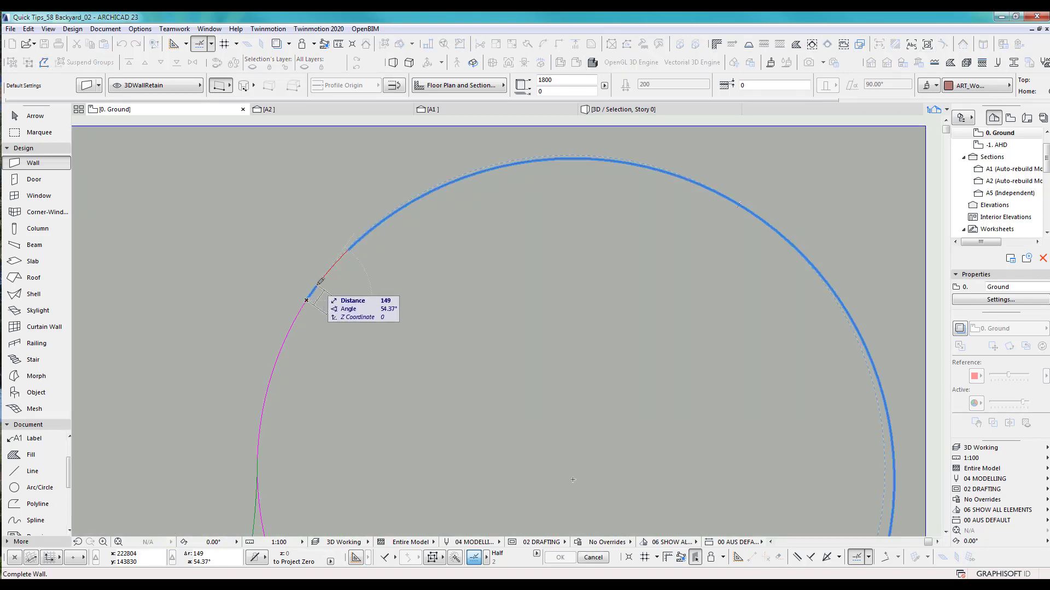
{"action": "type", "text": "1"}
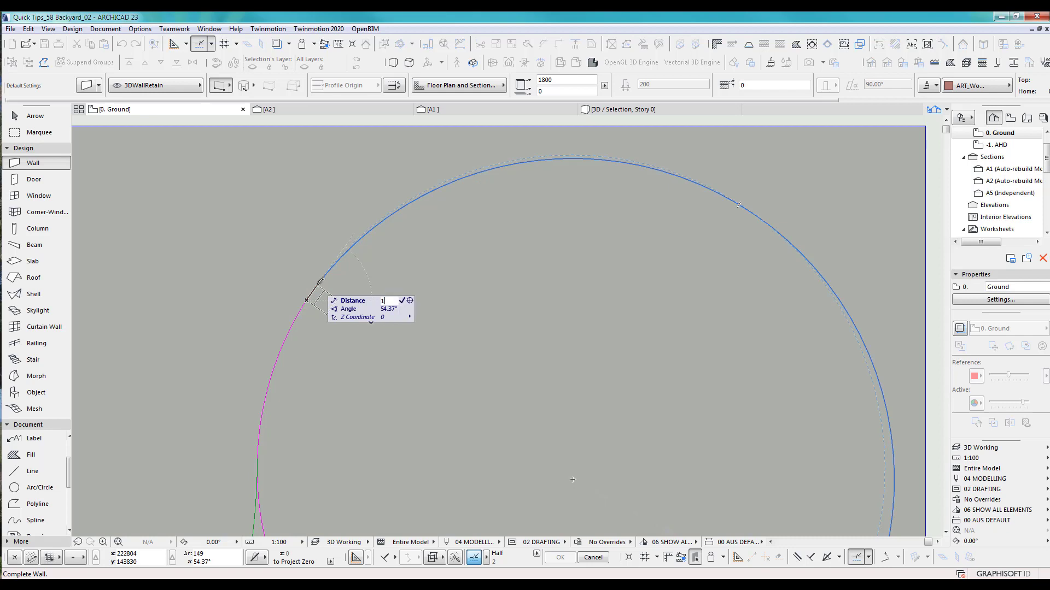
{"action": "type", "text": "800"}
{"action": "key", "text": "Return"}
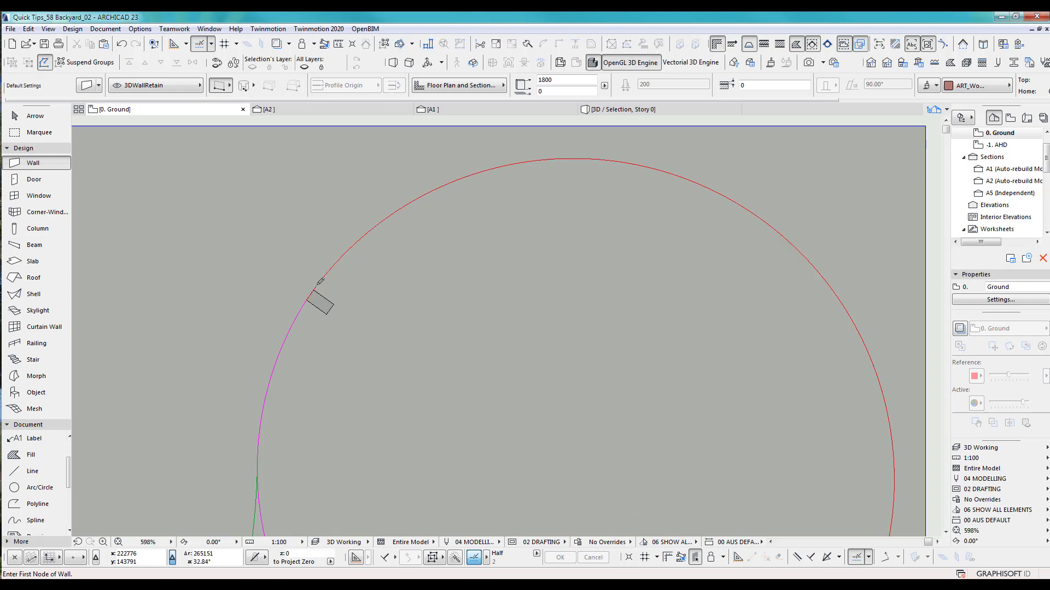
Examine the single timber post on the ground slab in 3D.
{"action": "key", "text": "F3"}
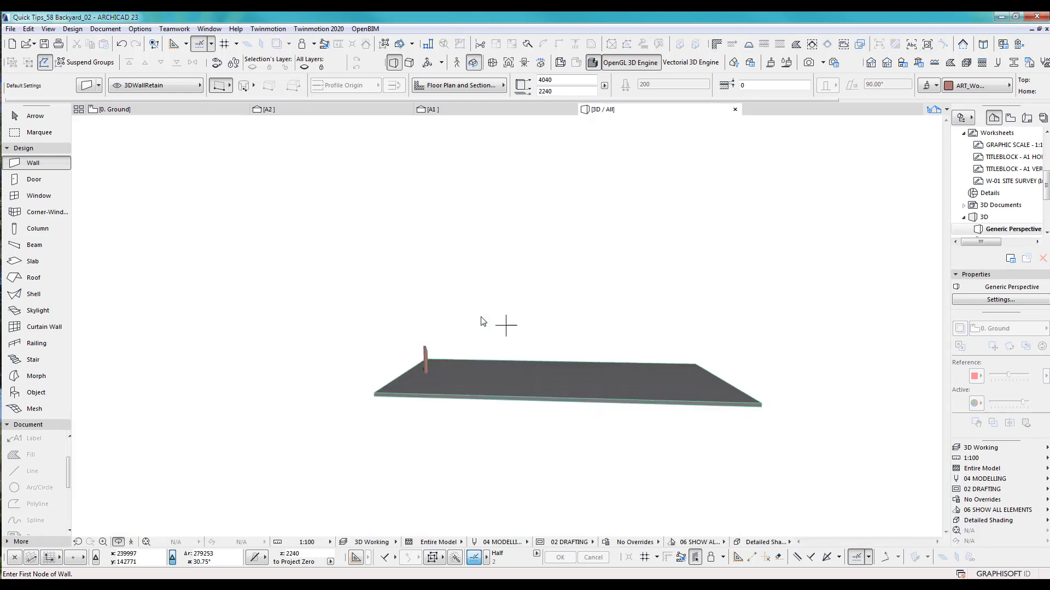
{"action": "scroll", "coordinate": [474, 320], "scroll_direction": "up", "scroll_amount": 2}
{"action": "middle_click_drag", "start_coordinate": [534, 384], "coordinate": [178, 370], "text": "shift"}
{"action": "scroll", "coordinate": [523, 356], "scroll_direction": "up", "scroll_amount": 1}
{"action": "middle_click_drag", "start_coordinate": [523, 356], "coordinate": [421, 363]}
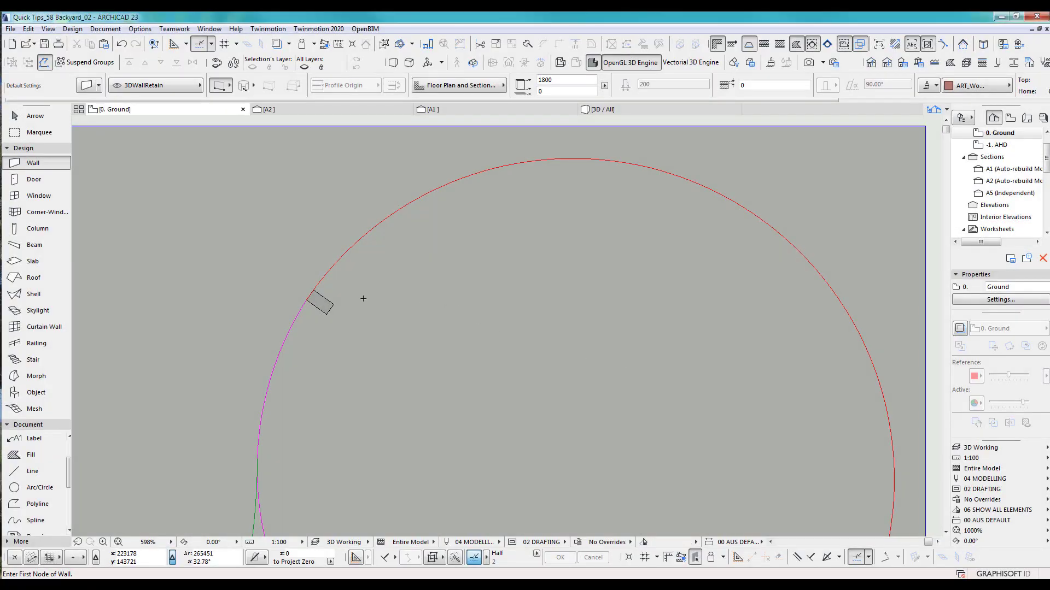
Multiply the post by rotation with Increment and Spread and Rotate to Path, about the red arc's centre from the post's arc-start corner, with a -4.4° increment.
{"action": "left_click", "coordinate": [328, 304], "text": "shift"}
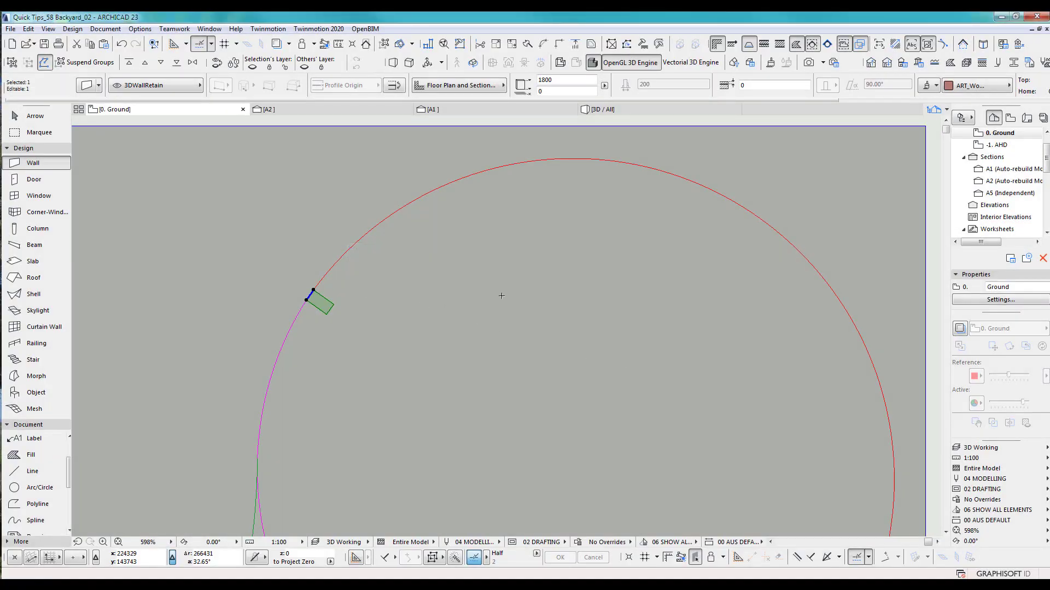
{"action": "key", "text": "ctrl+u"}
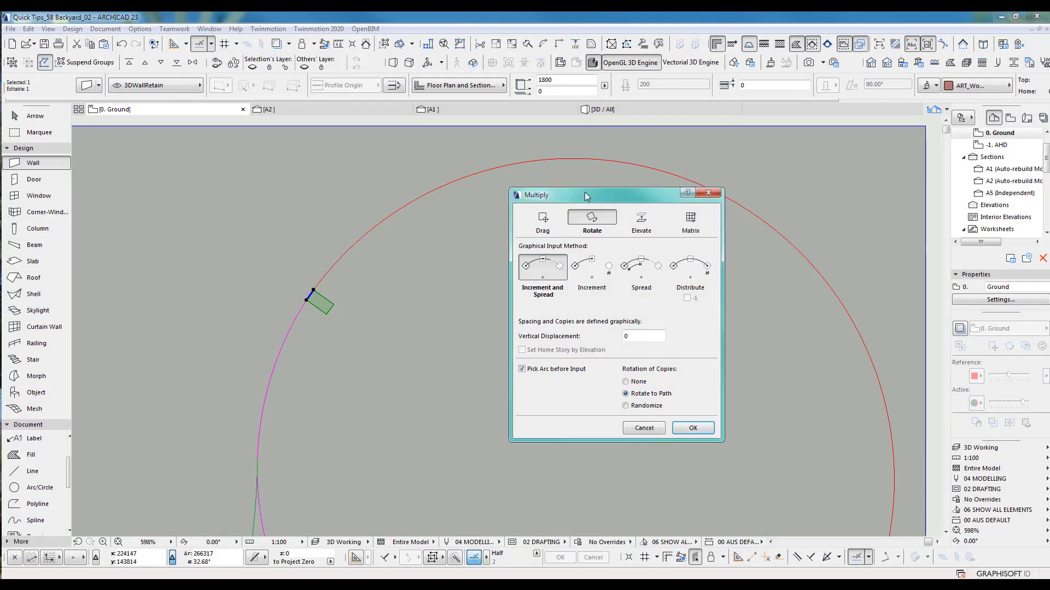
{"action": "left_click_drag", "start_coordinate": [586, 196], "coordinate": [591, 184]}
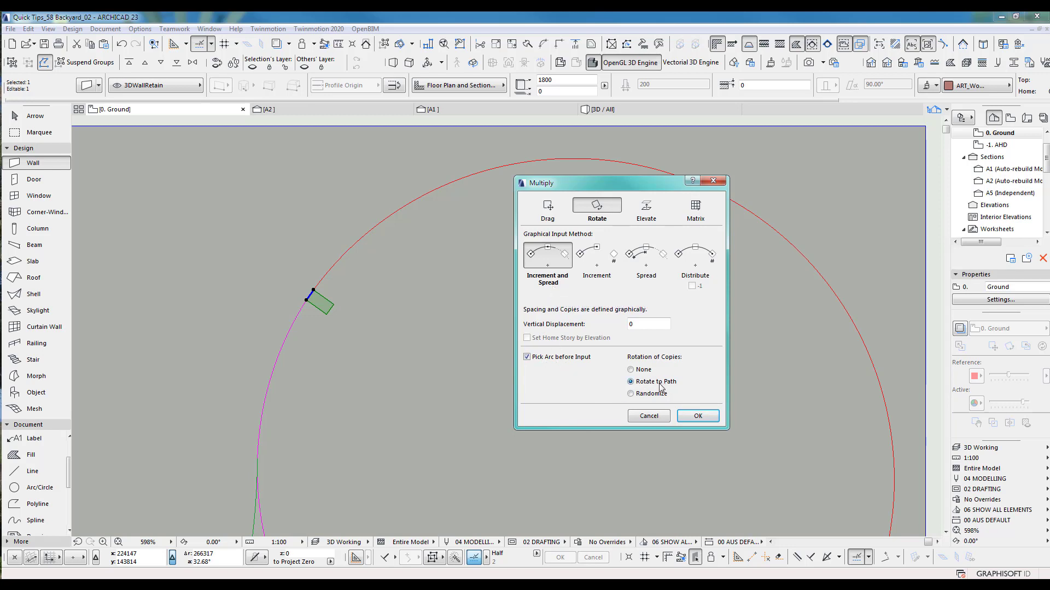
{"action": "left_click", "coordinate": [698, 417]}
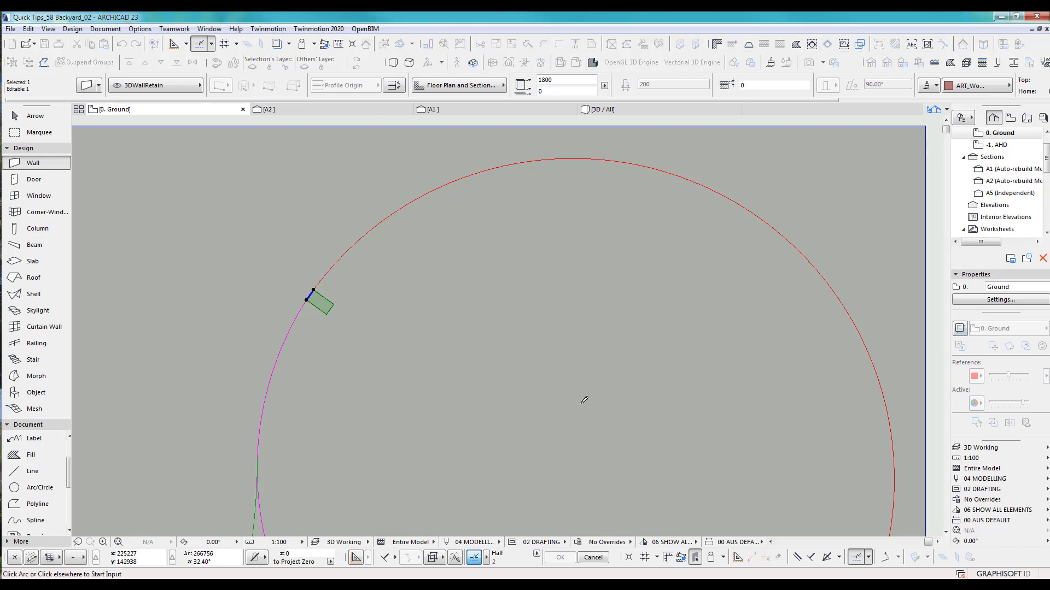
{"action": "left_click", "coordinate": [572, 479]}
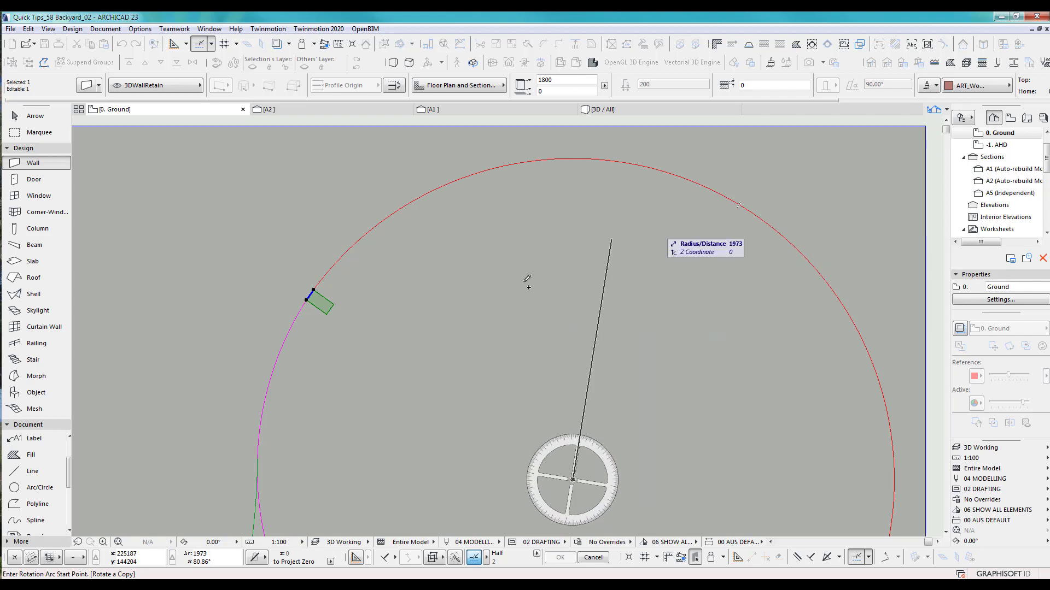
{"action": "scroll", "coordinate": [316, 299], "scroll_direction": "up", "scroll_amount": 5}
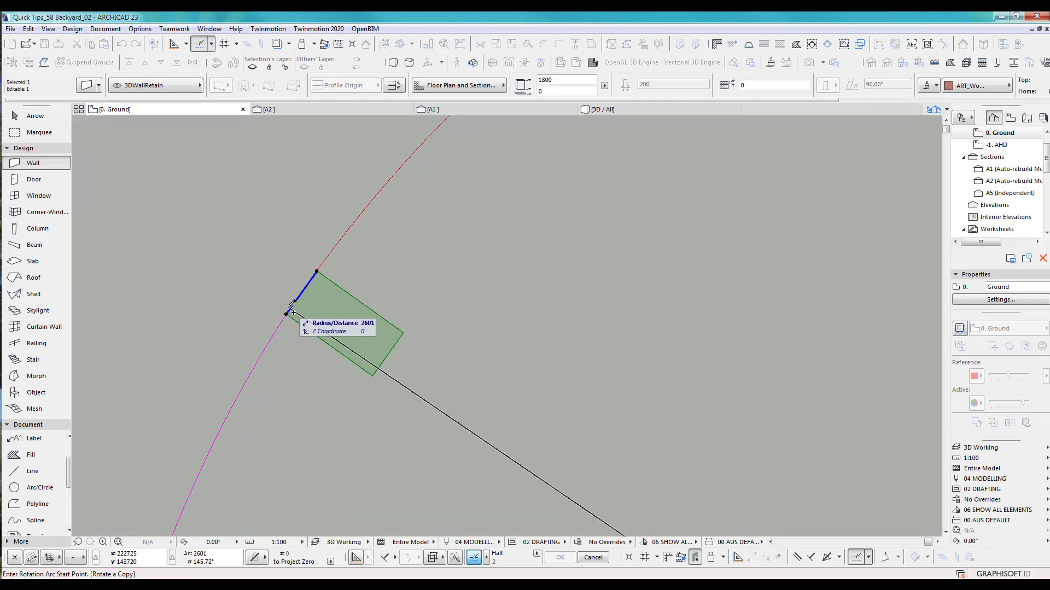
{"action": "left_click", "coordinate": [286, 314]}
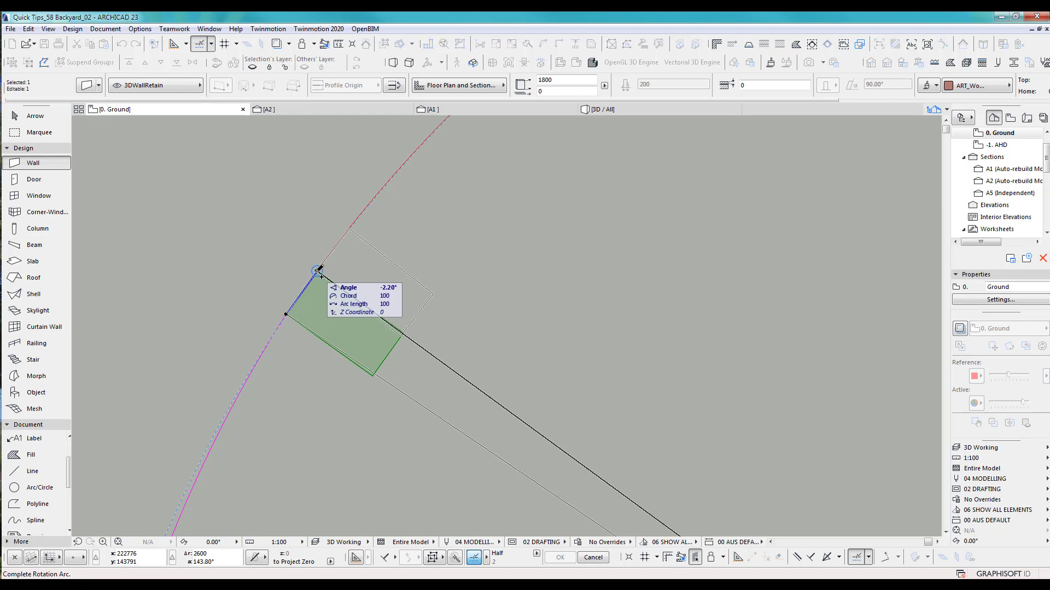
{"action": "type", "text": "-4.4"}
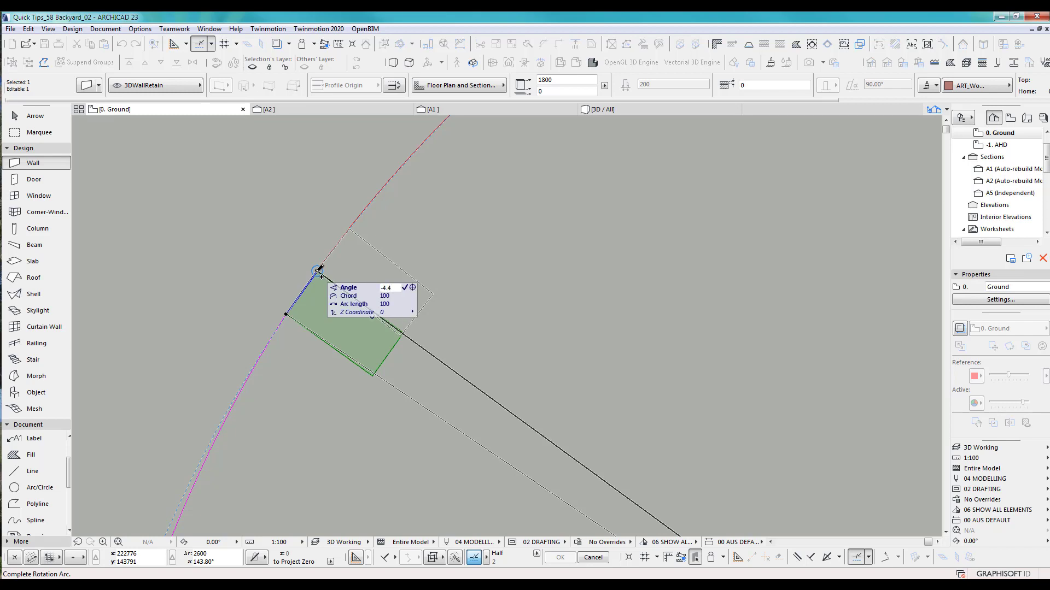
{"action": "key", "text": "Return"}
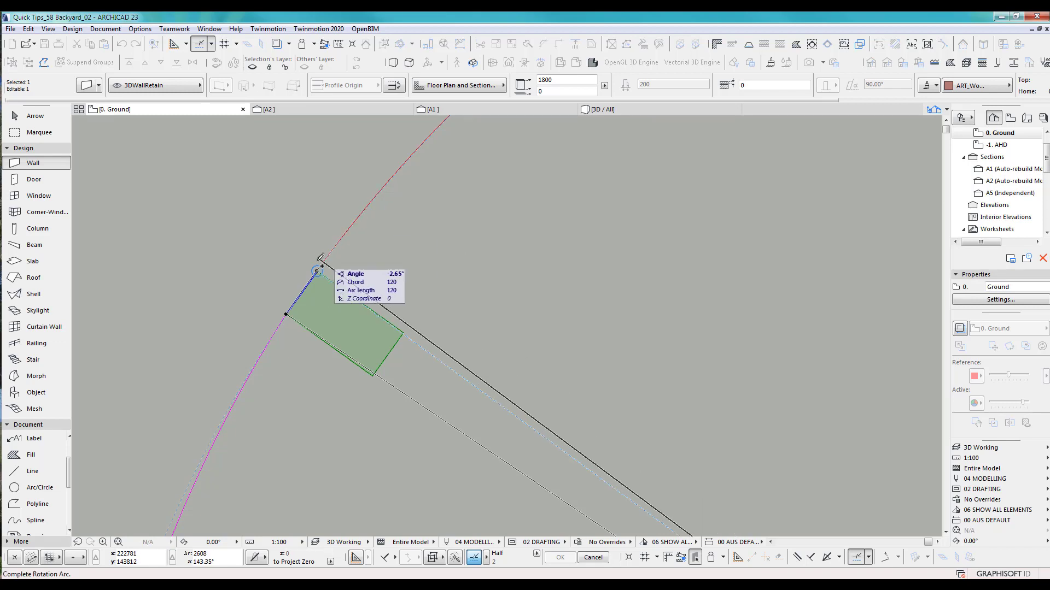
Spread the rotated post copies around the upper red arc to its junction with the lower red curve, about -174°, and deselect them.
{"action": "scroll", "coordinate": [397, 205], "scroll_direction": "down", "scroll_amount": 5}
{"action": "scroll", "coordinate": [393, 206], "scroll_direction": "down", "scroll_amount": 1}
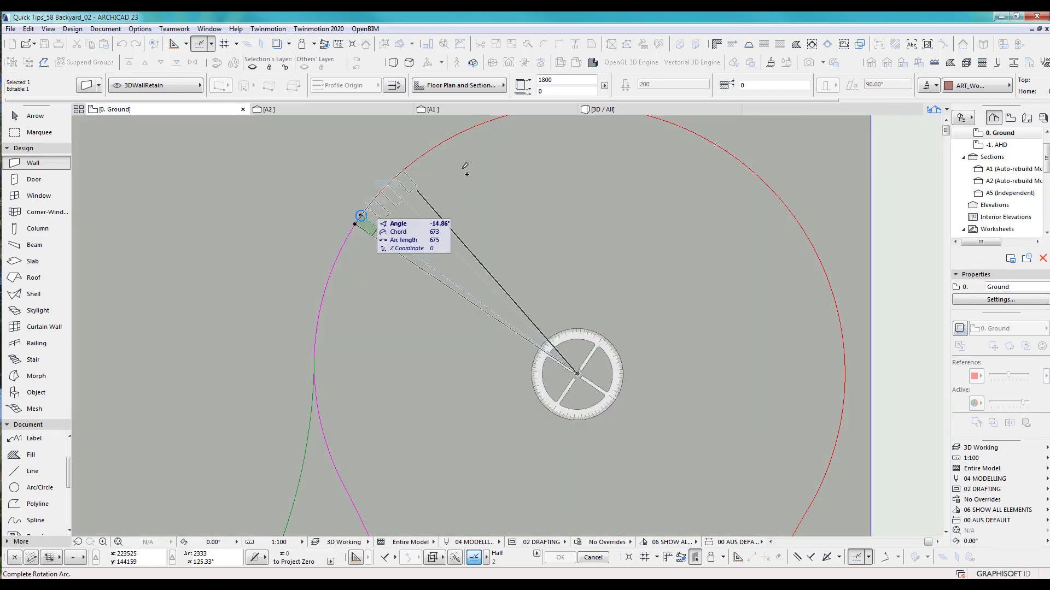
{"action": "scroll", "coordinate": [691, 234], "scroll_direction": "down", "scroll_amount": 2}
{"action": "middle_click_drag", "start_coordinate": [621, 219], "coordinate": [422, 125]}
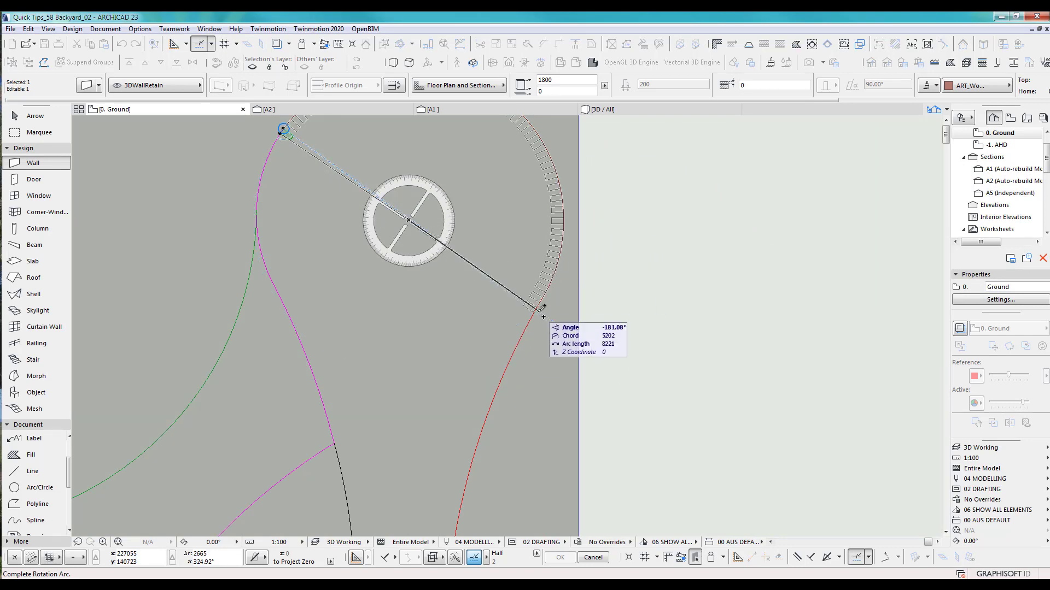
{"action": "scroll", "coordinate": [544, 315], "scroll_direction": "up", "scroll_amount": 5}
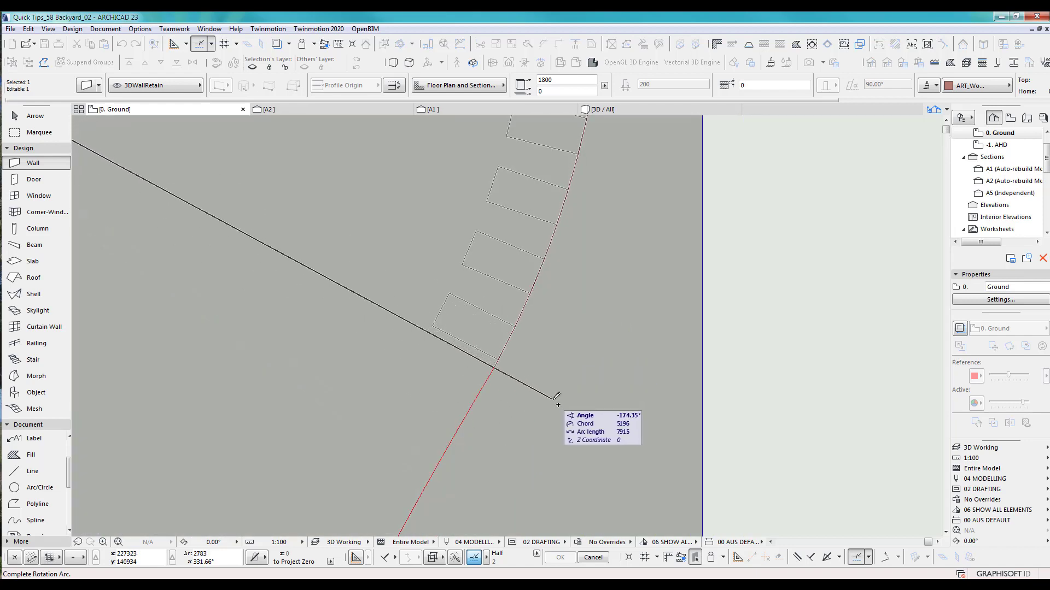
{"action": "left_click", "coordinate": [554, 400]}
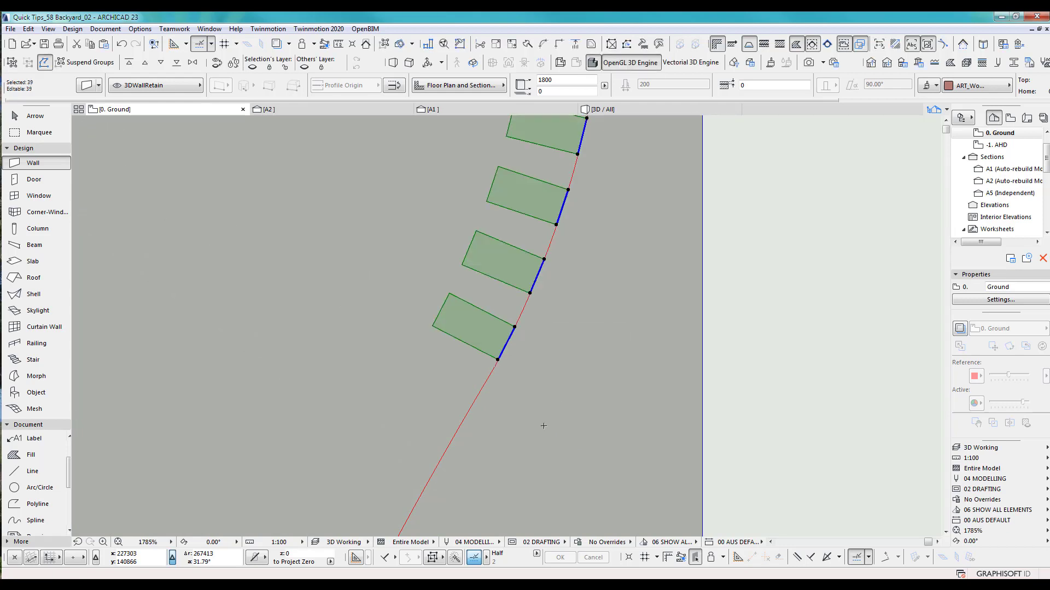
{"action": "scroll", "coordinate": [557, 386], "scroll_direction": "down", "scroll_amount": 2}
{"action": "key", "text": "Escape"}
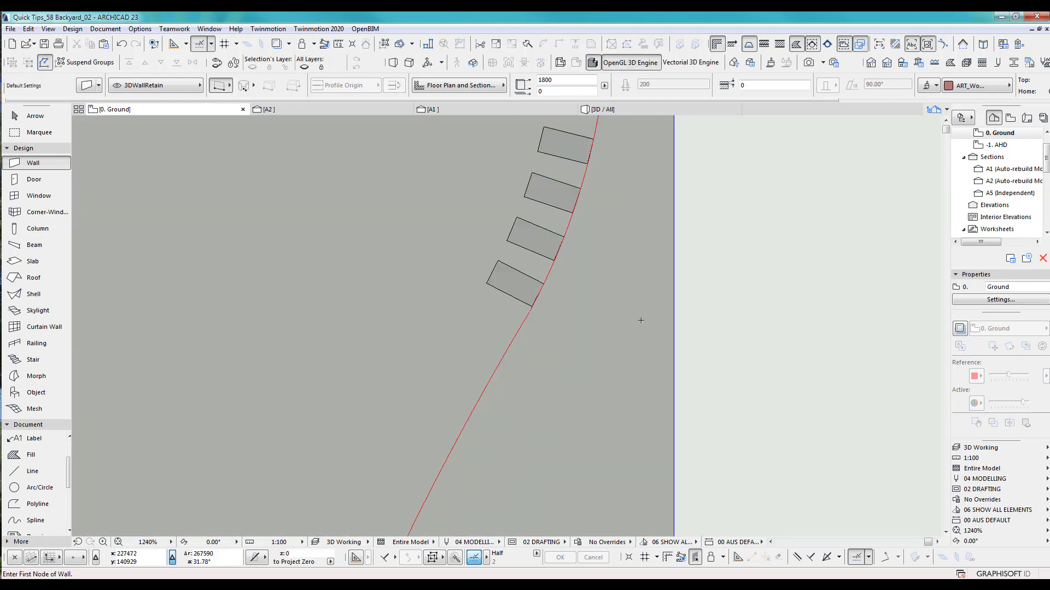
Inspect the curved row of posts in 3D and compare it with the timber post fence in the reference photo.
{"action": "key", "text": "F3"}
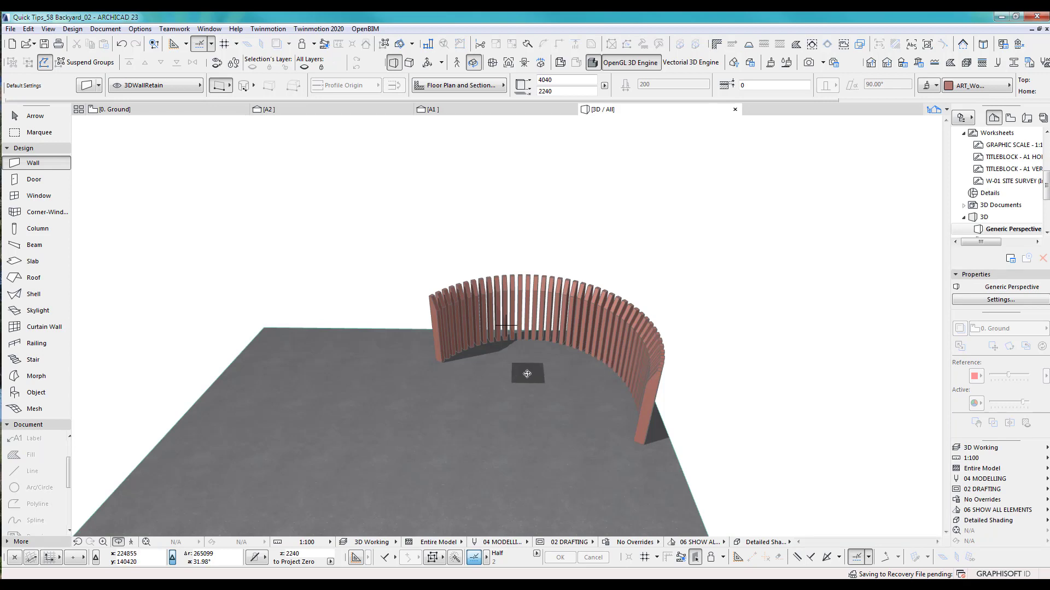
{"action": "left_click_drag", "start_coordinate": [647, 373], "coordinate": [636, 346]}
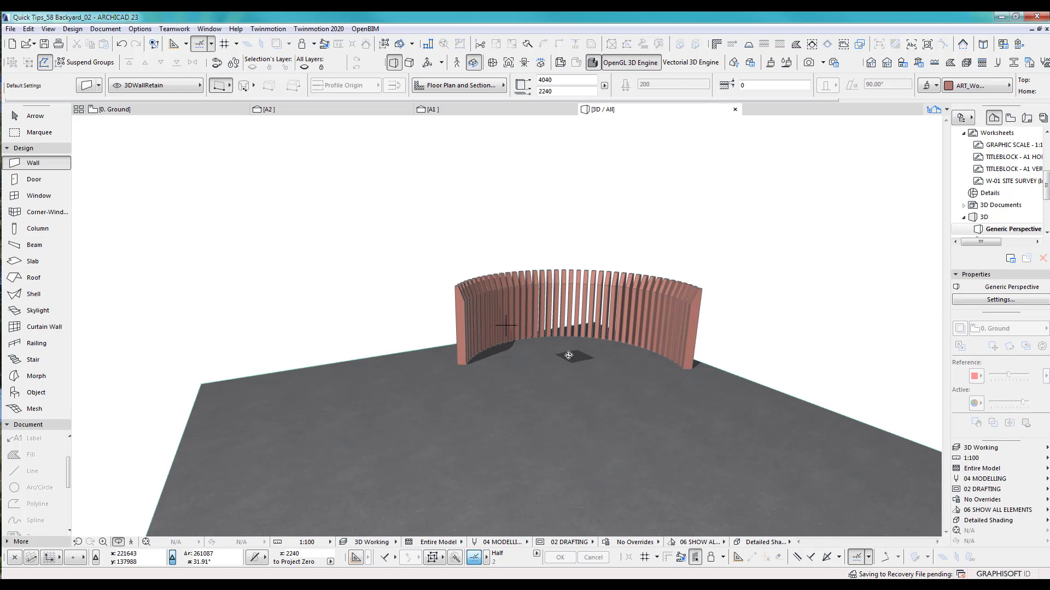
{"action": "key", "text": "F2"}
{"action": "scroll", "coordinate": [578, 347], "scroll_direction": "down", "scroll_amount": 5}
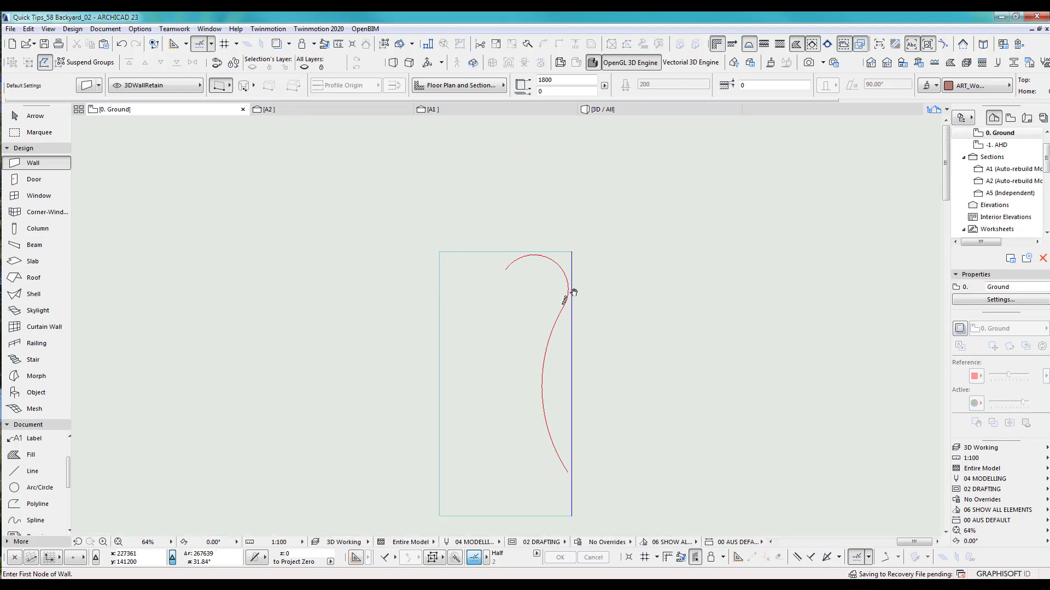
{"action": "middle_click_drag", "start_coordinate": [365, 384], "coordinate": [838, 334]}
{"action": "scroll", "coordinate": [416, 347], "scroll_direction": "up", "scroll_amount": 2}
{"action": "middle_click_drag", "start_coordinate": [415, 347], "coordinate": [683, 306]}
{"action": "scroll", "coordinate": [594, 238], "scroll_direction": "up", "scroll_amount": 1}
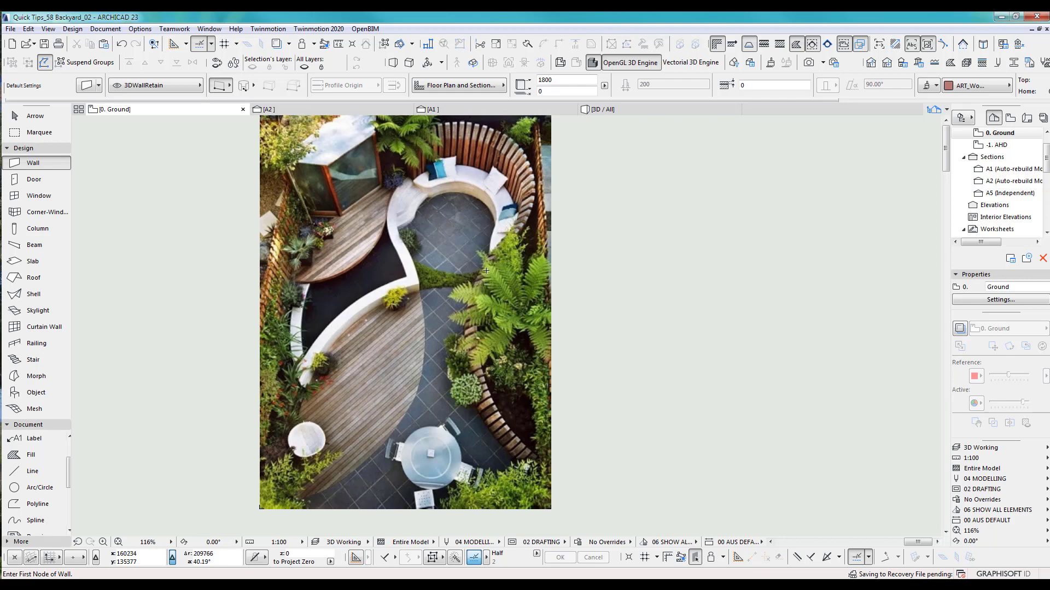
Drag a copy of the arc's last post one spacing onward, using the matching outer corners of the last two posts as reference.
{"action": "scroll", "coordinate": [810, 375], "scroll_direction": "down", "scroll_amount": 4}
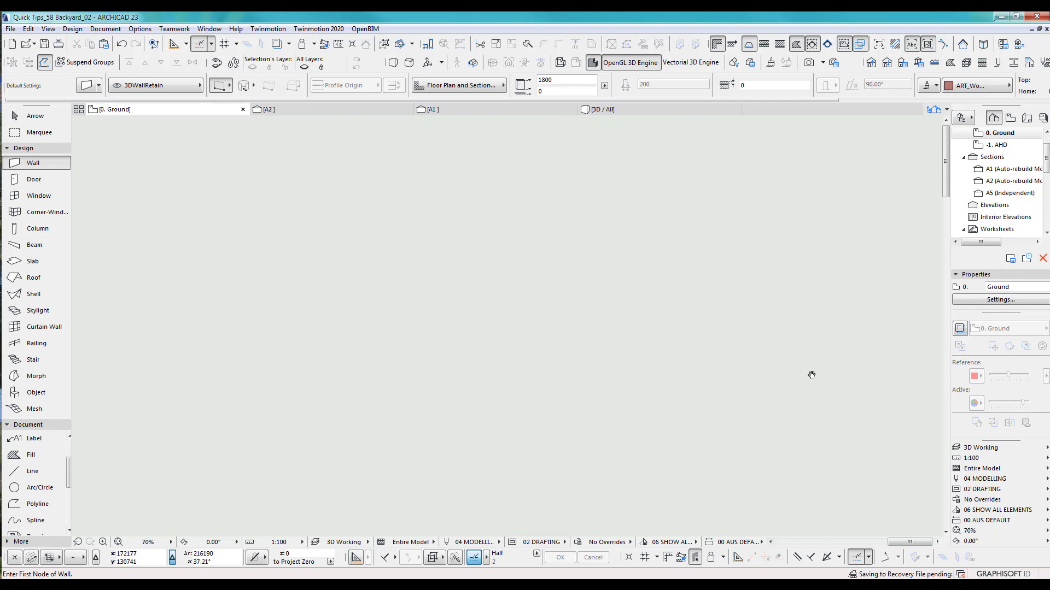
{"action": "middle_click_drag", "start_coordinate": [811, 375], "coordinate": [377, 367]}
{"action": "middle_click_drag", "start_coordinate": [656, 322], "coordinate": [236, 322]}
{"action": "scroll", "coordinate": [581, 254], "scroll_direction": "up", "scroll_amount": 3}
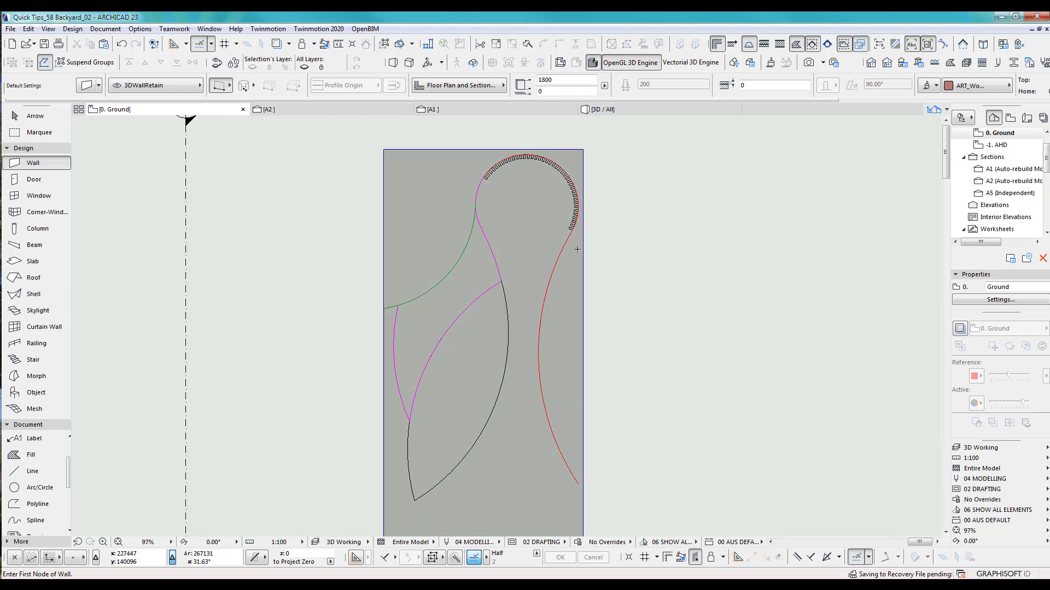
{"action": "scroll", "coordinate": [577, 250], "scroll_direction": "up", "scroll_amount": 12}
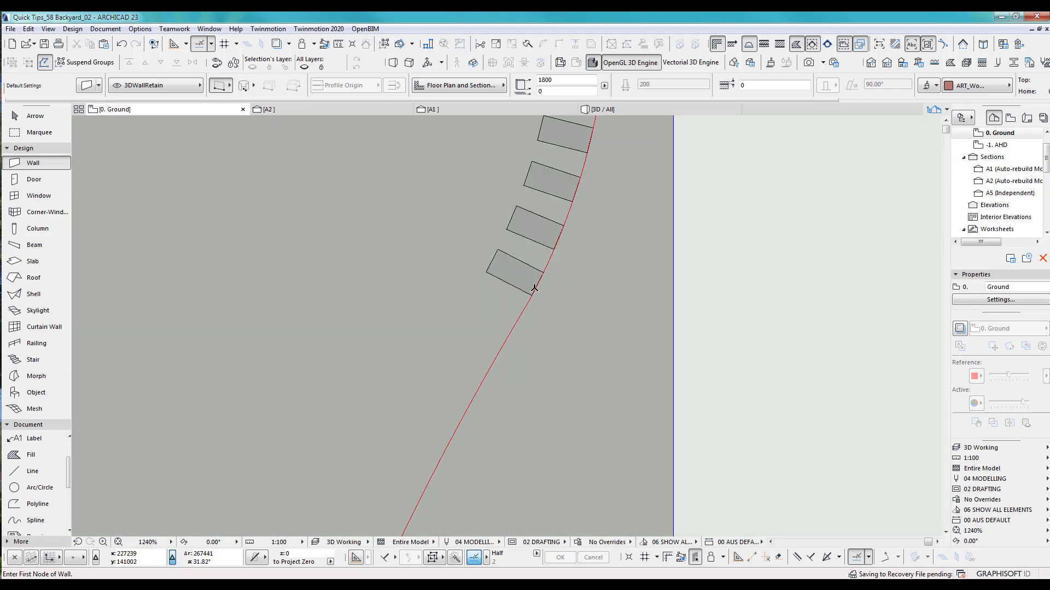
{"action": "left_click", "coordinate": [534, 288], "text": "shift"}
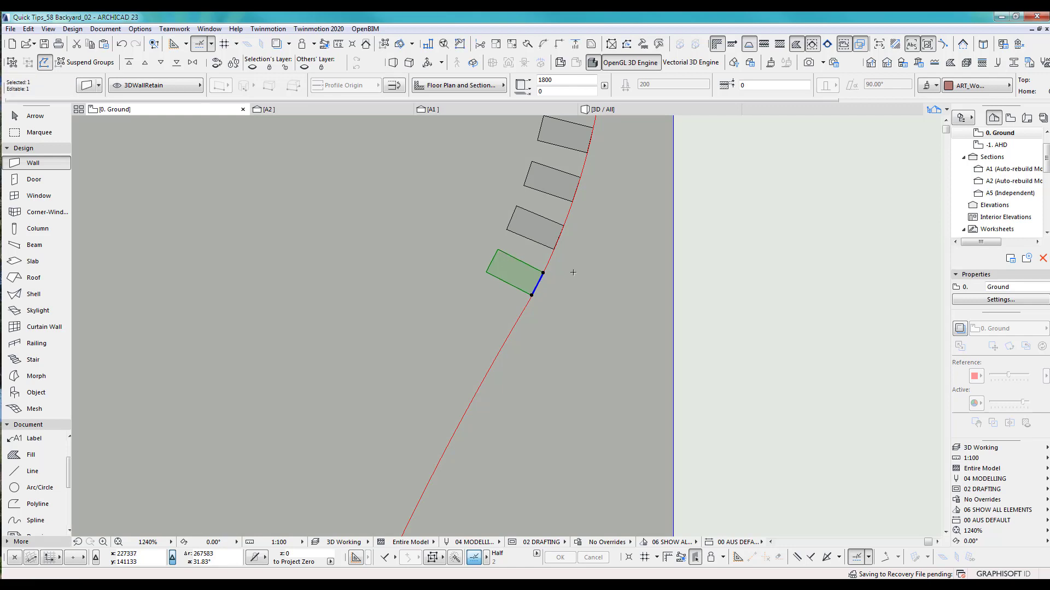
{"action": "key", "text": "ctrl+shift+d"}
{"action": "scroll", "coordinate": [569, 258], "scroll_direction": "up", "scroll_amount": 3}
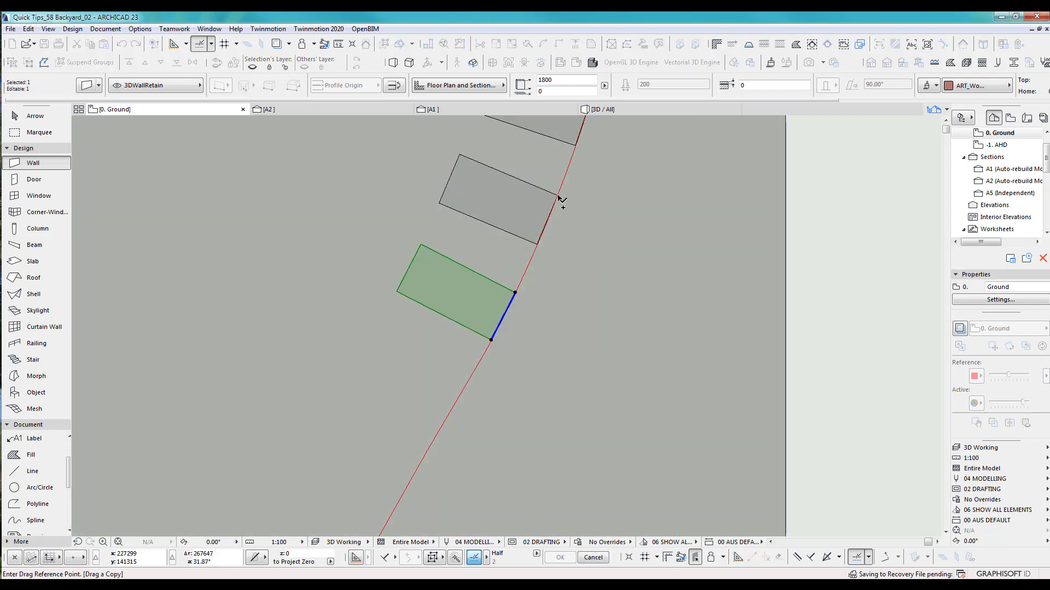
{"action": "left_click", "coordinate": [557, 195]}
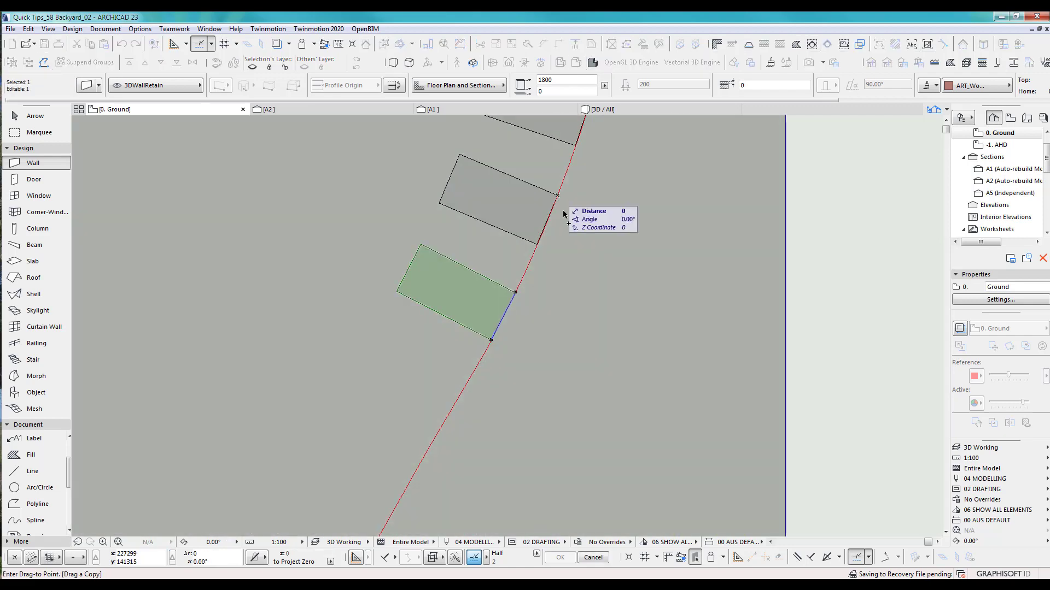
{"action": "left_click", "coordinate": [515, 294]}
Drag the copied post so its upper outer corner meets the lower red curve where the post's top edge crosses it.
{"action": "scroll", "coordinate": [572, 361], "scroll_direction": "up", "scroll_amount": 5}
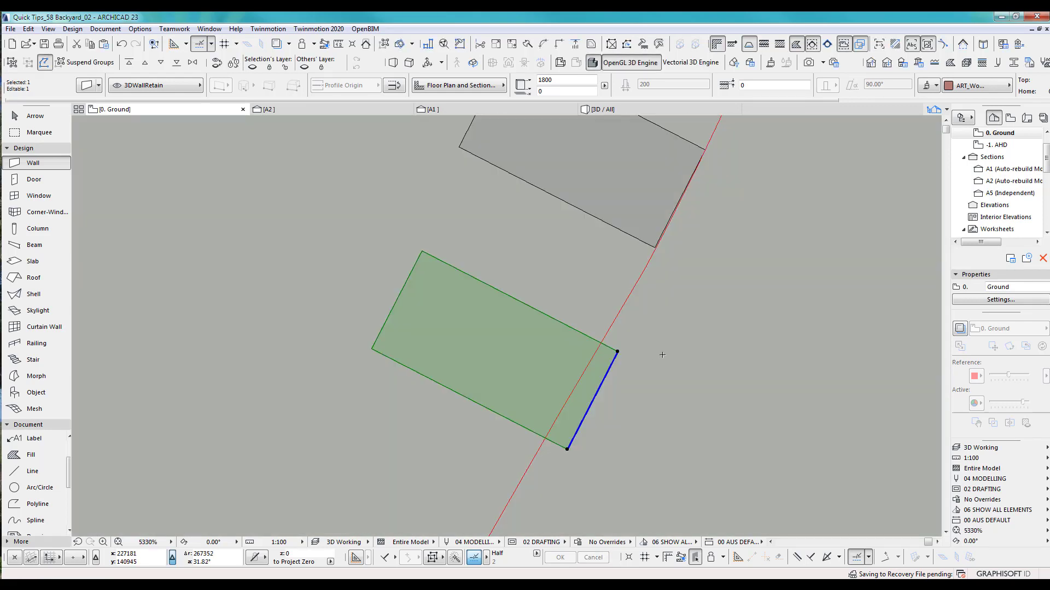
{"action": "key", "text": "ctrl+d"}
{"action": "left_click", "coordinate": [618, 353]}
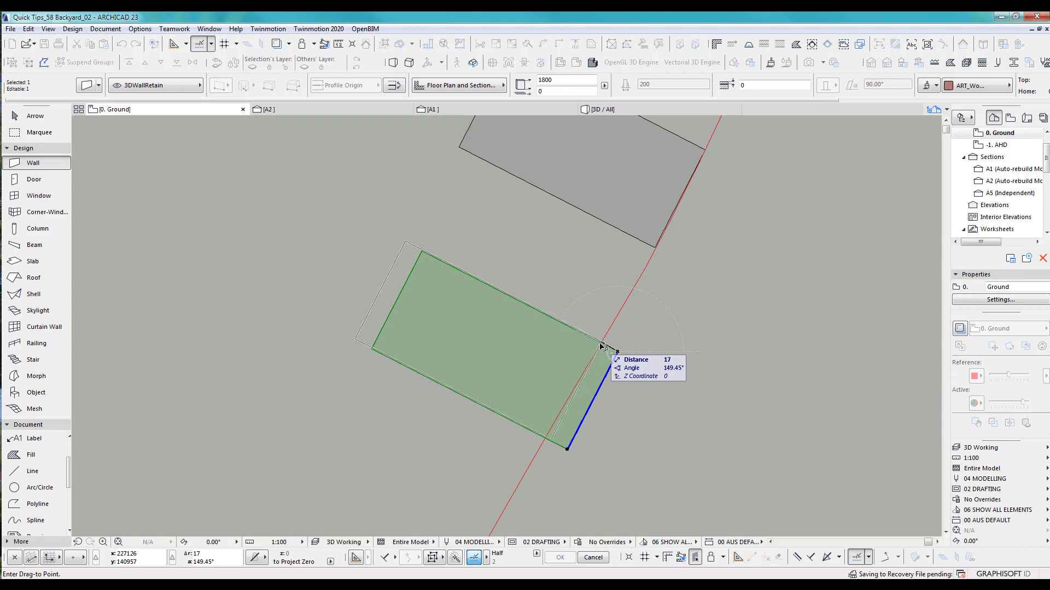
{"action": "scroll", "coordinate": [603, 345], "scroll_direction": "up", "scroll_amount": 5}
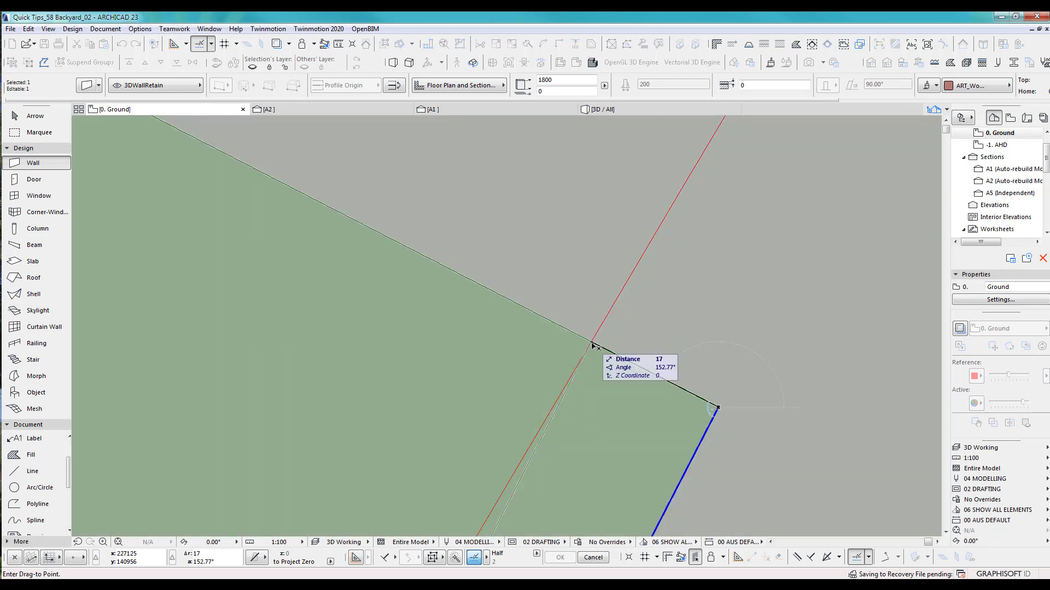
{"action": "left_click", "coordinate": [596, 344]}
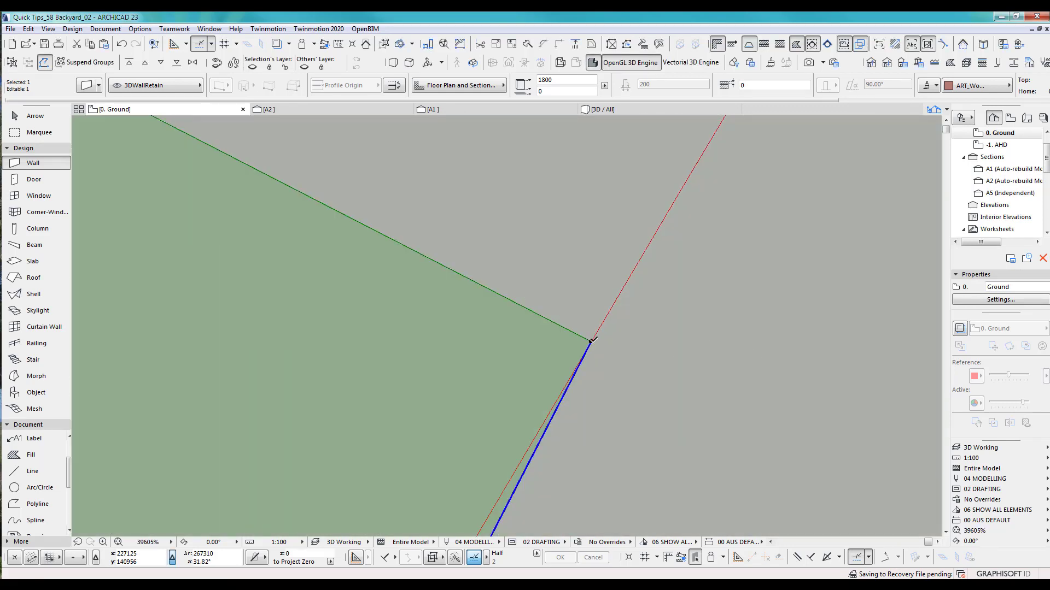
{"action": "scroll", "coordinate": [597, 355], "scroll_direction": "down", "scroll_amount": 1}
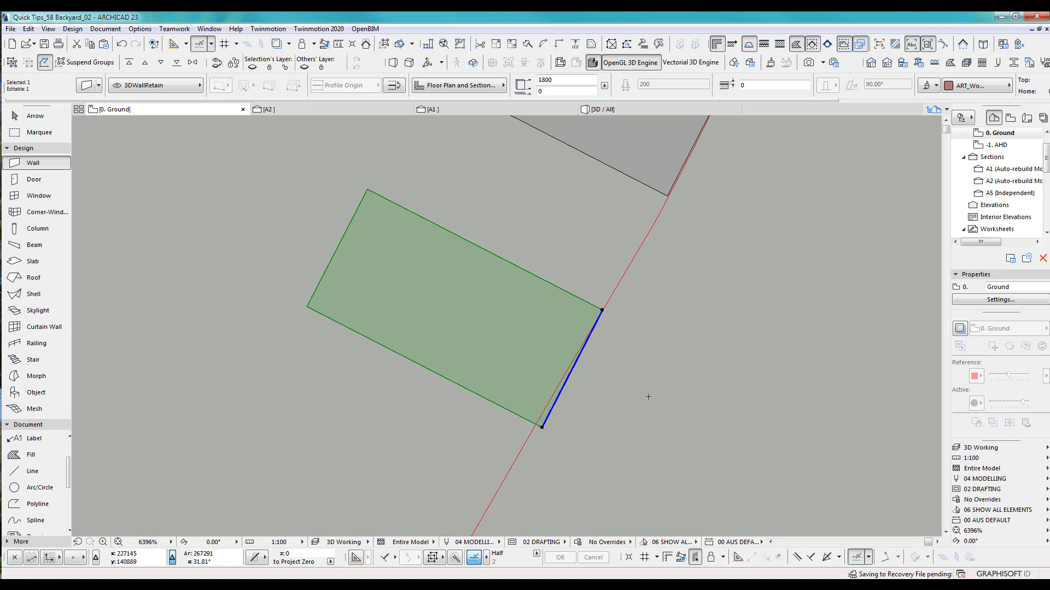
Rotate the copied post about its upper outer corner so its other outer corner lands on the lower red curve.
{"action": "key", "text": "ctrl+e"}
{"action": "left_click", "coordinate": [602, 310]}
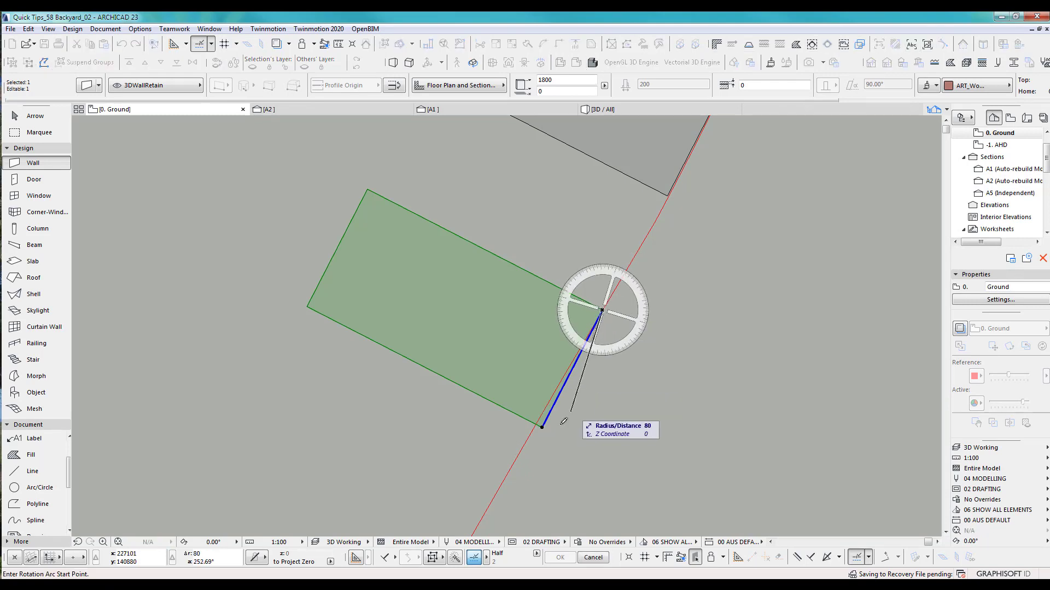
{"action": "left_click", "coordinate": [543, 424]}
{"action": "left_click", "coordinate": [537, 426]}
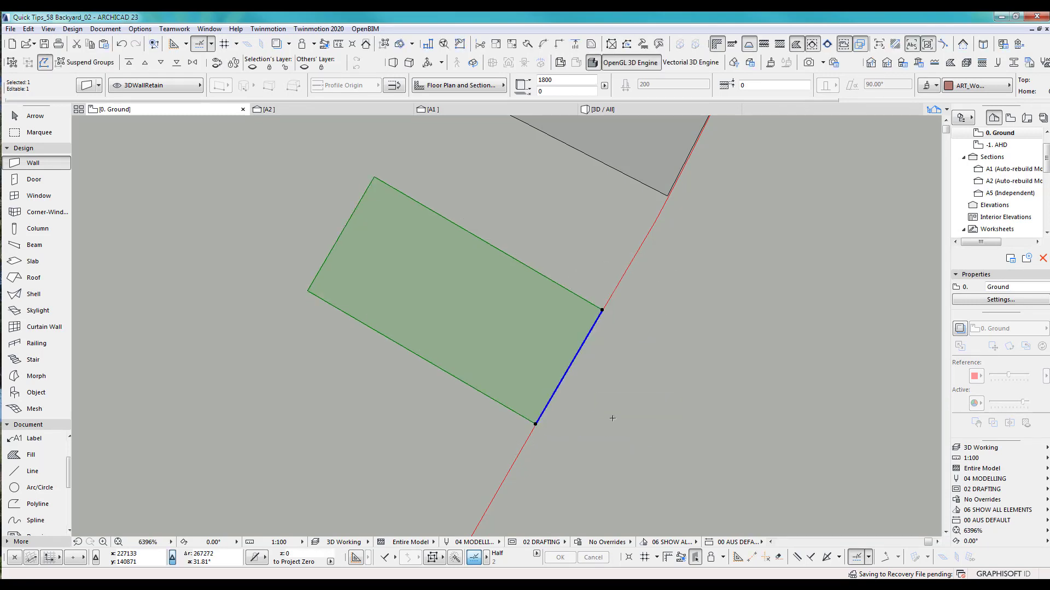
Multiply the post by rotation along the lower red curve with Increment and Spread, Rotate to Path, a negative vertical displacement and a 0.95° increment.
{"action": "scroll", "coordinate": [453, 329], "scroll_direction": "down", "scroll_amount": 15}
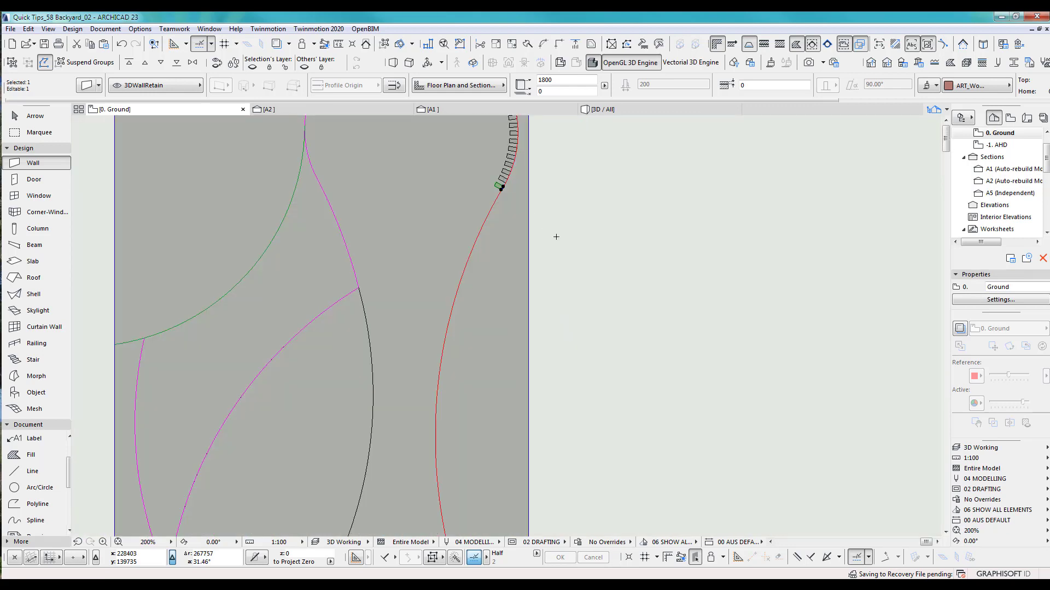
{"action": "key", "text": "ctrl+u"}
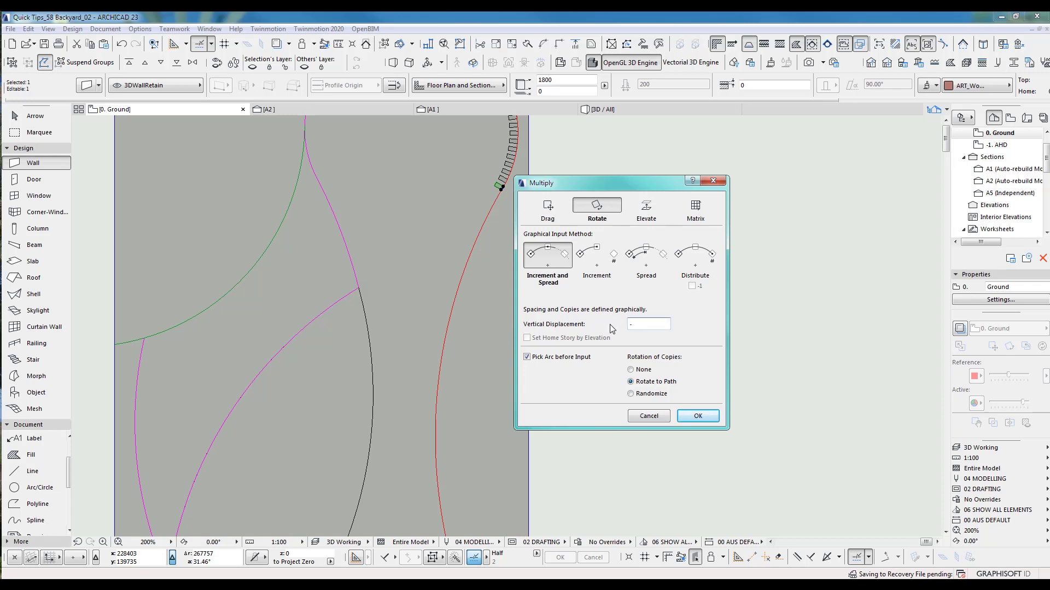
{"action": "key", "text": "Tab"}
{"action": "left_click", "coordinate": [698, 416]}
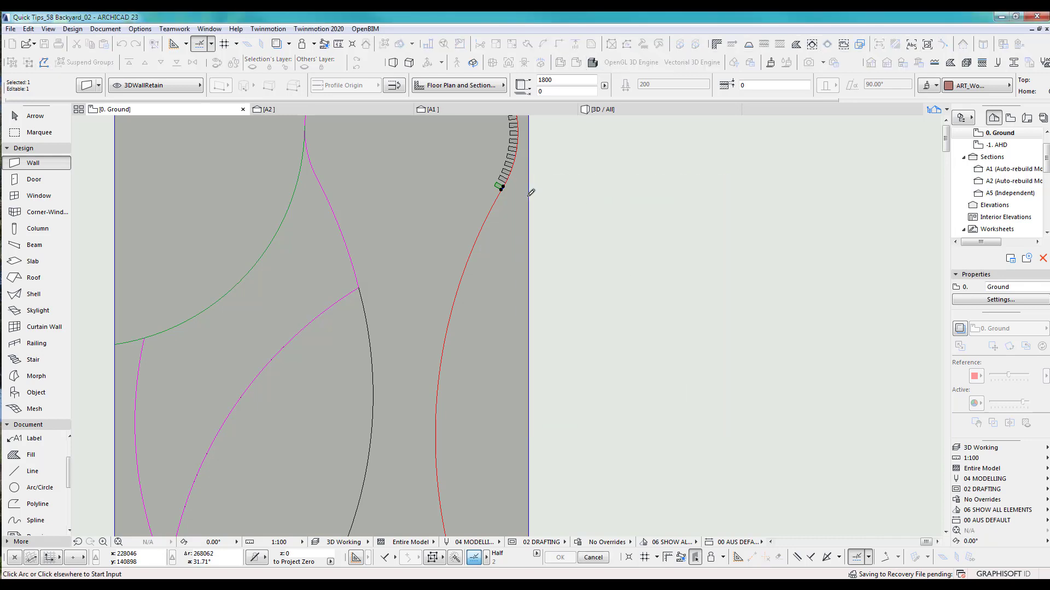
{"action": "left_click", "coordinate": [496, 198]}
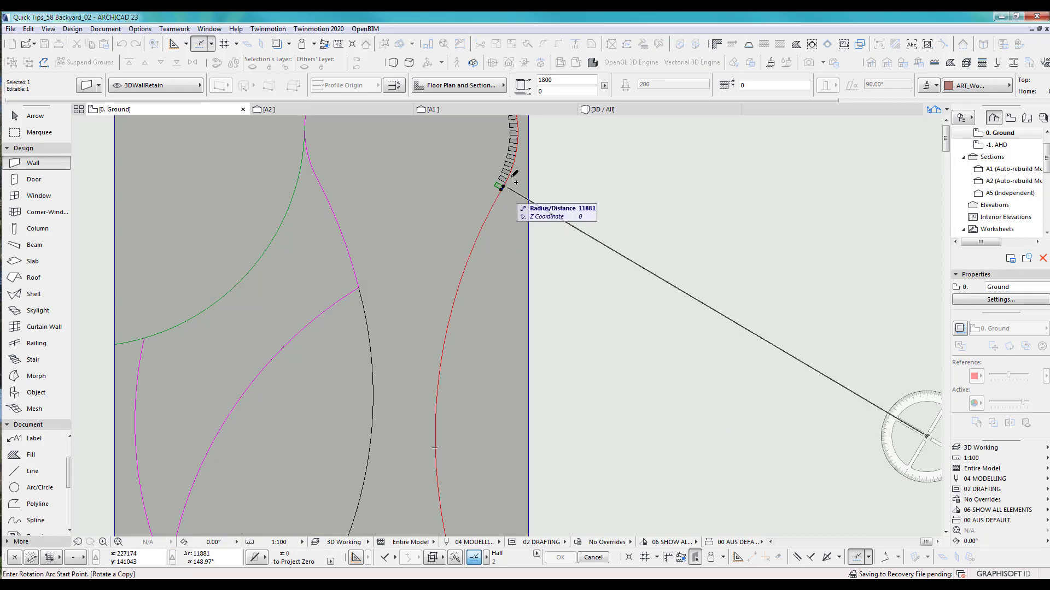
{"action": "scroll", "coordinate": [511, 181], "scroll_direction": "up", "scroll_amount": 4}
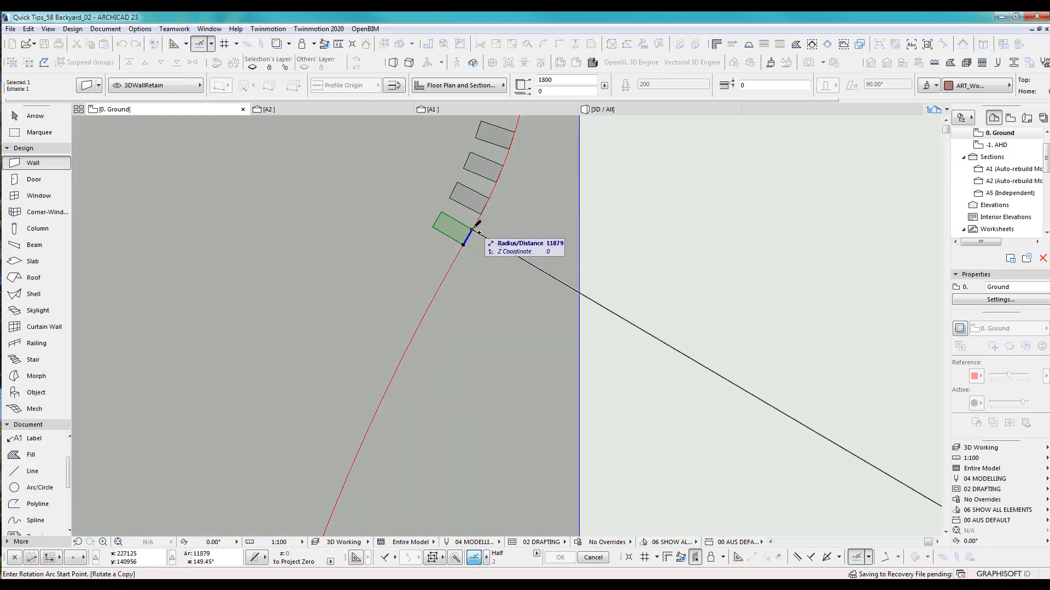
{"action": "left_click", "coordinate": [472, 229]}
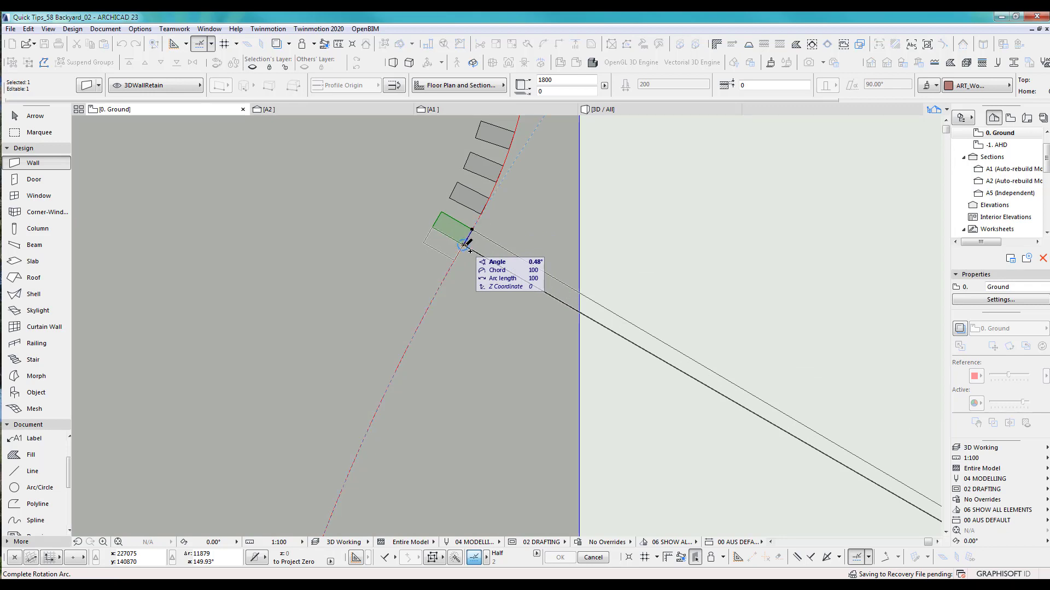
{"action": "type", "text": ".95"}
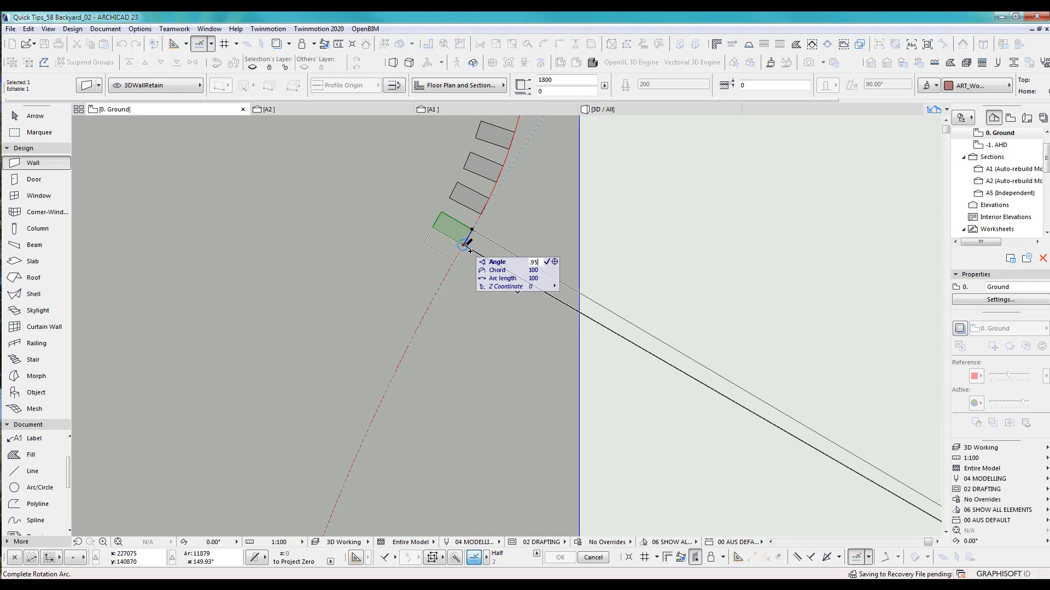
{"action": "key", "text": "Tab"}
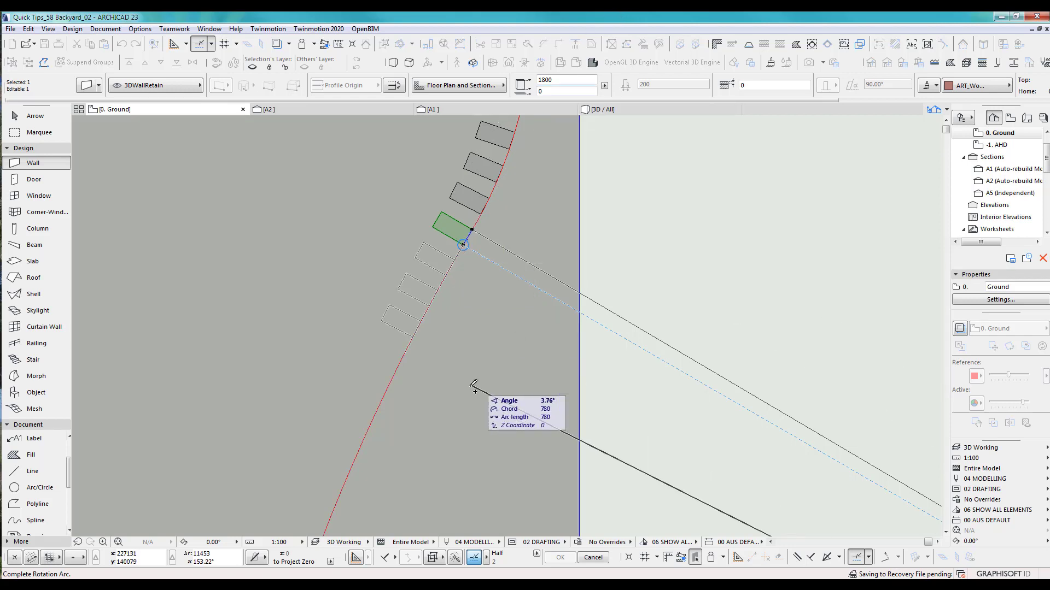
Spread the descending post copies to the far end of the lower red curve and deselect them.
{"action": "scroll", "coordinate": [441, 339], "scroll_direction": "down", "scroll_amount": 4}
{"action": "scroll", "coordinate": [445, 319], "scroll_direction": "down", "scroll_amount": 4}
{"action": "scroll", "coordinate": [360, 306], "scroll_direction": "up", "scroll_amount": 8}
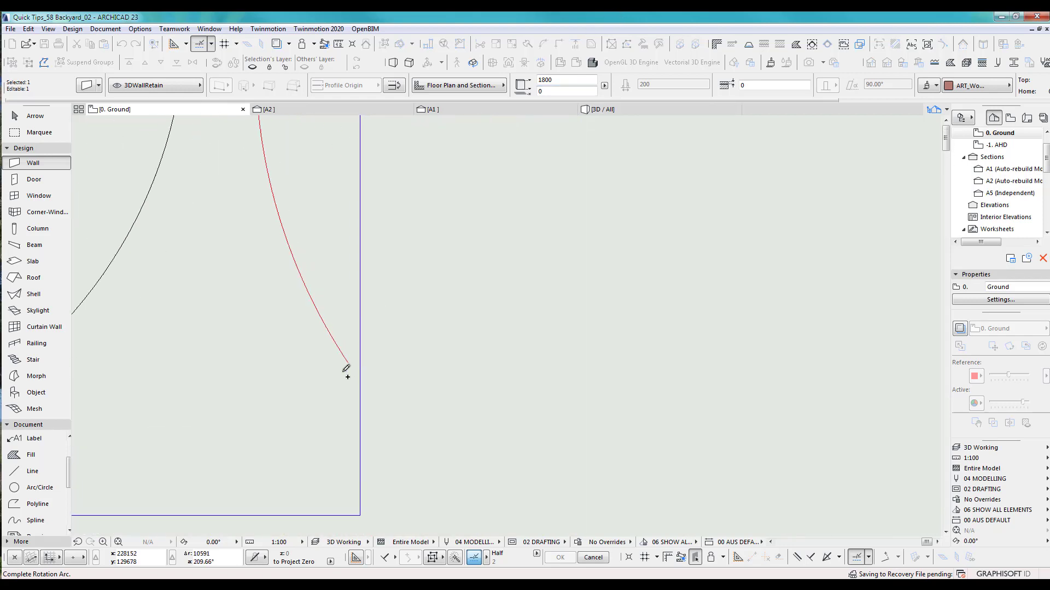
{"action": "left_click", "coordinate": [363, 343]}
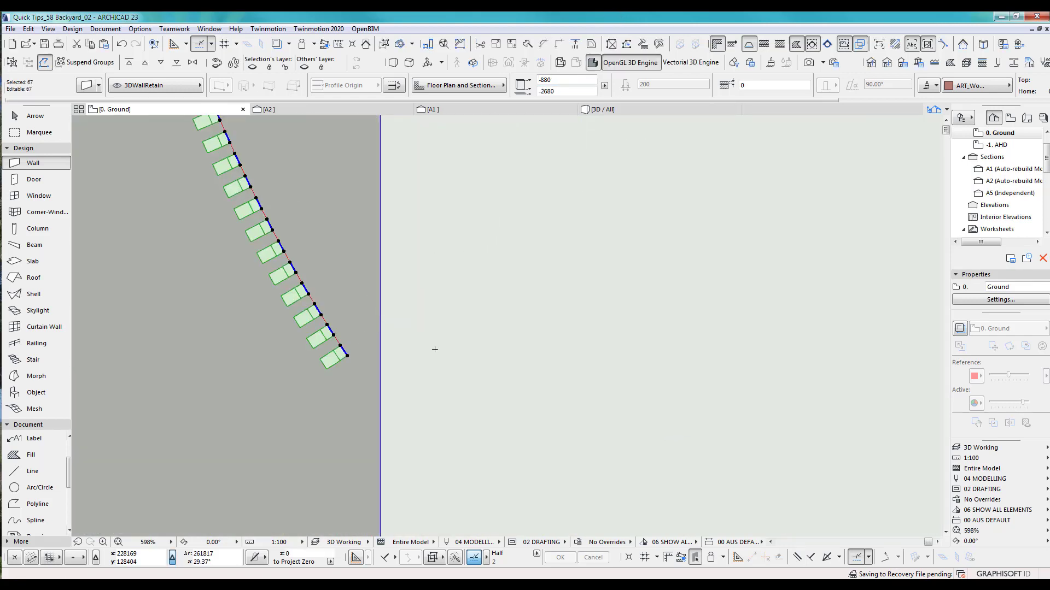
{"action": "scroll", "coordinate": [440, 354], "scroll_direction": "down", "scroll_amount": 3}
{"action": "scroll", "coordinate": [567, 412], "scroll_direction": "down", "scroll_amount": 3}
{"action": "key", "text": "Escape"}
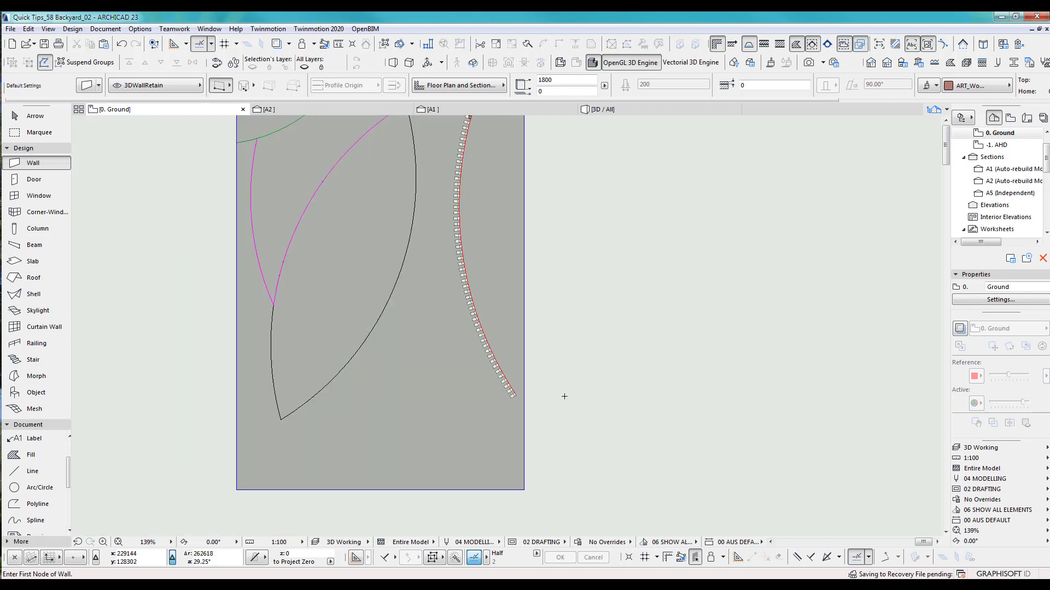
Check the descending row of posts in 3D, return to the floor plan and undo the multiplication.
{"action": "key", "text": "F3"}
{"action": "middle_click_drag", "start_coordinate": [565, 396], "coordinate": [464, 338], "text": "shift"}
{"action": "left_click", "coordinate": [561, 63]}
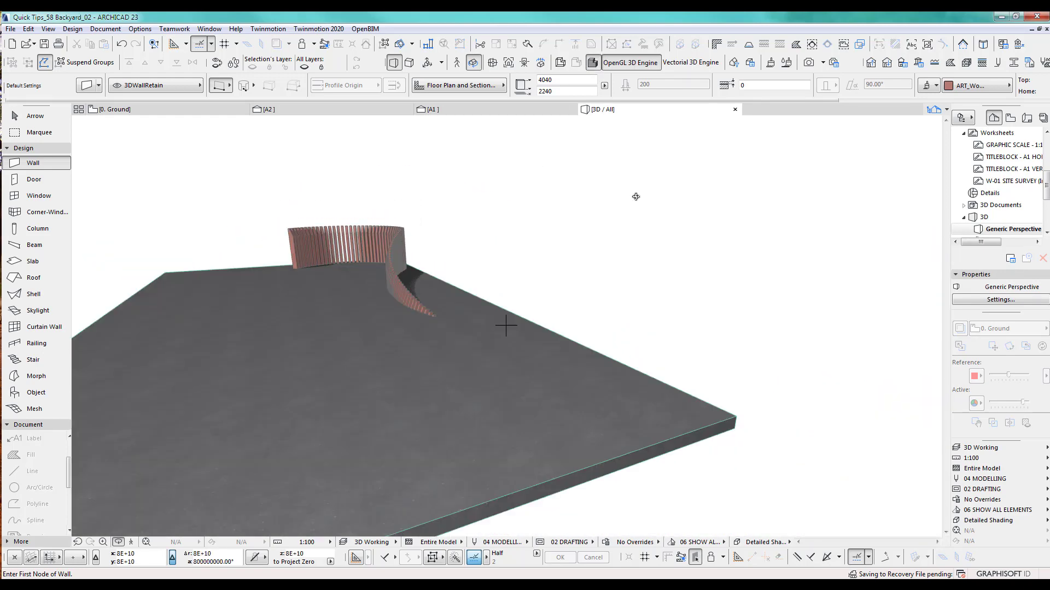
{"action": "key", "text": "F2"}
{"action": "key", "text": "ctrl+z"}
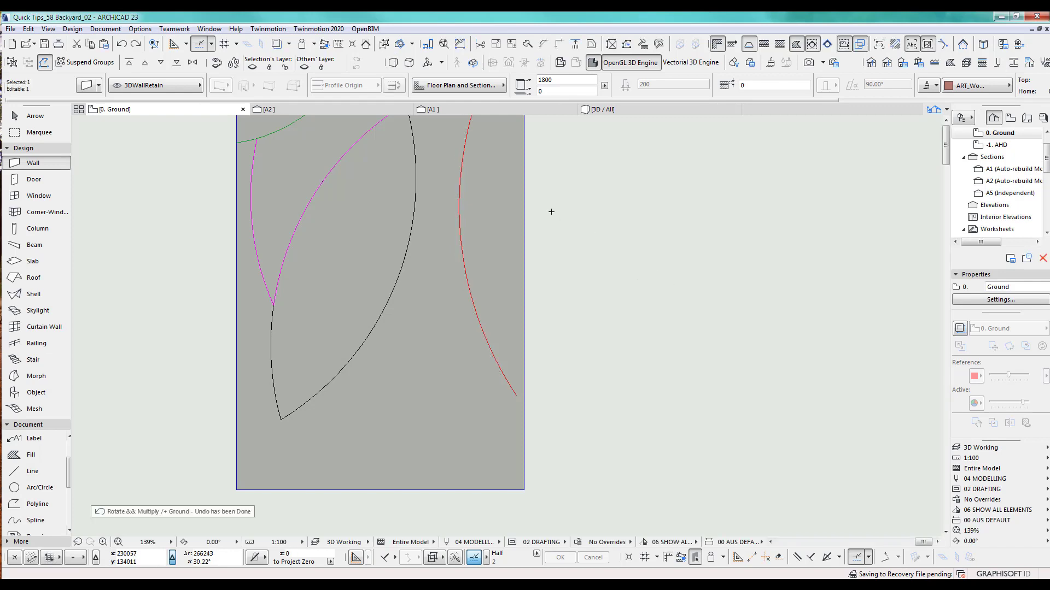
Multiply the post by rotation along the lower red curve with a vertical displacement of -30 and a 0.99° increment, starting at its upper outer corner.
{"action": "middle_click_drag", "start_coordinate": [524, 220], "coordinate": [517, 392]}
{"action": "scroll", "coordinate": [510, 200], "scroll_direction": "up", "scroll_amount": 5}
{"action": "middle_click_drag", "start_coordinate": [510, 201], "coordinate": [515, 190]}
{"action": "scroll", "coordinate": [515, 190], "scroll_direction": "up", "scroll_amount": 3}
{"action": "middle_click_drag", "start_coordinate": [483, 249], "coordinate": [586, 347]}
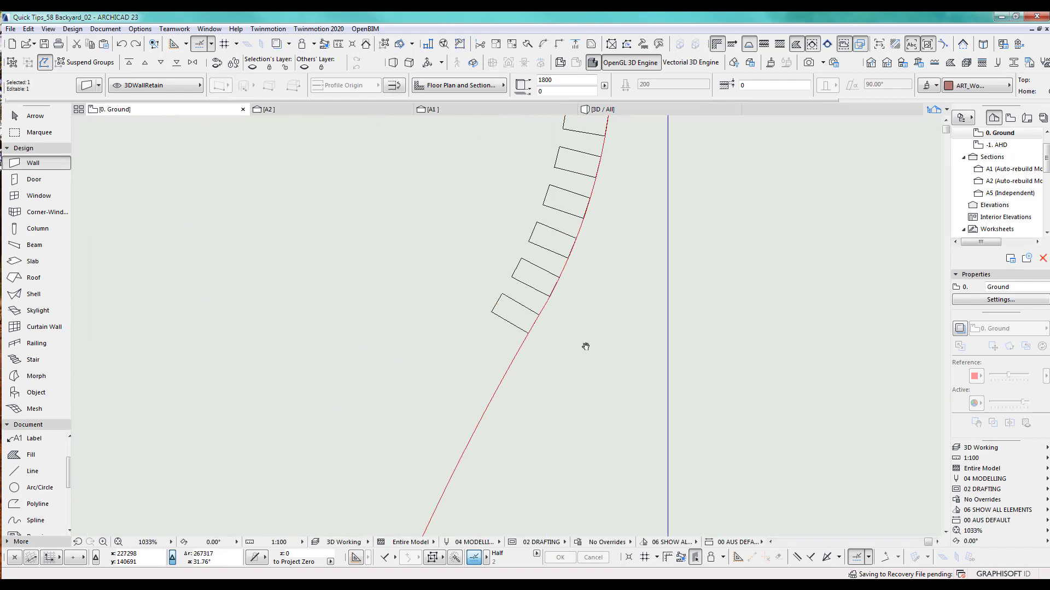
{"action": "key", "text": "ctrl+u"}
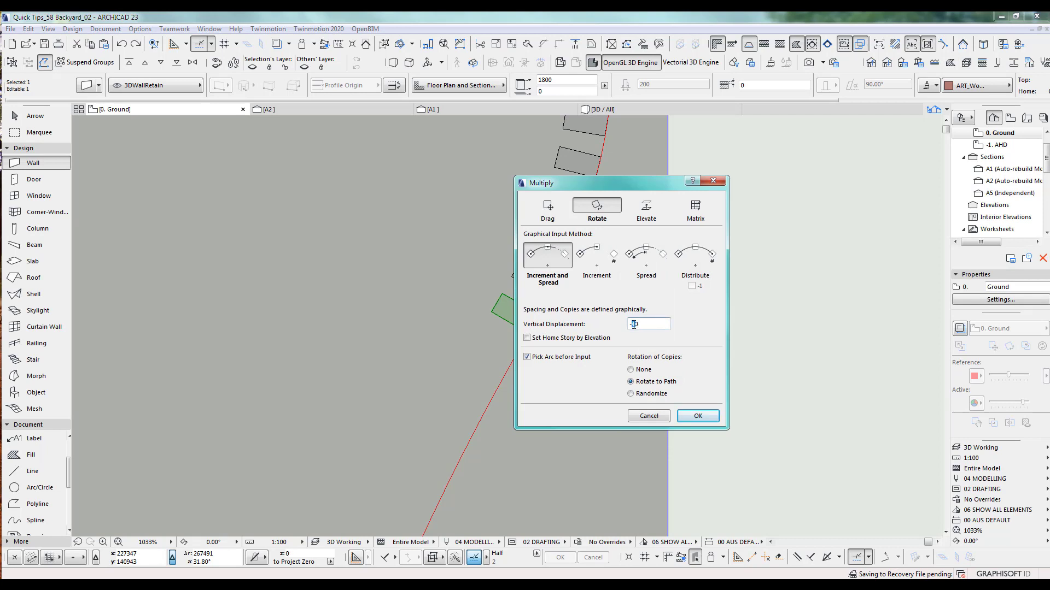
{"action": "left_click", "coordinate": [696, 417]}
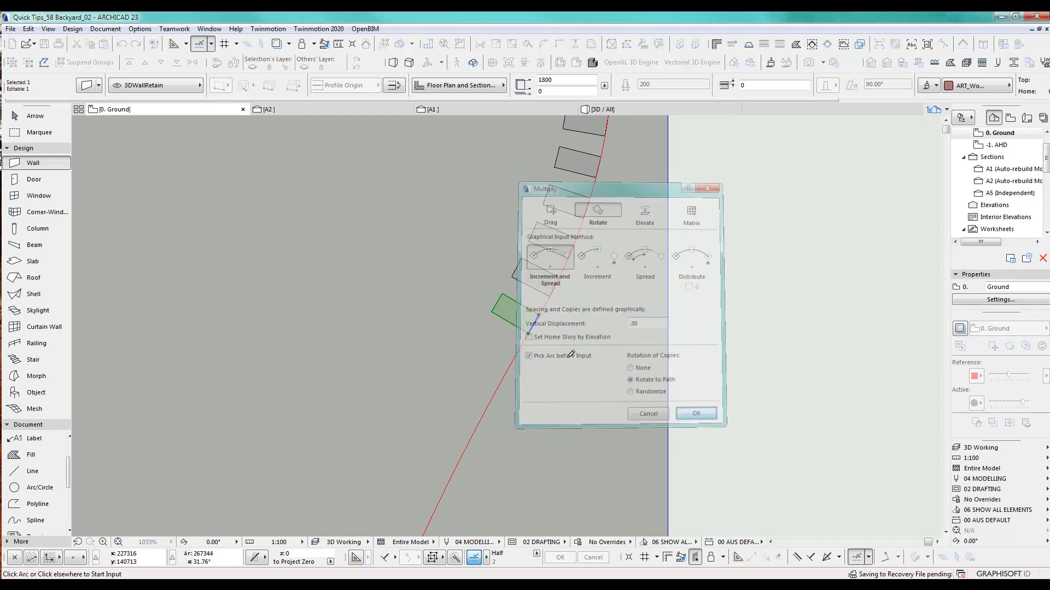
{"action": "left_click", "coordinate": [523, 343]}
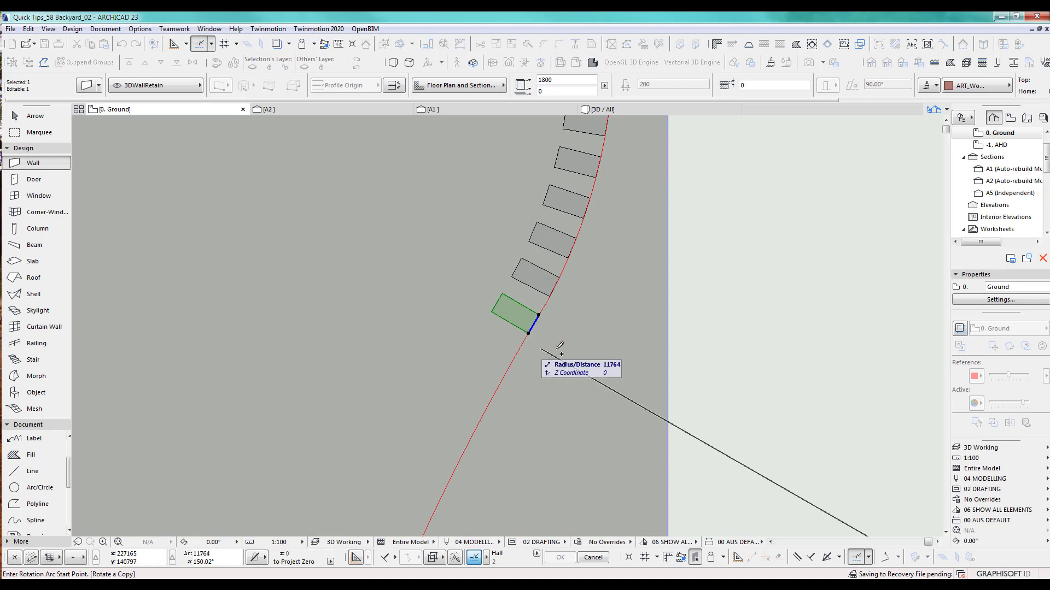
{"action": "left_click", "coordinate": [541, 314]}
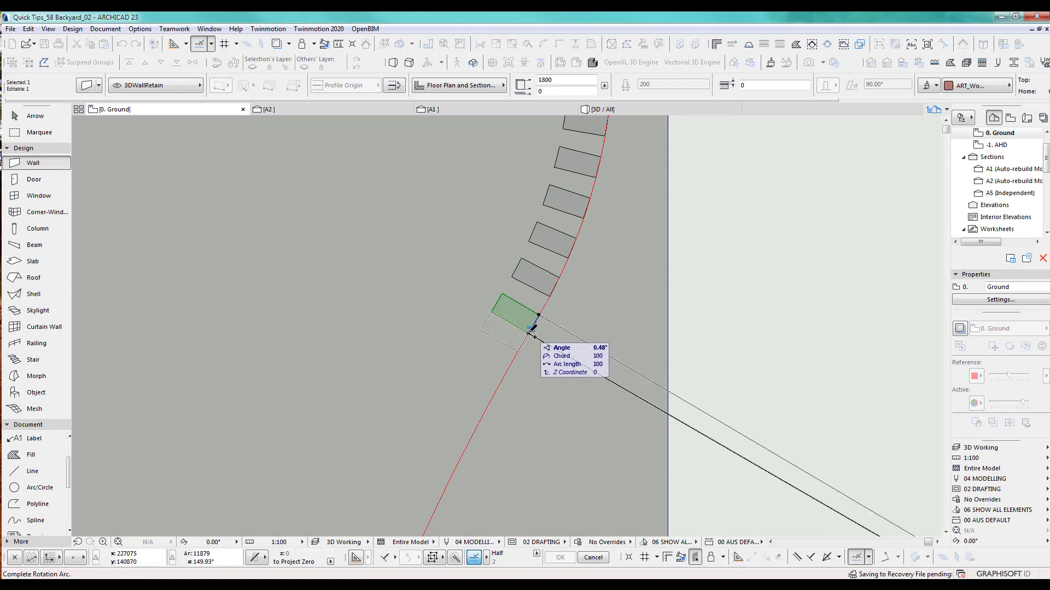
{"action": "type", "text": ".96"}
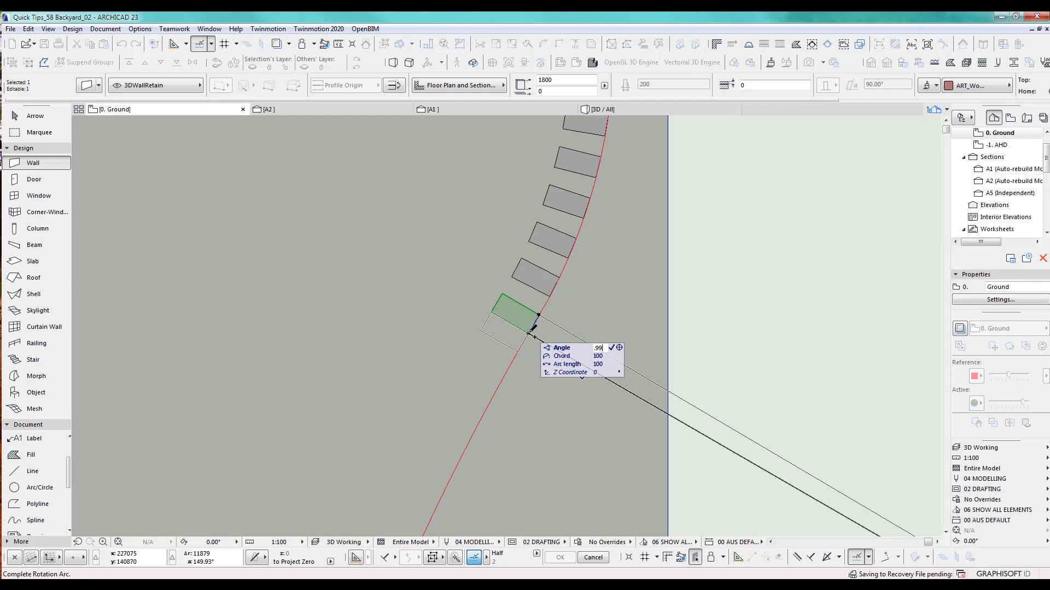
Spread the copies with the -30 vertical displacement to the lower red curve's far end and deselect them.
{"action": "scroll", "coordinate": [519, 350], "scroll_direction": "down", "scroll_amount": 6}
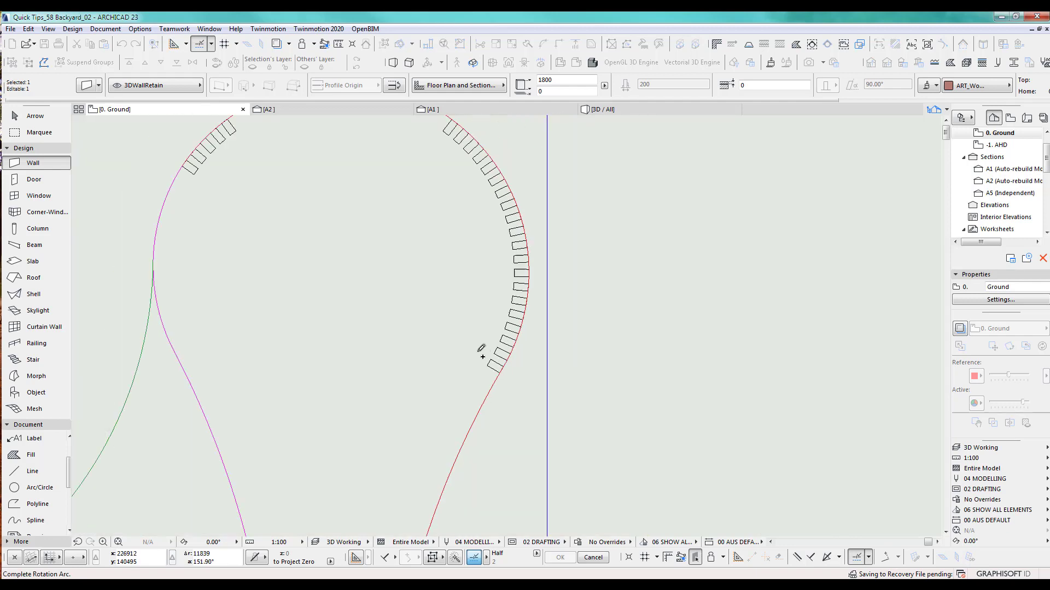
{"action": "left_click", "coordinate": [428, 446]}
{"action": "key", "text": "Escape"}
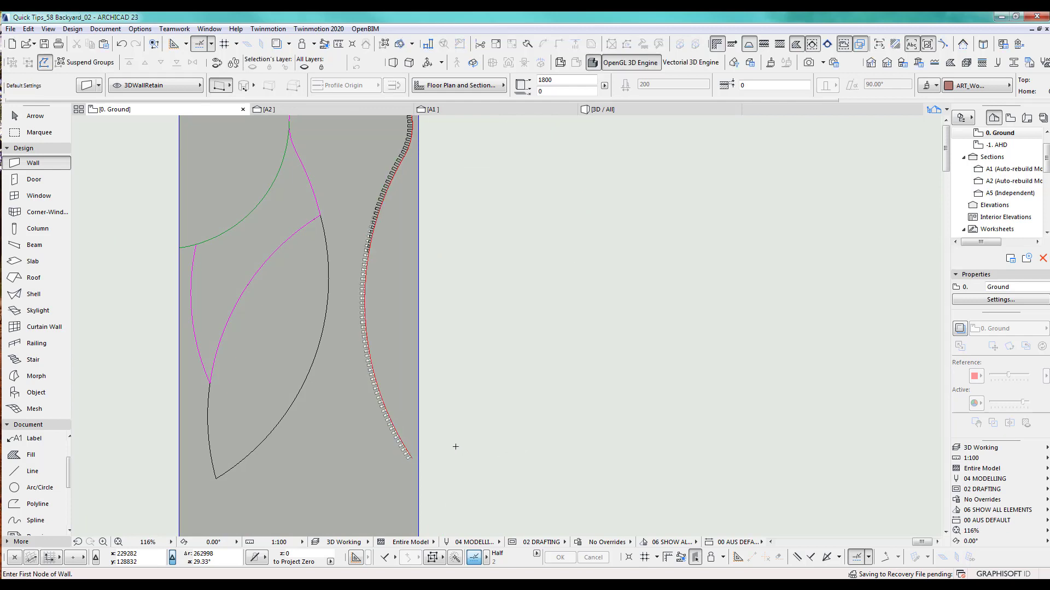
Review the -30 displacement in 3D, return to the floor plan and undo that multiplication.
{"action": "key", "text": "F3"}
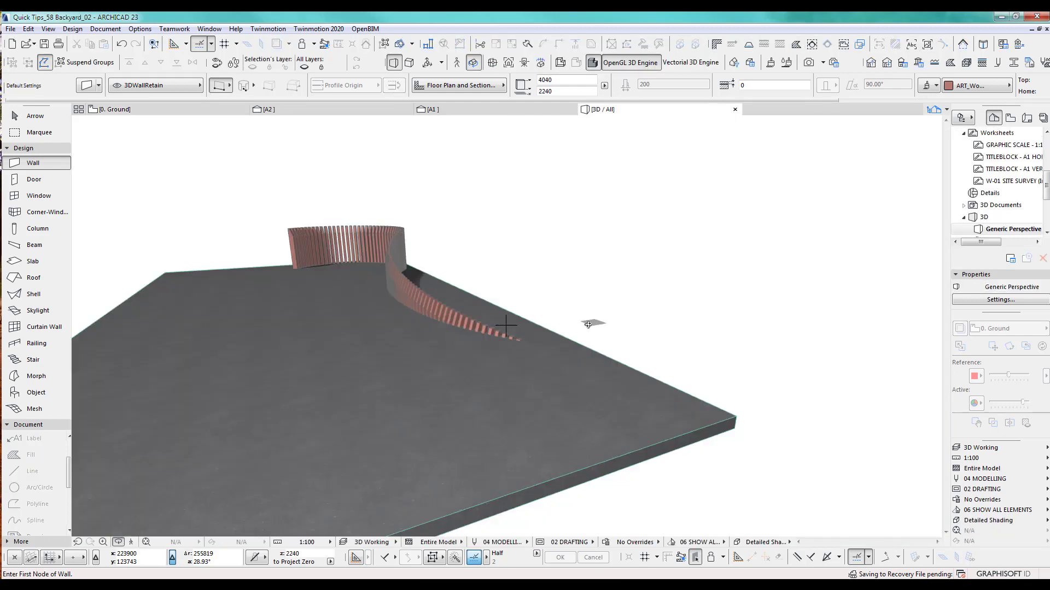
{"action": "key", "text": "F2"}
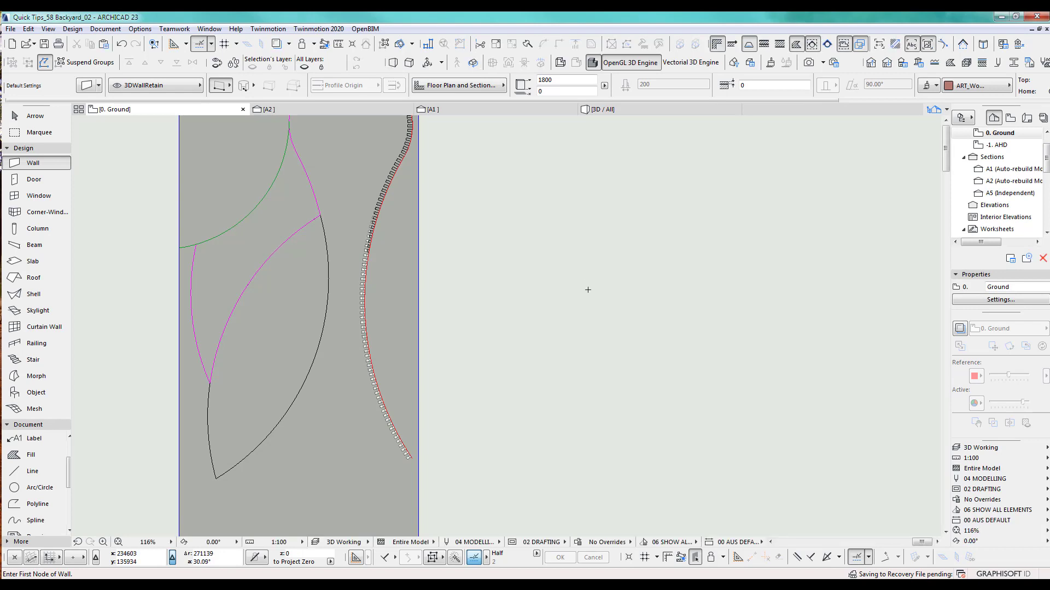
{"action": "key", "text": "ctrl+z"}
Multiply the upper arc's last post by rotation along the lower red curve with a vertical displacement of -20, starting at its upper outer corner.
{"action": "middle_click_drag", "start_coordinate": [526, 296], "coordinate": [650, 422]}
{"action": "scroll", "coordinate": [553, 272], "scroll_direction": "up", "scroll_amount": 5}
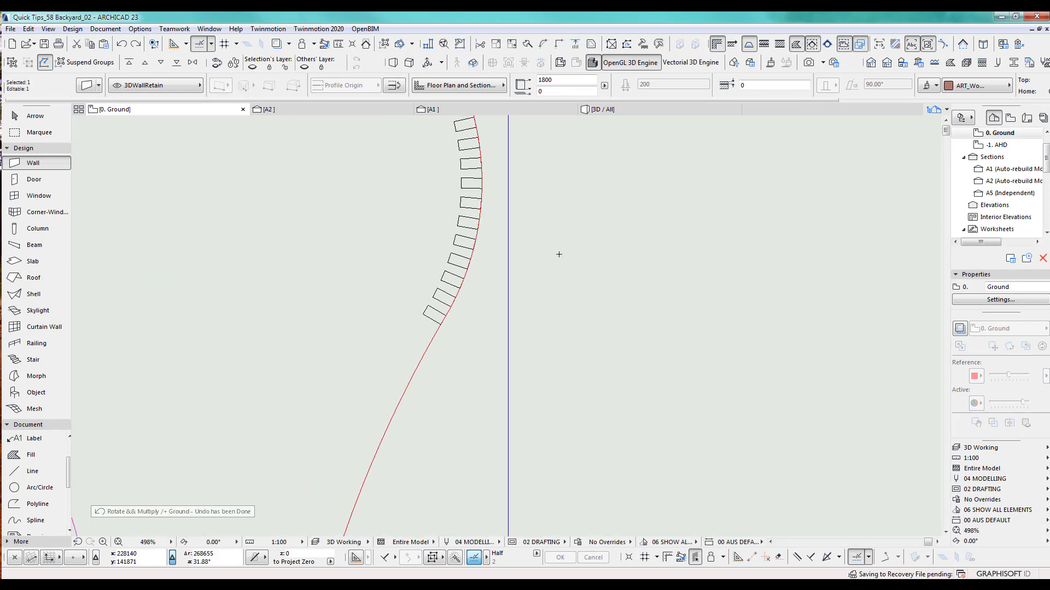
{"action": "key", "text": "ctrl+u"}
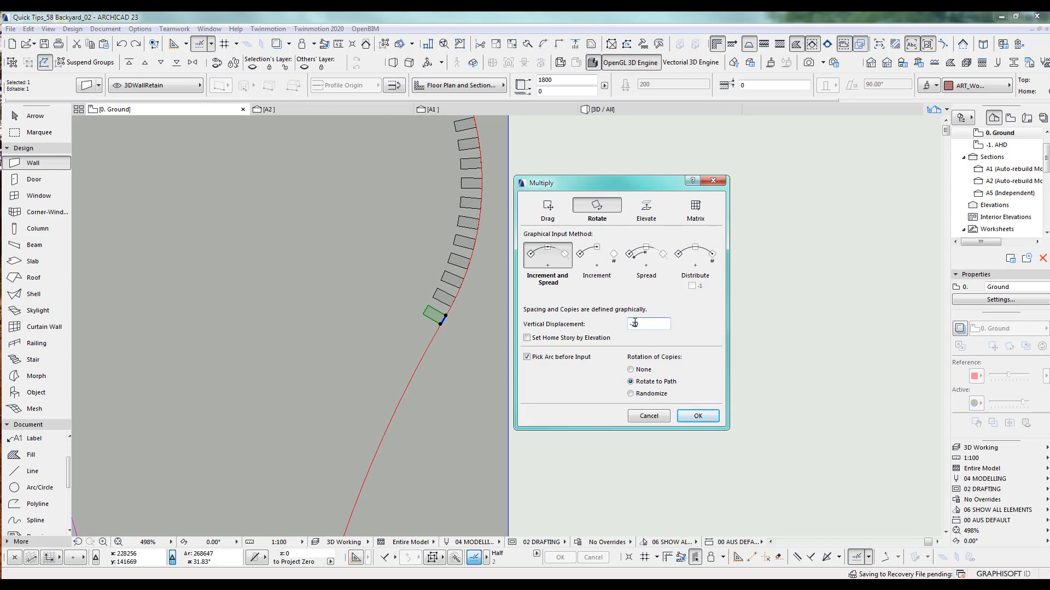
{"action": "key", "text": "Return"}
{"action": "scroll", "coordinate": [441, 316], "scroll_direction": "up", "scroll_amount": 3}
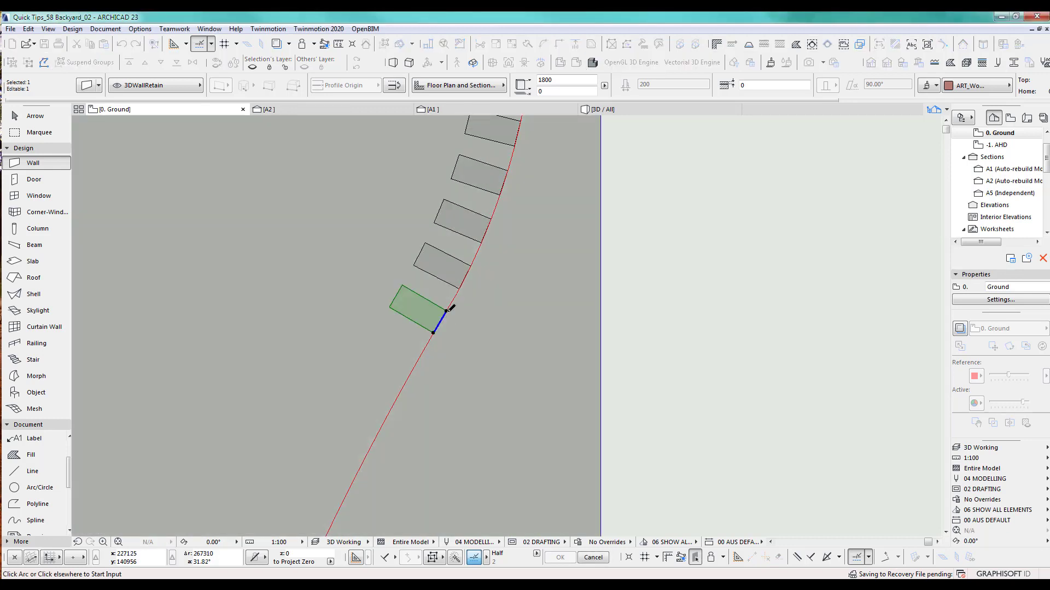
{"action": "left_click", "coordinate": [427, 347]}
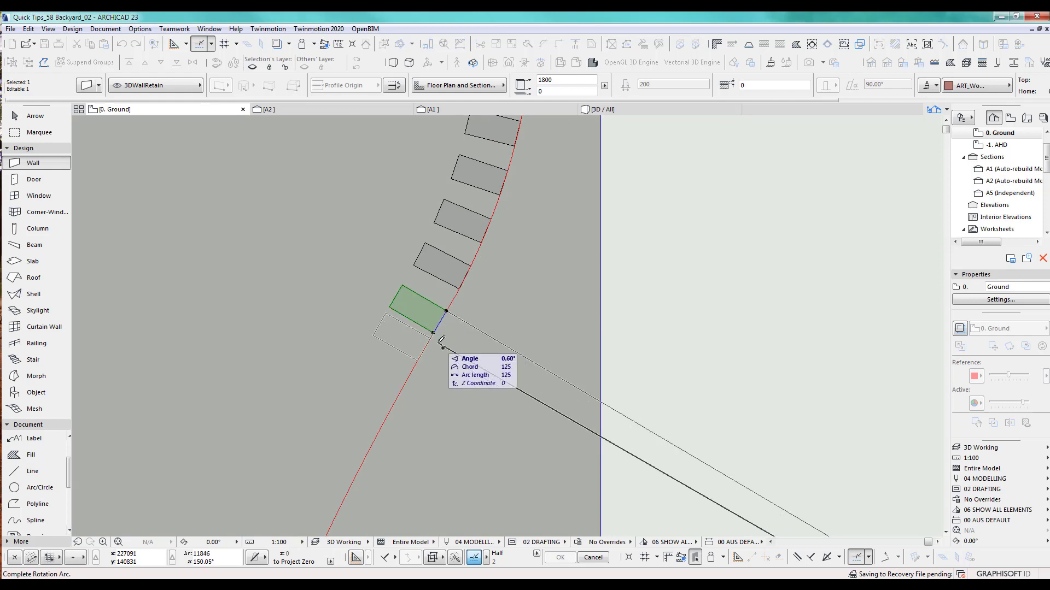
Spread the copies with the -20 vertical displacement to the lower red curve's far end and deselect them.
{"action": "scroll", "coordinate": [492, 314], "scroll_direction": "down", "scroll_amount": 5}
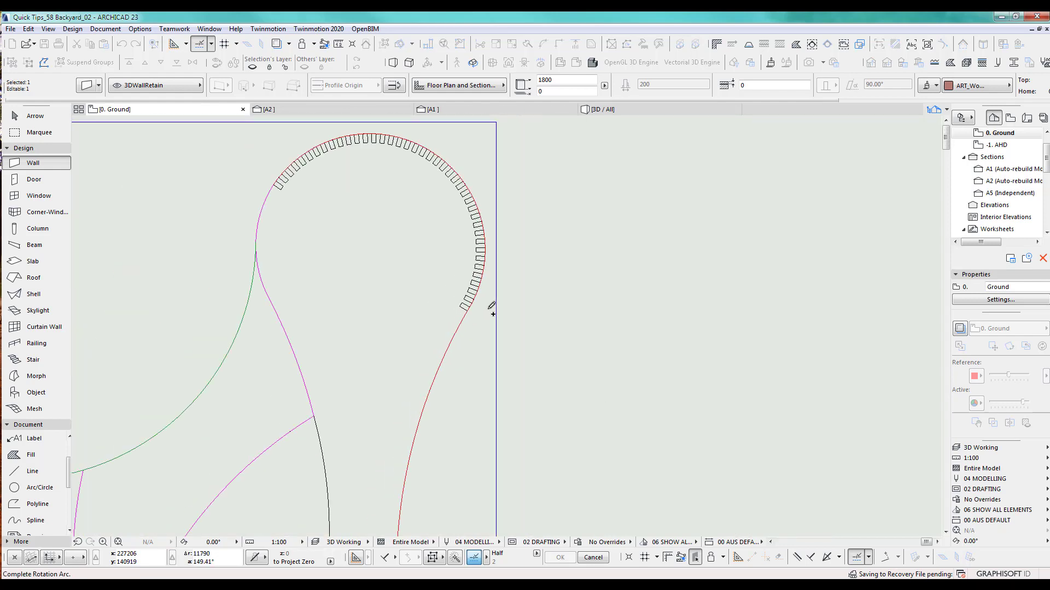
{"action": "scroll", "coordinate": [481, 333], "scroll_direction": "down", "scroll_amount": 3}
{"action": "scroll", "coordinate": [473, 368], "scroll_direction": "up", "scroll_amount": 5}
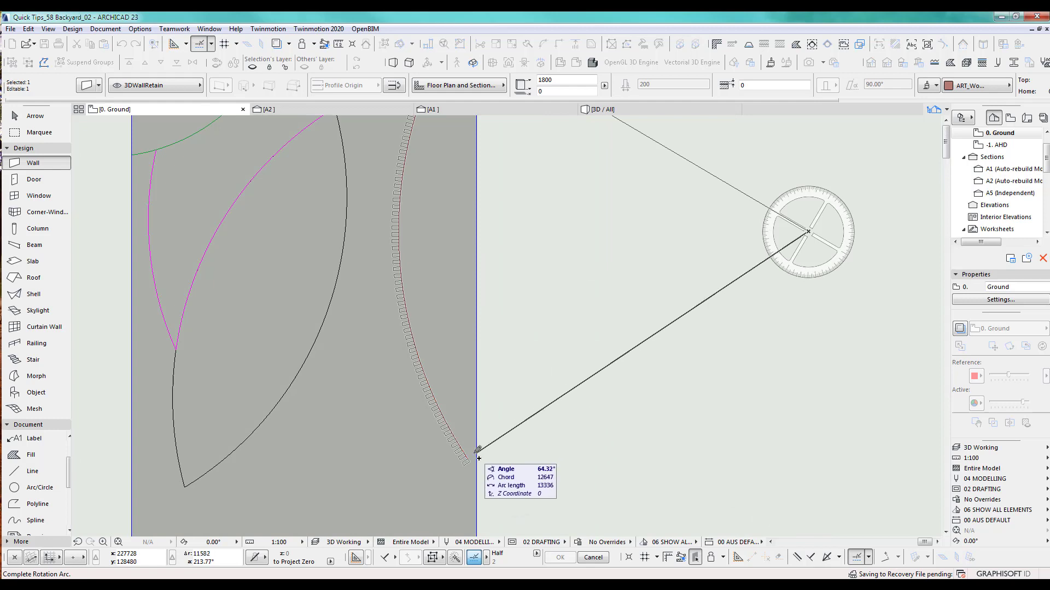
{"action": "left_click", "coordinate": [477, 450]}
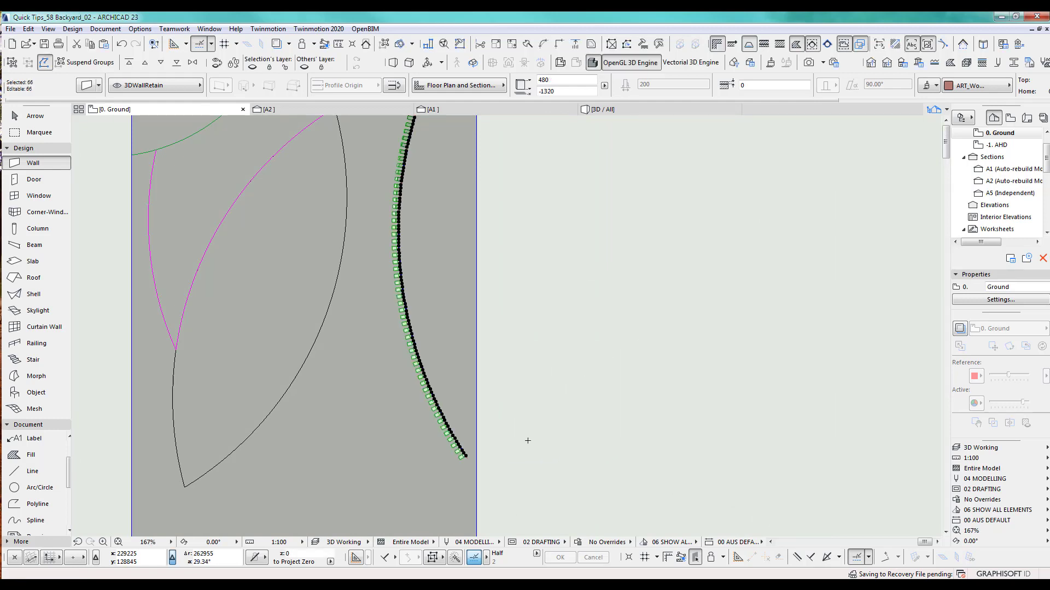
{"action": "key", "text": "Escape"}
Review the curved fence with its -20 descent from several angles in 3D.
{"action": "key", "text": "F3"}
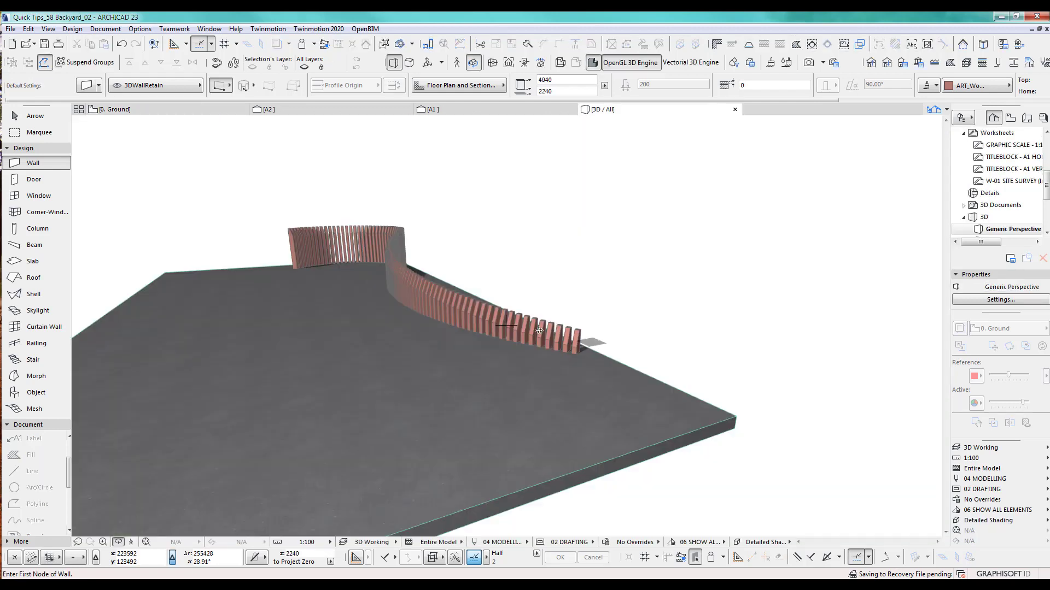
{"action": "middle_click_drag", "start_coordinate": [435, 317], "coordinate": [505, 380]}
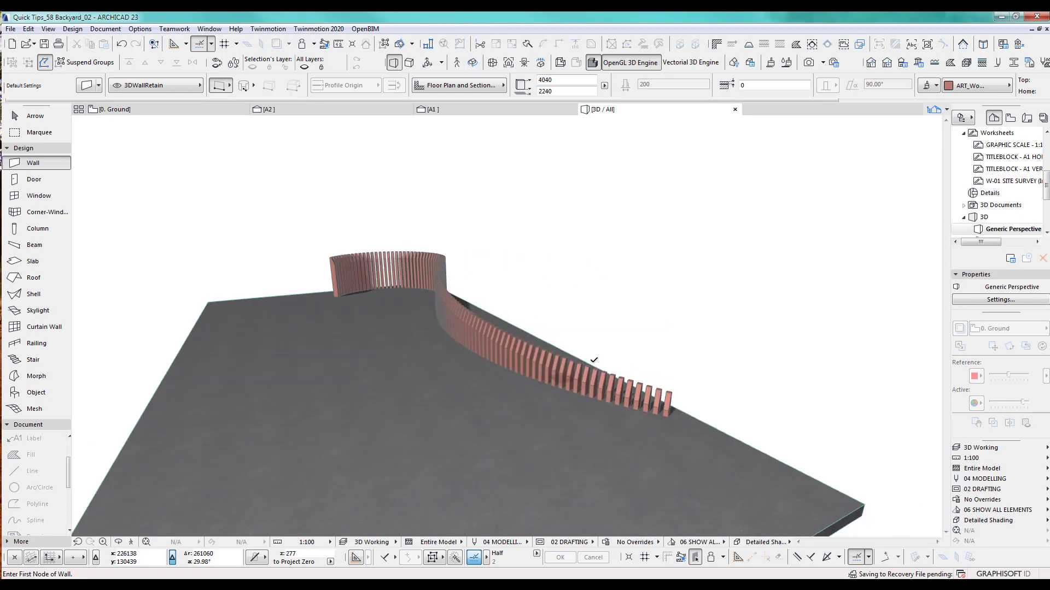
{"action": "left_click", "coordinate": [629, 339]}
{"action": "key", "text": "Escape"}
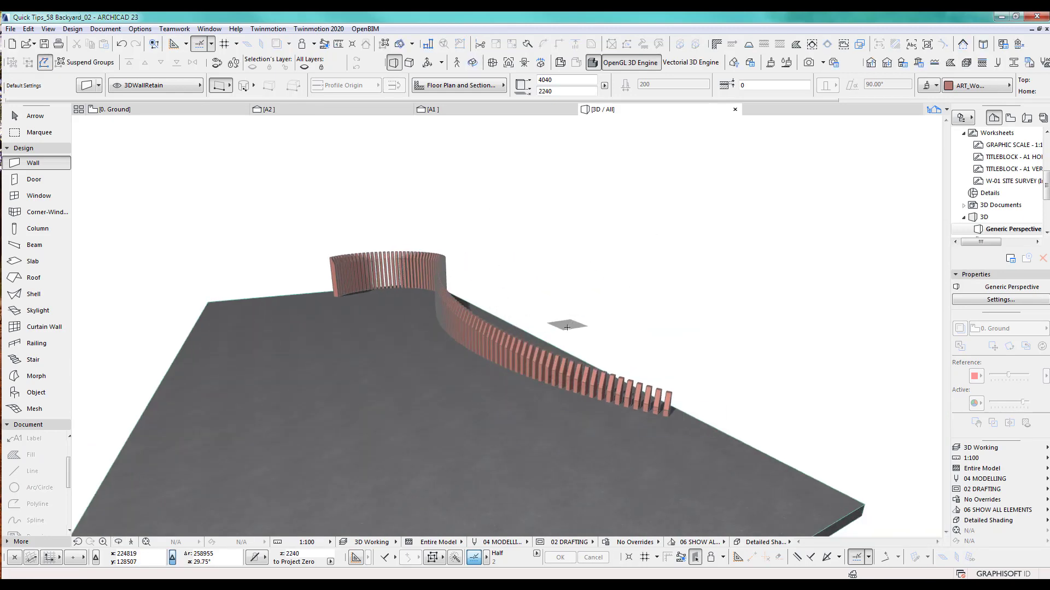
{"action": "middle_click_drag", "start_coordinate": [645, 361], "coordinate": [225, 291], "text": "shift"}
{"action": "middle_click_drag", "start_coordinate": [303, 332], "coordinate": [504, 323], "text": "shift"}
Return to the floor plan and examine the backyard reference photo beside the model.
{"action": "key", "text": "F2"}
{"action": "scroll", "coordinate": [496, 337], "scroll_direction": "down", "scroll_amount": 6}
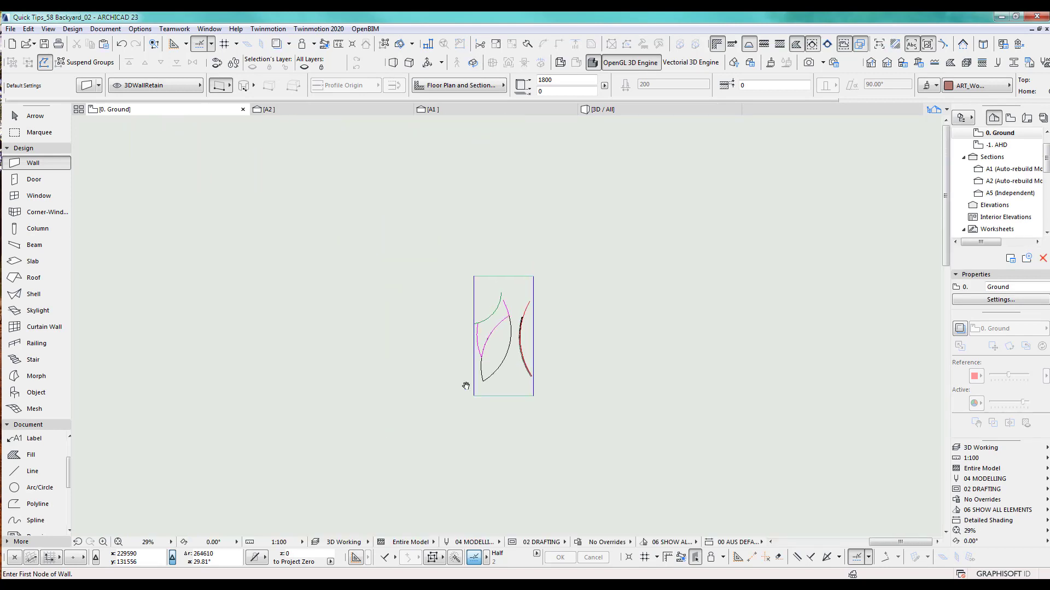
{"action": "scroll", "coordinate": [672, 354], "scroll_direction": "up", "scroll_amount": 5}
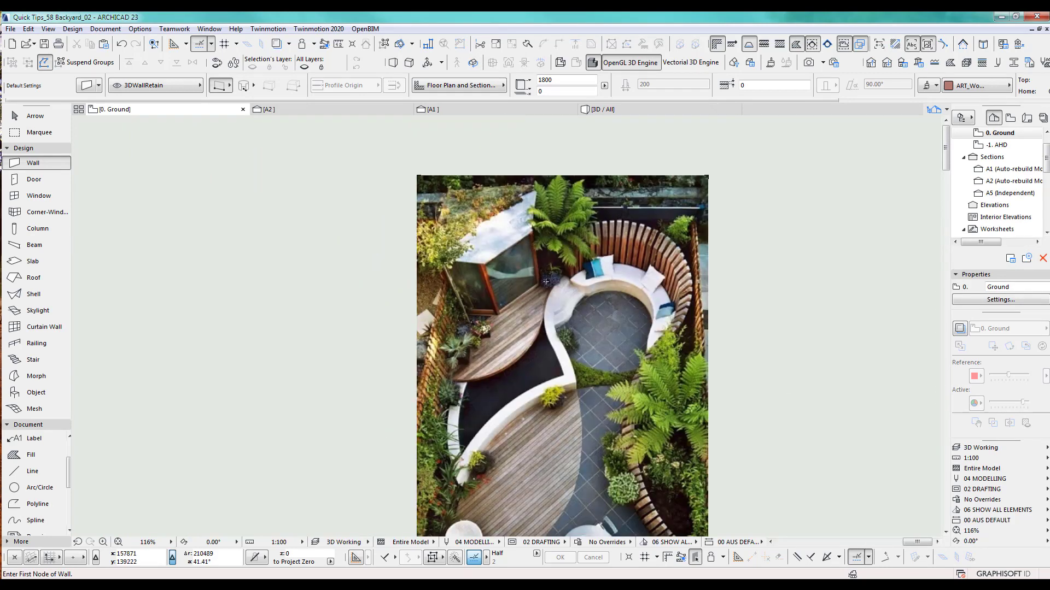
{"action": "scroll", "coordinate": [507, 280], "scroll_direction": "down", "scroll_amount": 1}
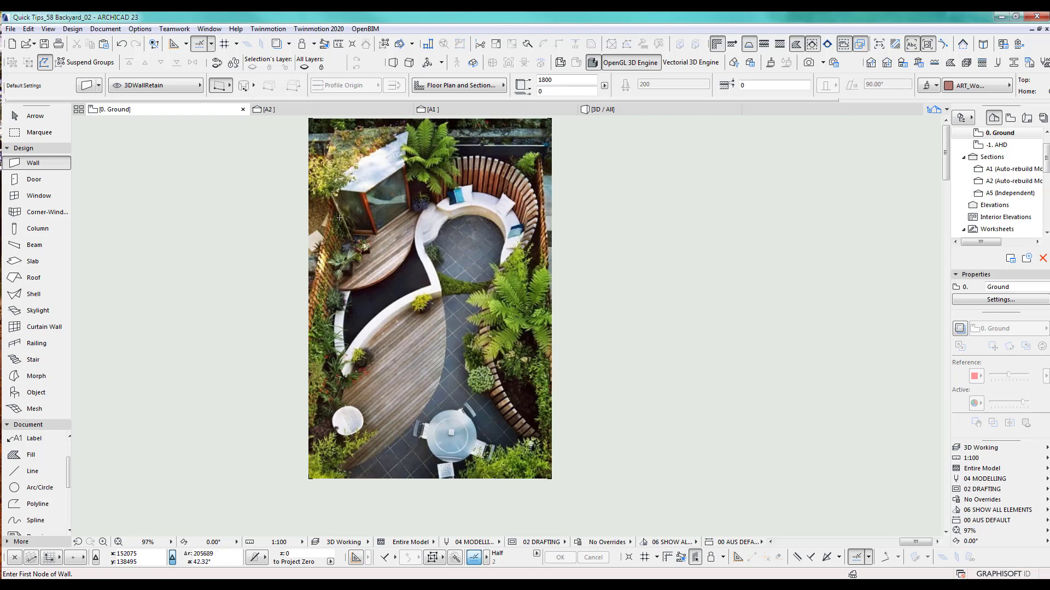
{"action": "scroll", "coordinate": [565, 328], "scroll_direction": "down", "scroll_amount": 3}
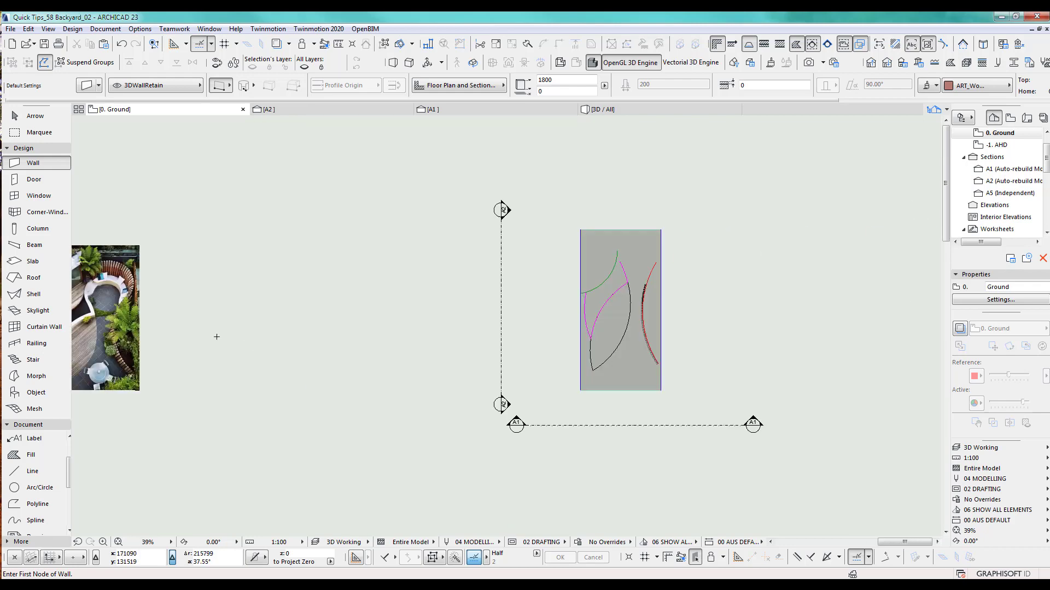
Select all the fence posts on the floor plan, clear the selection and suspend groups.
{"action": "middle_click_drag", "start_coordinate": [700, 329], "coordinate": [573, 293]}
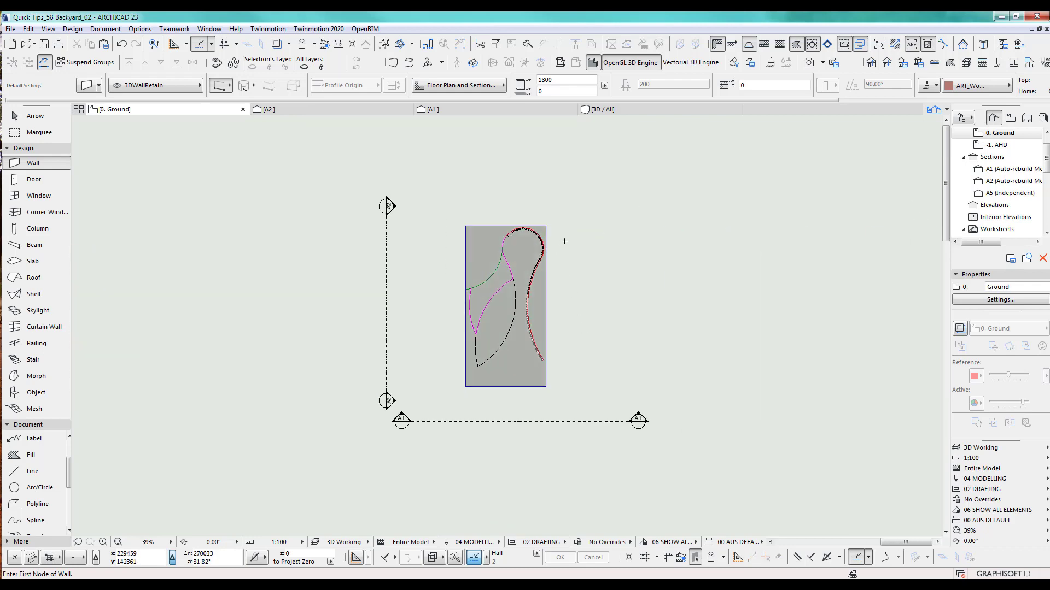
{"action": "scroll", "coordinate": [564, 241], "scroll_direction": "up", "scroll_amount": 2}
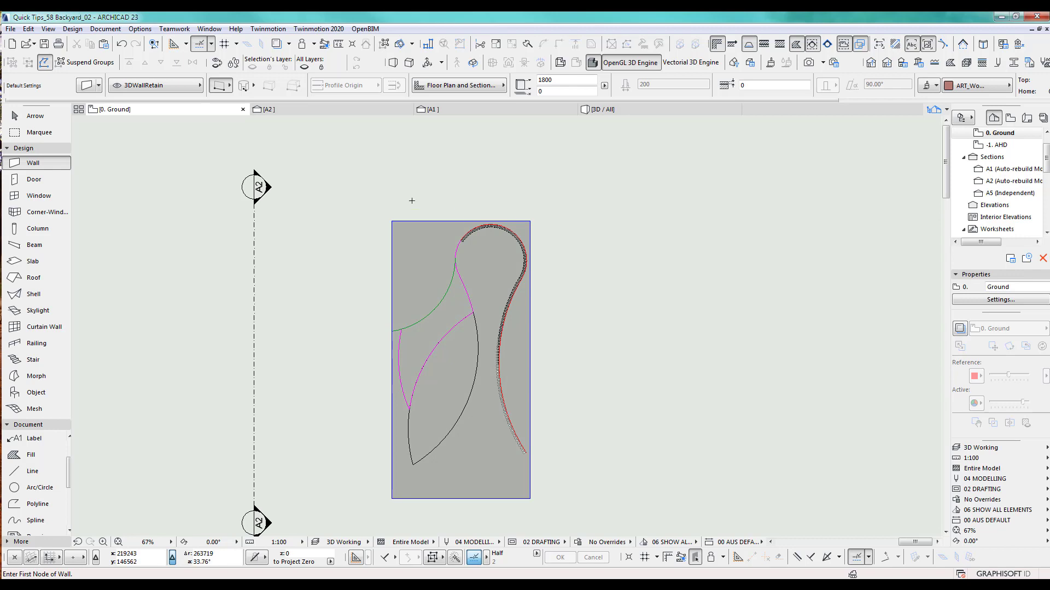
{"action": "scroll", "coordinate": [410, 199], "scroll_direction": "up", "scroll_amount": 2}
{"action": "scroll", "coordinate": [525, 276], "scroll_direction": "down", "scroll_amount": 1}
{"action": "scroll", "coordinate": [528, 285], "scroll_direction": "down", "scroll_amount": 1}
{"action": "middle_click_drag", "start_coordinate": [529, 285], "coordinate": [448, 237]}
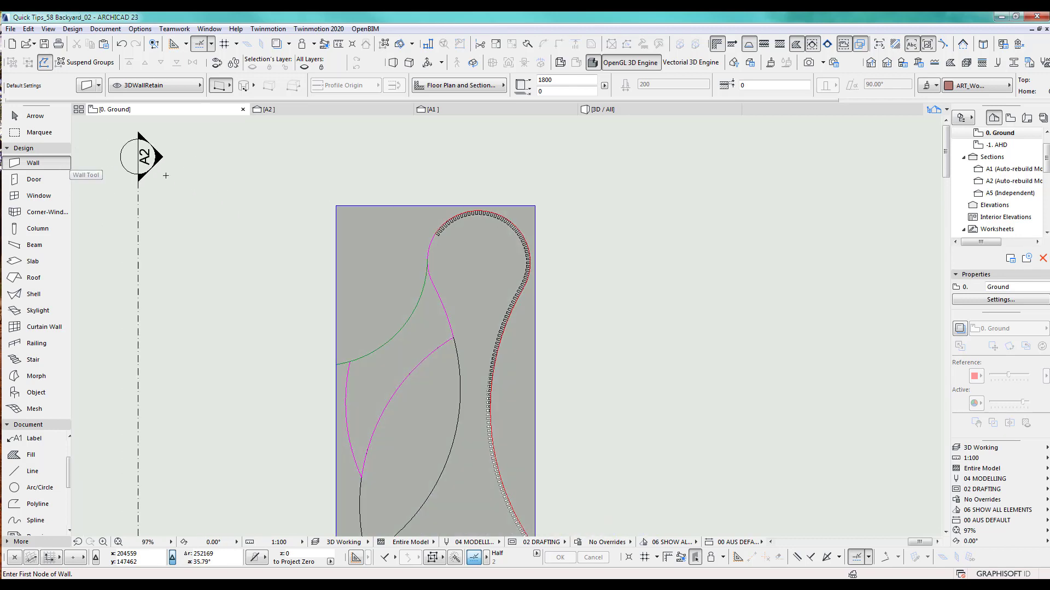
{"action": "key", "text": "ctrl+a"}
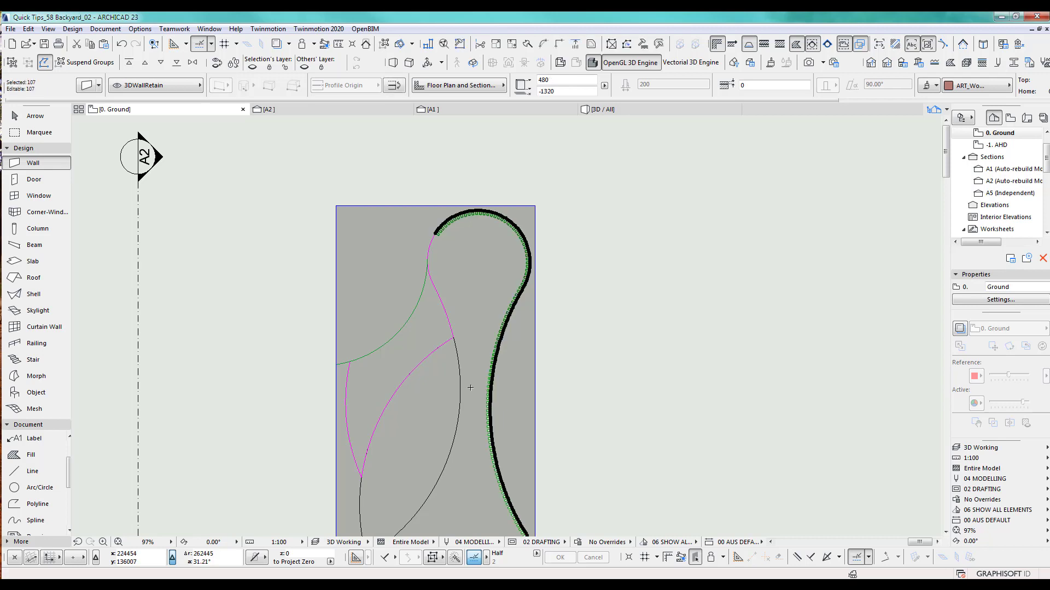
{"action": "middle_click_drag", "start_coordinate": [468, 387], "coordinate": [478, 351]}
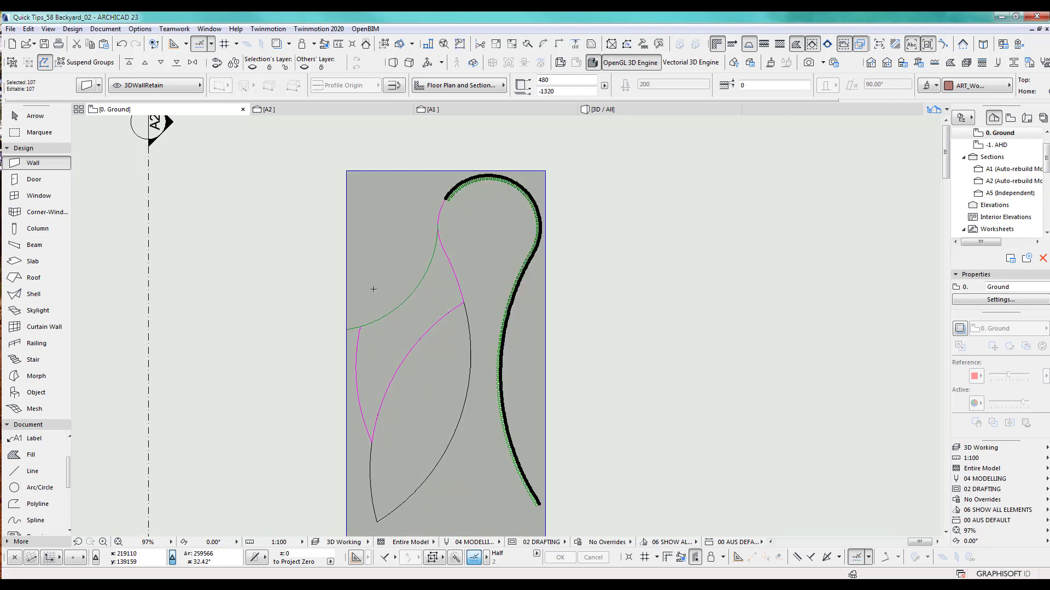
{"action": "key", "text": "Escape"}
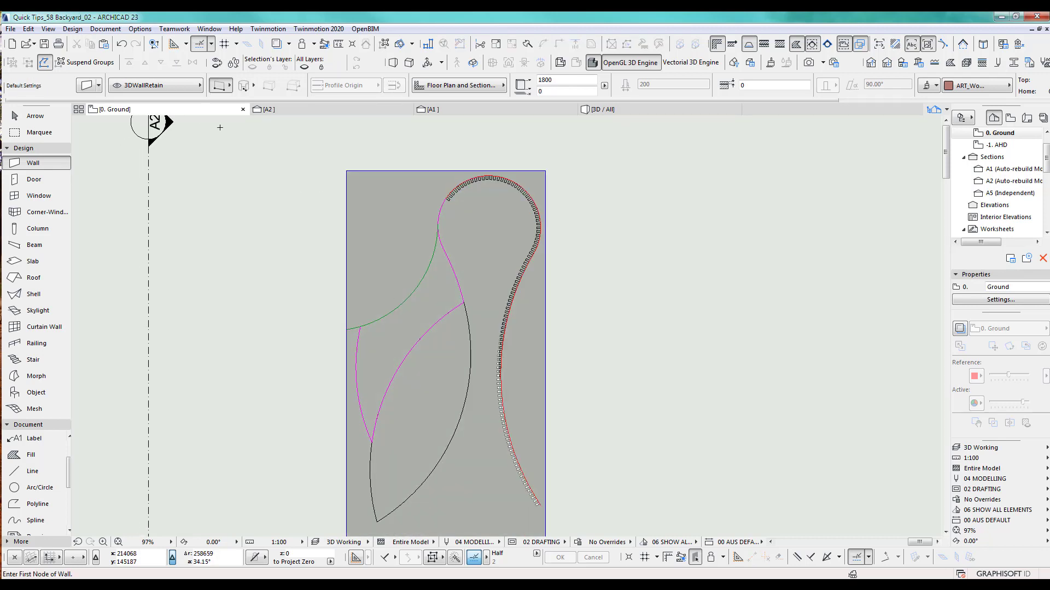
{"action": "left_click", "coordinate": [80, 65]}
Drag a copy of the curved fence's first post to the empty area near the slab's upper left corner.
{"action": "scroll", "coordinate": [377, 132], "scroll_direction": "up", "scroll_amount": 5}
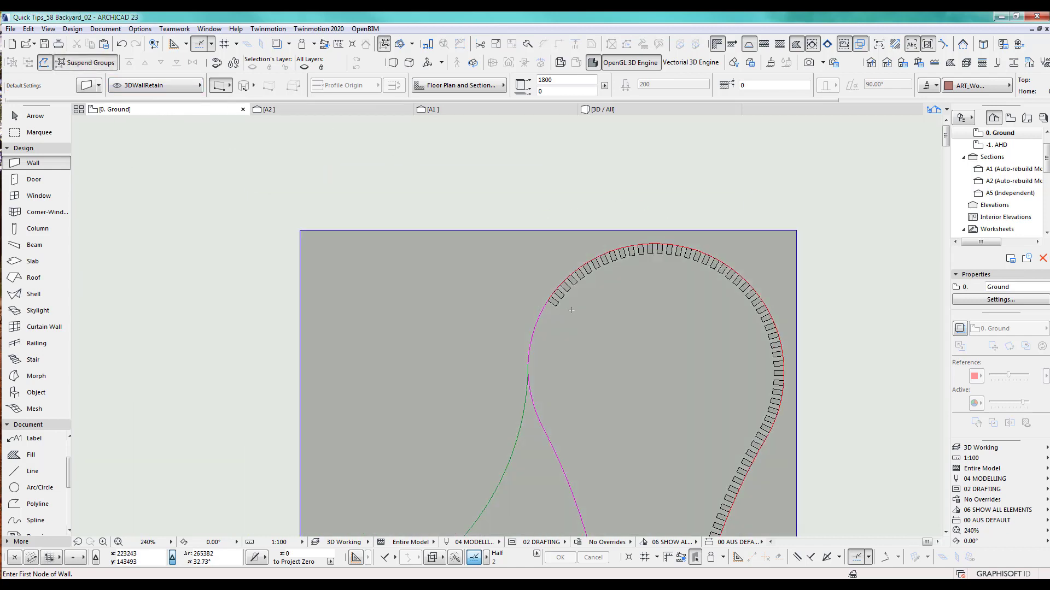
{"action": "left_click", "coordinate": [556, 308], "text": "shift"}
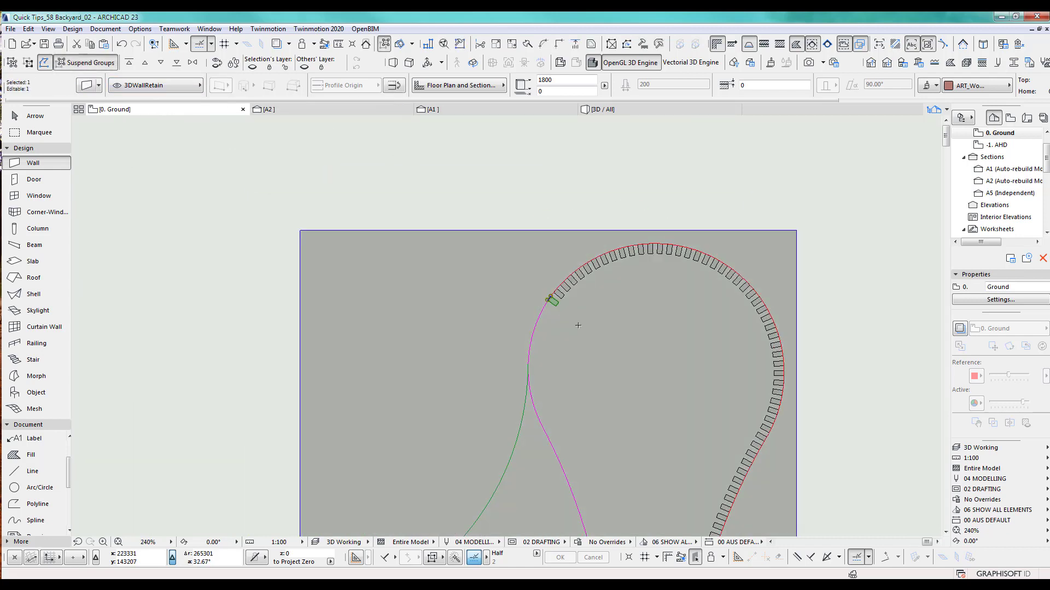
{"action": "key", "text": "ctrl+d"}
{"action": "left_click", "coordinate": [575, 327]}
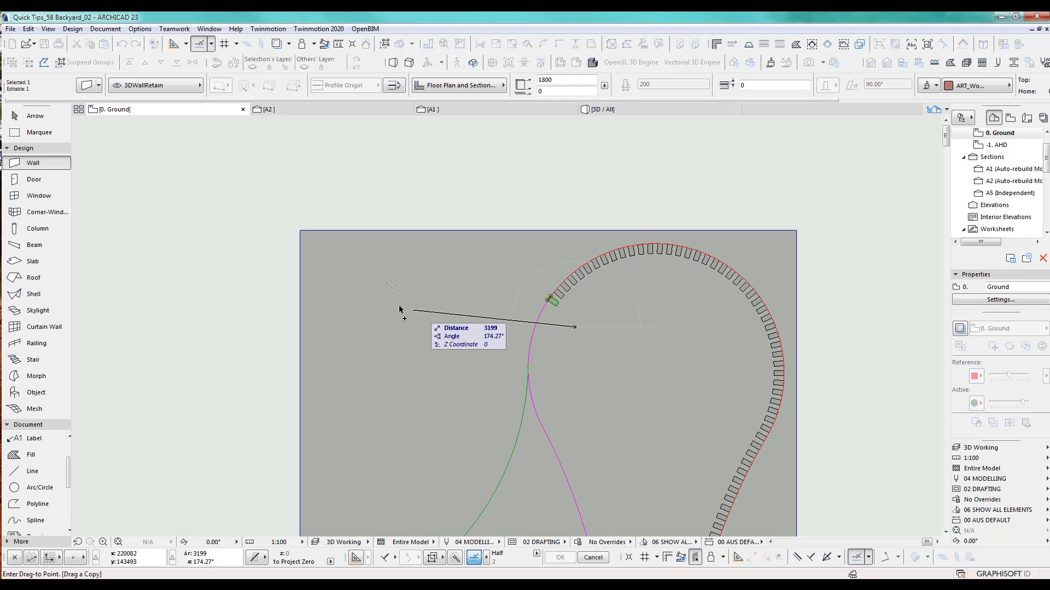
{"action": "left_click", "coordinate": [364, 300]}
Move the copied post onto the slab's upper left corner and rotate it -54.37° so it sits flush with the upper edge.
{"action": "scroll", "coordinate": [344, 271], "scroll_direction": "up", "scroll_amount": 6}
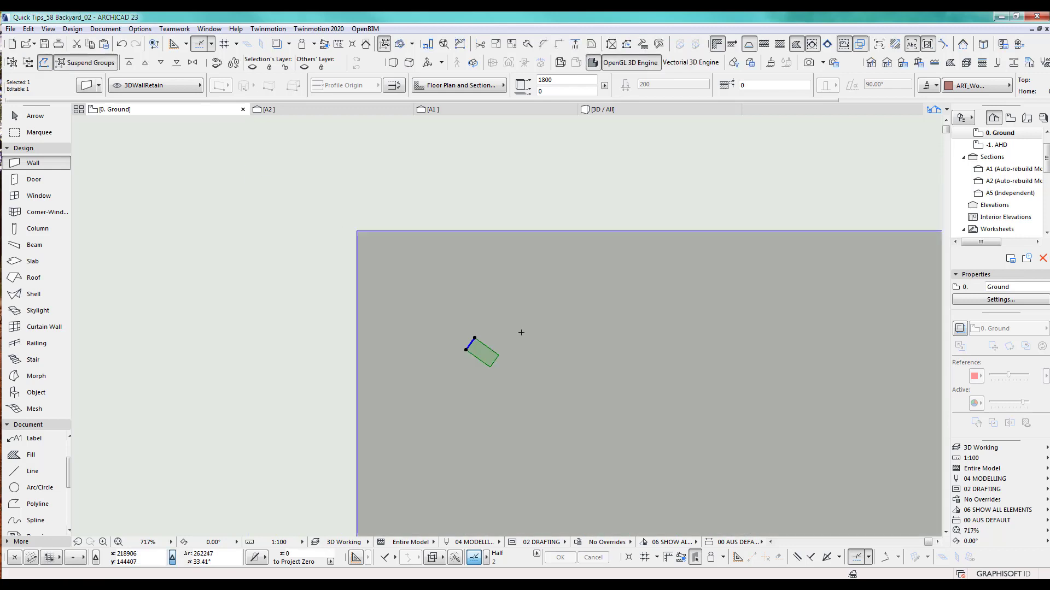
{"action": "key", "text": "ctrl+d"}
{"action": "left_click", "coordinate": [469, 350]}
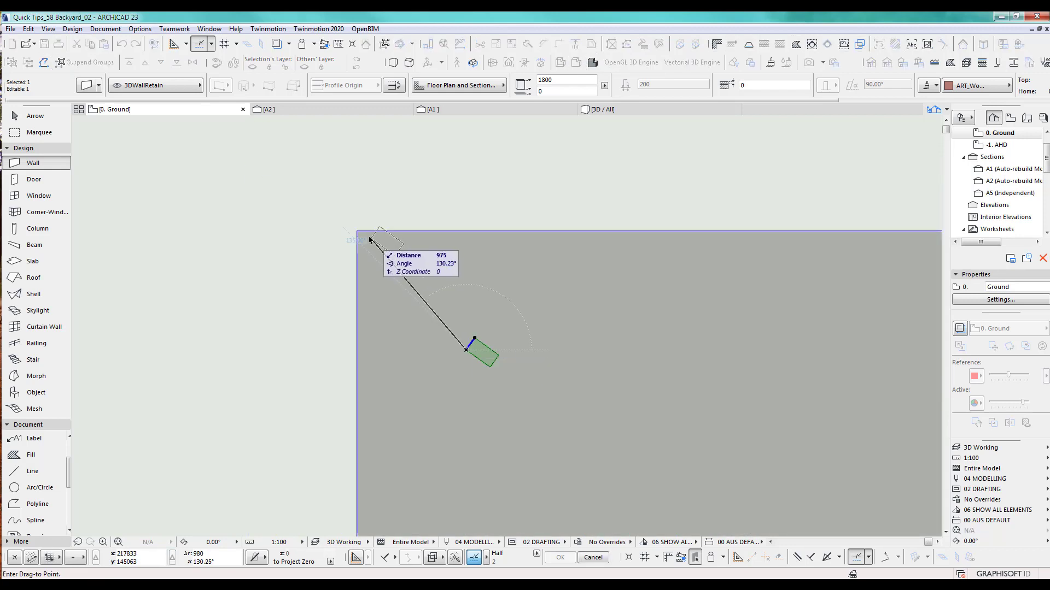
{"action": "left_click", "coordinate": [357, 231]}
{"action": "scroll", "coordinate": [372, 226], "scroll_direction": "up", "scroll_amount": 4}
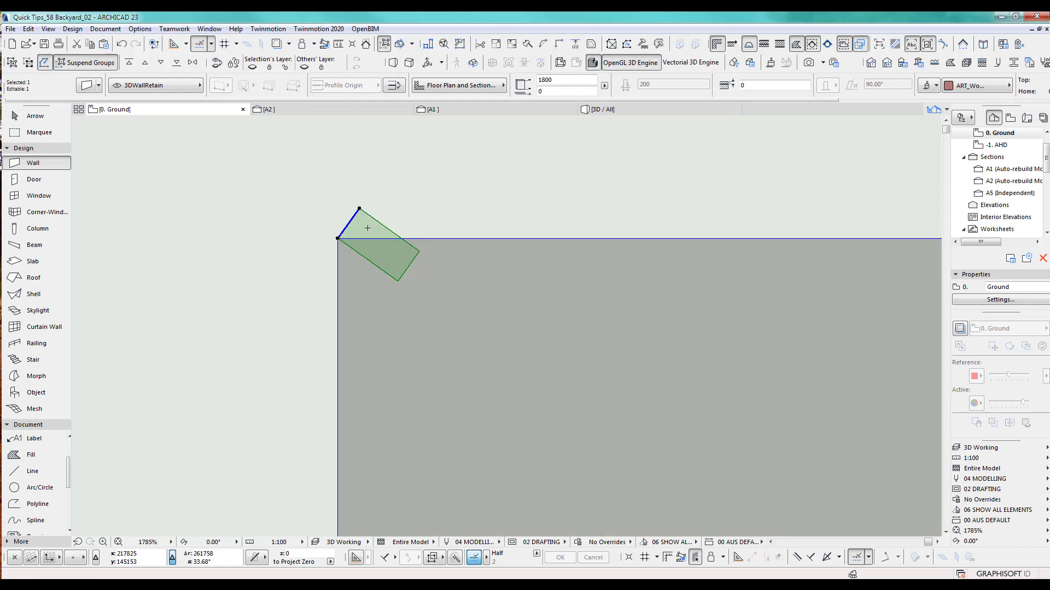
{"action": "key", "text": "ctrl+e"}
{"action": "left_click", "coordinate": [338, 238]}
{"action": "left_click", "coordinate": [364, 203]}
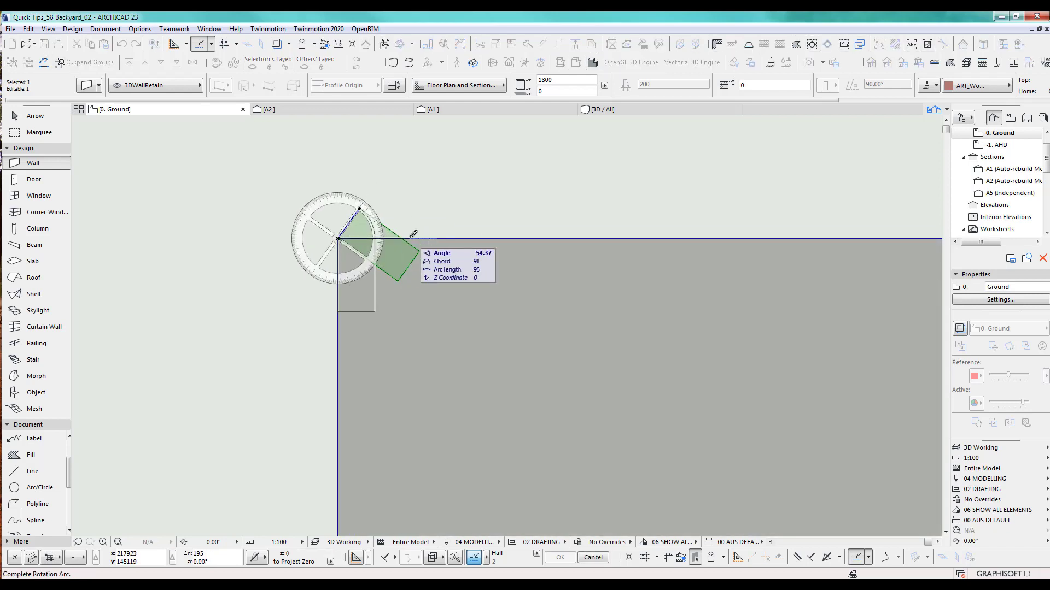
{"action": "left_click", "coordinate": [400, 239]}
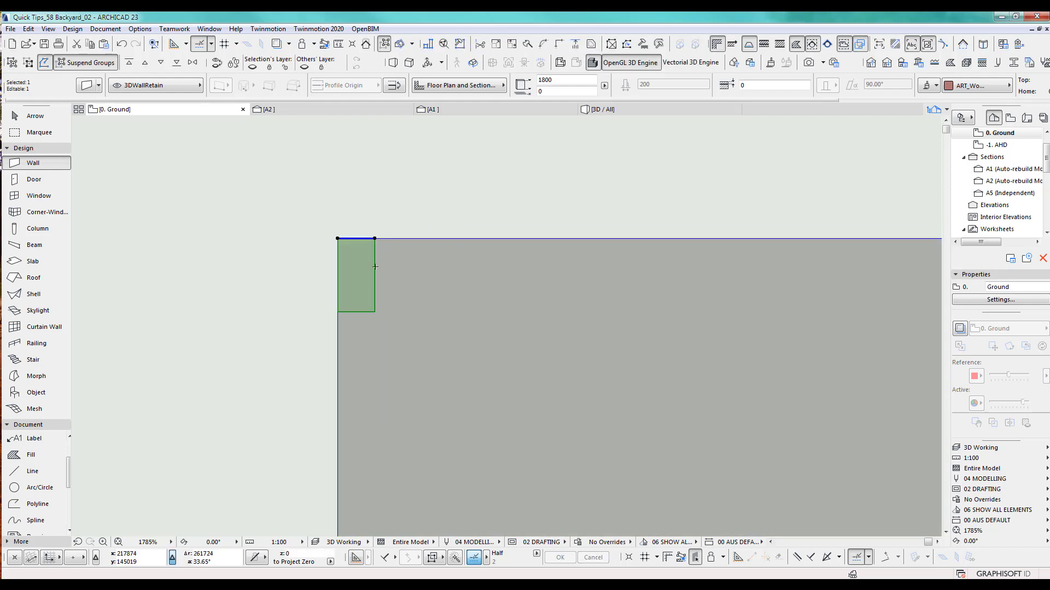
Shift the corner post to the right along the slab's upper edge by exactly its own width.
{"action": "key", "text": "ctrl+d"}
{"action": "left_click", "coordinate": [337, 238]}
{"action": "left_click", "coordinate": [374, 239]}
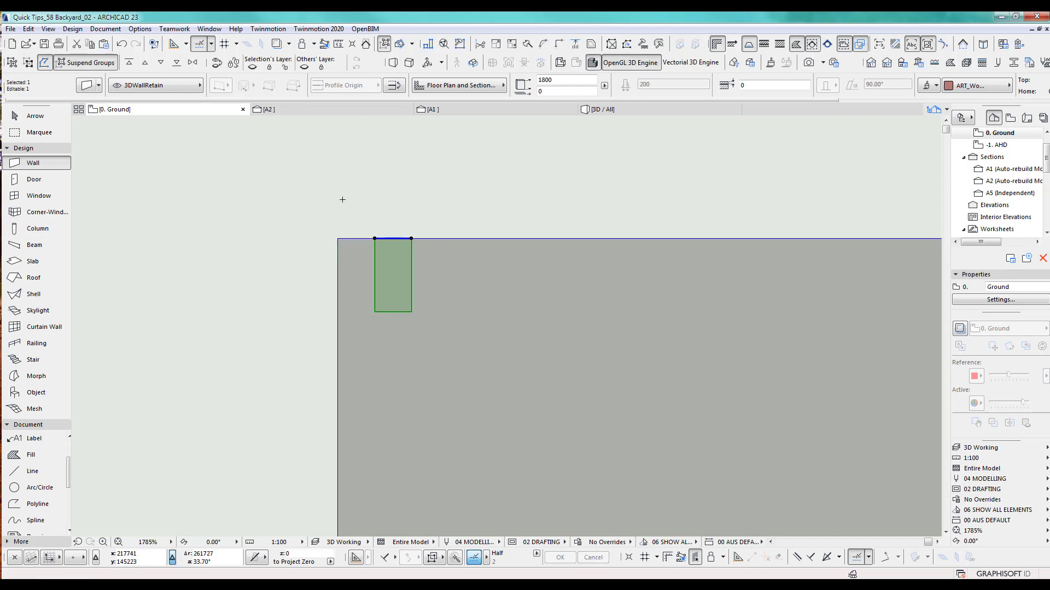
Mirror a copy of the post about the diagonal through the slab's upper left corner, onto the left edge.
{"action": "left_click", "coordinate": [28, 28]}
{"action": "mouse_move", "coordinate": [57, 234]}
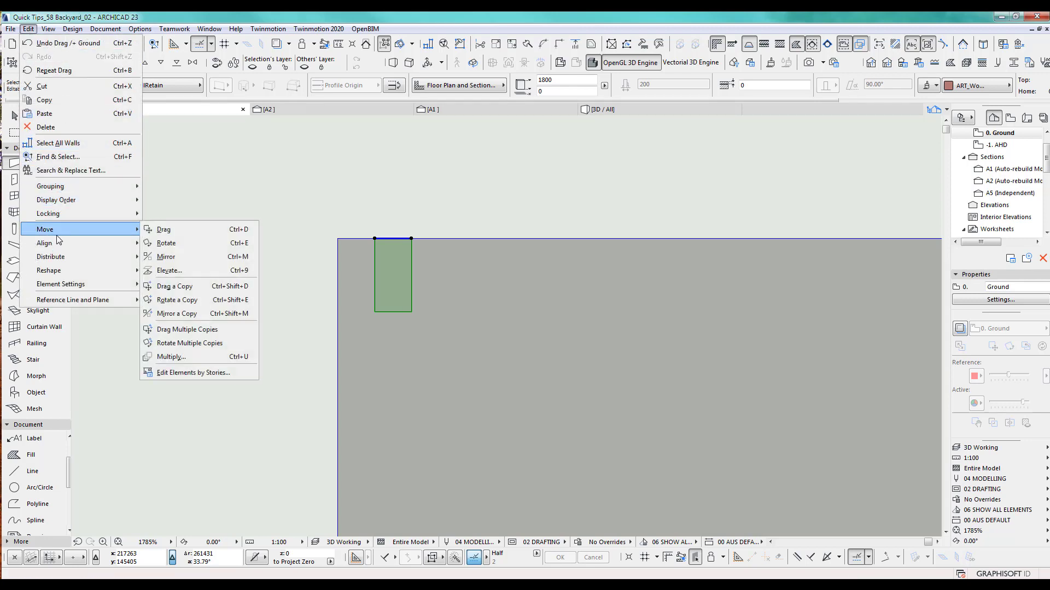
{"action": "left_click", "coordinate": [181, 311]}
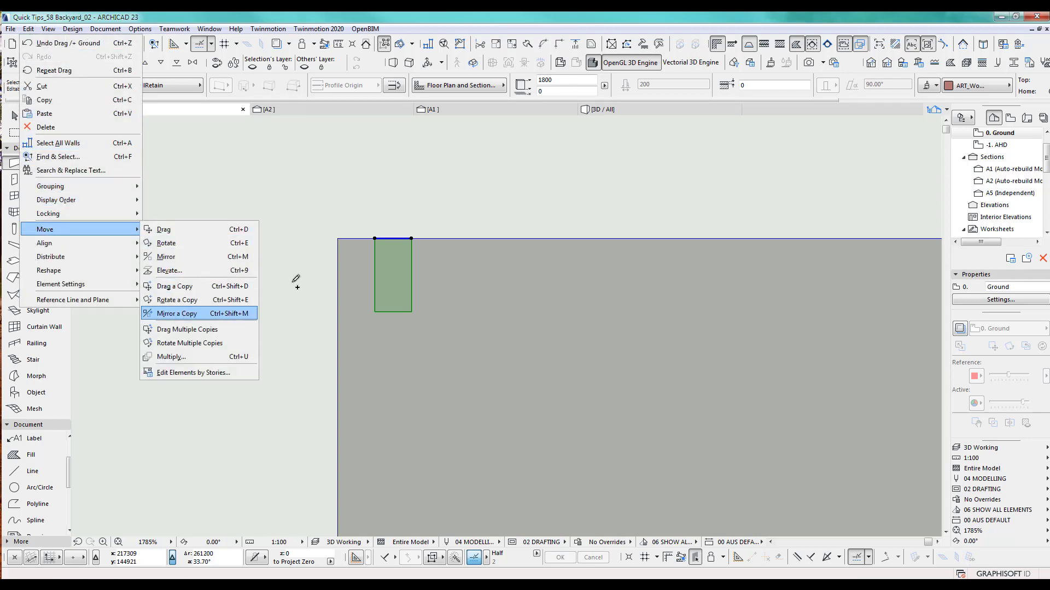
{"action": "left_click", "coordinate": [338, 239]}
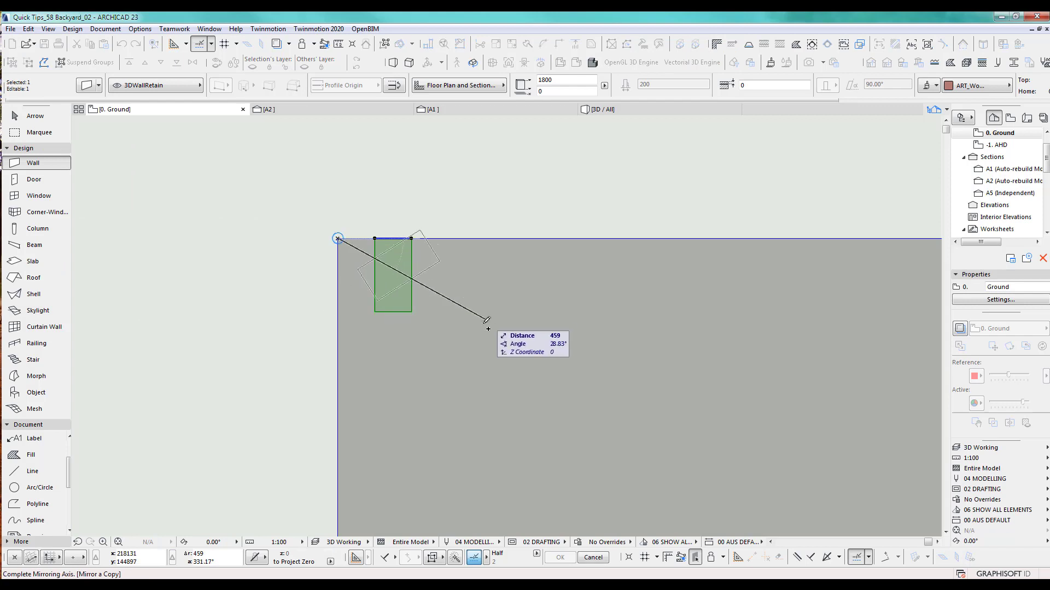
{"action": "left_click", "coordinate": [467, 364]}
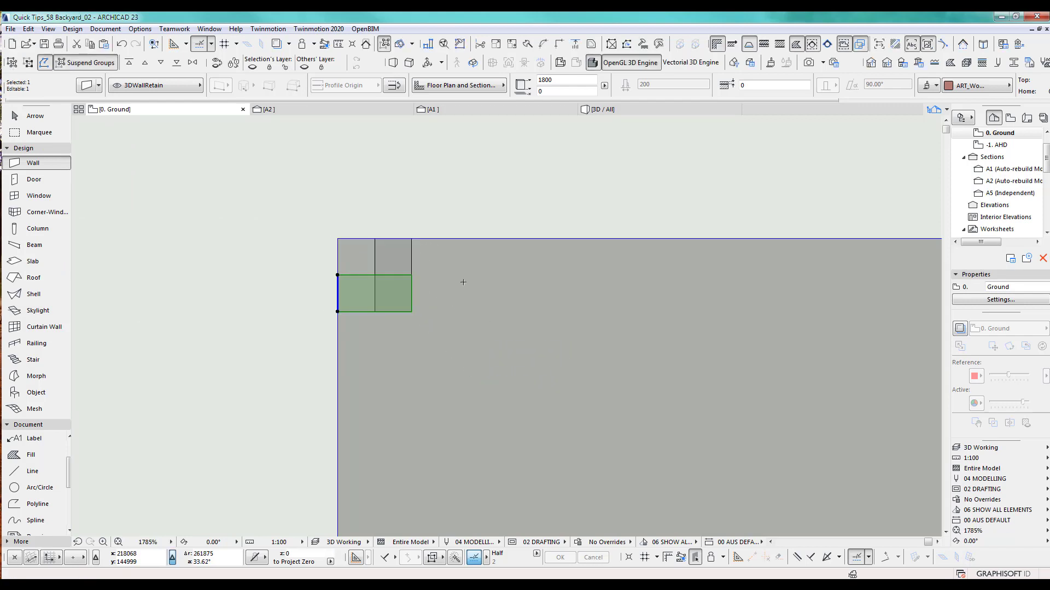
Move the mirrored post down the slab's left edge by its own width and select the post on the upper edge.
{"action": "key", "text": "ctrl+d"}
{"action": "left_click", "coordinate": [337, 275]}
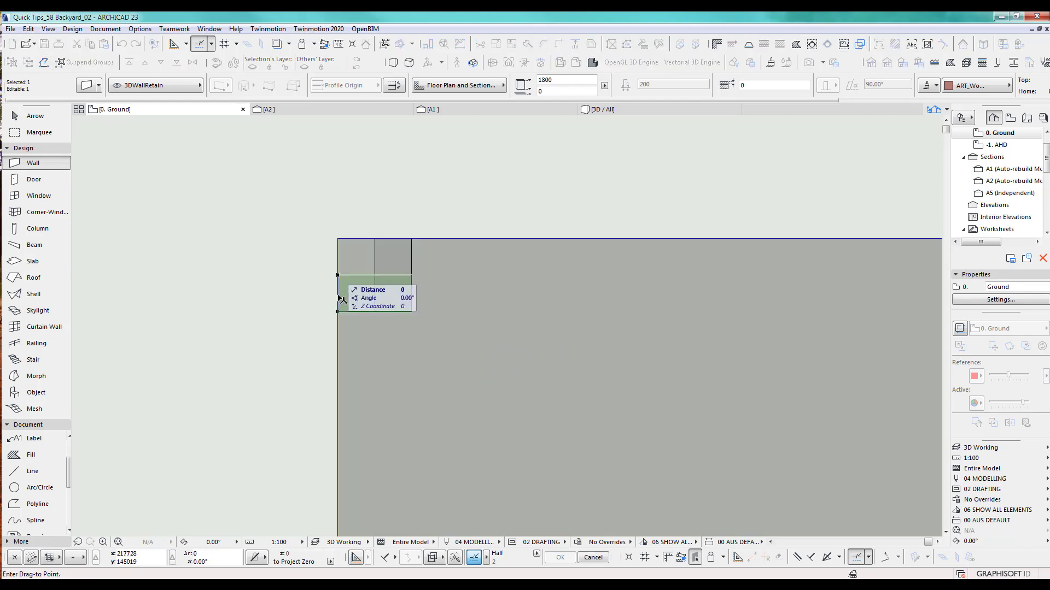
{"action": "left_click", "coordinate": [338, 312]}
{"action": "key", "text": "Escape"}
{"action": "left_click", "coordinate": [376, 239]}
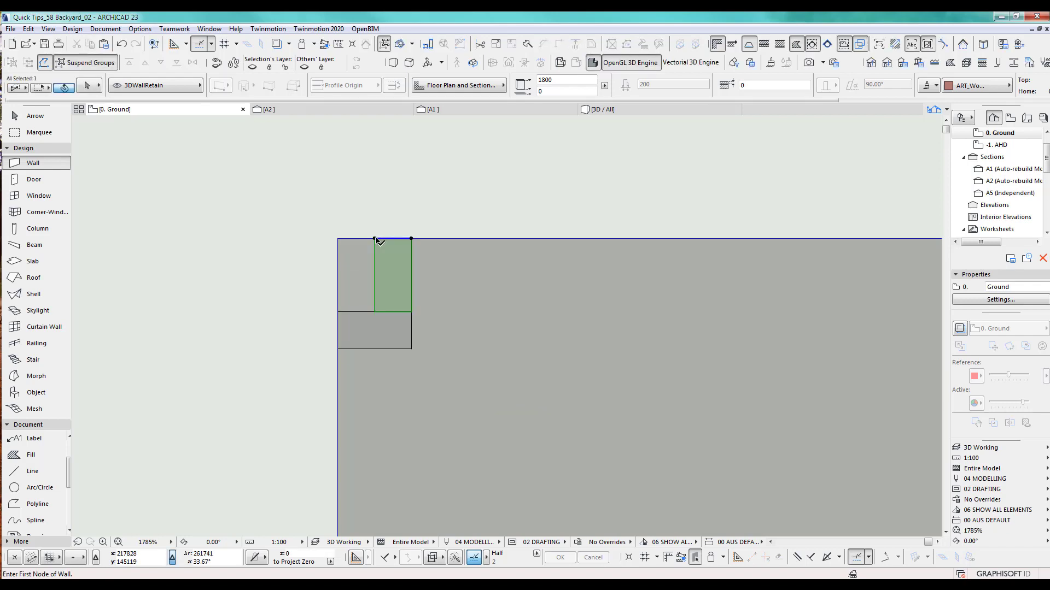
Move the selected post right along the slab's upper edge by its own width, clear of the corner square.
{"action": "key", "text": "ctrl+d"}
{"action": "left_click", "coordinate": [375, 238]}
{"action": "left_click", "coordinate": [411, 238]}
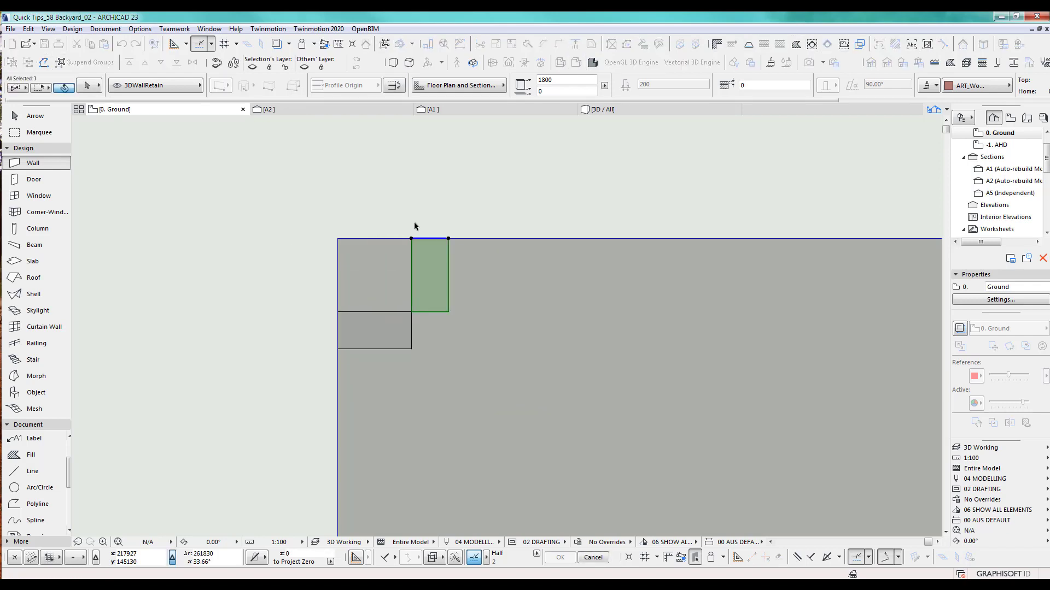
{"action": "key", "text": "Escape"}
Examine the two corner posts and the curved fence from several distances in the 3D view.
{"action": "key", "text": "F3"}
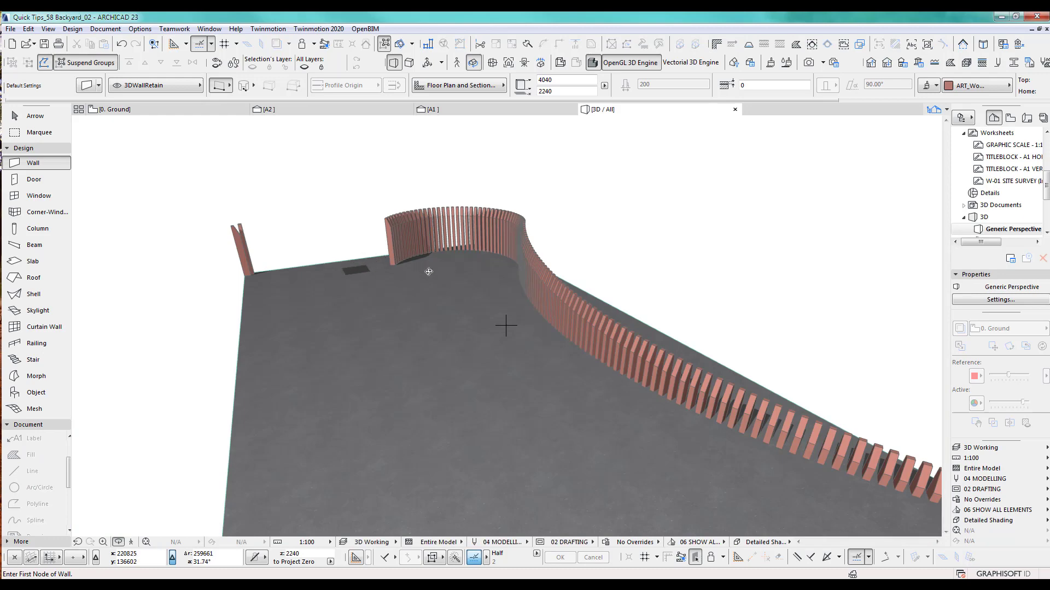
{"action": "scroll", "coordinate": [431, 310], "scroll_direction": "up", "scroll_amount": 1}
{"action": "middle_click_drag", "start_coordinate": [441, 305], "coordinate": [405, 396]}
{"action": "scroll", "coordinate": [392, 259], "scroll_direction": "up", "scroll_amount": 5}
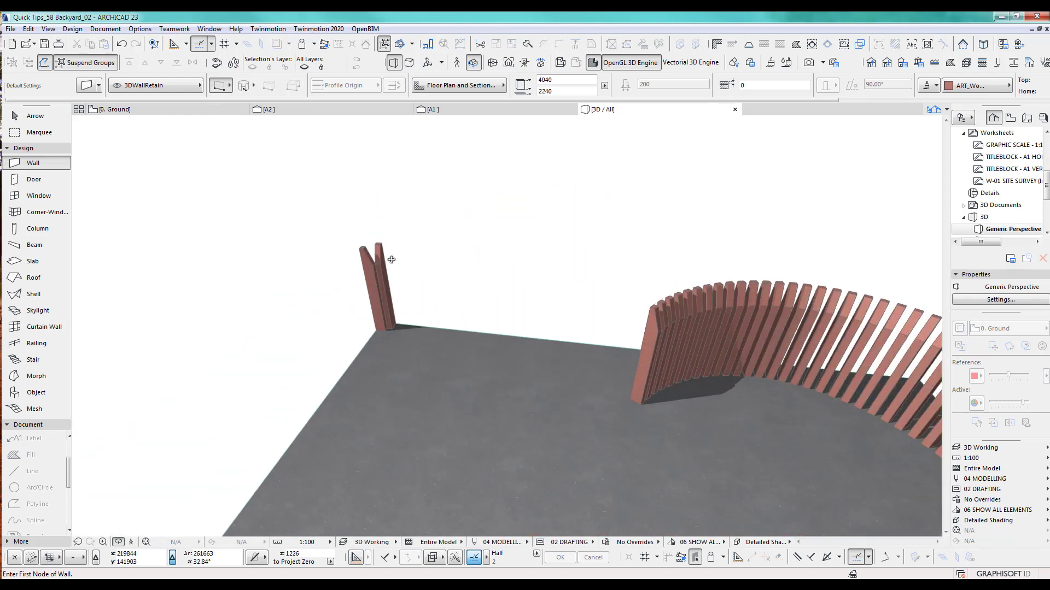
{"action": "scroll", "coordinate": [434, 370], "scroll_direction": "down", "scroll_amount": 2}
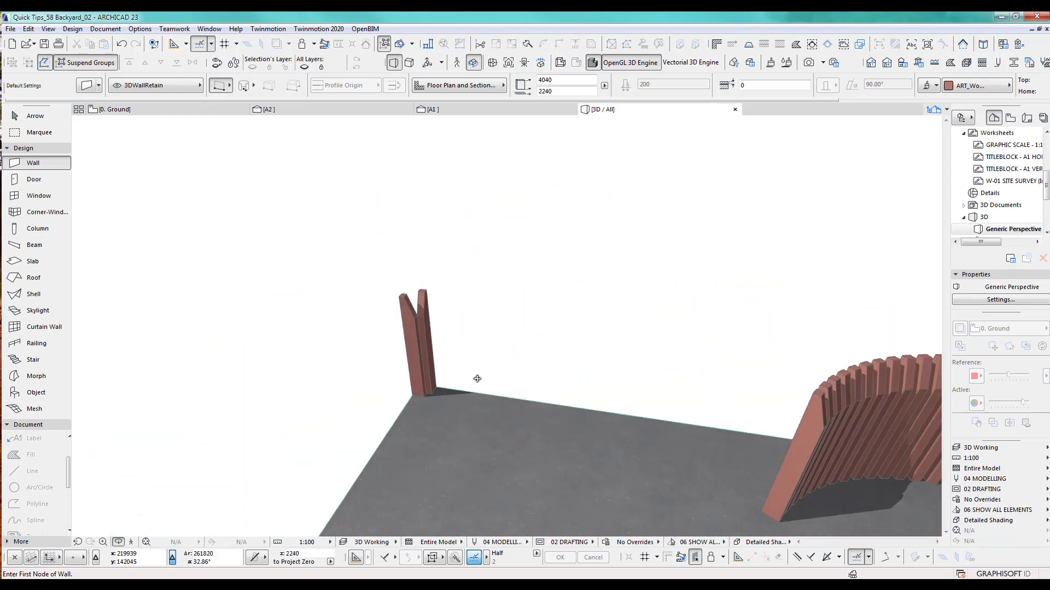
{"action": "middle_click_drag", "start_coordinate": [458, 394], "coordinate": [433, 310]}
{"action": "scroll", "coordinate": [472, 273], "scroll_direction": "down", "scroll_amount": 6}
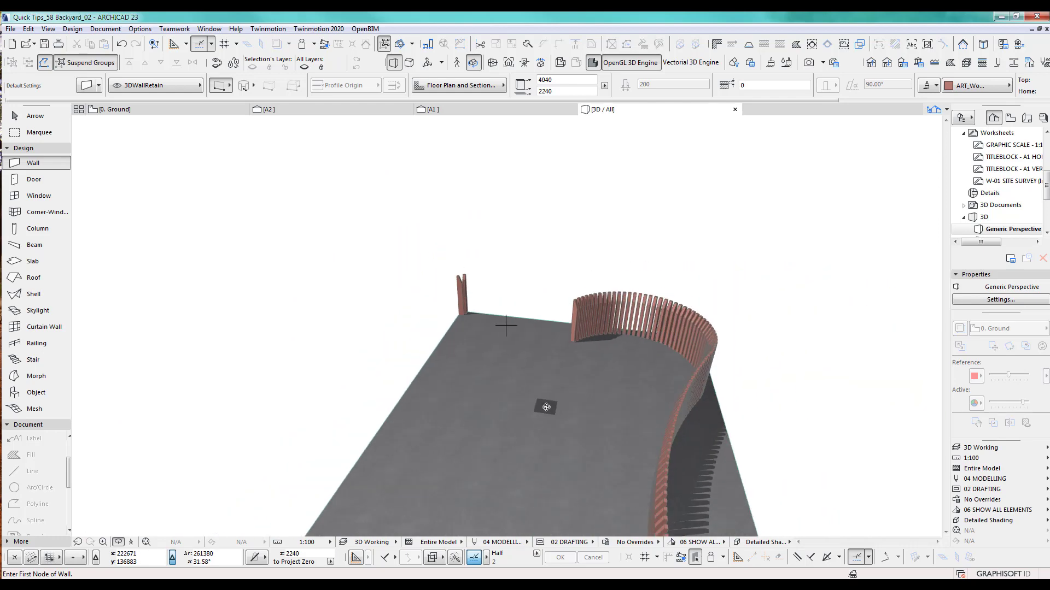
In the ground floor plan, move section line A1 straight up about 24230 mm so it cuts the corner posts near the slab's upper edge.
{"action": "key", "text": "F2"}
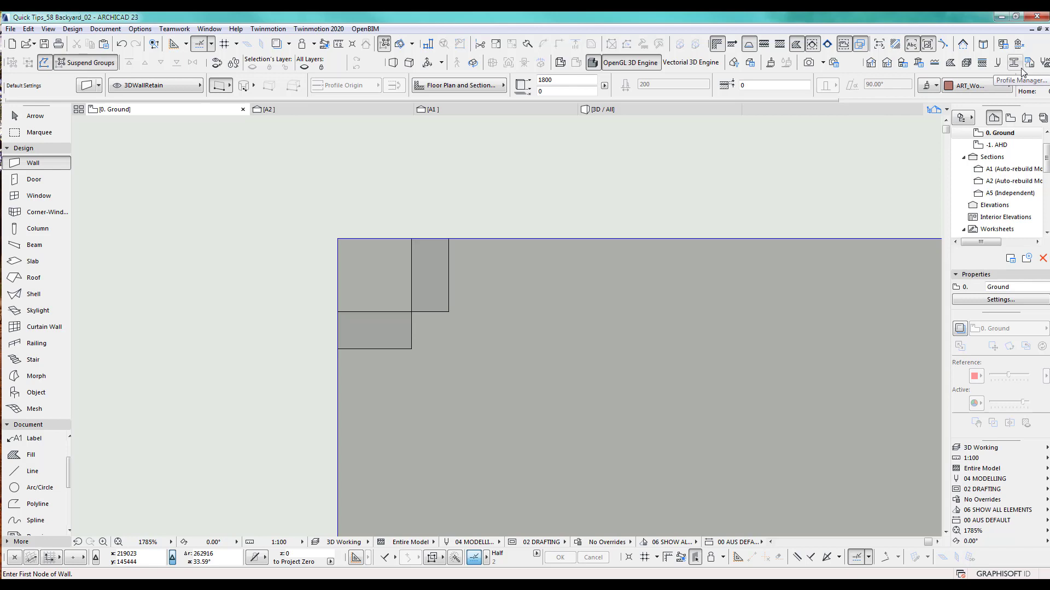
{"action": "scroll", "coordinate": [560, 381], "scroll_direction": "down", "scroll_amount": 6}
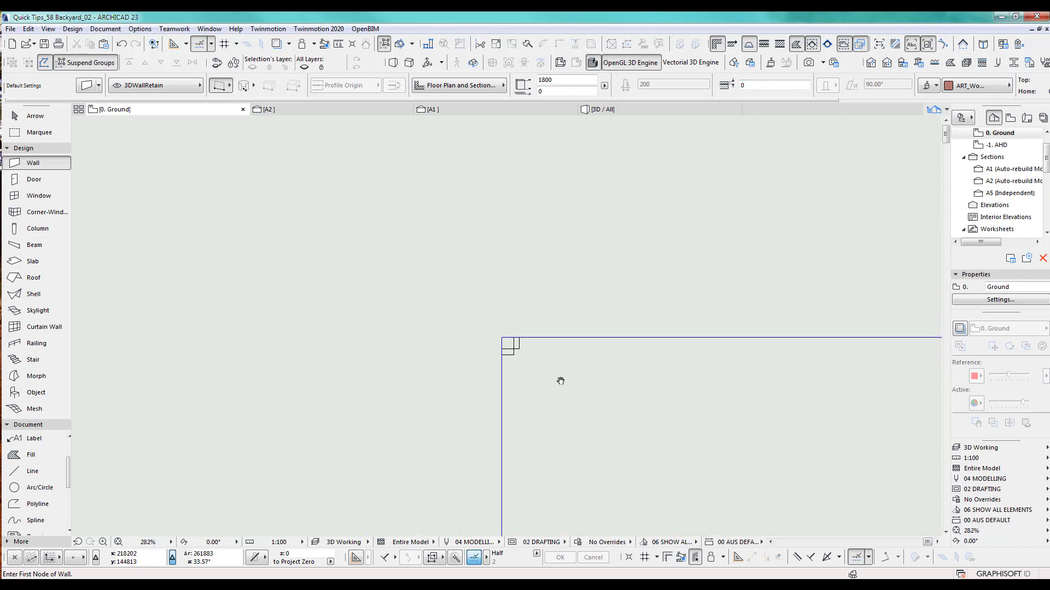
{"action": "scroll", "coordinate": [368, 265], "scroll_direction": "down", "scroll_amount": 5}
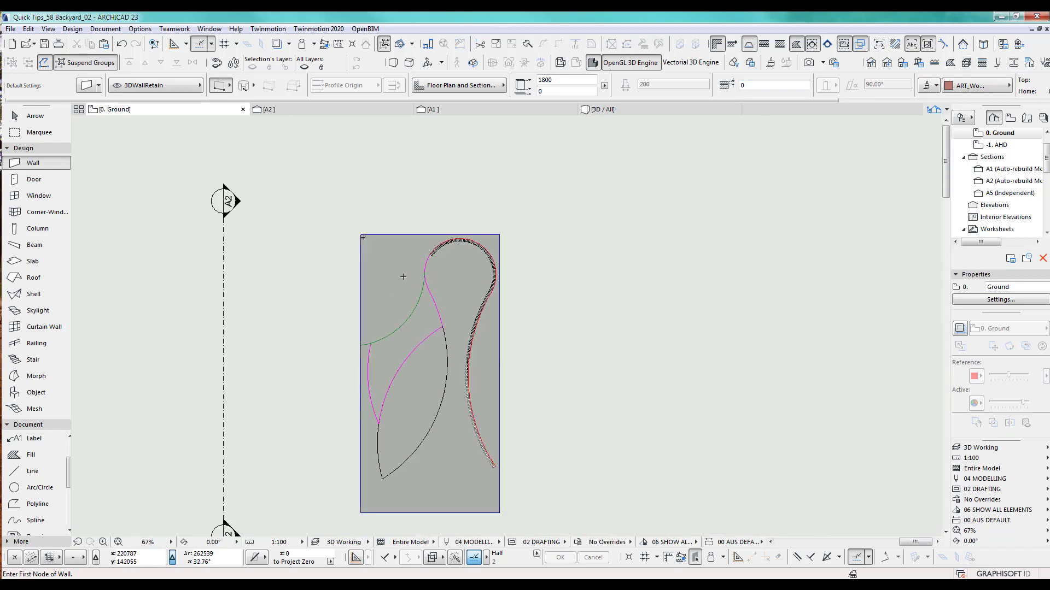
{"action": "scroll", "coordinate": [417, 385], "scroll_direction": "down", "scroll_amount": 1}
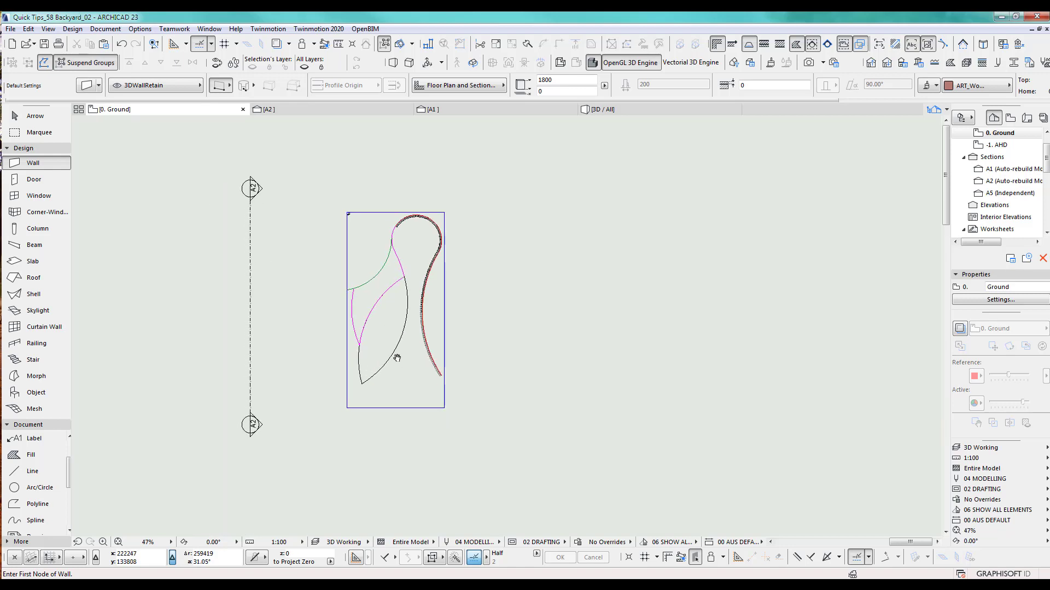
{"action": "left_click", "coordinate": [29, 115]}
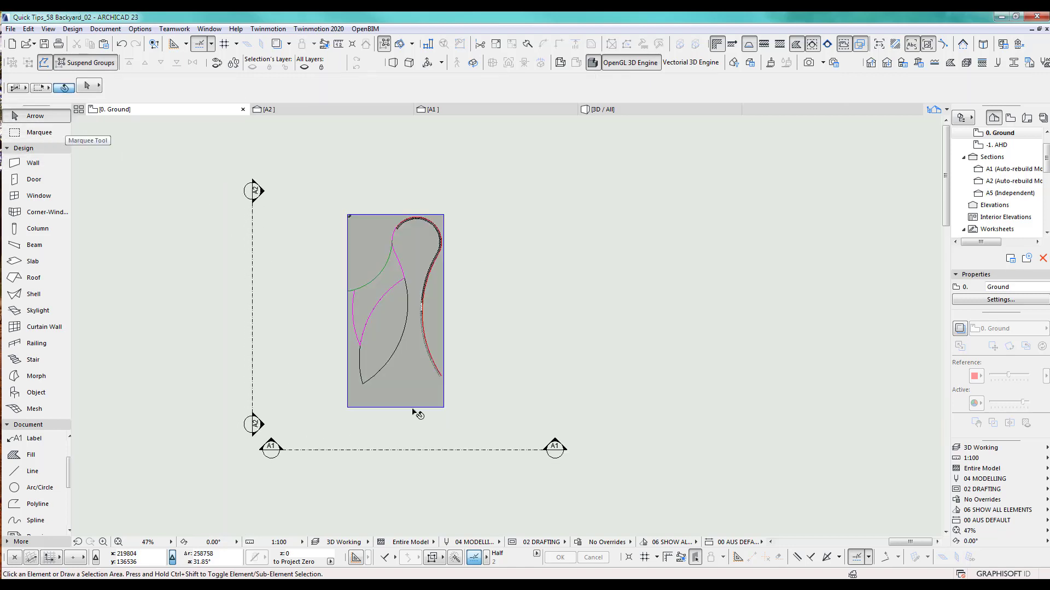
{"action": "left_click", "coordinate": [398, 450]}
{"action": "key", "text": "ctrl+d"}
{"action": "left_click", "coordinate": [398, 449]}
{"action": "middle_click_drag", "start_coordinate": [409, 328], "coordinate": [436, 507]}
{"action": "scroll", "coordinate": [436, 507], "scroll_direction": "up", "scroll_amount": 2}
{"action": "scroll", "coordinate": [420, 438], "scroll_direction": "up", "scroll_amount": 3}
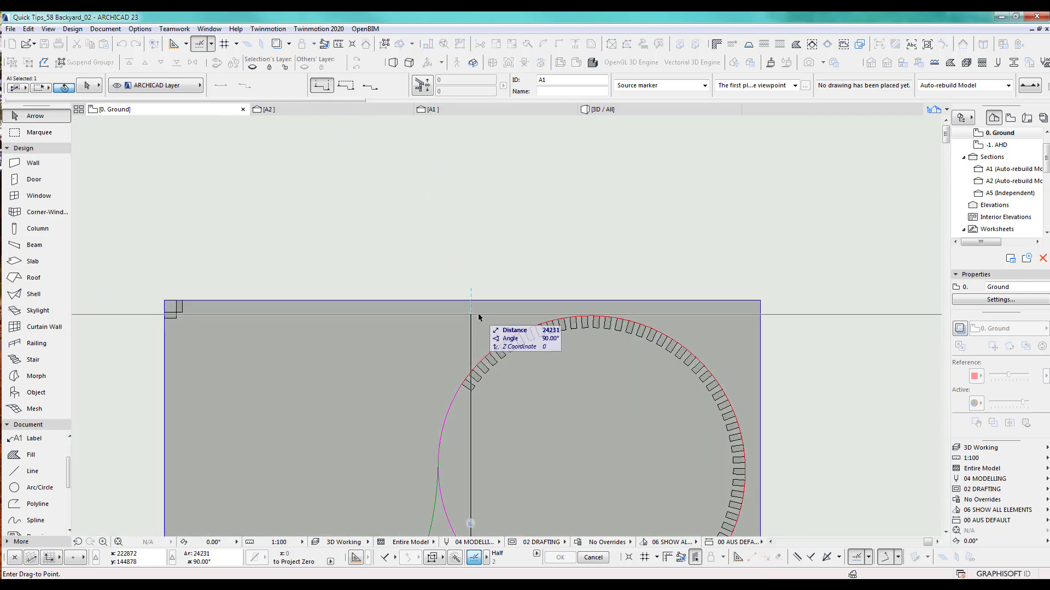
{"action": "left_click", "coordinate": [479, 317]}
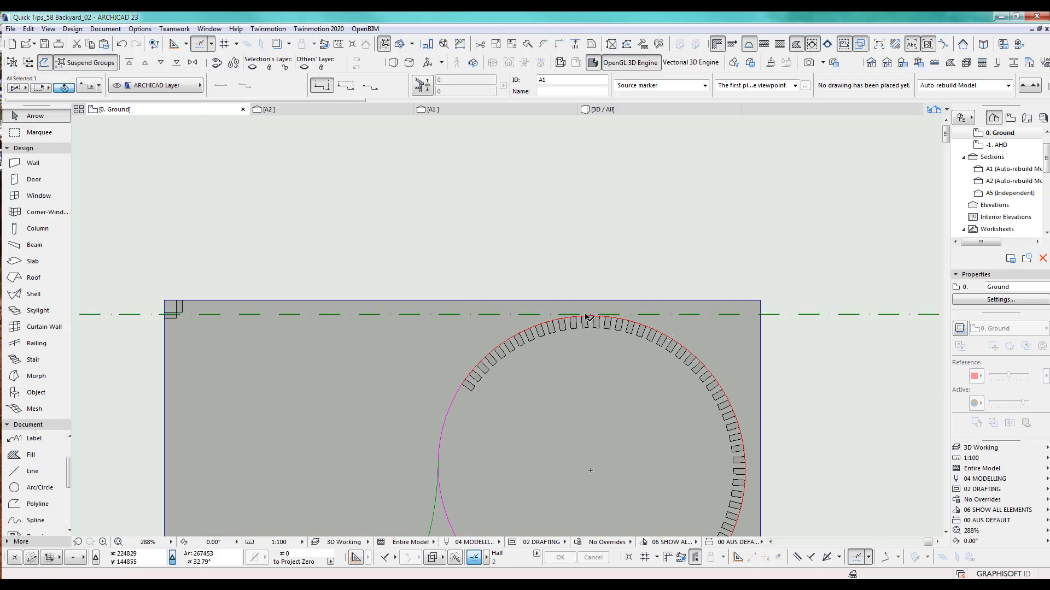
{"action": "scroll", "coordinate": [387, 196], "scroll_direction": "down", "scroll_amount": 5}
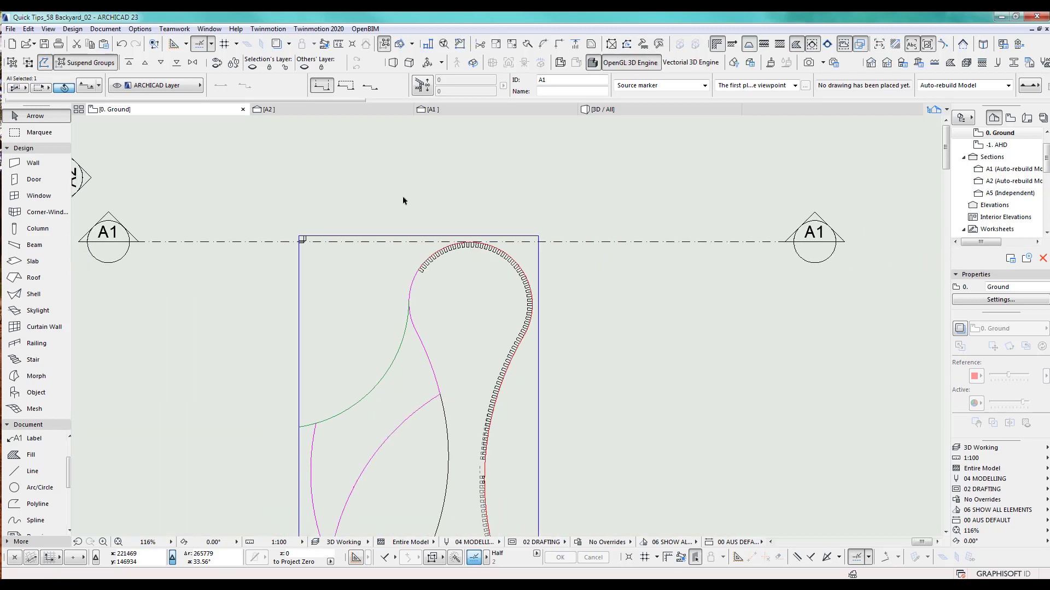
Open section A1 and move the wavy red spline straight down to just above the posts.
{"action": "left_click", "coordinate": [478, 109]}
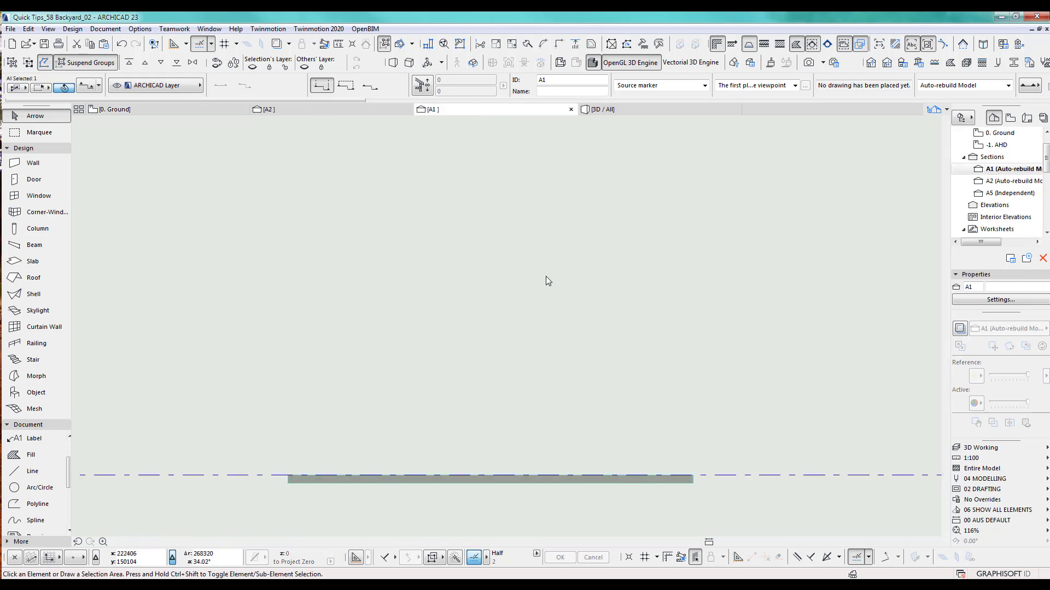
{"action": "scroll", "coordinate": [360, 413], "scroll_direction": "down", "scroll_amount": 7}
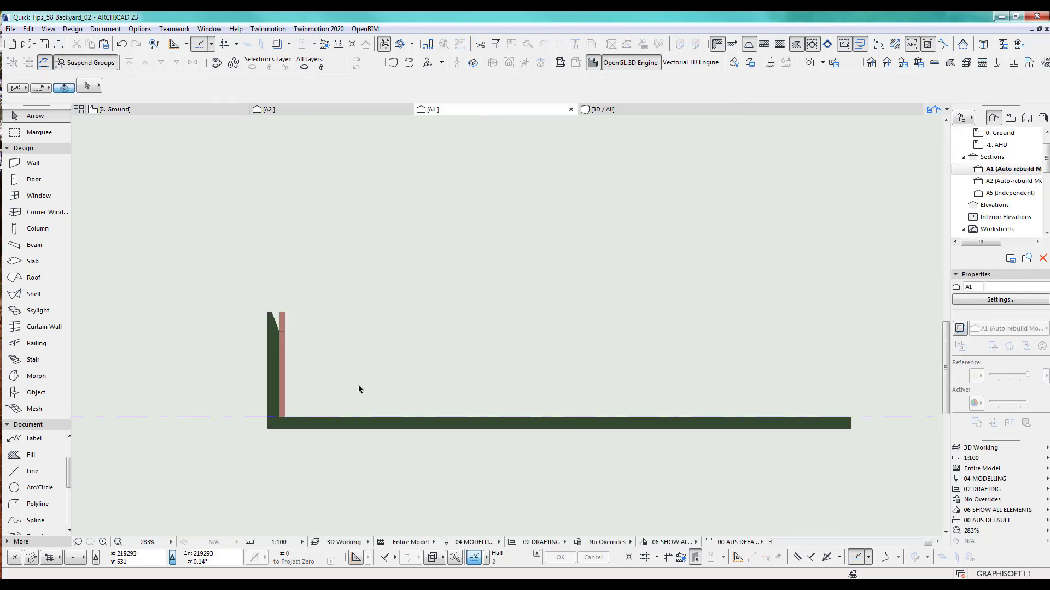
{"action": "scroll", "coordinate": [447, 317], "scroll_direction": "up", "scroll_amount": 3}
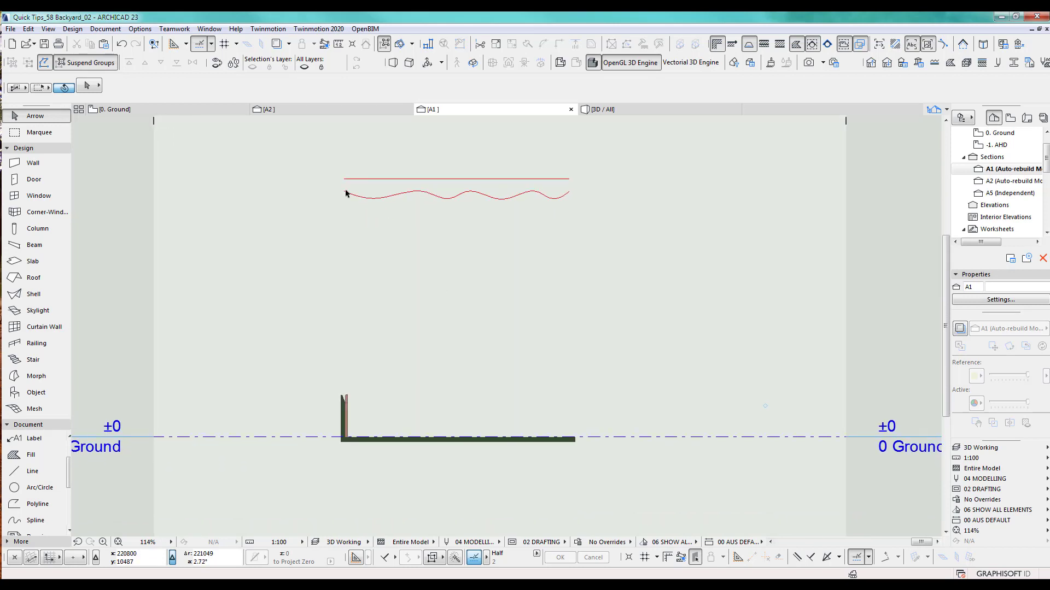
{"action": "left_click", "coordinate": [344, 192]}
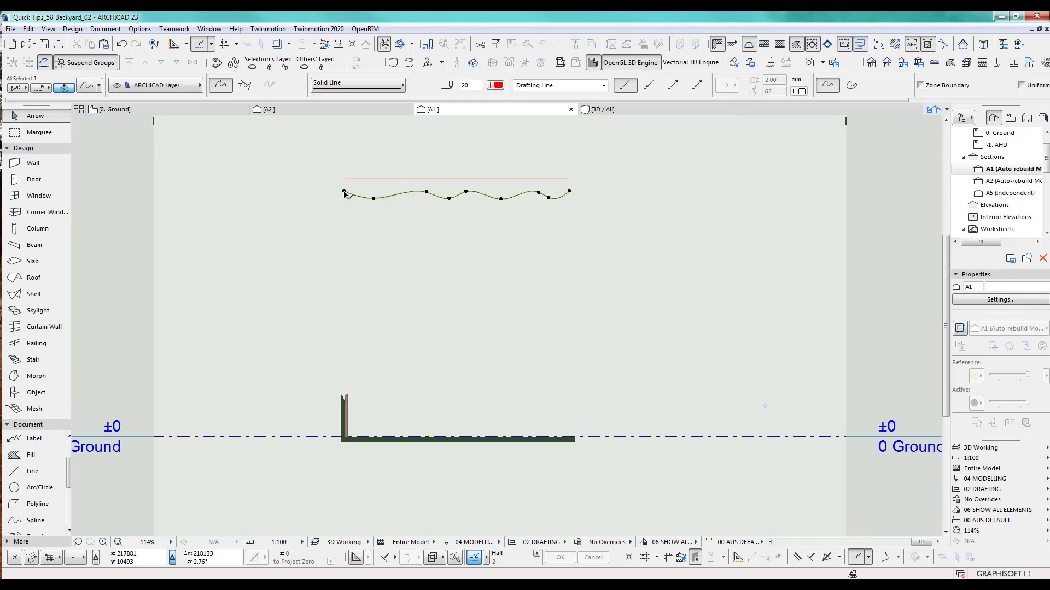
{"action": "key", "text": "ctrl+d"}
{"action": "left_click", "coordinate": [344, 192]}
{"action": "scroll", "coordinate": [368, 372], "scroll_direction": "up", "scroll_amount": 3}
{"action": "middle_click_drag", "start_coordinate": [368, 378], "coordinate": [366, 297]}
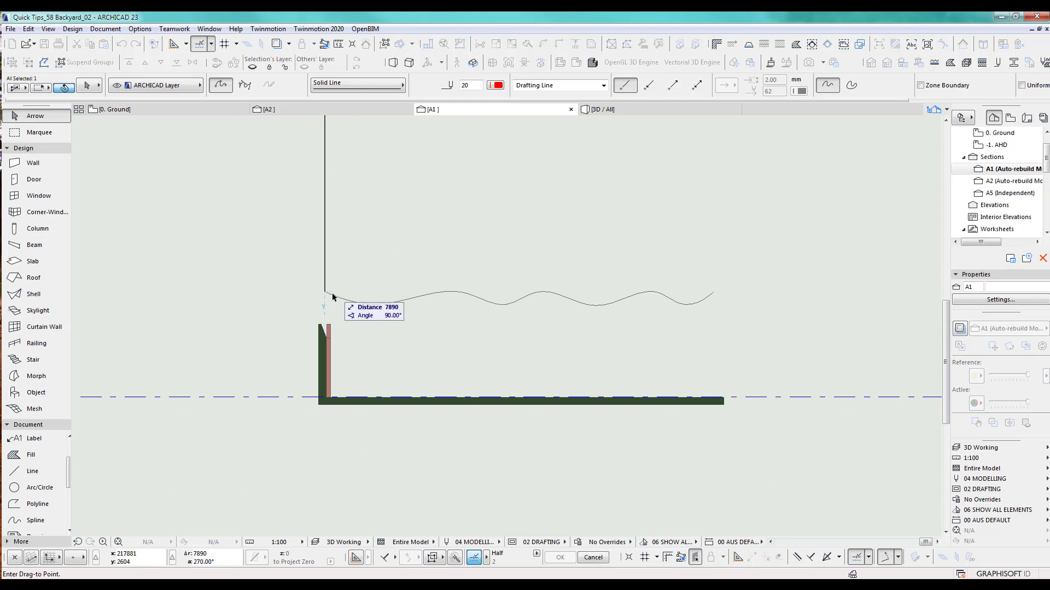
{"action": "left_click", "coordinate": [328, 302]}
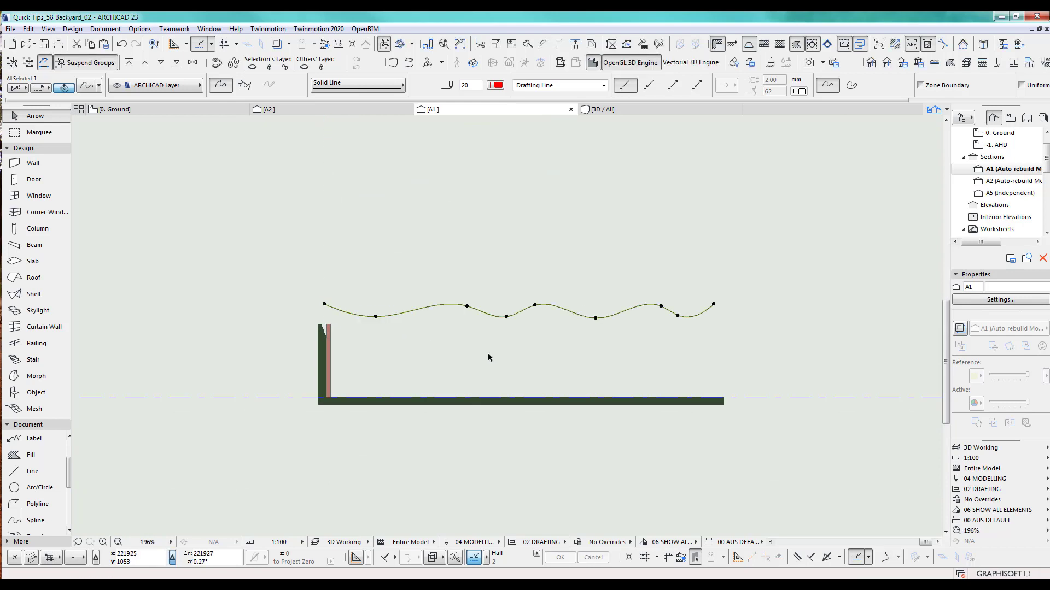
{"action": "scroll", "coordinate": [454, 322], "scroll_direction": "down", "scroll_amount": 2}
{"action": "key", "text": "Escape"}
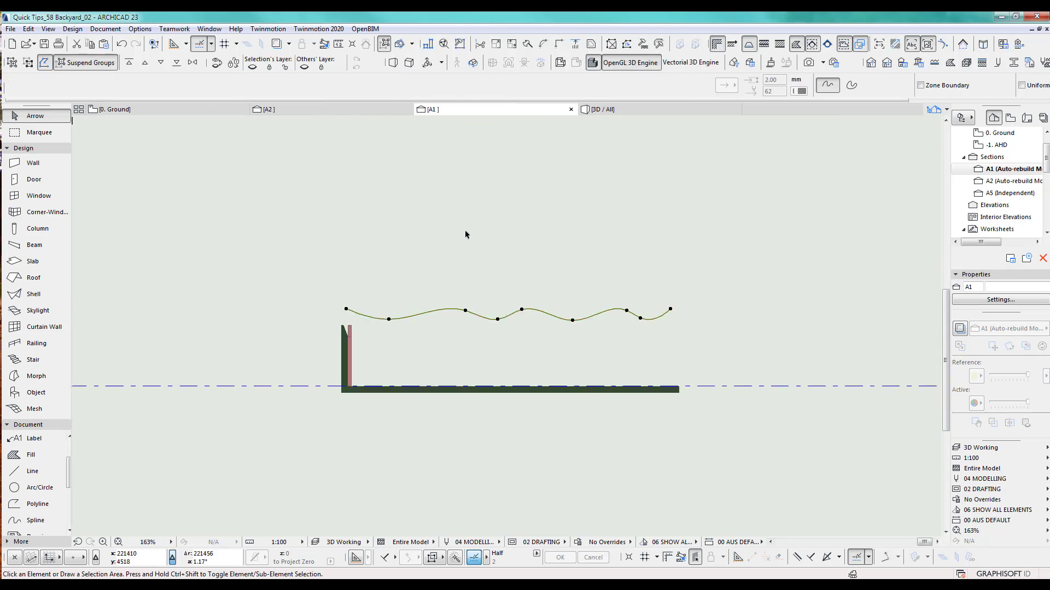
Move the straight red line down so it lies level with the top of the post.
{"action": "middle_click_drag", "start_coordinate": [467, 234], "coordinate": [471, 299]}
{"action": "scroll", "coordinate": [470, 300], "scroll_direction": "down", "scroll_amount": 4}
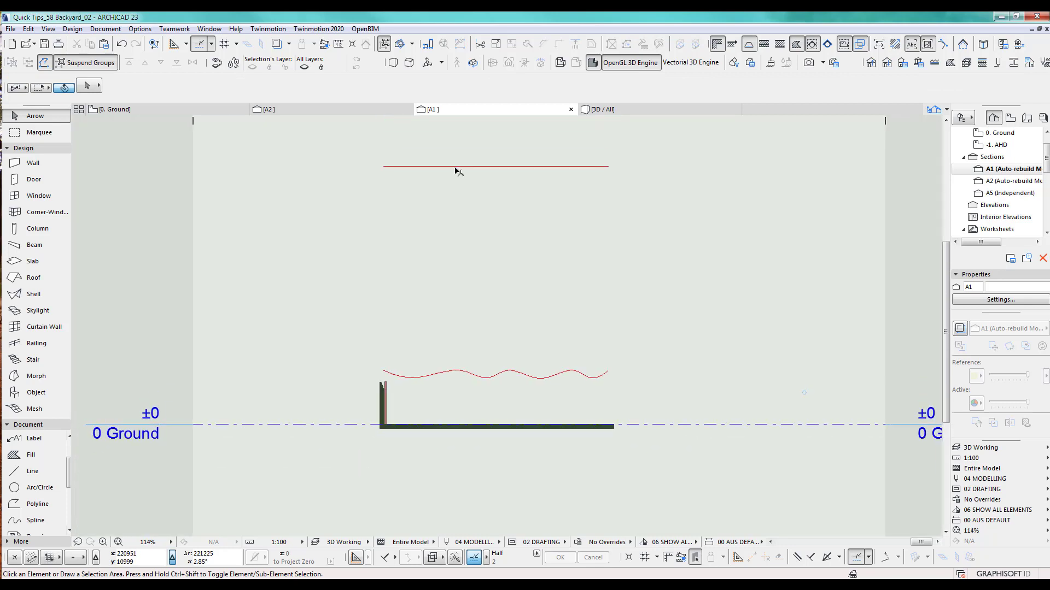
{"action": "left_click", "coordinate": [457, 169]}
{"action": "left_click", "coordinate": [454, 165]}
{"action": "scroll", "coordinate": [459, 412], "scroll_direction": "up", "scroll_amount": 6}
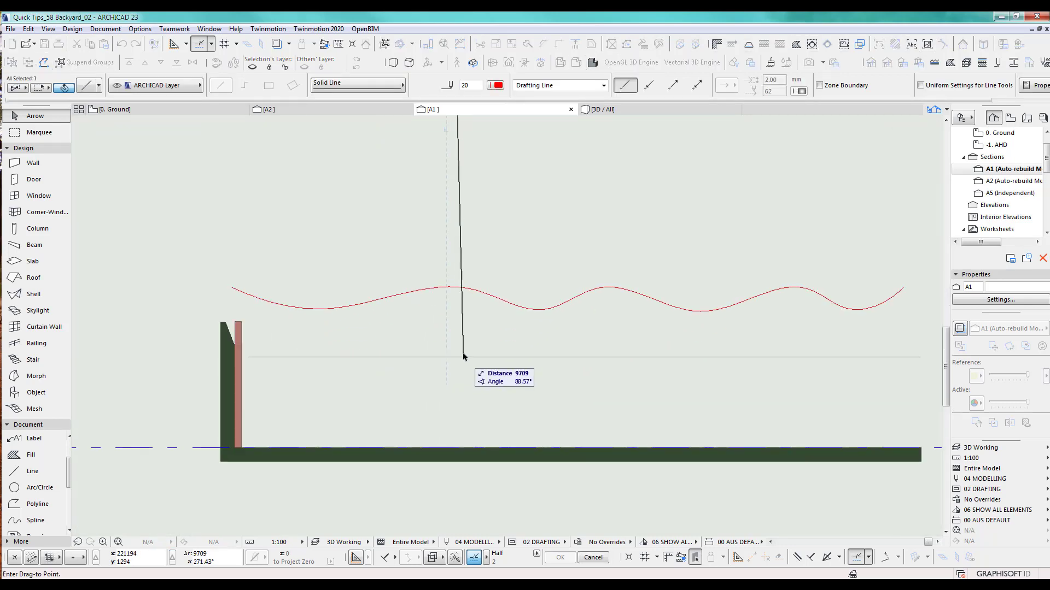
{"action": "left_click", "coordinate": [234, 322]}
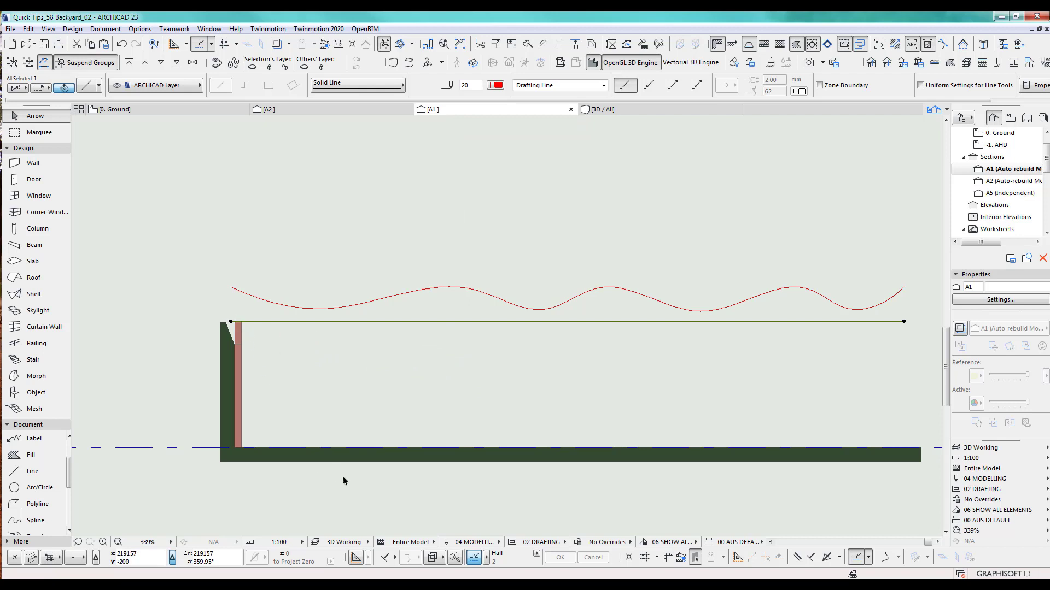
{"action": "key", "text": "Escape"}
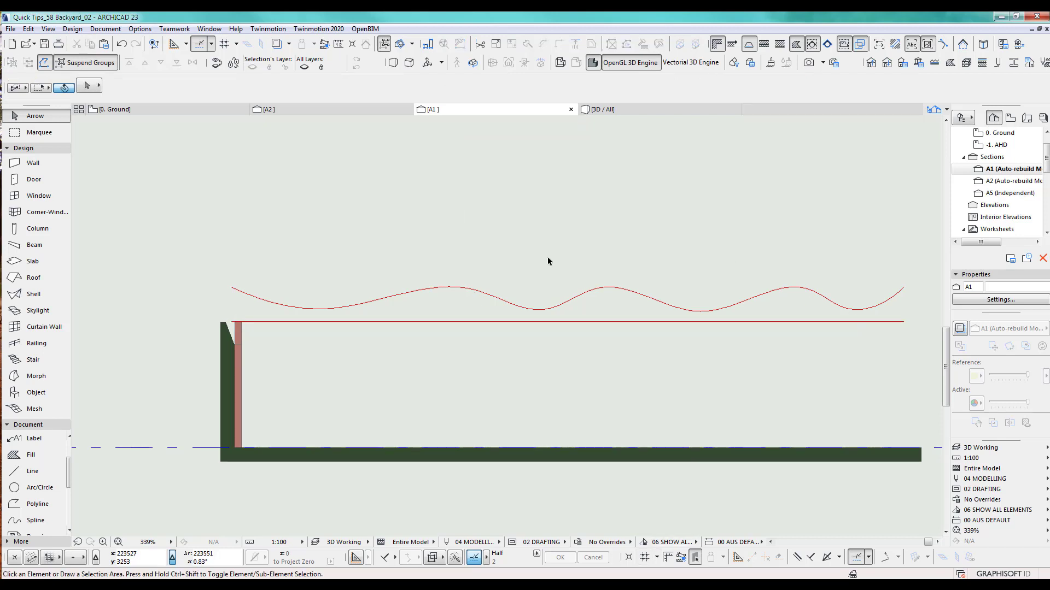
Move the wavy spline down so its left end meets the straight line's start at the post top, and select the pink post.
{"action": "scroll", "coordinate": [489, 359], "scroll_direction": "down", "scroll_amount": 2}
{"action": "middle_click_drag", "start_coordinate": [491, 364], "coordinate": [423, 295]}
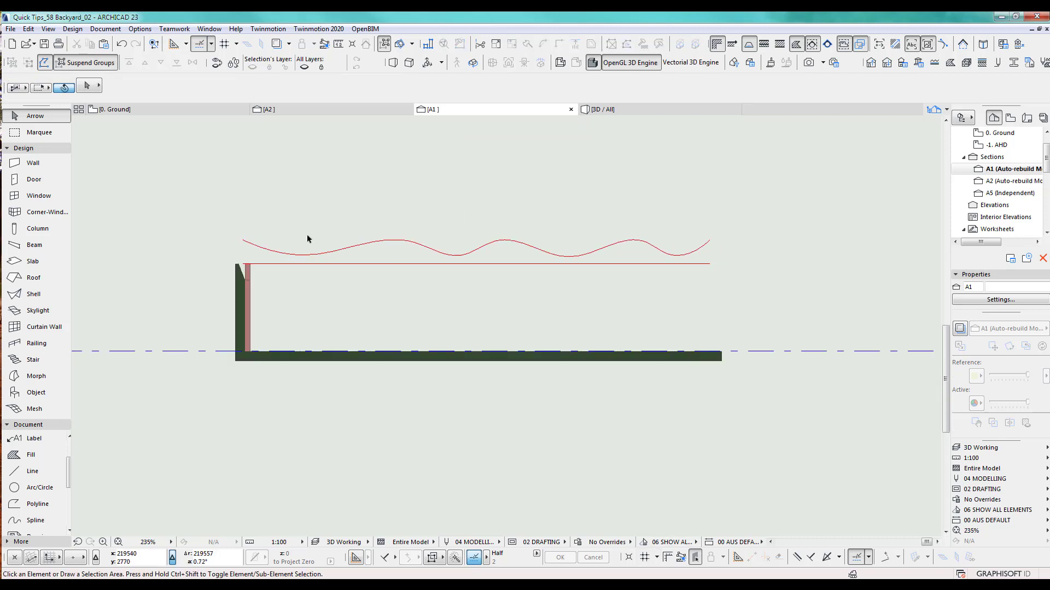
{"action": "left_click", "coordinate": [245, 242]}
{"action": "left_click_drag", "start_coordinate": [242, 241], "coordinate": [247, 266]}
{"action": "scroll", "coordinate": [328, 285], "scroll_direction": "up", "scroll_amount": 1}
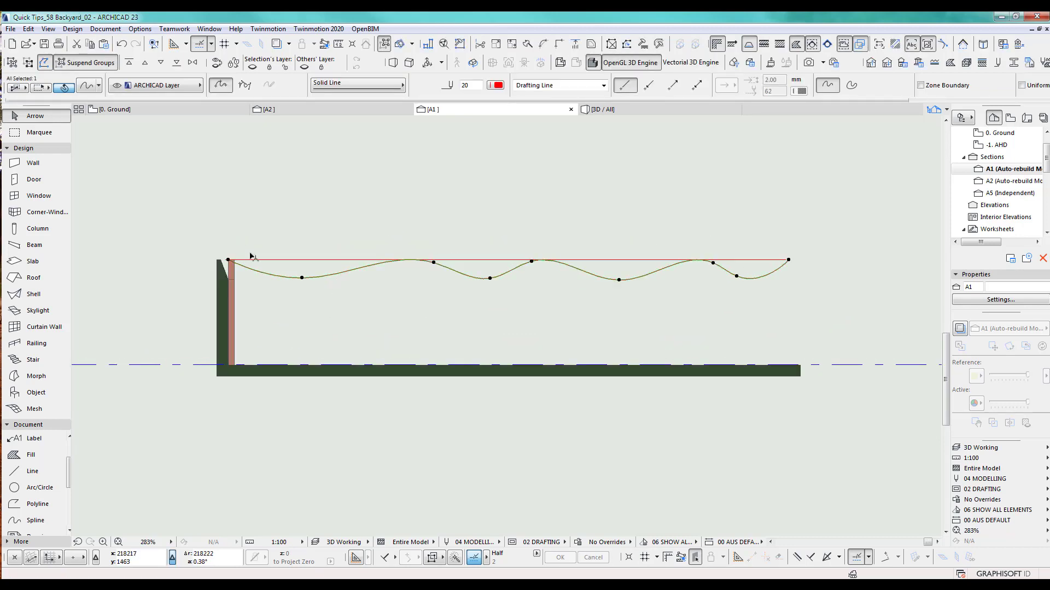
{"action": "left_click", "coordinate": [246, 279]}
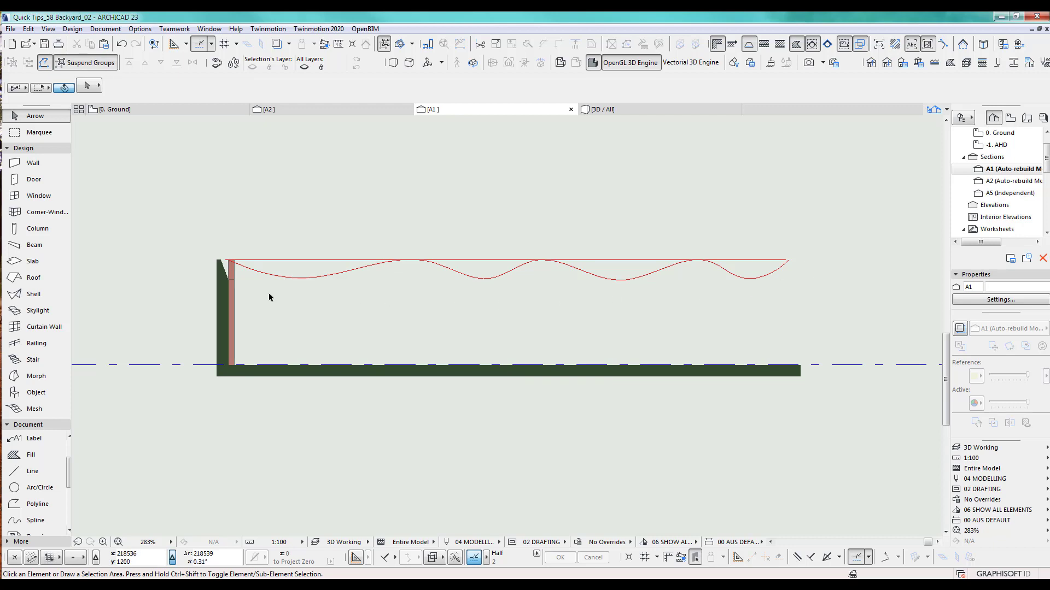
{"action": "left_click", "coordinate": [234, 287]}
{"action": "key", "text": "ctrl+shift+d"}
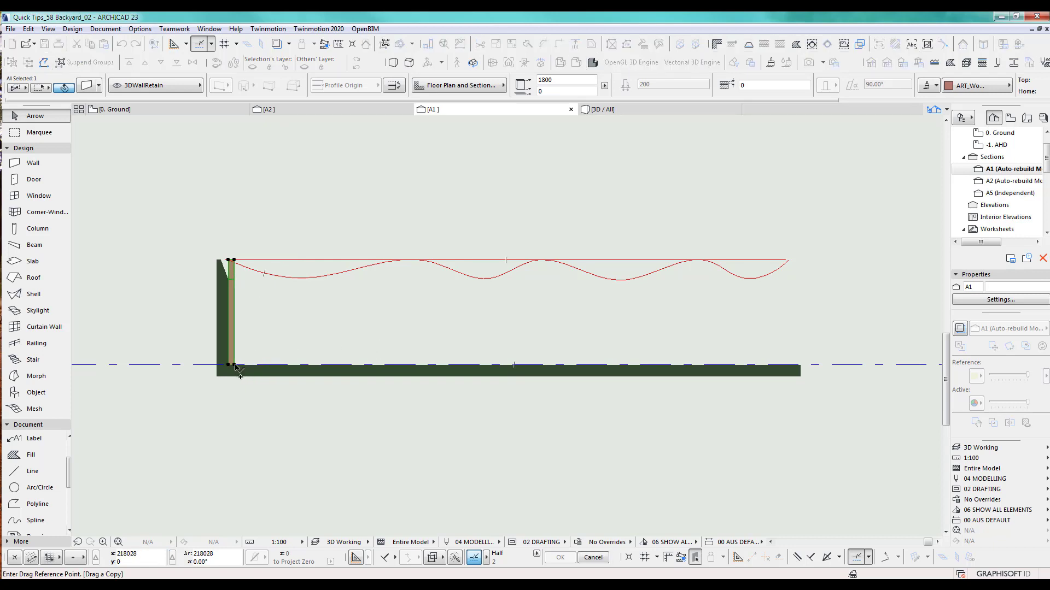
{"action": "left_click", "coordinate": [228, 364]}
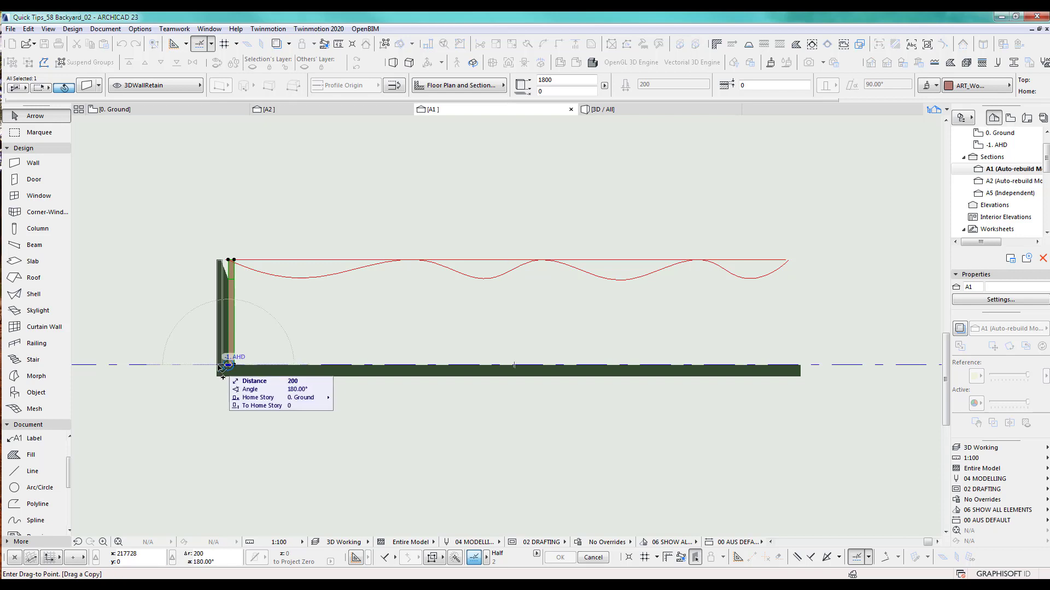
{"action": "key", "text": "Escape"}
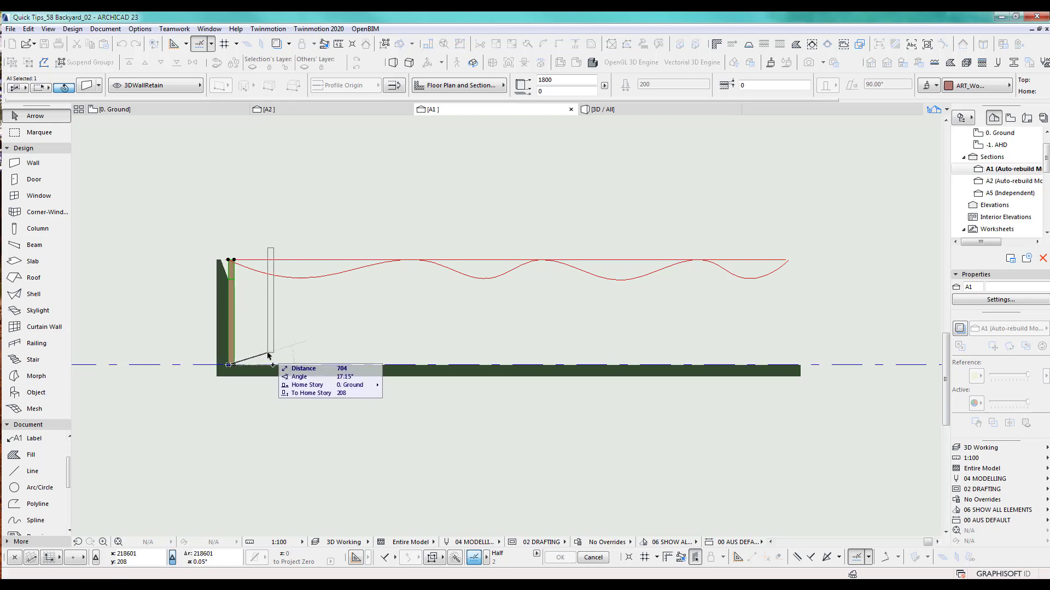
Drag a copy of the post horizontally to the slab's far right end, stopping 200 mm short of the slab's edge.
{"action": "key", "text": "ctrl+shift+d"}
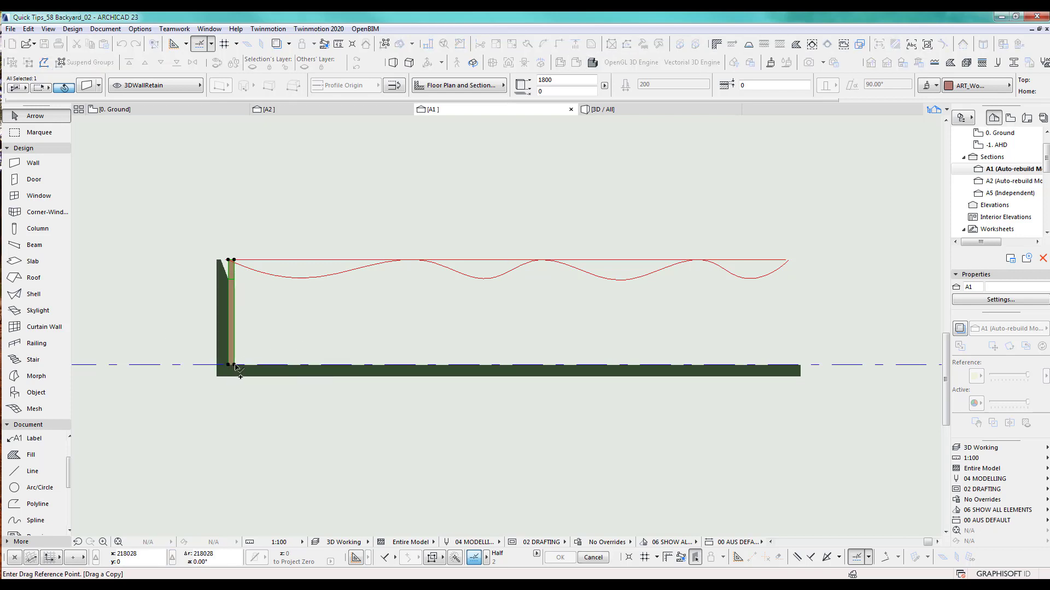
{"action": "left_click", "coordinate": [234, 364]}
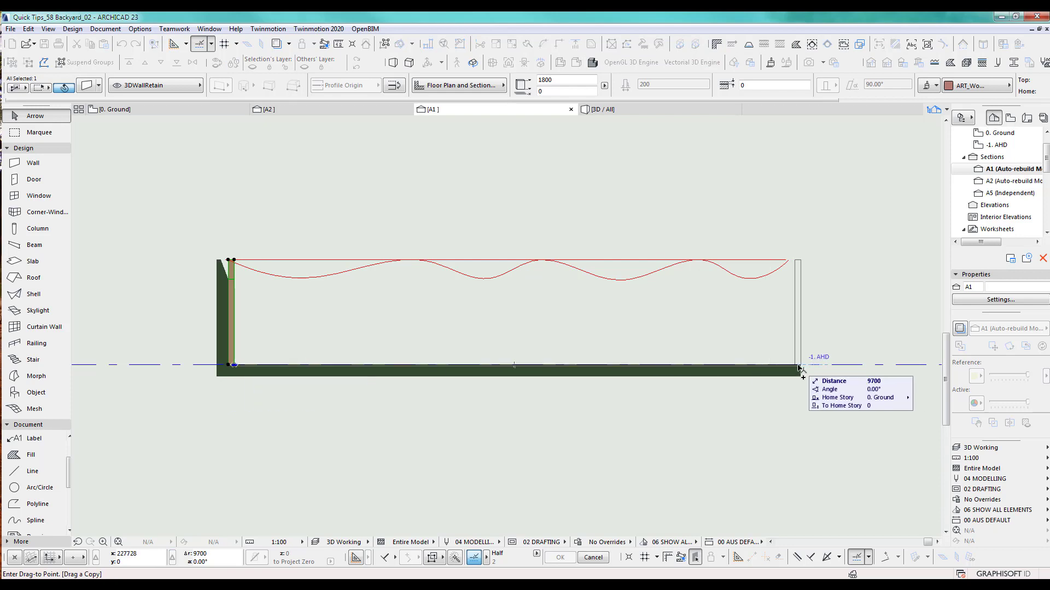
{"action": "type", "text": "x"}
{"action": "type", "text": "200"}
{"action": "key", "text": "Return"}
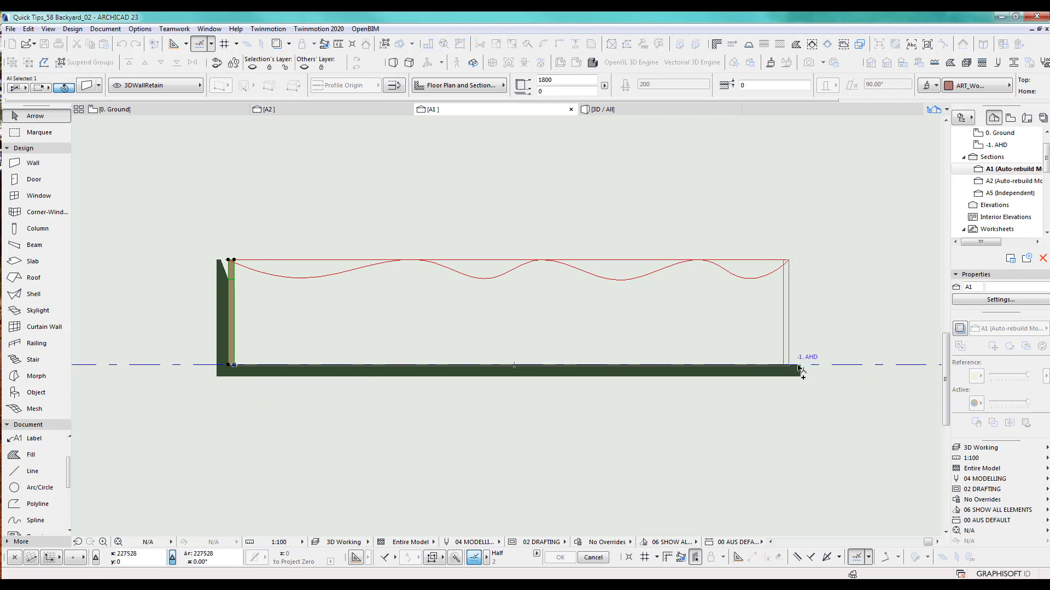
{"action": "scroll", "coordinate": [794, 275], "scroll_direction": "up", "scroll_amount": 8}
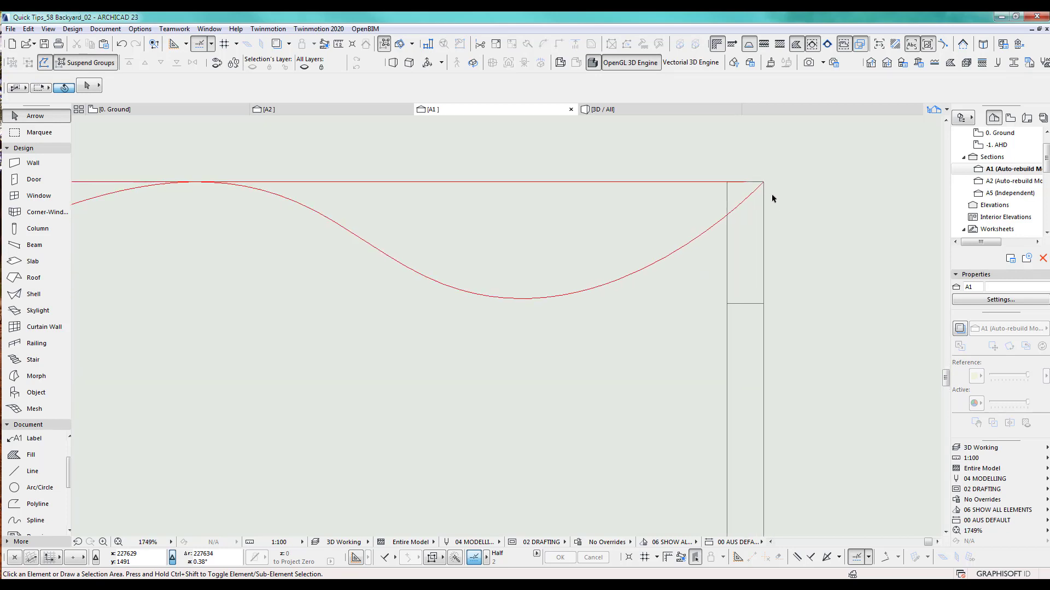
{"action": "scroll", "coordinate": [779, 188], "scroll_direction": "up", "scroll_amount": 1}
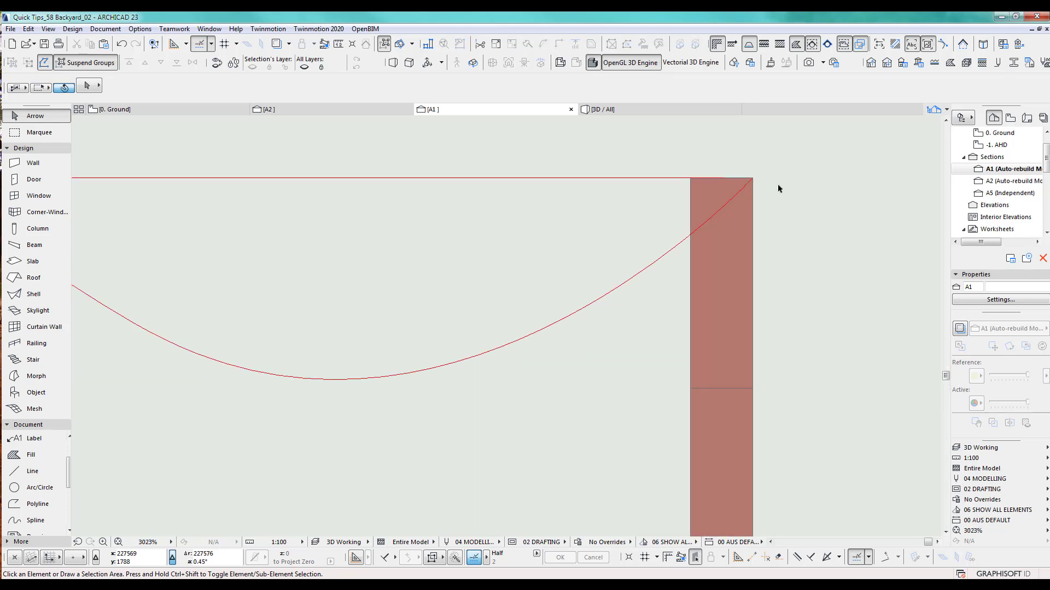
Select the post at the slab's left end, where the wavy spline starts.
{"action": "scroll", "coordinate": [774, 192], "scroll_direction": "down", "scroll_amount": 9}
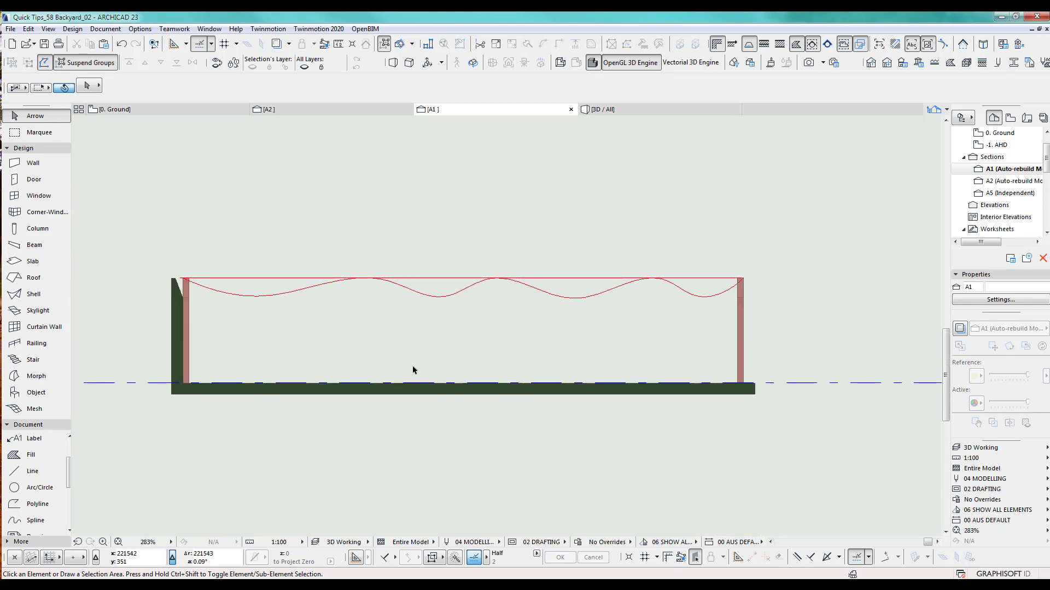
{"action": "left_click", "coordinate": [187, 295]}
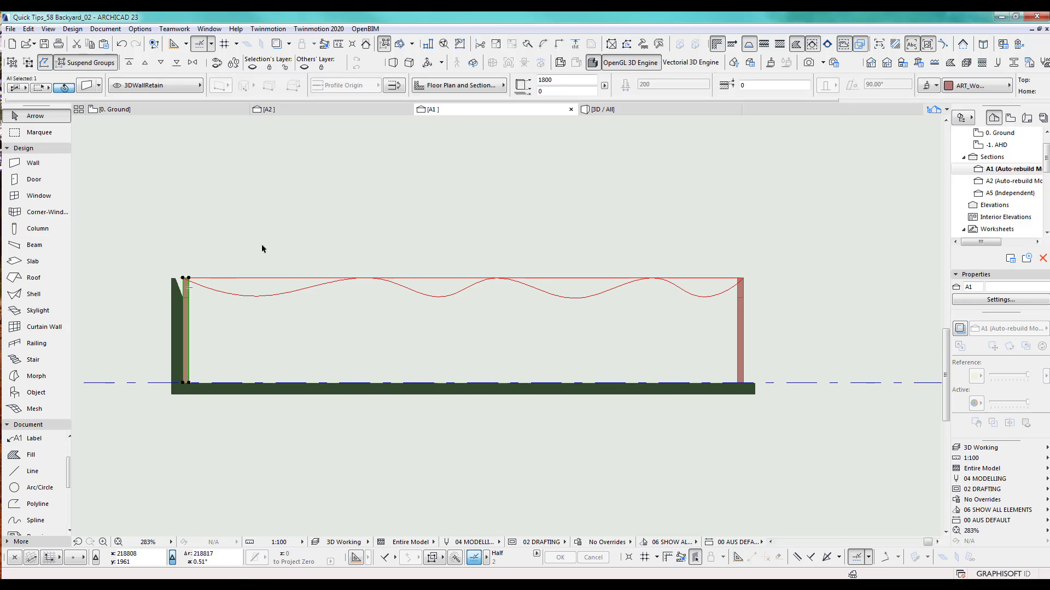
{"action": "scroll", "coordinate": [298, 232], "scroll_direction": "up", "scroll_amount": 1}
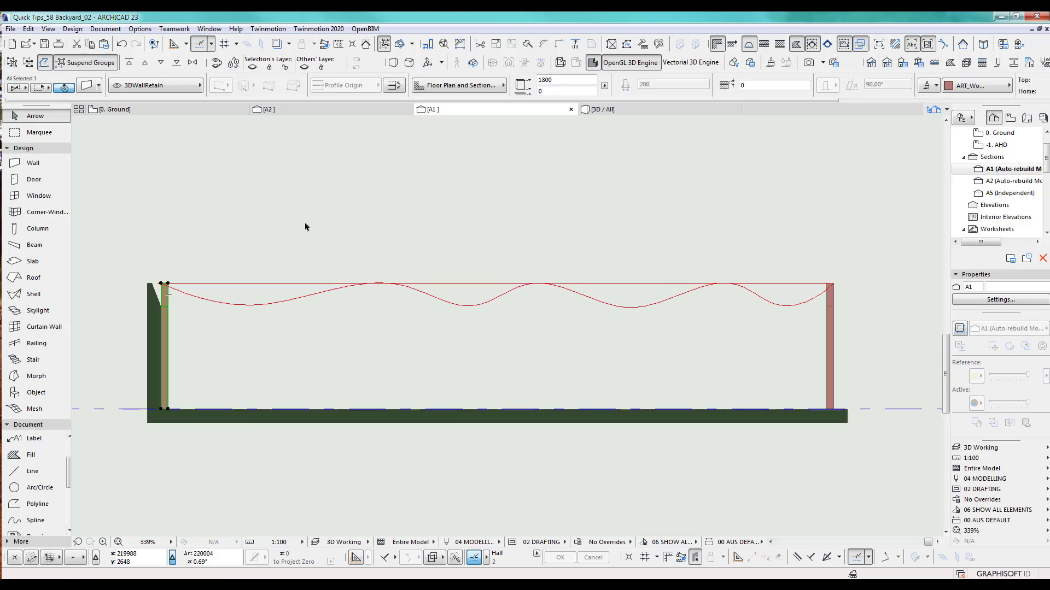
{"action": "key", "text": "ctrl+u"}
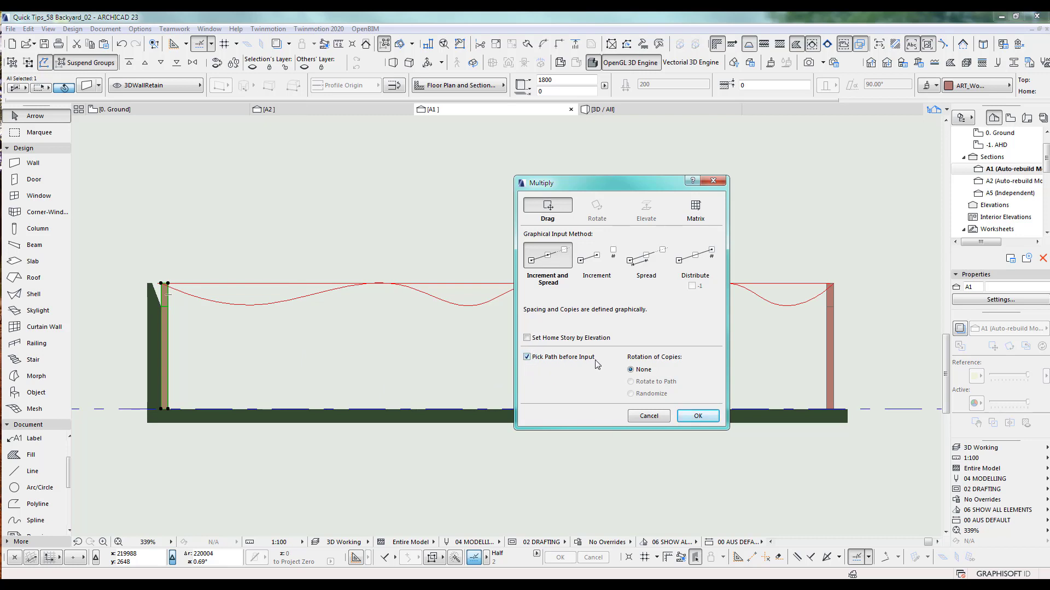
{"action": "left_click", "coordinate": [698, 416]}
{"action": "scroll", "coordinate": [164, 284], "scroll_direction": "up", "scroll_amount": 10}
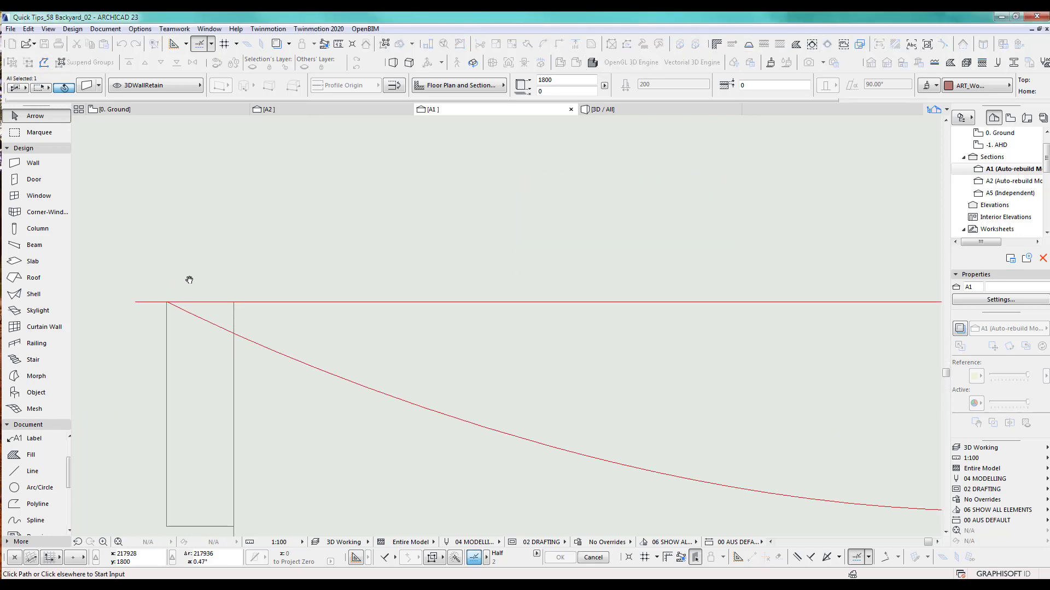
{"action": "left_click", "coordinate": [265, 353]}
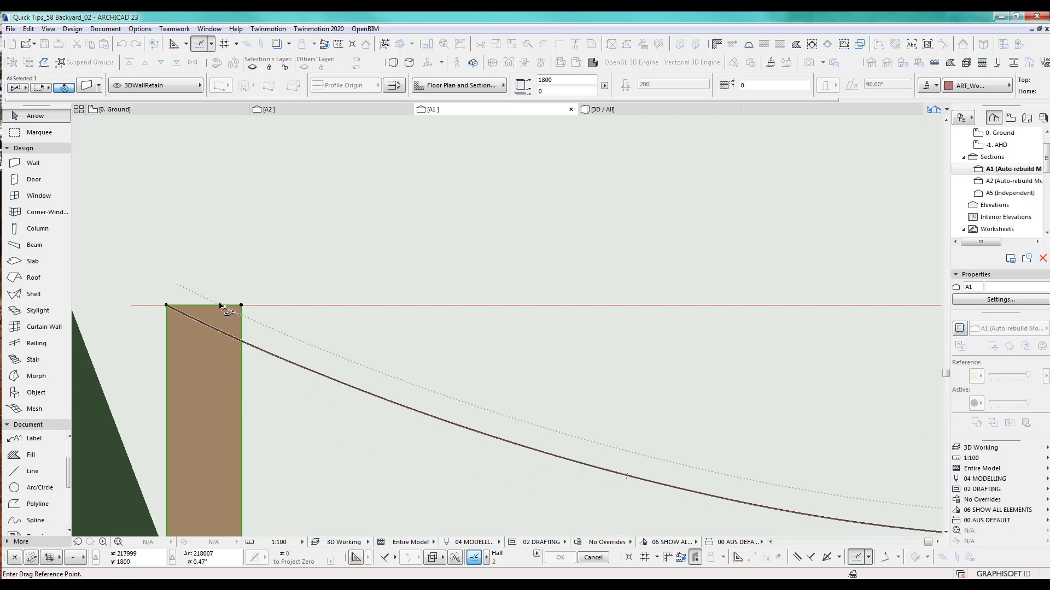
{"action": "left_click", "coordinate": [167, 305]}
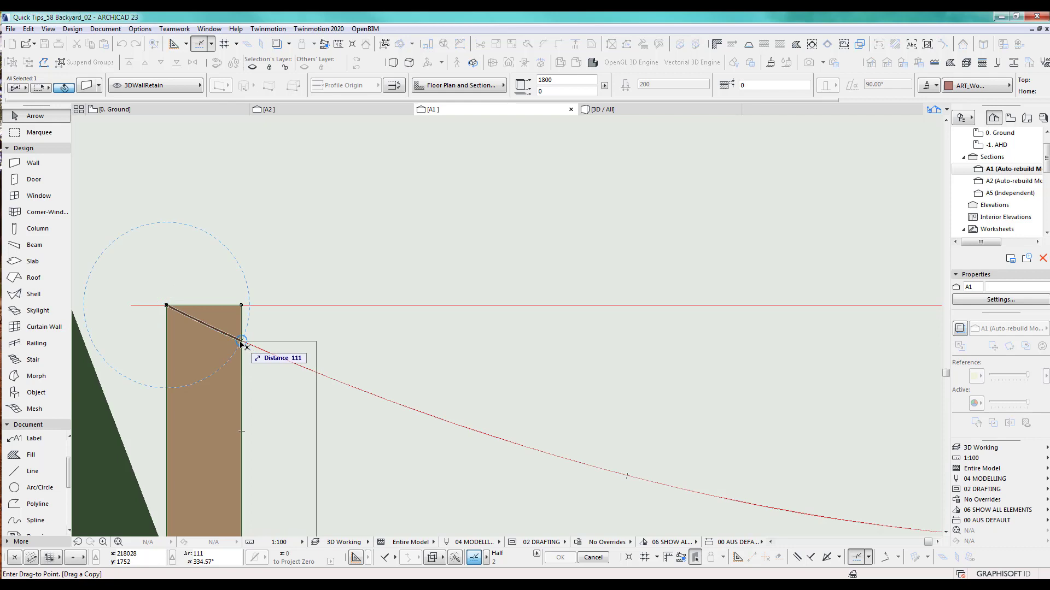
{"action": "type", "text": "222"}
{"action": "key", "text": "Return"}
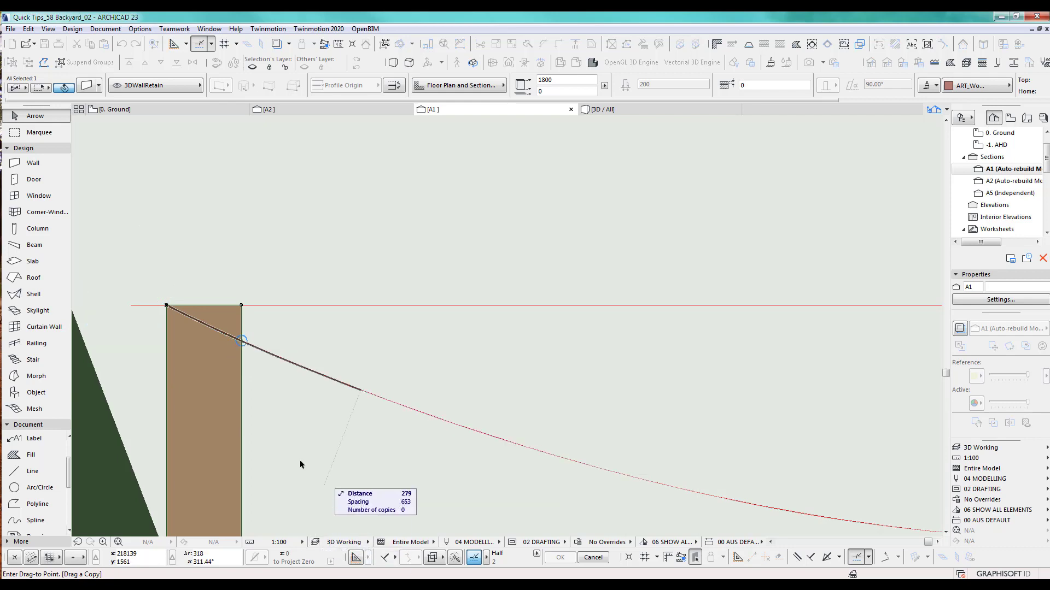
{"action": "scroll", "coordinate": [327, 368], "scroll_direction": "down", "scroll_amount": 6}
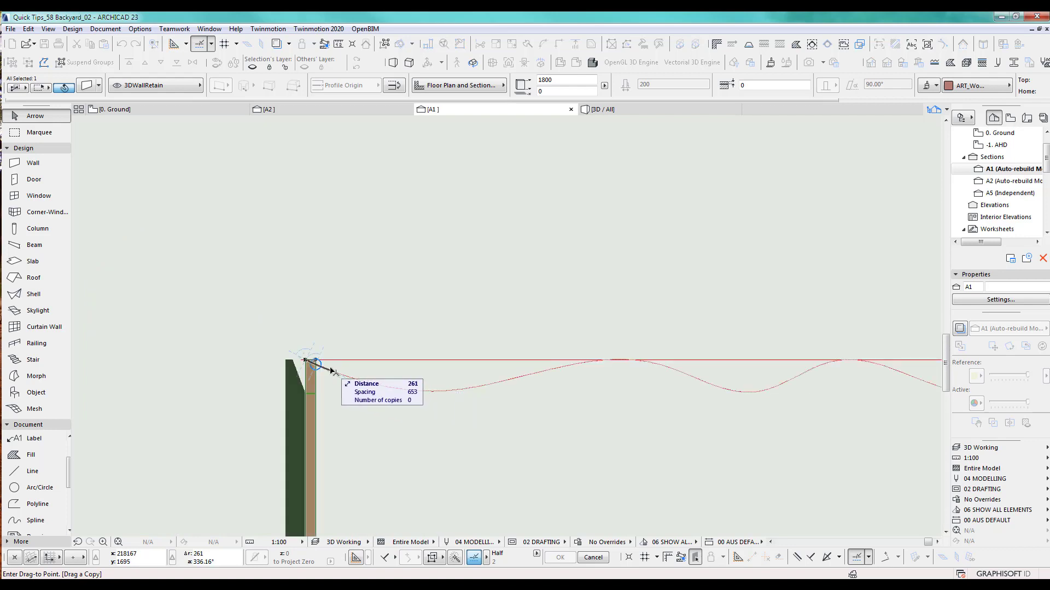
{"action": "scroll", "coordinate": [332, 372], "scroll_direction": "up", "scroll_amount": 3}
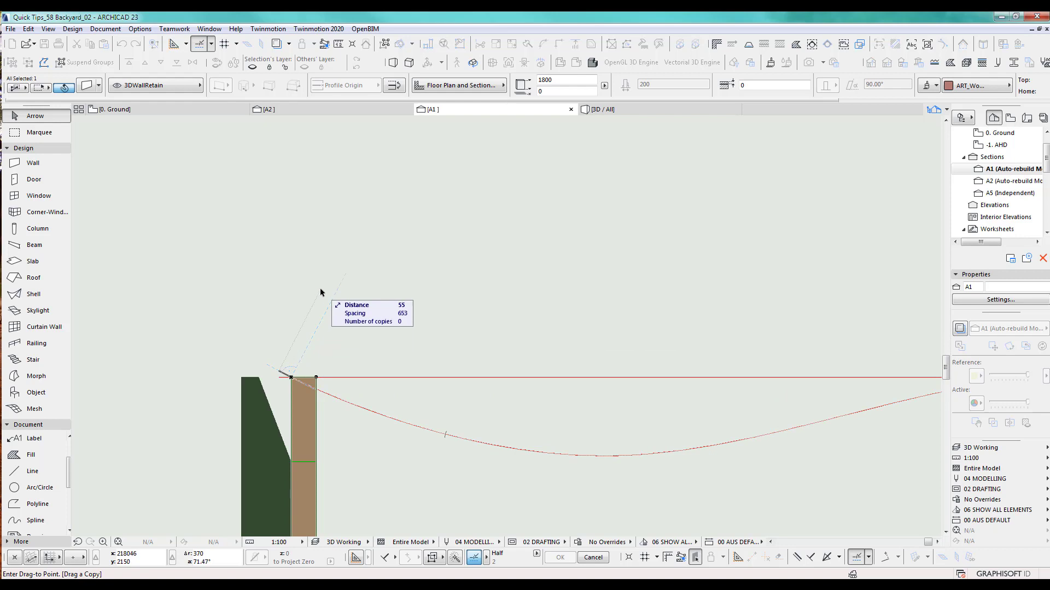
{"action": "key", "text": "Escape"}
{"action": "key", "text": "ctrl+u"}
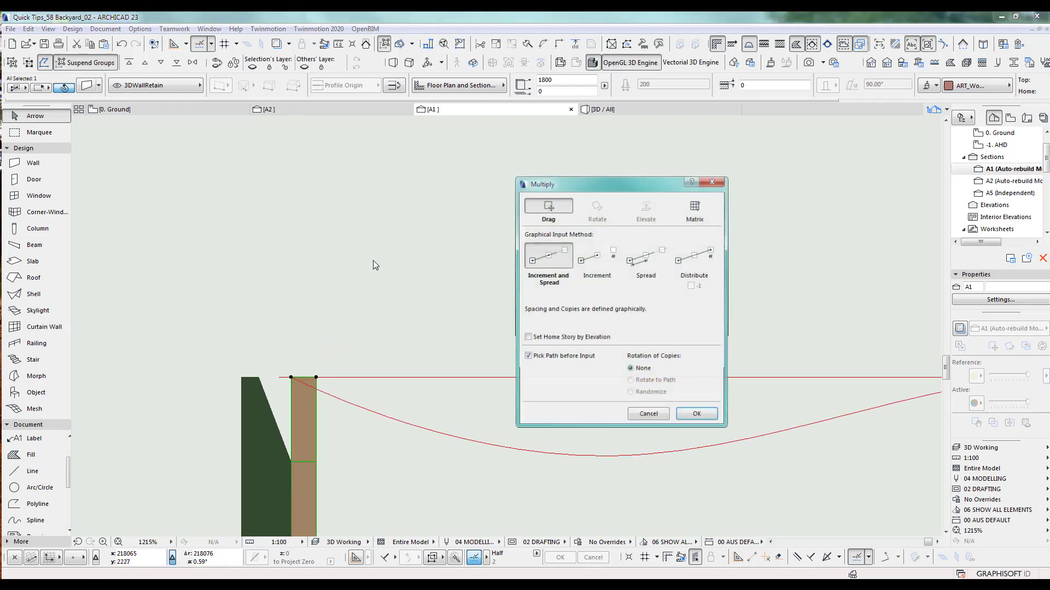
{"action": "left_click", "coordinate": [699, 415]}
{"action": "scroll", "coordinate": [328, 391], "scroll_direction": "up", "scroll_amount": 3}
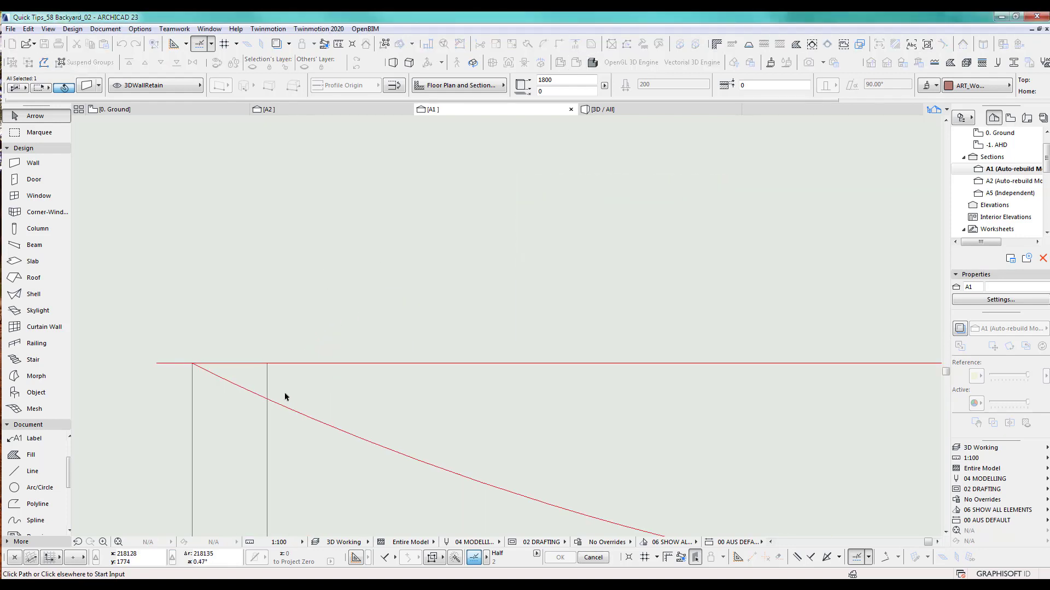
{"action": "left_click", "coordinate": [192, 363]}
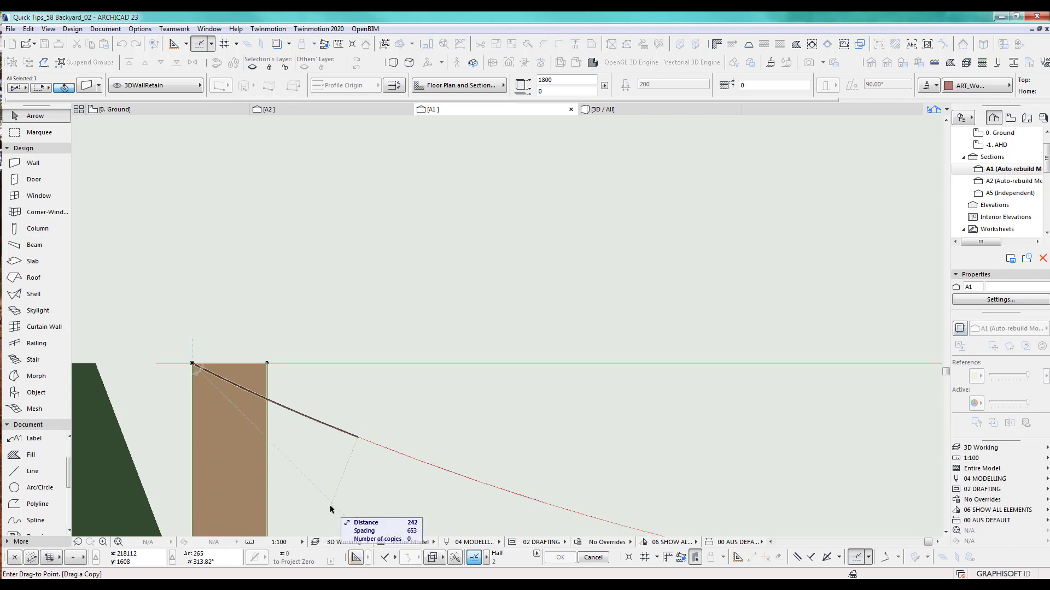
{"action": "scroll", "coordinate": [345, 402], "scroll_direction": "down", "scroll_amount": 1}
{"action": "scroll", "coordinate": [345, 393], "scroll_direction": "down", "scroll_amount": 2}
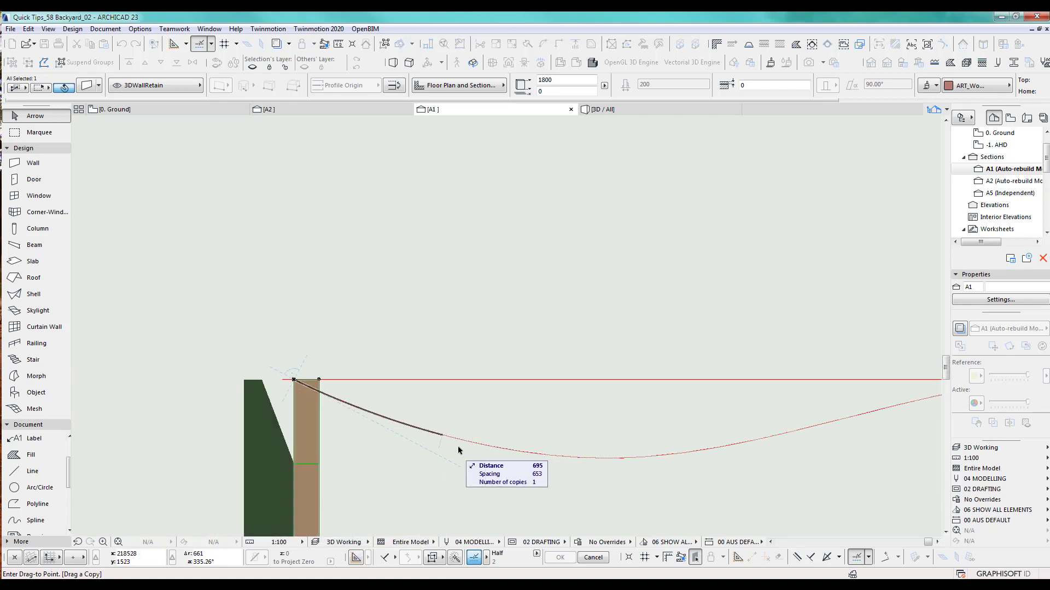
{"action": "key", "text": "Escape"}
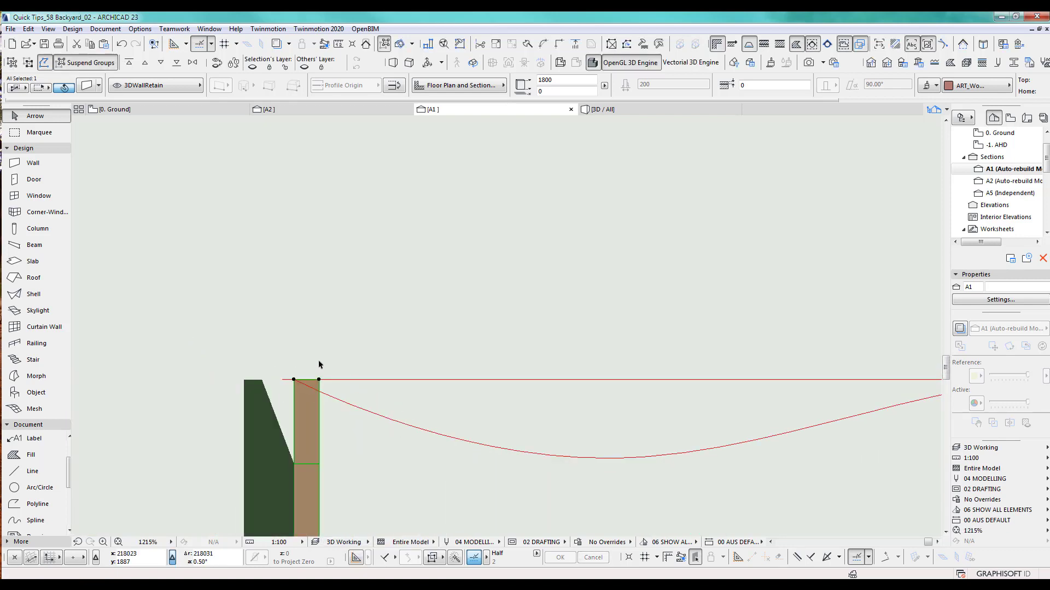
Multiply the selected post along the wavy spline from its top-left corner at 222 mm spacing, up to the far right post.
{"action": "scroll", "coordinate": [319, 362], "scroll_direction": "up", "scroll_amount": 5}
{"action": "scroll", "coordinate": [353, 383], "scroll_direction": "up", "scroll_amount": 2}
{"action": "middle_click_drag", "start_coordinate": [365, 418], "coordinate": [439, 268]}
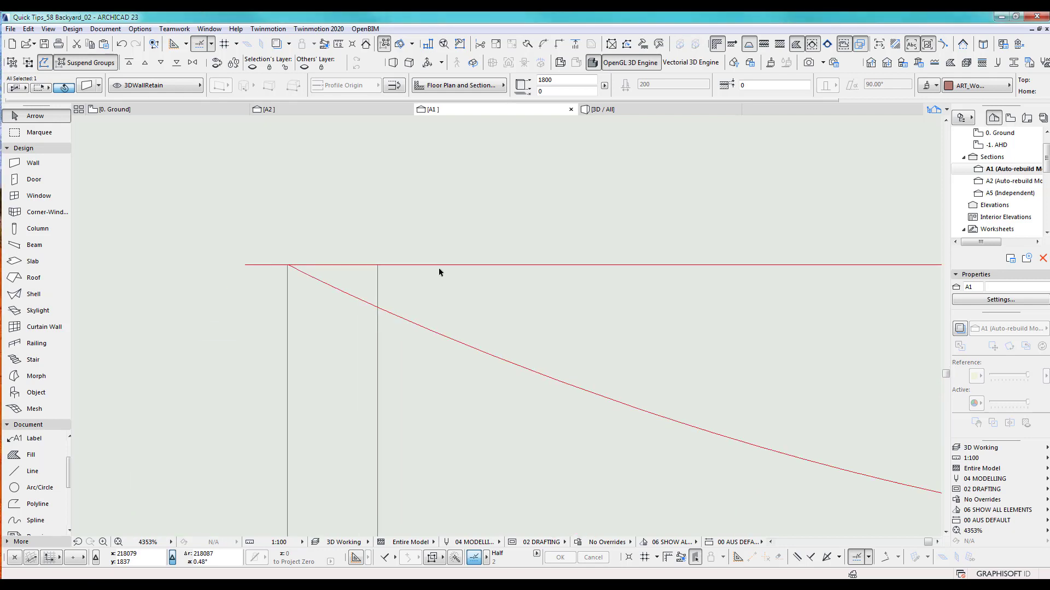
{"action": "key", "text": "ctrl+u"}
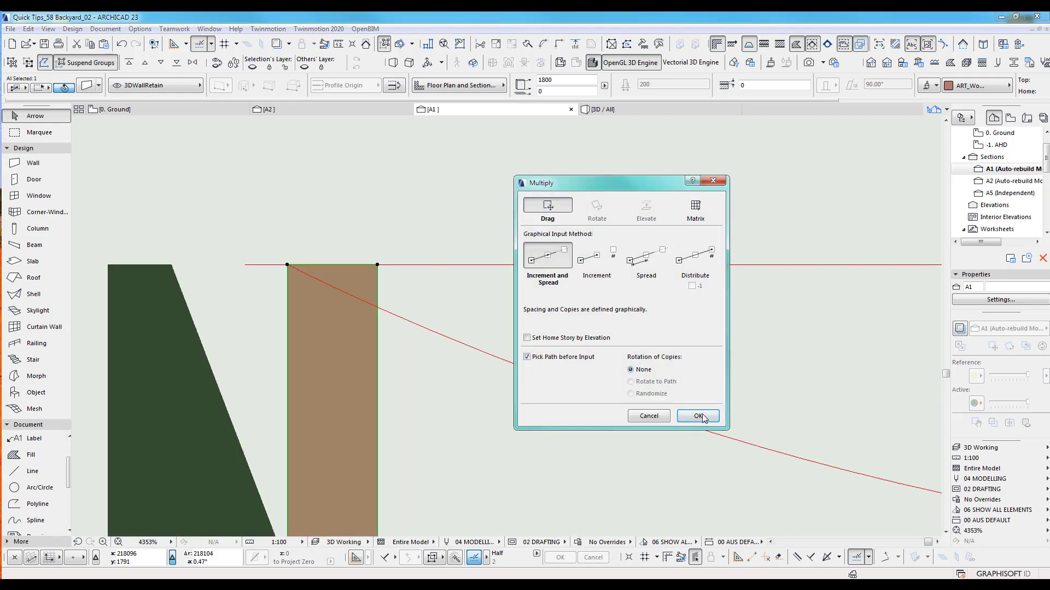
{"action": "left_click", "coordinate": [700, 414]}
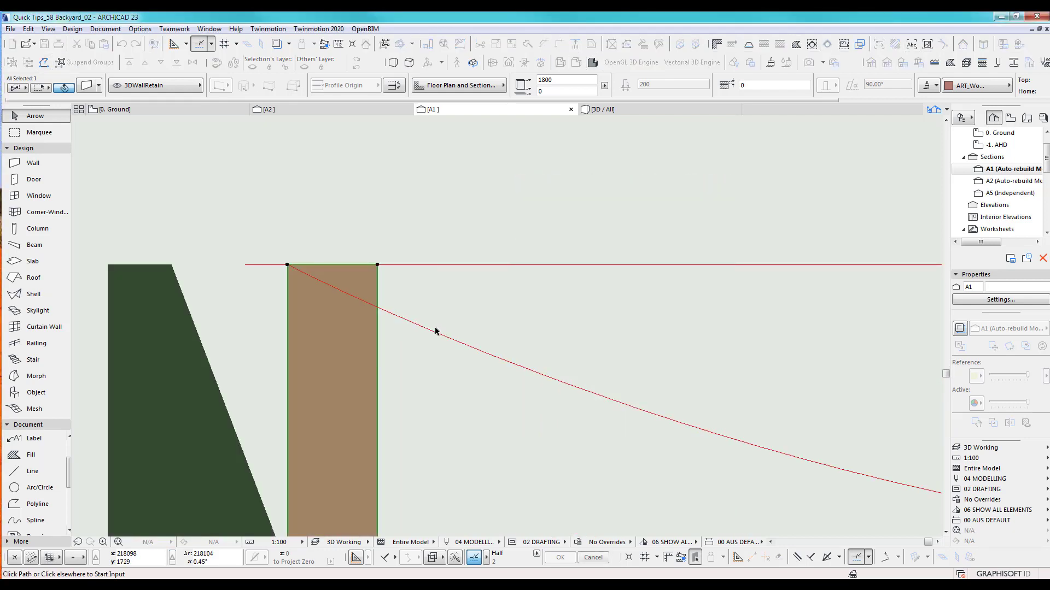
{"action": "left_click", "coordinate": [287, 265]}
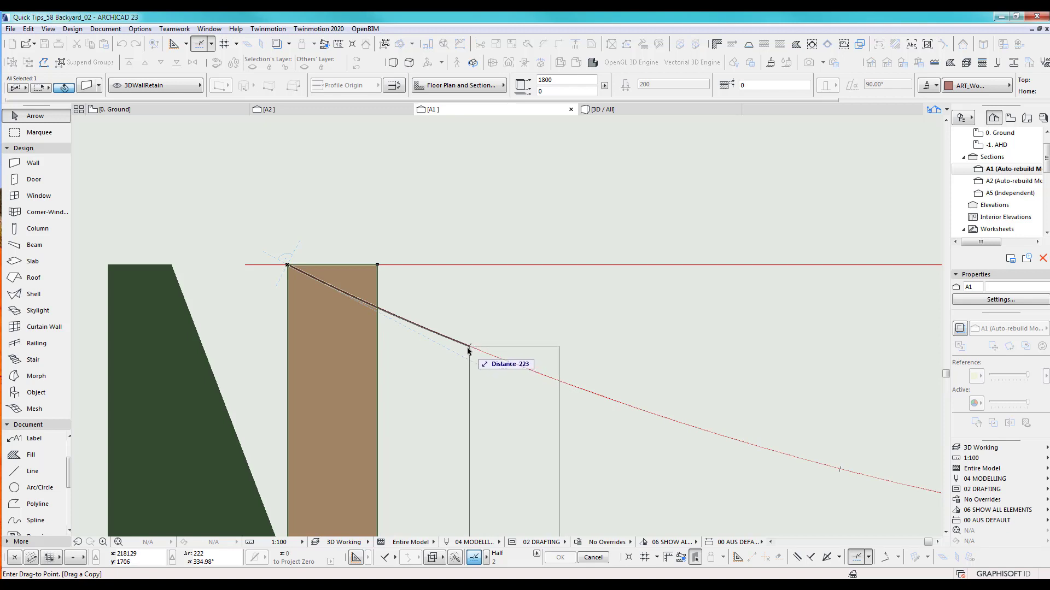
{"action": "scroll", "coordinate": [469, 350], "scroll_direction": "up", "scroll_amount": 3}
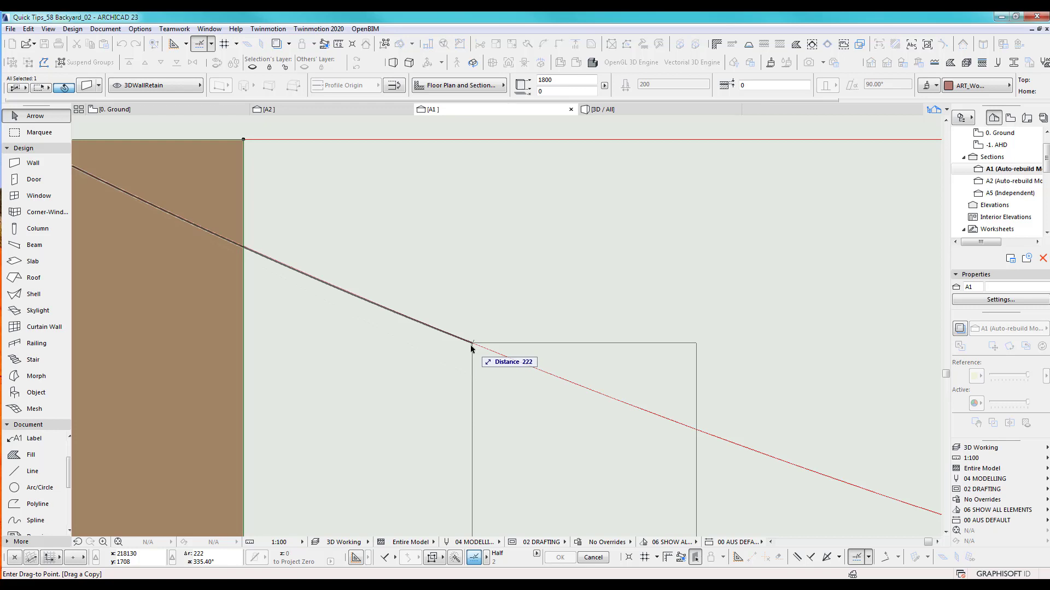
{"action": "scroll", "coordinate": [510, 382], "scroll_direction": "down", "scroll_amount": 3}
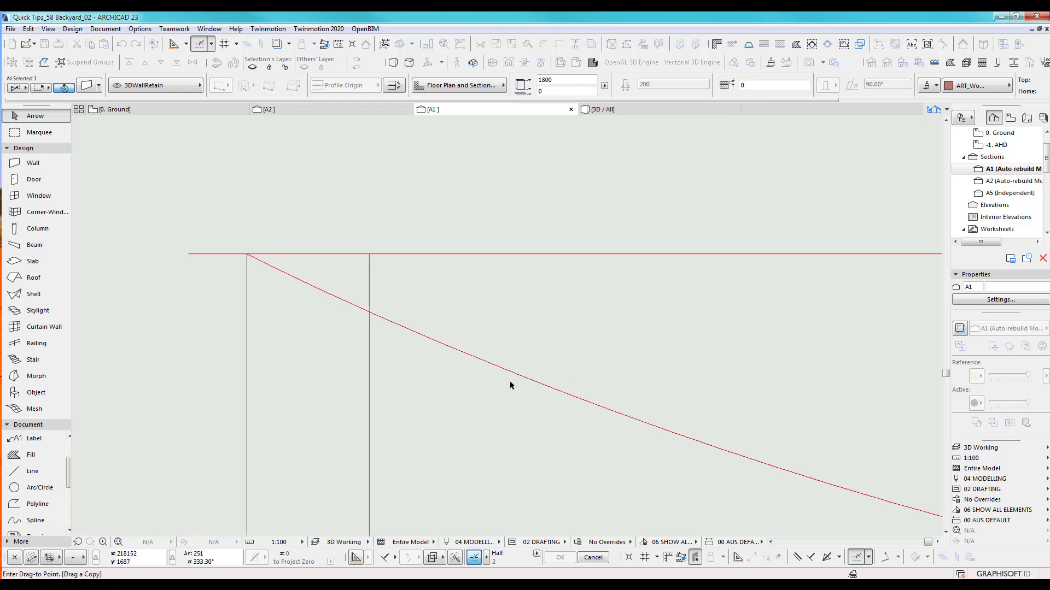
{"action": "scroll", "coordinate": [510, 386], "scroll_direction": "down", "scroll_amount": 5}
{"action": "scroll", "coordinate": [552, 420], "scroll_direction": "down", "scroll_amount": 2}
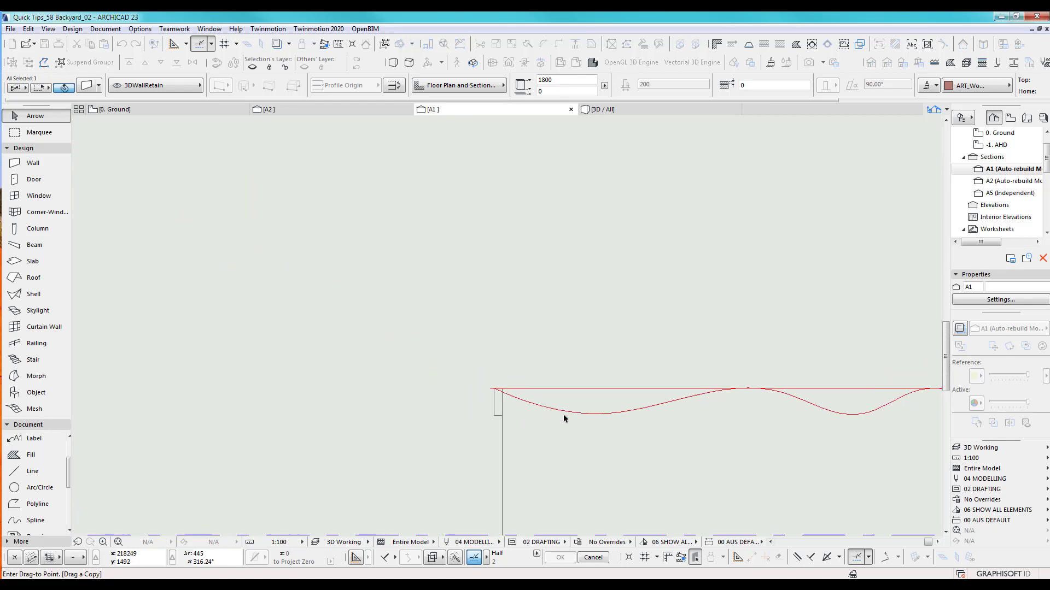
{"action": "scroll", "coordinate": [293, 344], "scroll_direction": "down", "scroll_amount": 2}
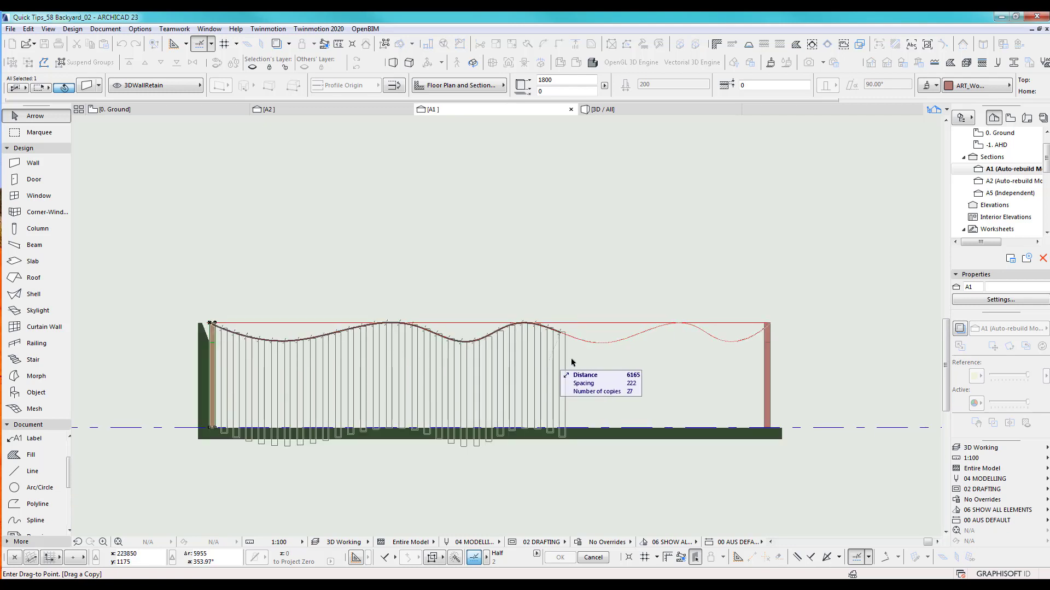
{"action": "left_click", "coordinate": [786, 371]}
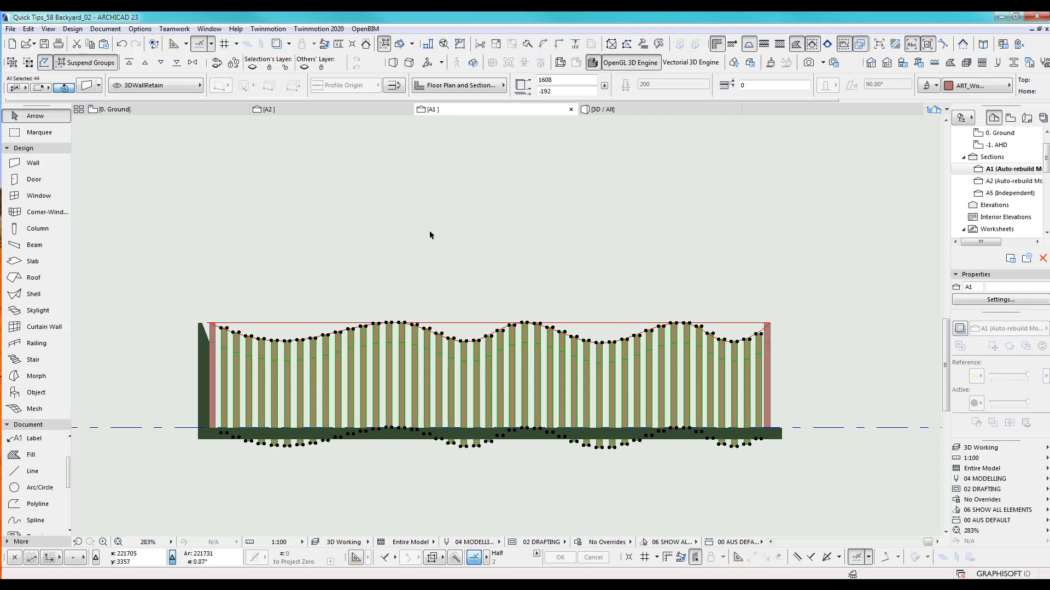
Check how many post copies are selected, and undo the multiplication.
{"action": "left_click", "coordinate": [461, 44]}
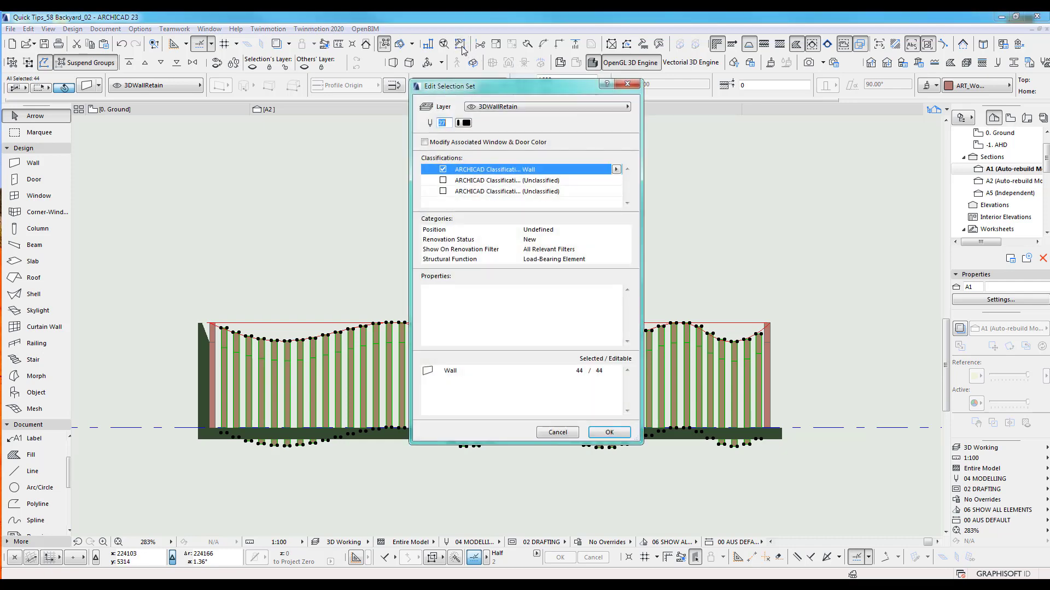
{"action": "left_click", "coordinate": [558, 433]}
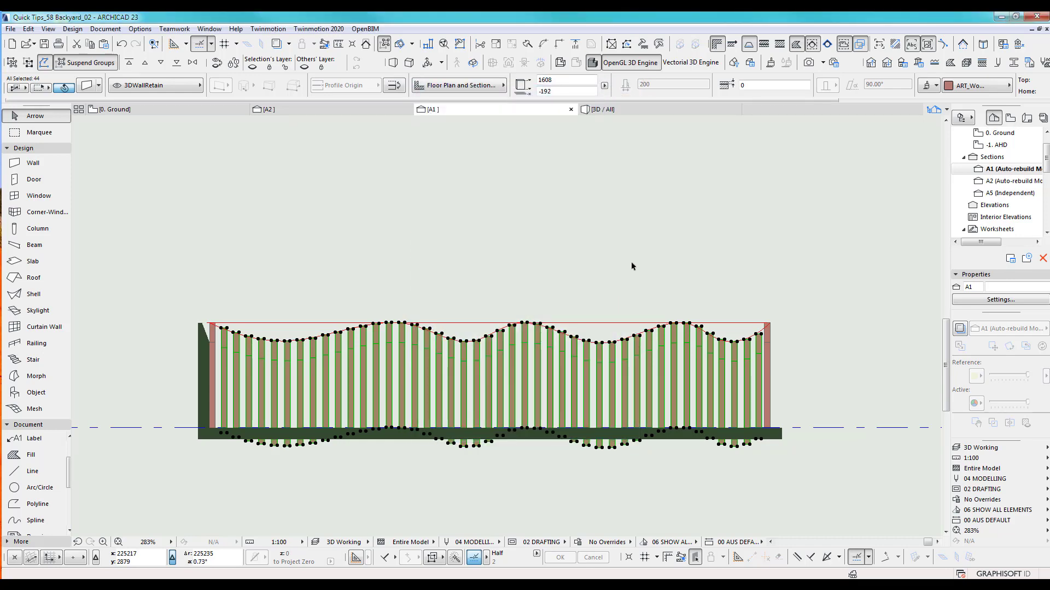
{"action": "key", "text": "ctrl+z"}
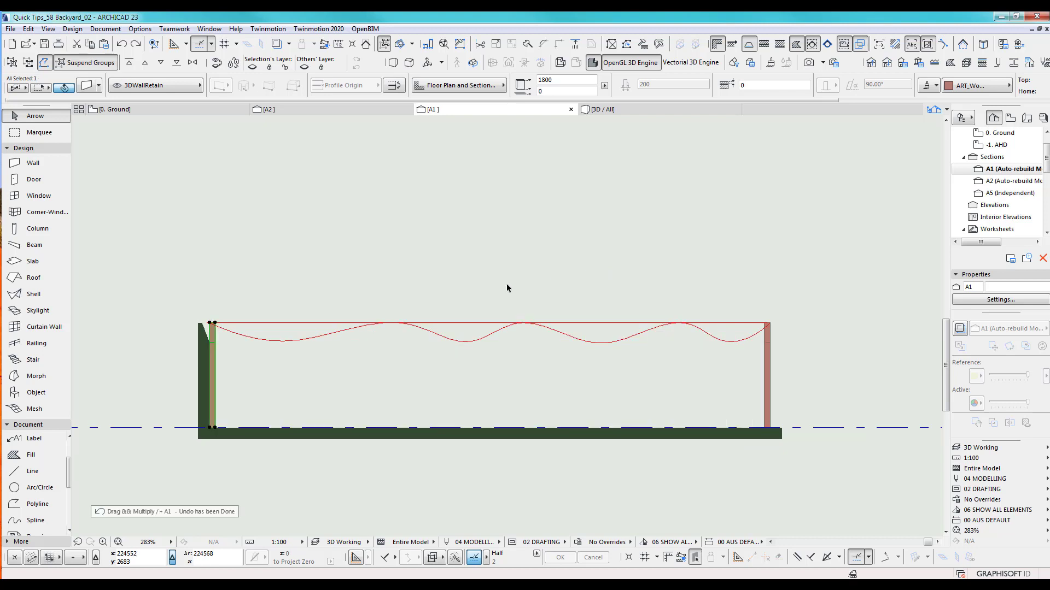
Set up a Distribute multiplication of the left post with 44 copies and the -1 option.
{"action": "key", "text": "ctrl+u"}
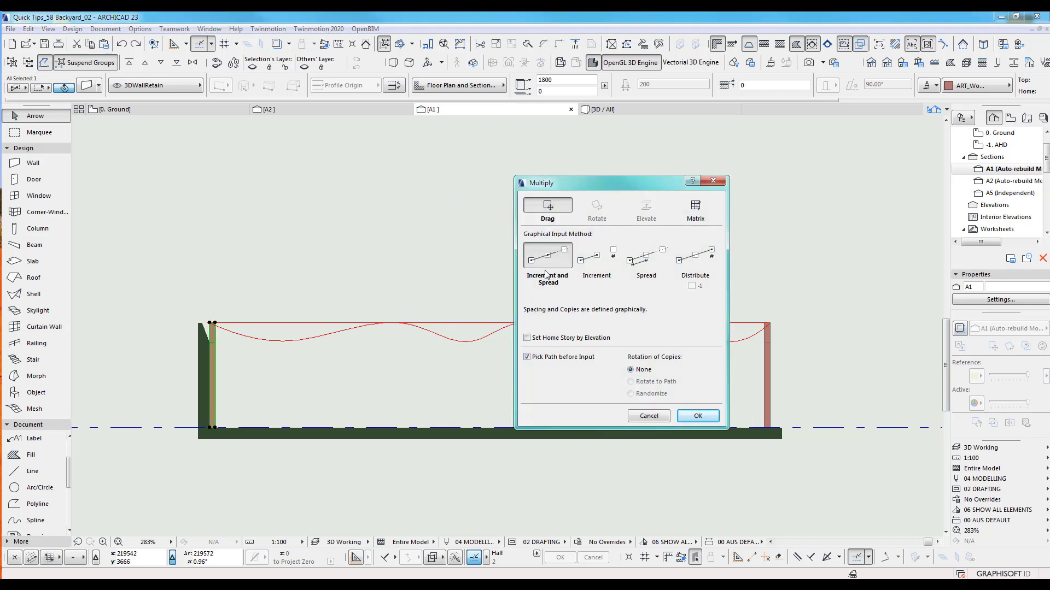
{"action": "left_click", "coordinate": [697, 261]}
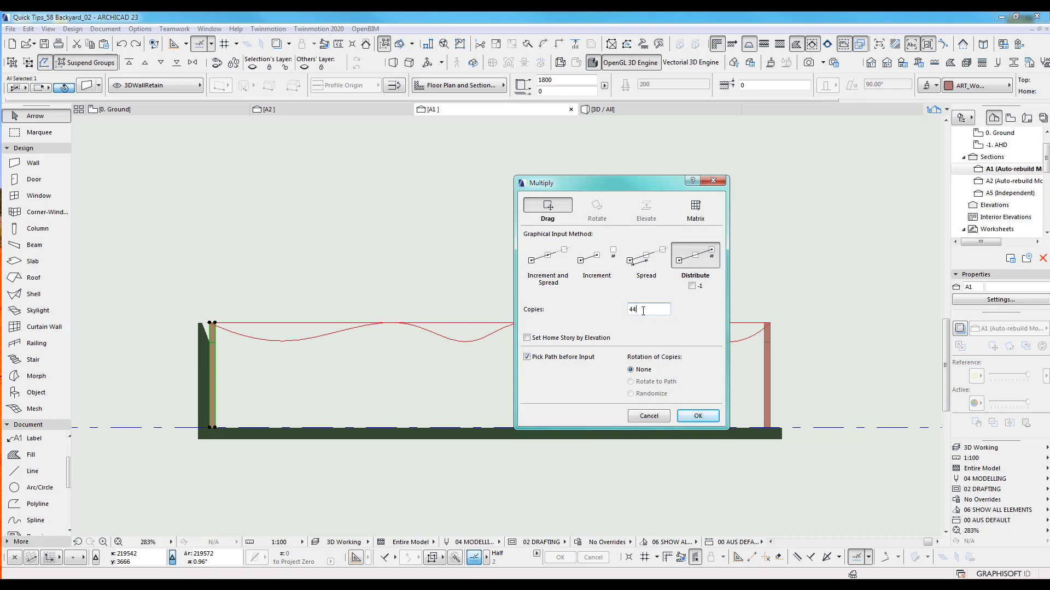
{"action": "left_click", "coordinate": [693, 287]}
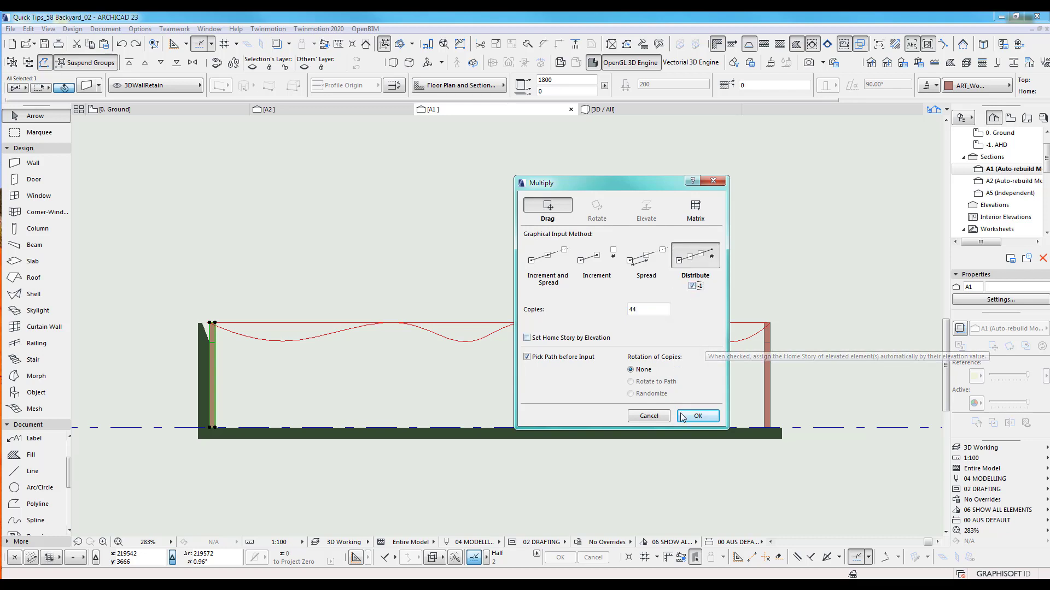
{"action": "left_click", "coordinate": [697, 416]}
Distribute the 44 post copies along the wavy spline from the first post's top-right corner to the far right post, and clear the selection.
{"action": "scroll", "coordinate": [217, 339], "scroll_direction": "up", "scroll_amount": 3}
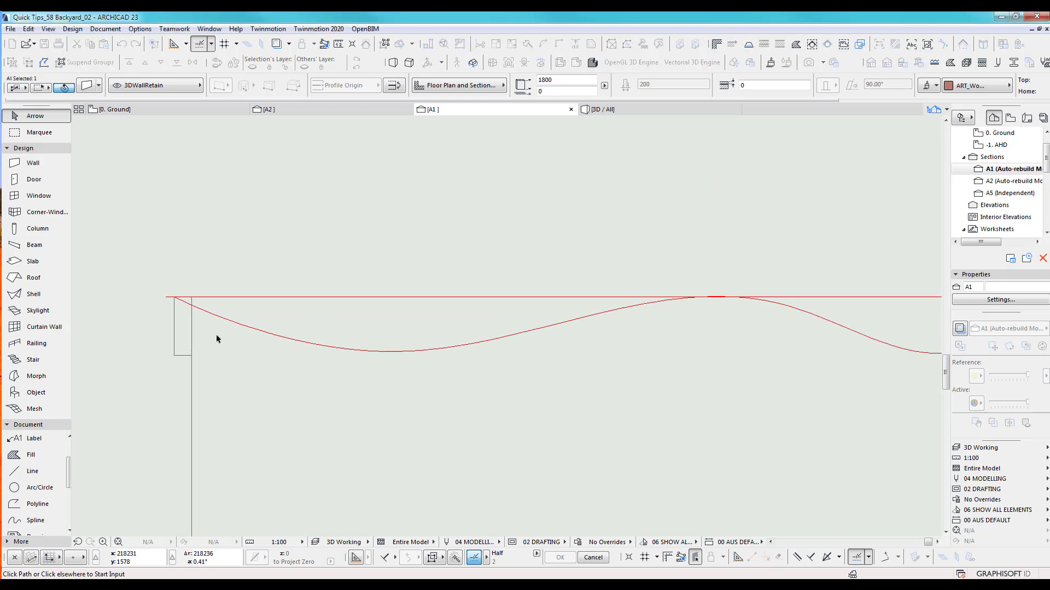
{"action": "left_click", "coordinate": [205, 306]}
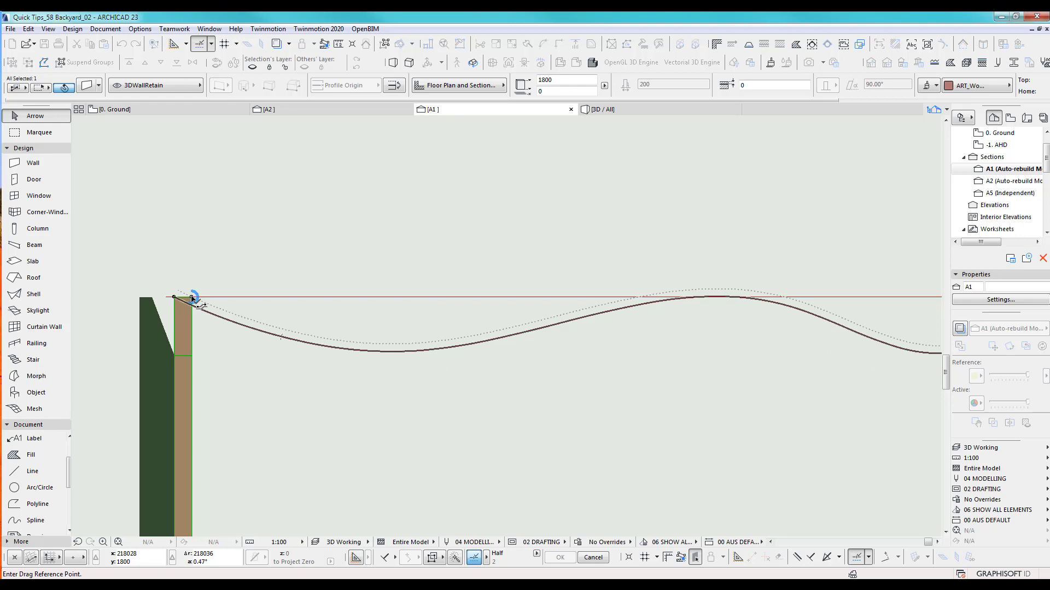
{"action": "scroll", "coordinate": [192, 298], "scroll_direction": "down", "scroll_amount": 5}
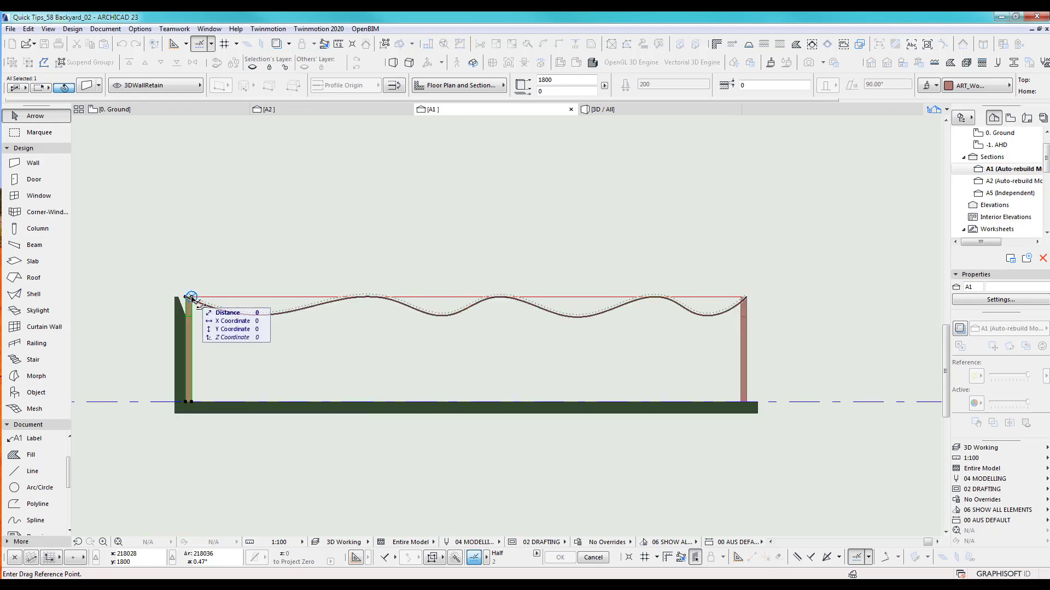
{"action": "scroll", "coordinate": [193, 299], "scroll_direction": "up", "scroll_amount": 3}
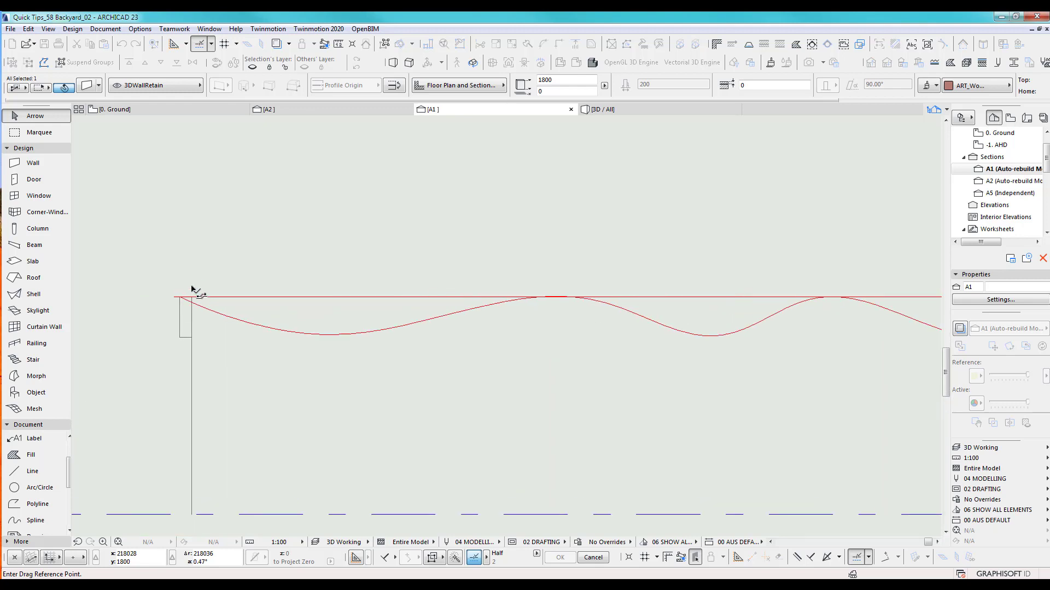
{"action": "left_click", "coordinate": [191, 298]}
{"action": "scroll", "coordinate": [521, 319], "scroll_direction": "down", "scroll_amount": 3}
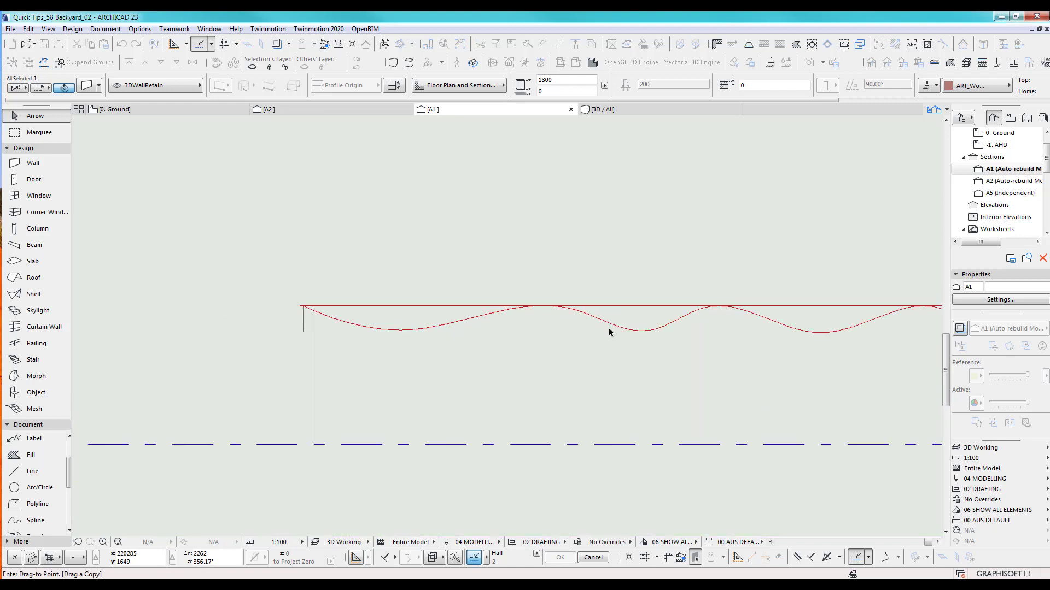
{"action": "middle_click_drag", "start_coordinate": [921, 331], "coordinate": [560, 328]}
{"action": "scroll", "coordinate": [563, 324], "scroll_direction": "up", "scroll_amount": 3}
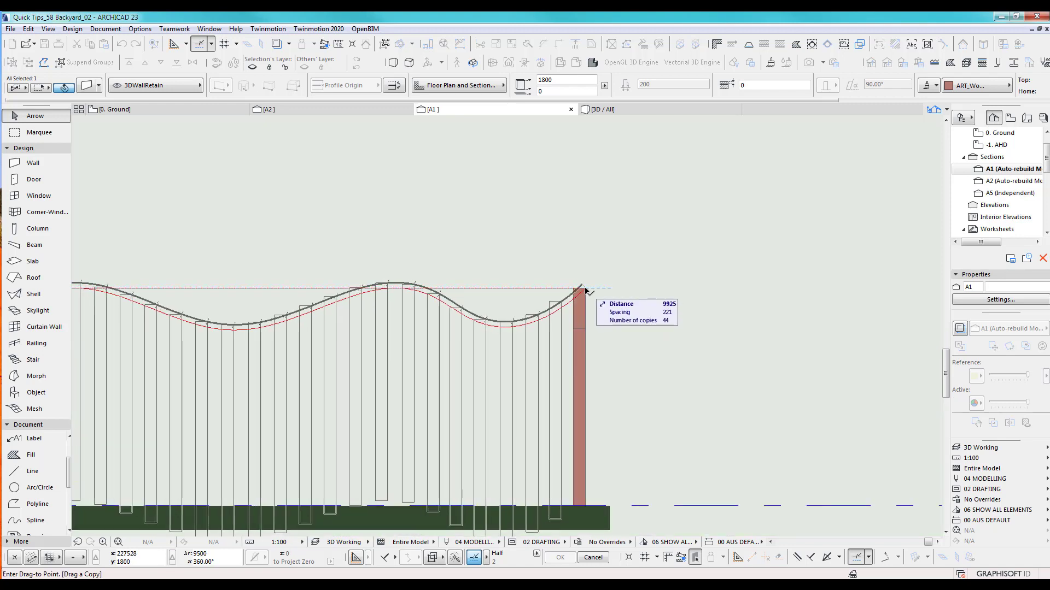
{"action": "left_click", "coordinate": [590, 296]}
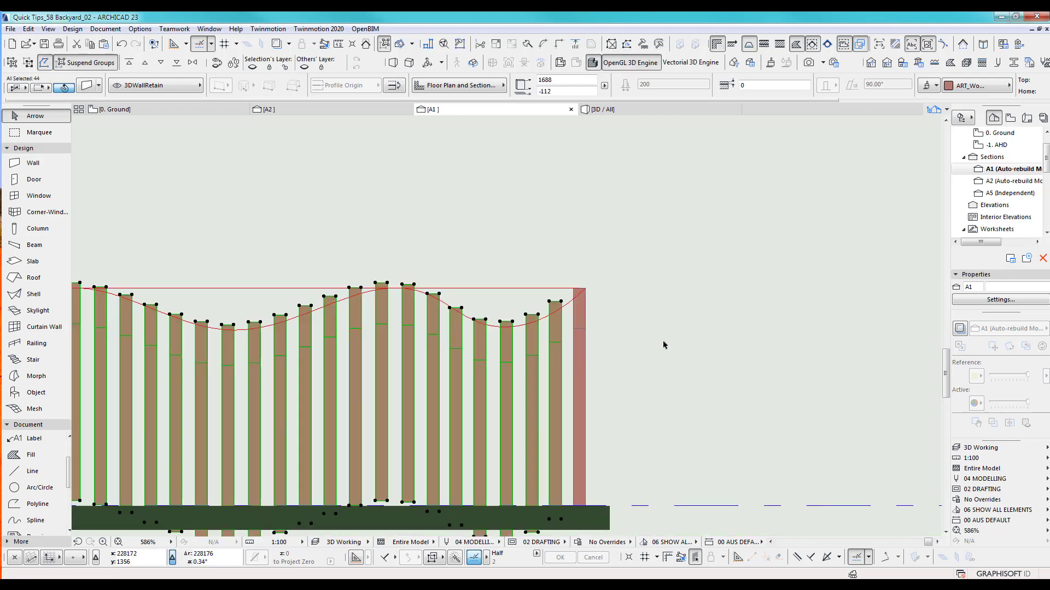
{"action": "scroll", "coordinate": [566, 440], "scroll_direction": "down", "scroll_amount": 5}
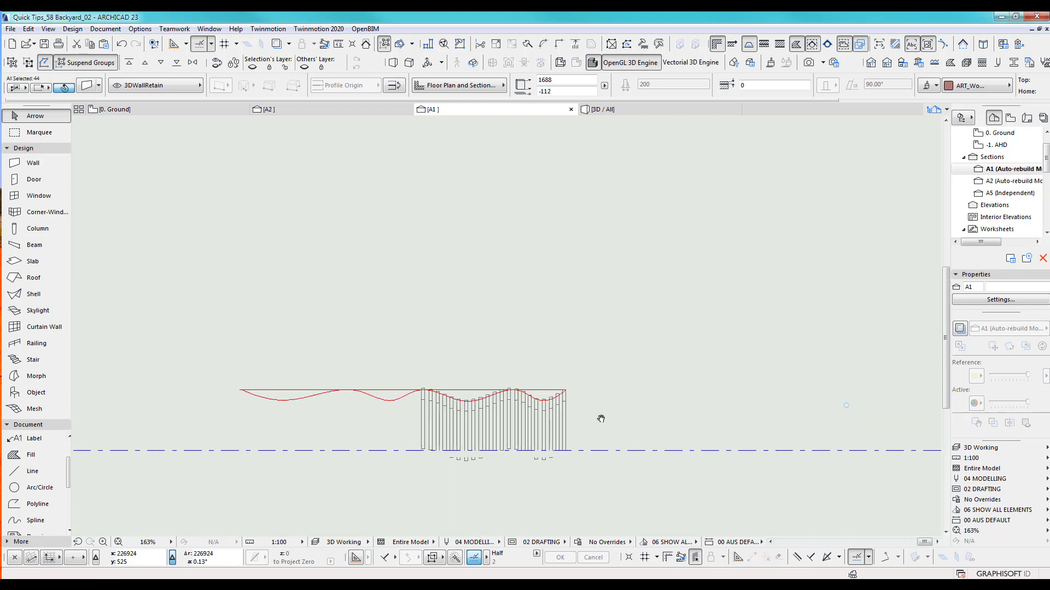
{"action": "key", "text": "Escape"}
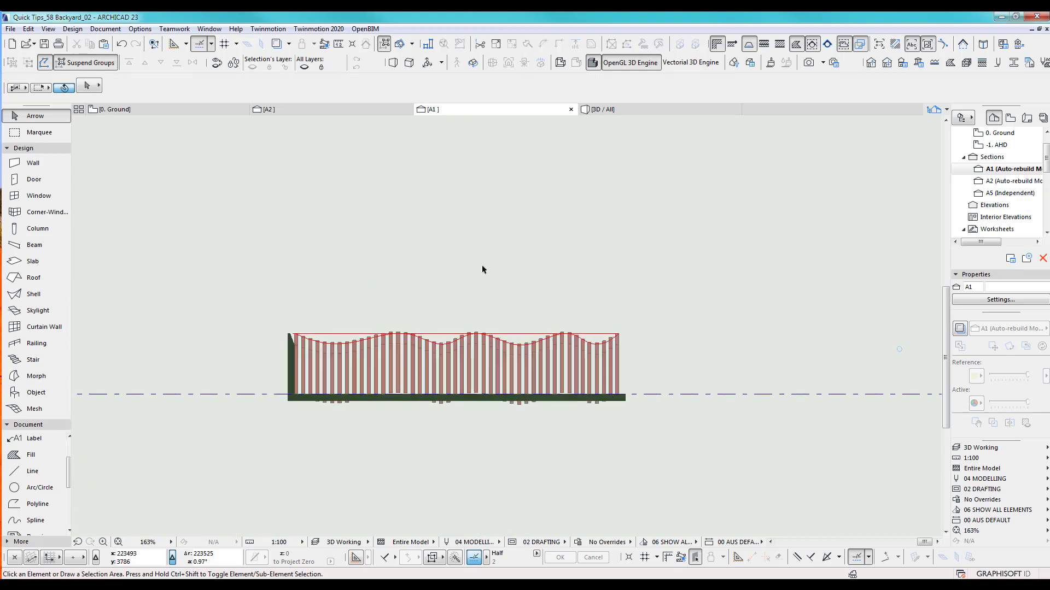
Inspect the distributed fence posts in 3D and return to the ground floor plan.
{"action": "key", "text": "F3"}
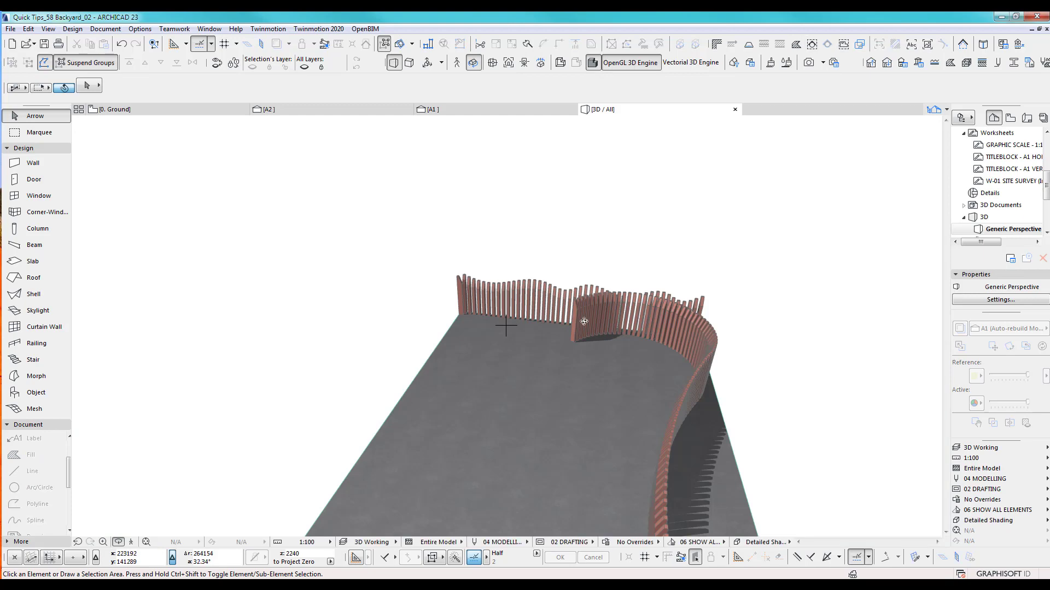
{"action": "middle_click_drag", "start_coordinate": [569, 322], "coordinate": [494, 323], "text": "shift"}
{"action": "key", "text": "F2"}
{"action": "scroll", "coordinate": [485, 368], "scroll_direction": "down", "scroll_amount": 3}
{"action": "middle_click_drag", "start_coordinate": [480, 405], "coordinate": [456, 382]}
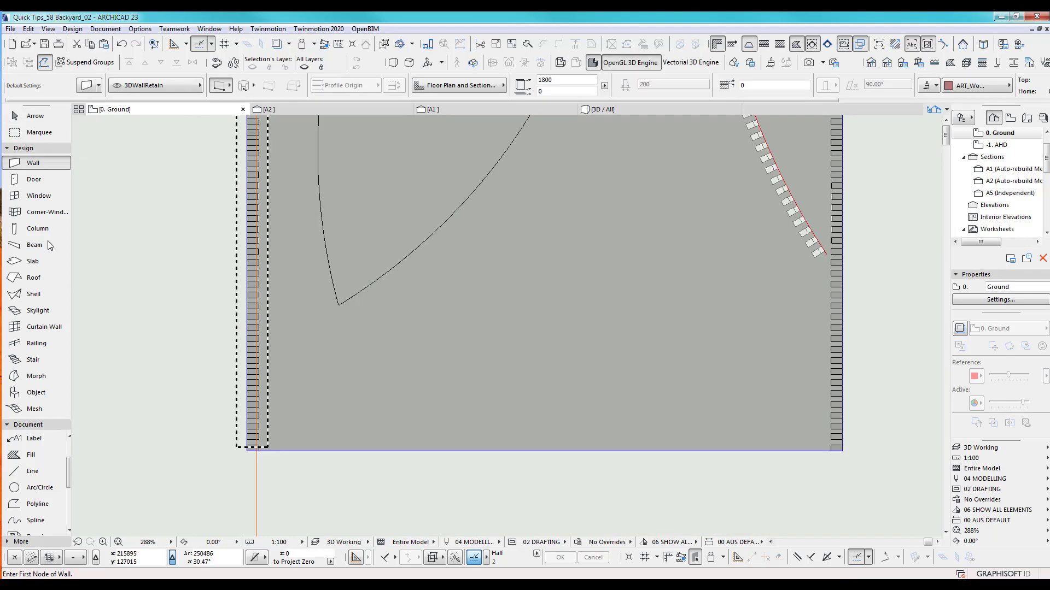
Remove the marquee around the left row of posts and check the whole model's fencing in 3D.
{"action": "left_click", "coordinate": [40, 131]}
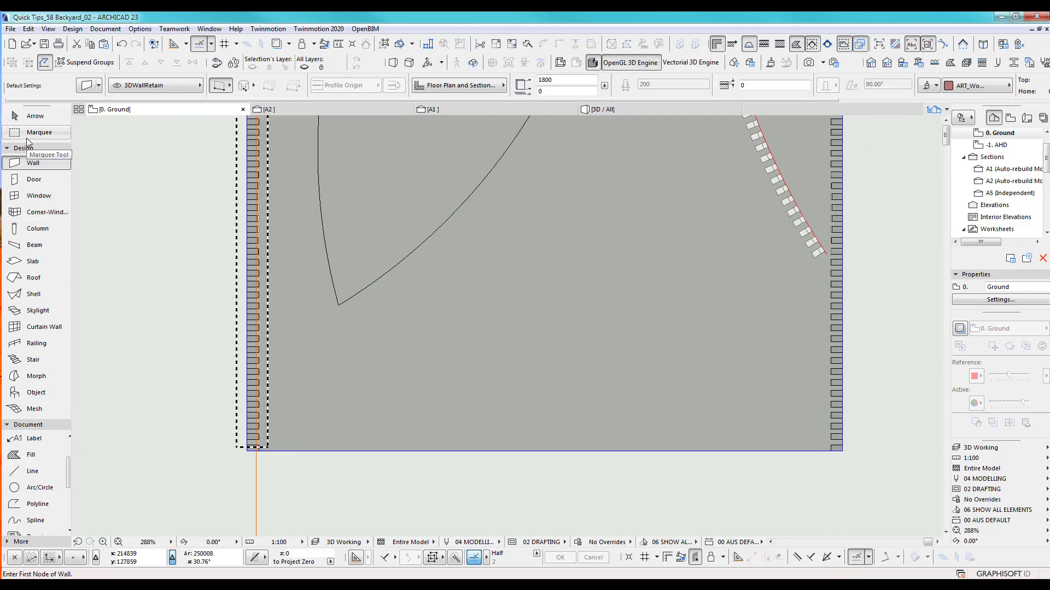
{"action": "key", "text": "Escape"}
{"action": "key", "text": "F3"}
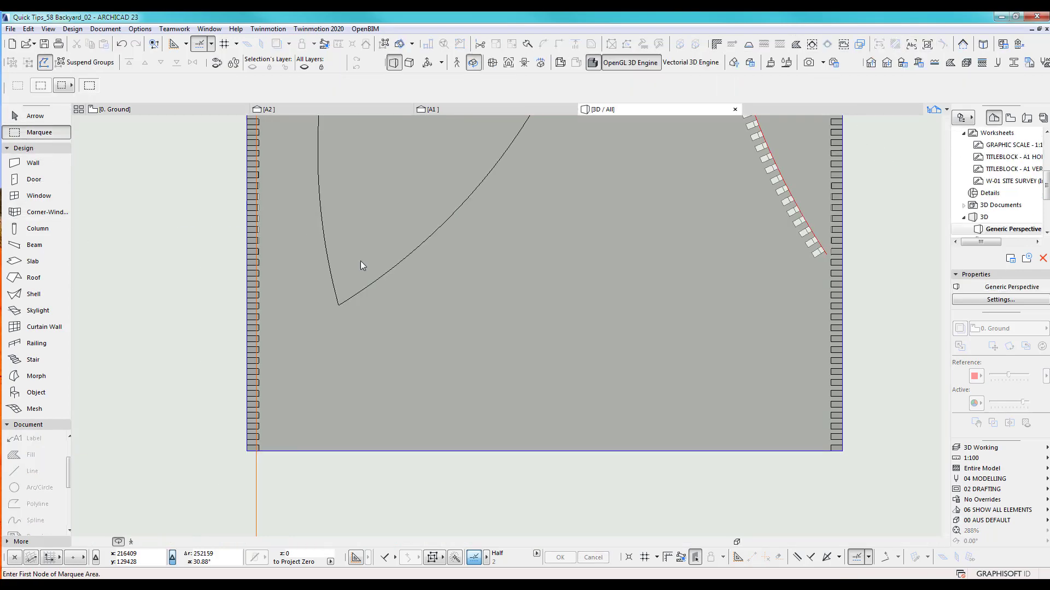
{"action": "scroll", "coordinate": [502, 333], "scroll_direction": "down", "scroll_amount": 2}
{"action": "scroll", "coordinate": [557, 314], "scroll_direction": "up", "scroll_amount": 1}
{"action": "middle_click_drag", "start_coordinate": [557, 315], "coordinate": [505, 327], "text": "shift"}
Examine the ground floor plan and the backyard reference photo for the decks, pond, bench and planting areas.
{"action": "key", "text": "F2"}
{"action": "scroll", "coordinate": [495, 328], "scroll_direction": "down", "scroll_amount": 5}
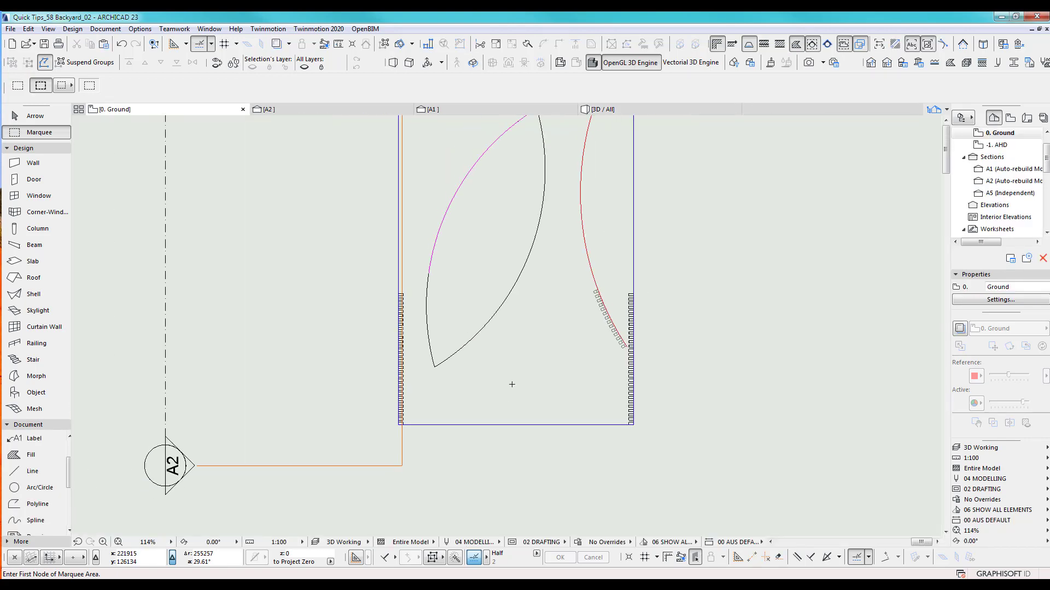
{"action": "scroll", "coordinate": [499, 350], "scroll_direction": "up", "scroll_amount": 6}
{"action": "scroll", "coordinate": [492, 361], "scroll_direction": "down", "scroll_amount": 1}
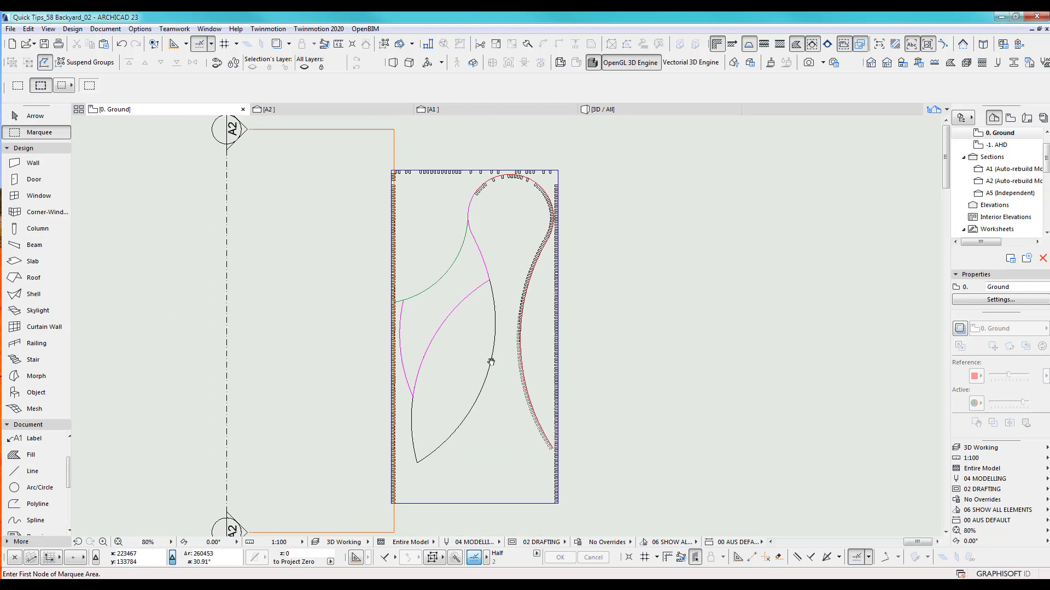
{"action": "scroll", "coordinate": [361, 399], "scroll_direction": "down", "scroll_amount": 3}
{"action": "middle_click_drag", "start_coordinate": [524, 390], "coordinate": [883, 375]}
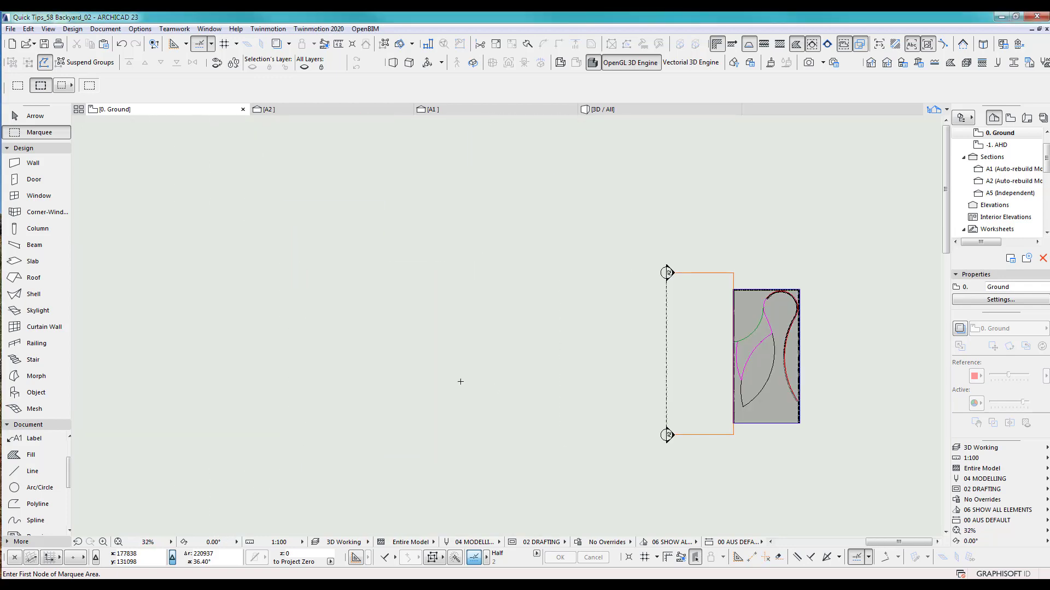
{"action": "scroll", "coordinate": [349, 372], "scroll_direction": "up", "scroll_amount": 3}
{"action": "middle_click_drag", "start_coordinate": [371, 372], "coordinate": [499, 347]}
{"action": "scroll", "coordinate": [454, 345], "scroll_direction": "up", "scroll_amount": 2}
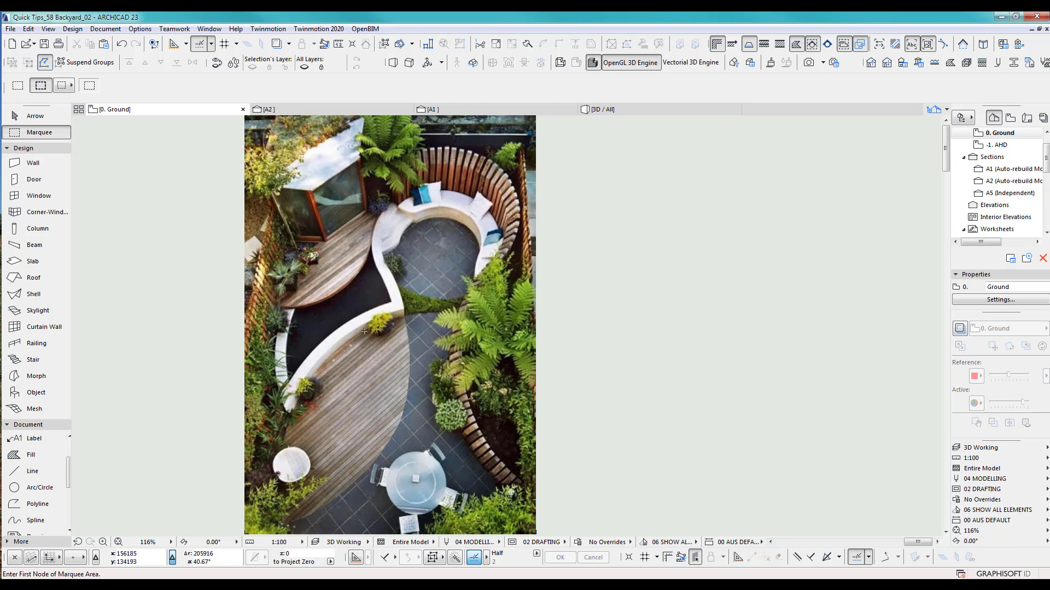
{"action": "scroll", "coordinate": [364, 331], "scroll_direction": "up", "scroll_amount": 1}
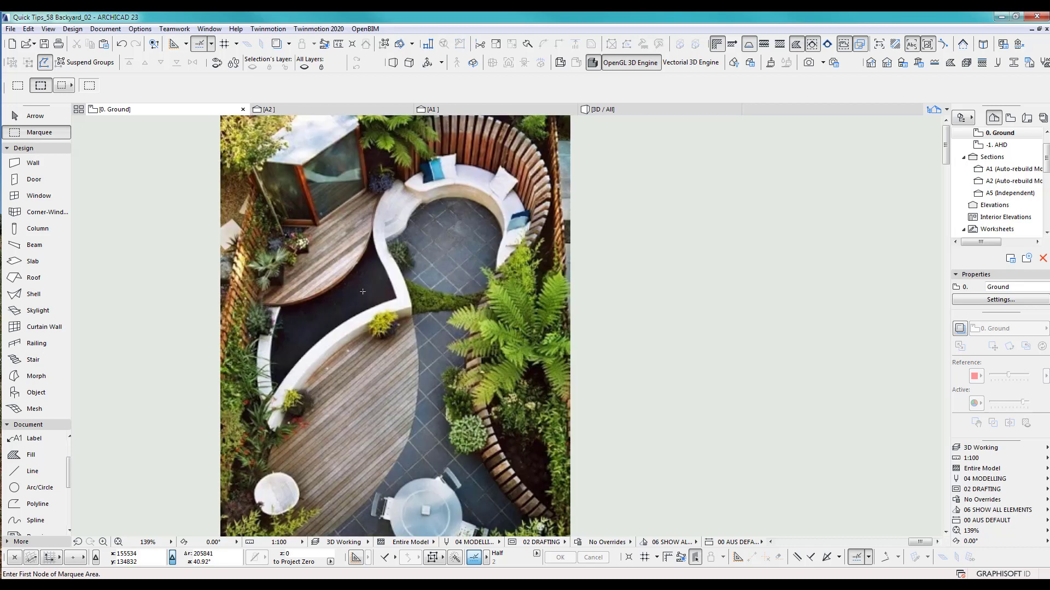
{"action": "middle_click_drag", "start_coordinate": [363, 291], "coordinate": [361, 270]}
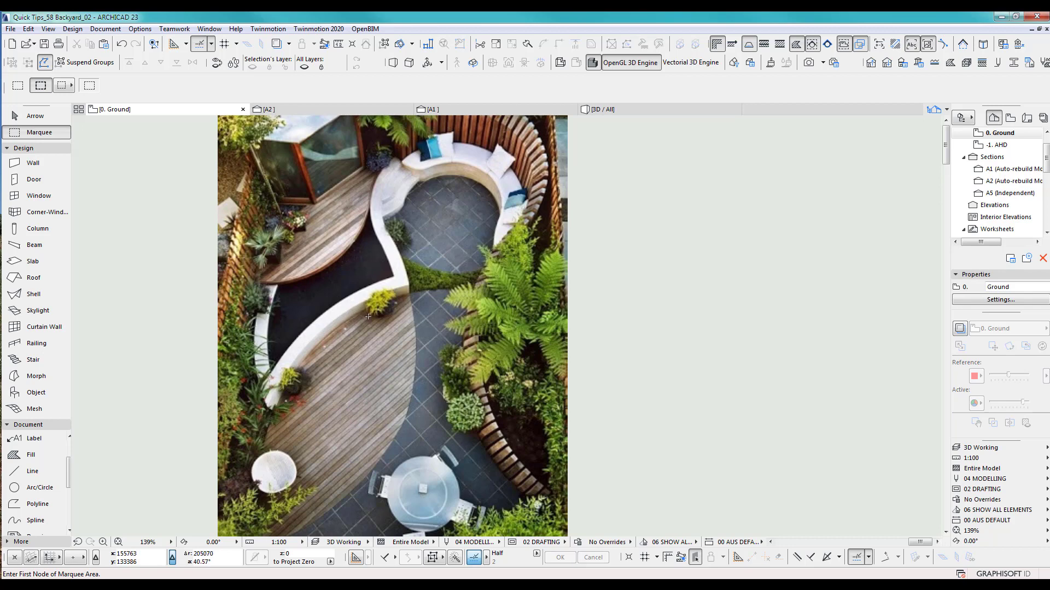
{"action": "scroll", "coordinate": [614, 363], "scroll_direction": "down", "scroll_amount": 4}
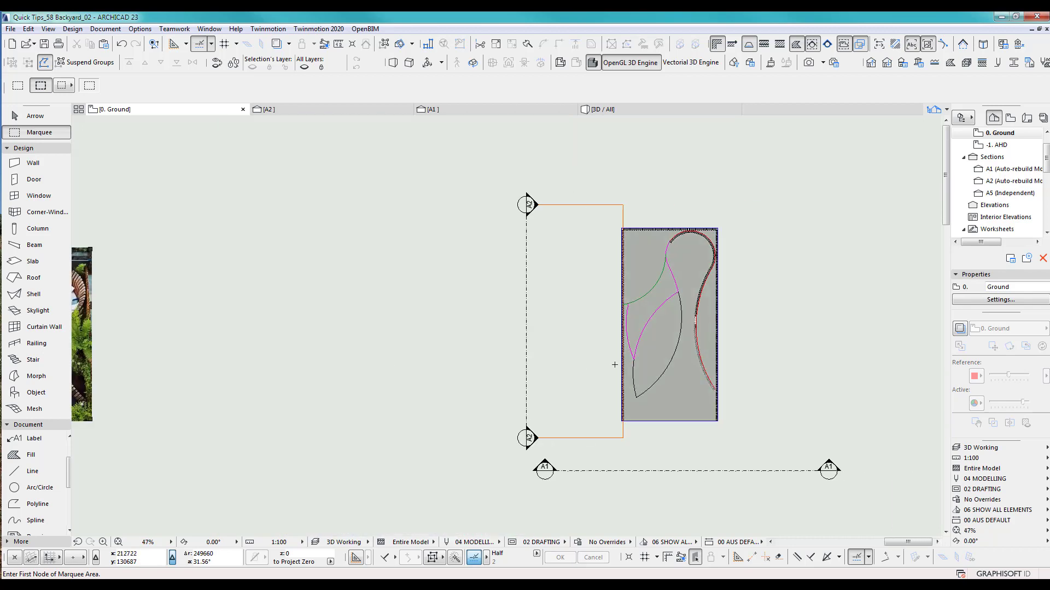
Trace the 450 mm thick curved bench slab on the 3DFurniture layer inside the circular row of posts.
{"action": "scroll", "coordinate": [491, 366], "scroll_direction": "up", "scroll_amount": 2}
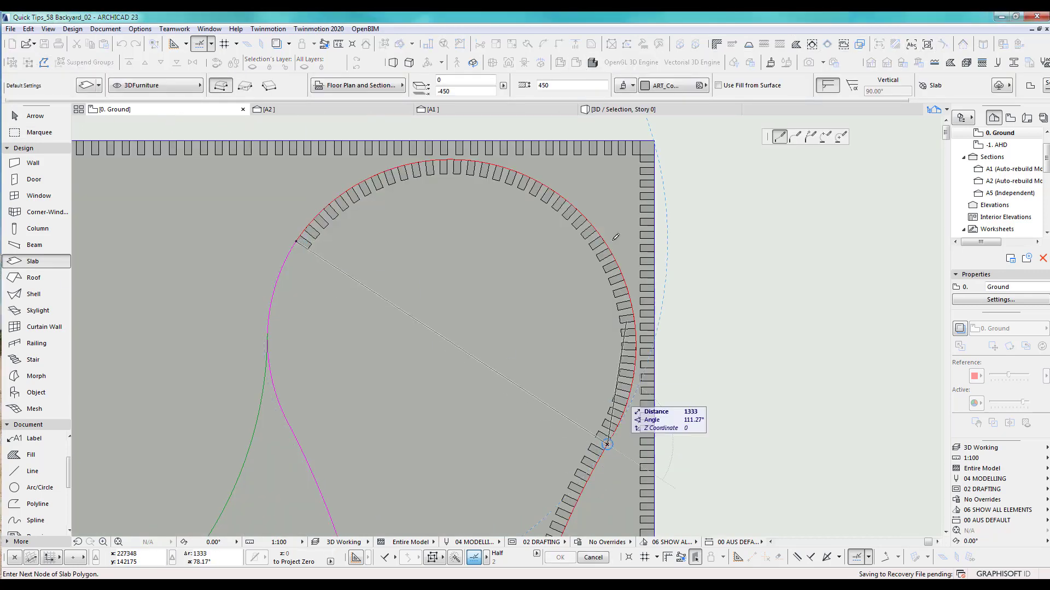
{"action": "left_click", "coordinate": [321, 255]}
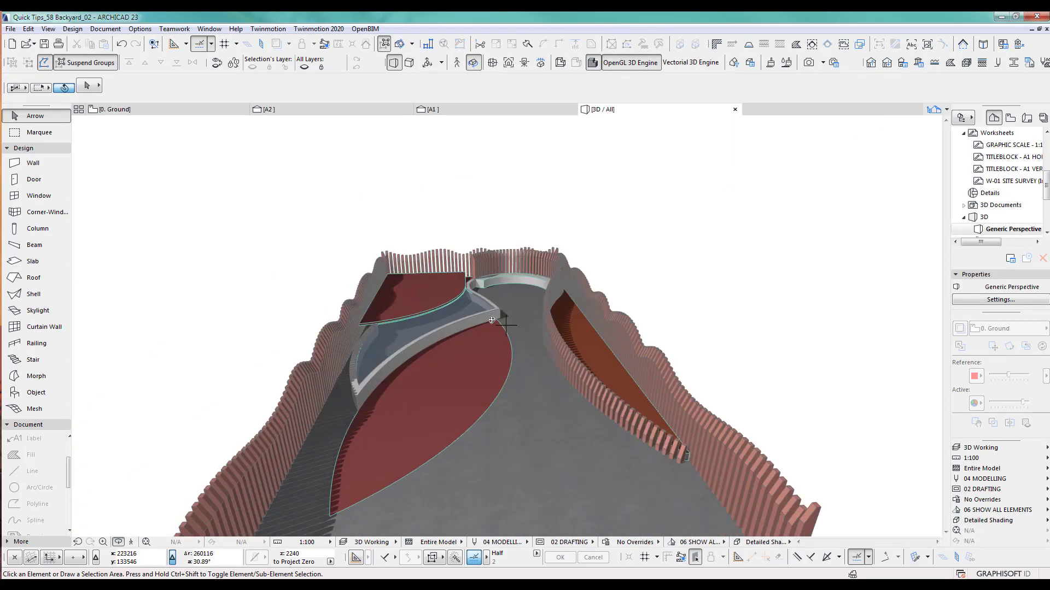
Examine the decks, pond, curved bench, planting bed and fencing of the backyard model in 3D.
{"action": "middle_click_drag", "start_coordinate": [492, 319], "coordinate": [490, 330], "text": "shift"}
{"action": "scroll", "coordinate": [490, 330], "scroll_direction": "up", "scroll_amount": 3}
{"action": "middle_click_drag", "start_coordinate": [527, 274], "coordinate": [495, 364]}
{"action": "middle_click_drag", "start_coordinate": [347, 416], "coordinate": [392, 388], "text": "shift"}
{"action": "scroll", "coordinate": [392, 389], "scroll_direction": "up", "scroll_amount": 3}
{"action": "scroll", "coordinate": [409, 347], "scroll_direction": "up", "scroll_amount": 1}
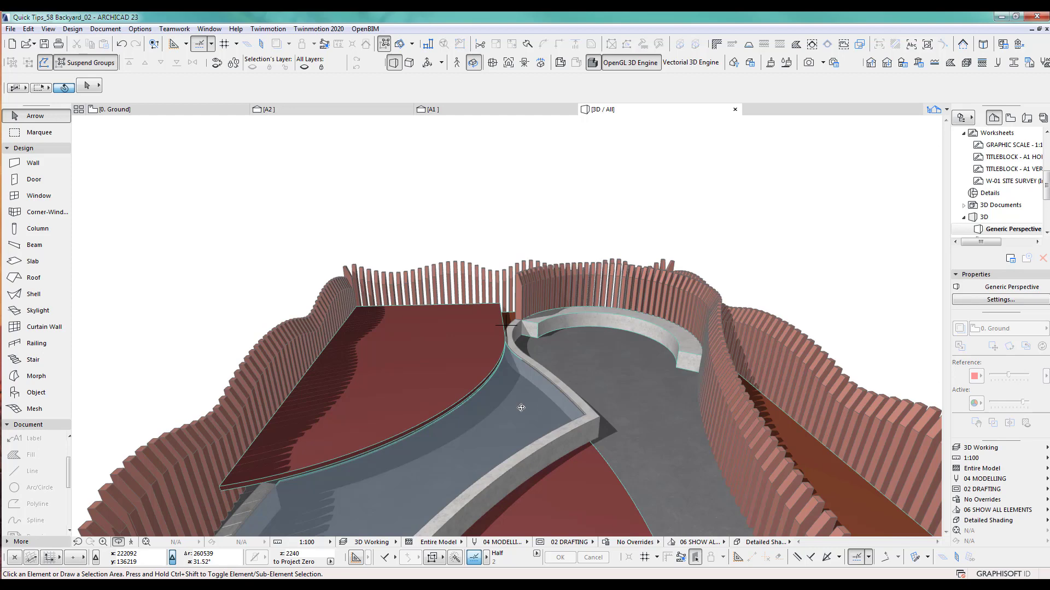
{"action": "scroll", "coordinate": [521, 419], "scroll_direction": "down", "scroll_amount": 5}
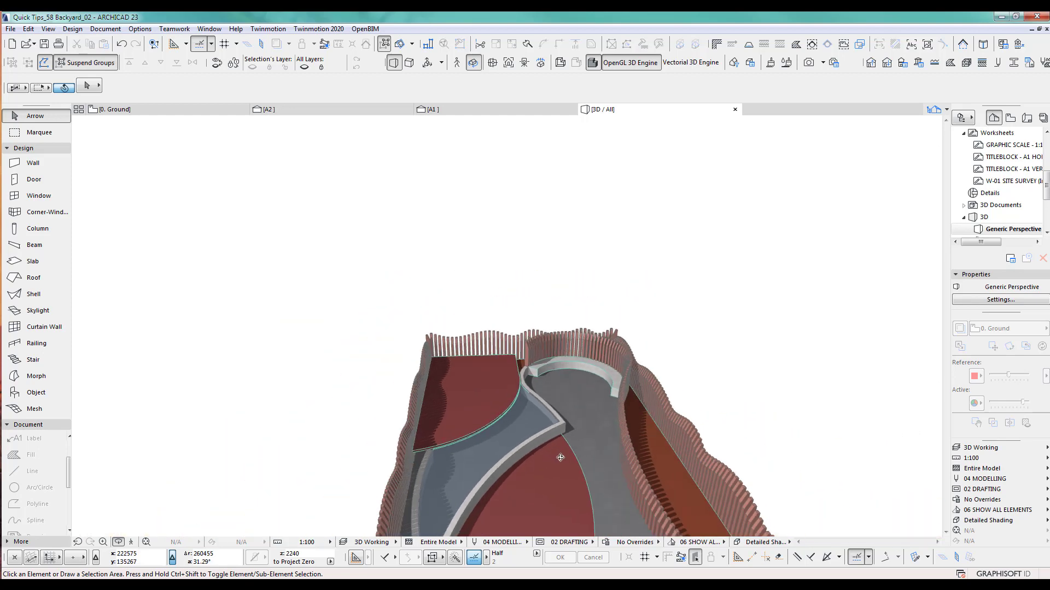
{"action": "middle_click_drag", "start_coordinate": [535, 377], "coordinate": [508, 321]}
{"action": "scroll", "coordinate": [484, 356], "scroll_direction": "up", "scroll_amount": 2}
{"action": "middle_click_drag", "start_coordinate": [481, 382], "coordinate": [482, 337], "text": "shift"}
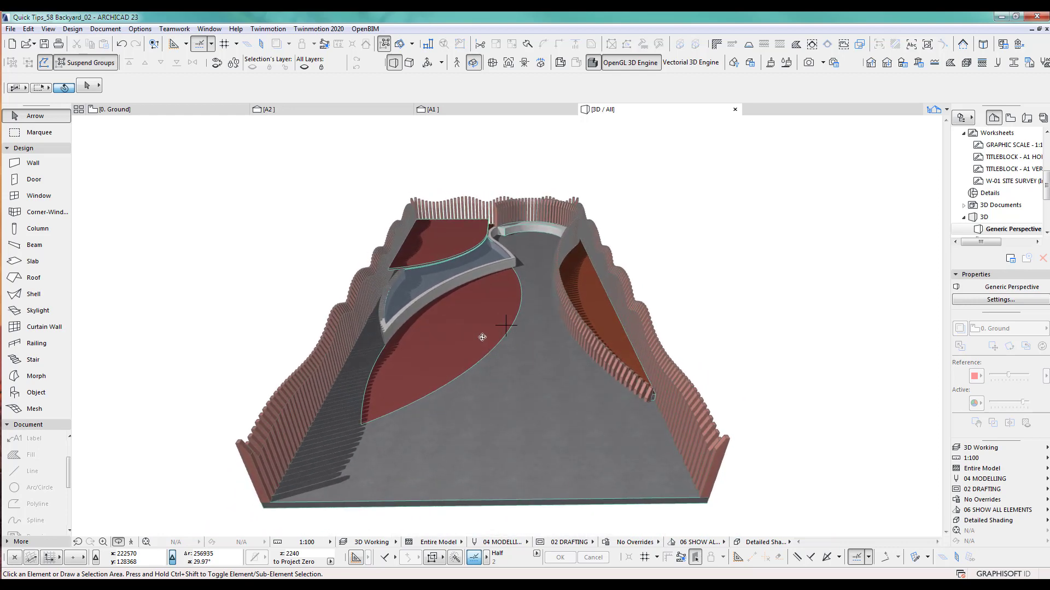
Create a new complex profile named AWood3D.
{"action": "left_click", "coordinate": [1014, 64]}
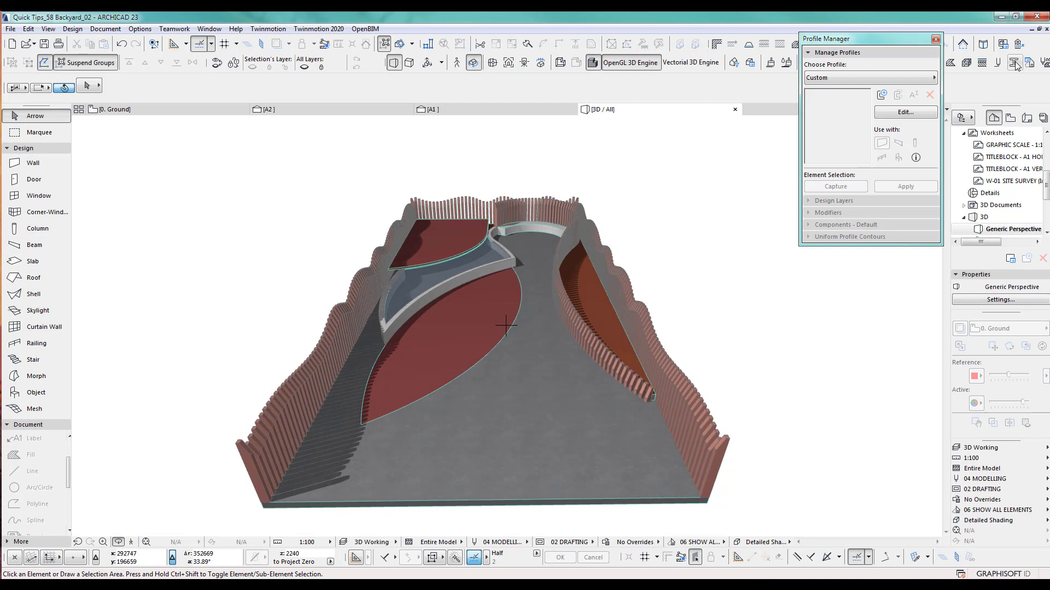
{"action": "left_click", "coordinate": [886, 98]}
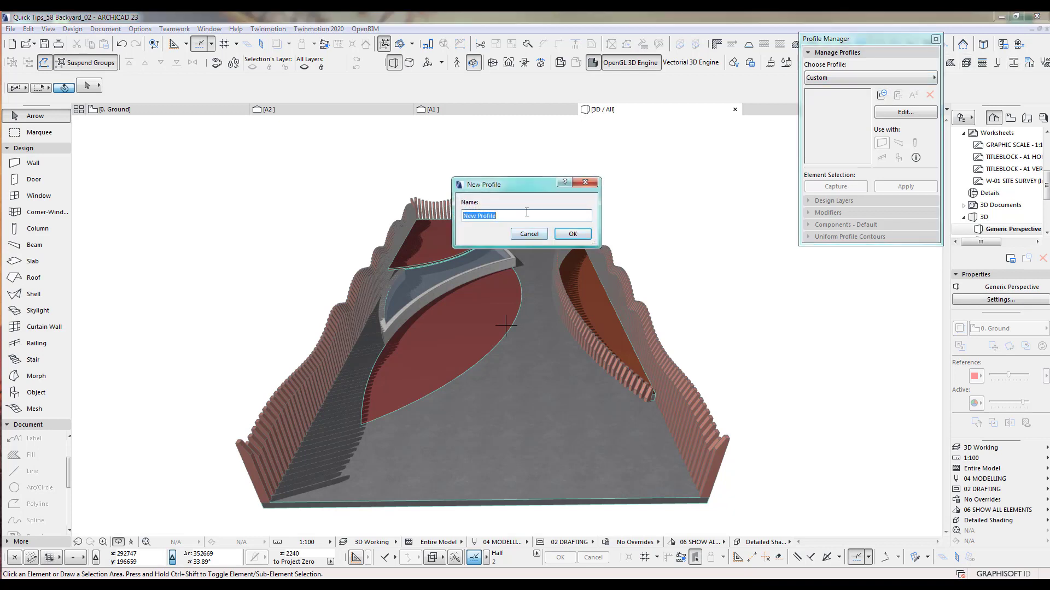
{"action": "type", "text": "AWood3D"}
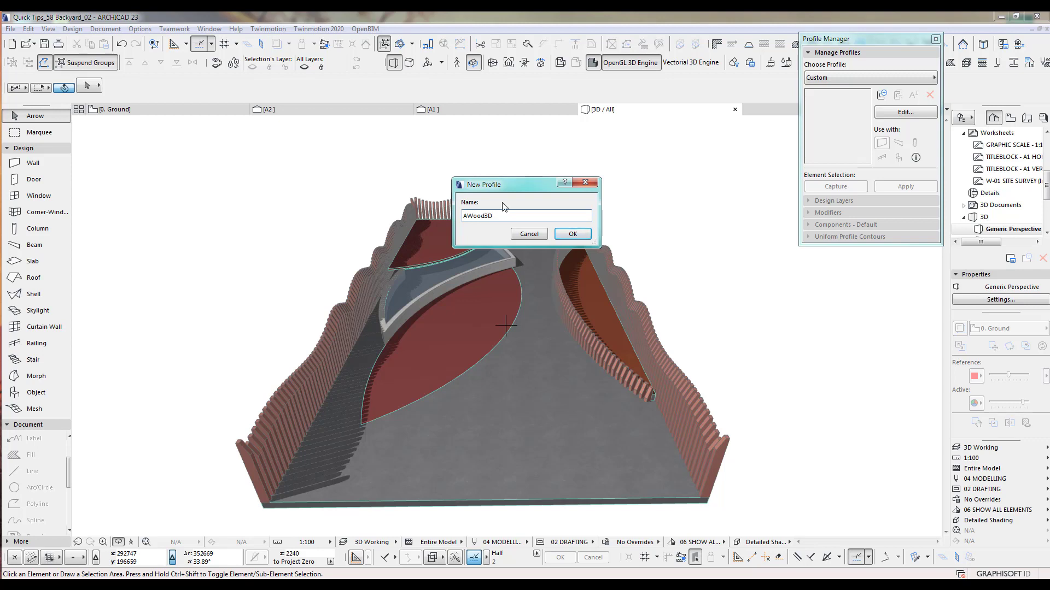
{"action": "left_click", "coordinate": [579, 232]}
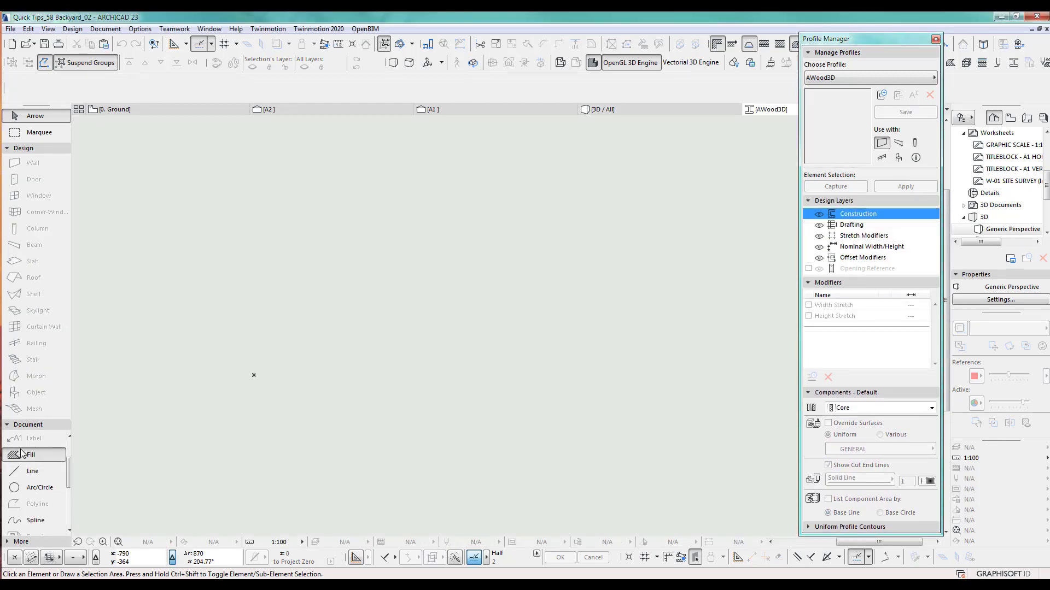
Draw a 30 by 20 mm rectangular fill from the origin of the AWood3D profile.
{"action": "left_click", "coordinate": [22, 453]}
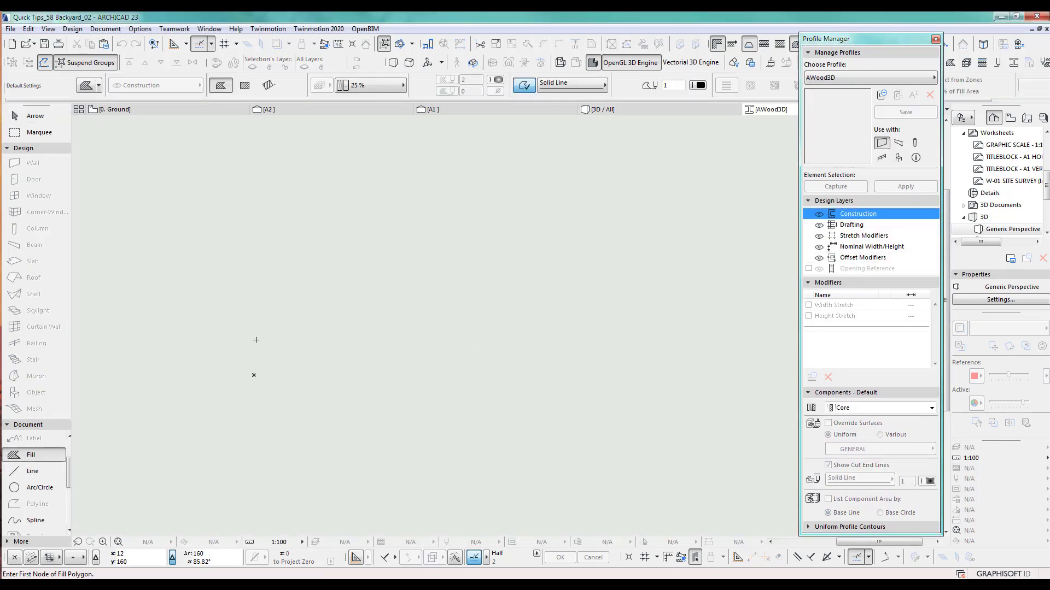
{"action": "left_click", "coordinate": [245, 85]}
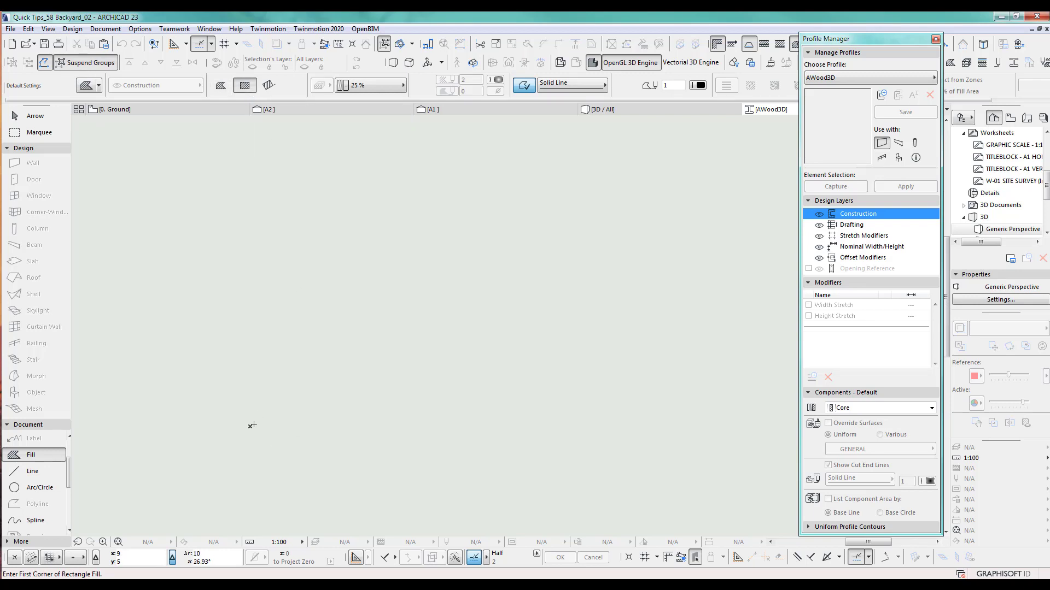
{"action": "left_click", "coordinate": [252, 425]}
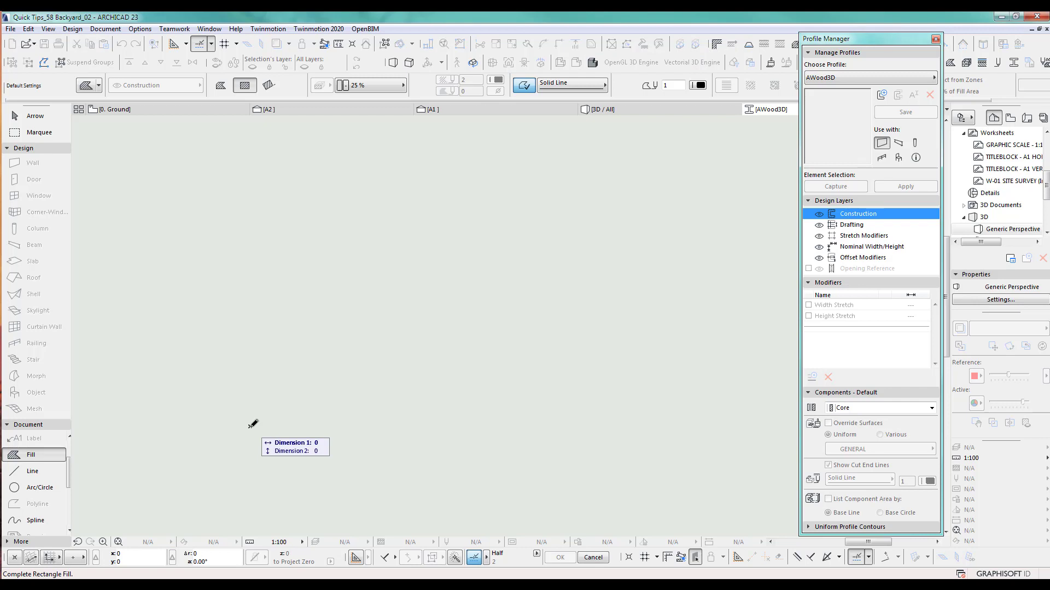
{"action": "key", "text": "x"}
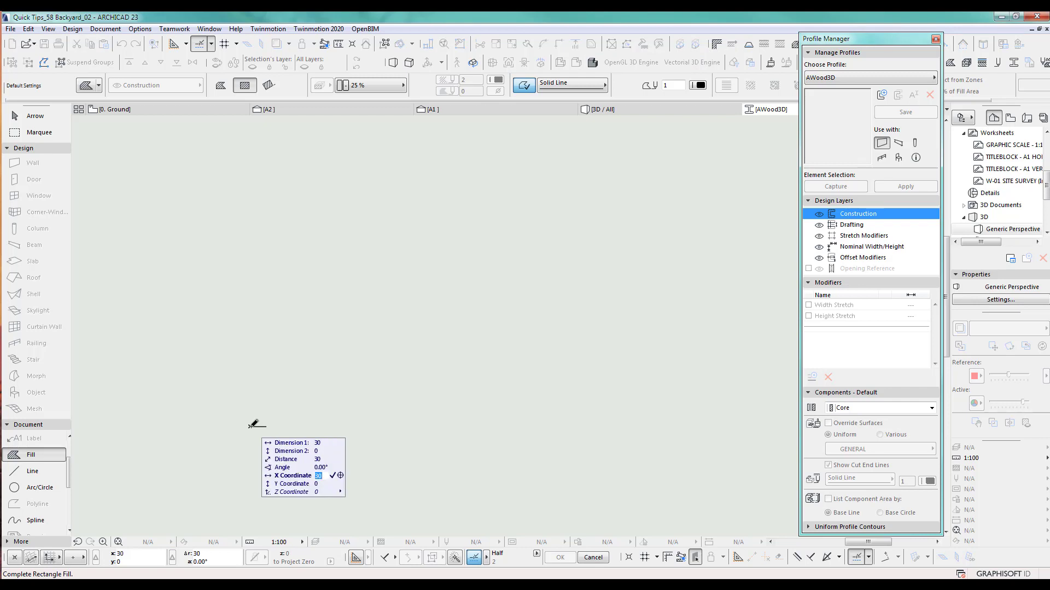
{"action": "key", "text": "Tab"}
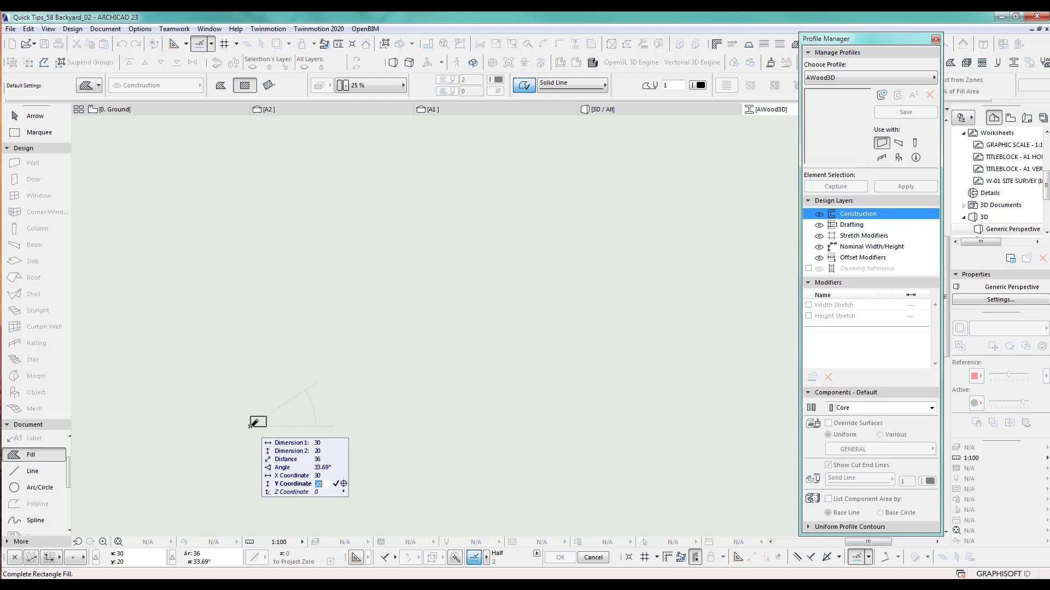
{"action": "key", "text": "Return"}
{"action": "scroll", "coordinate": [235, 436], "scroll_direction": "up", "scroll_amount": 5}
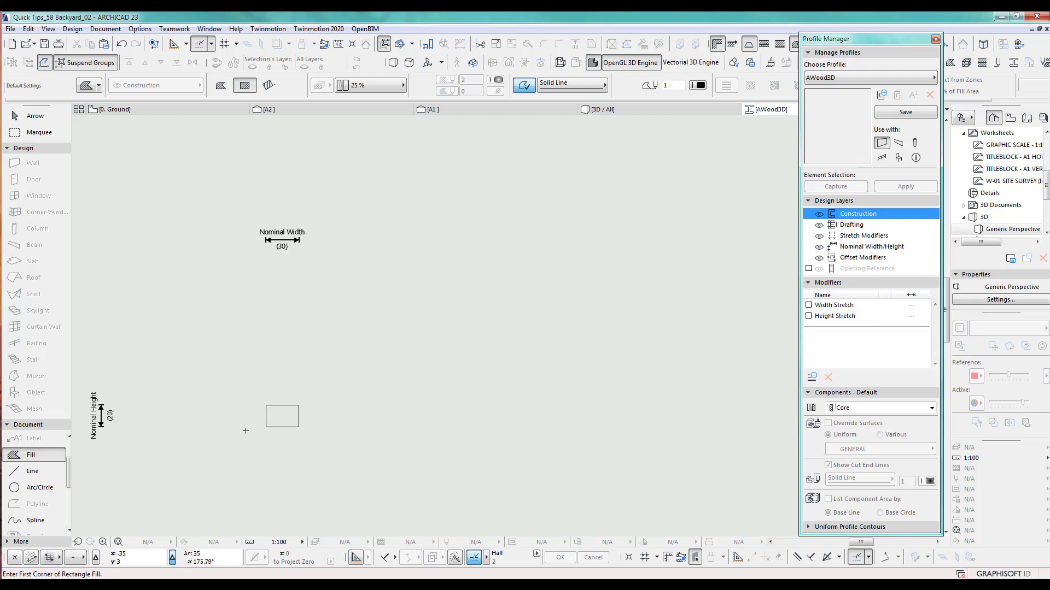
Copy the rectangular fill 40 mm horizontally beside the original and save the AWood3D profile.
{"action": "middle_click_drag", "start_coordinate": [259, 405], "coordinate": [219, 359]}
{"action": "left_click", "coordinate": [268, 380], "text": "shift"}
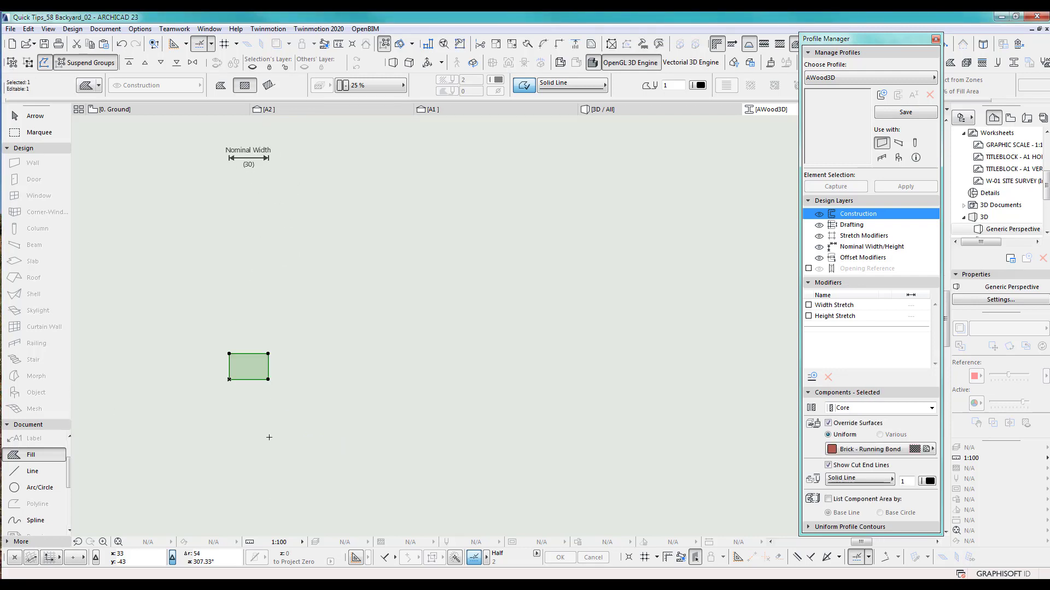
{"action": "key", "text": "ctrl+alt+d"}
{"action": "left_click", "coordinate": [229, 379]}
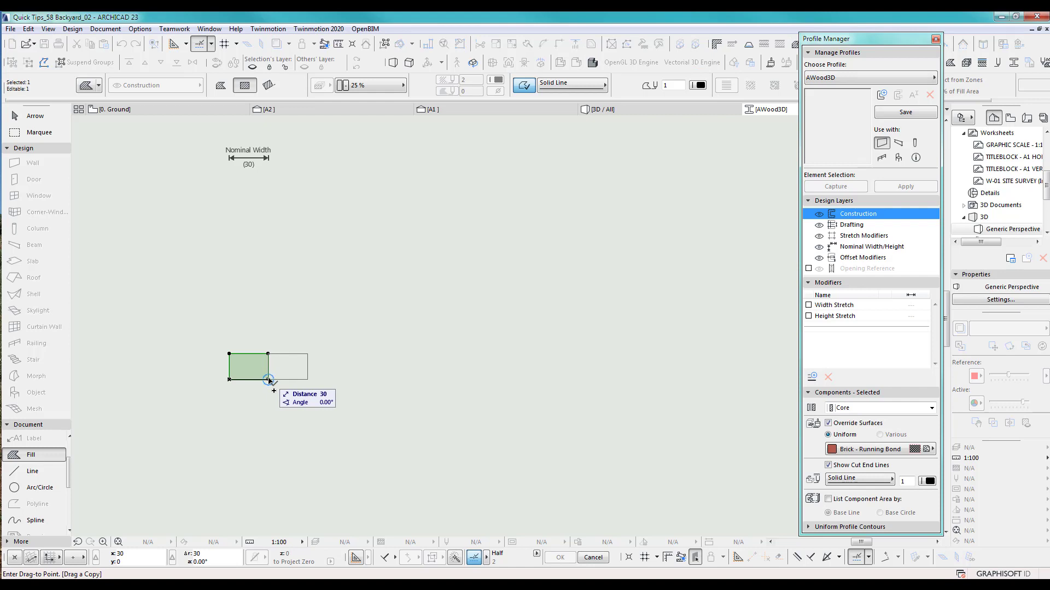
{"action": "type", "text": "40"}
{"action": "key", "text": "Return"}
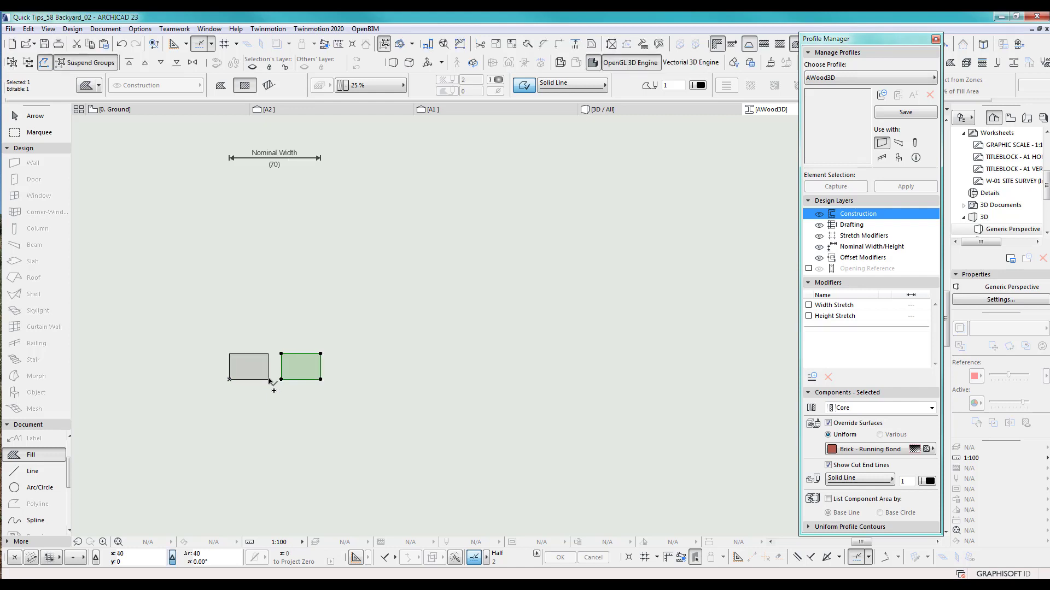
{"action": "key", "text": "Escape"}
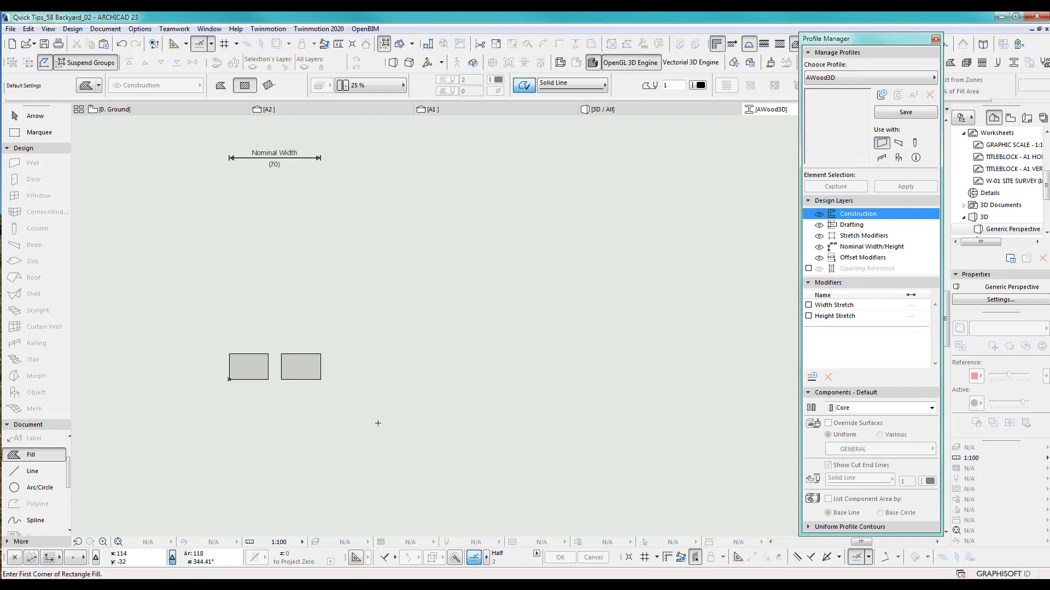
{"action": "scroll", "coordinate": [370, 389], "scroll_direction": "down", "scroll_amount": 5}
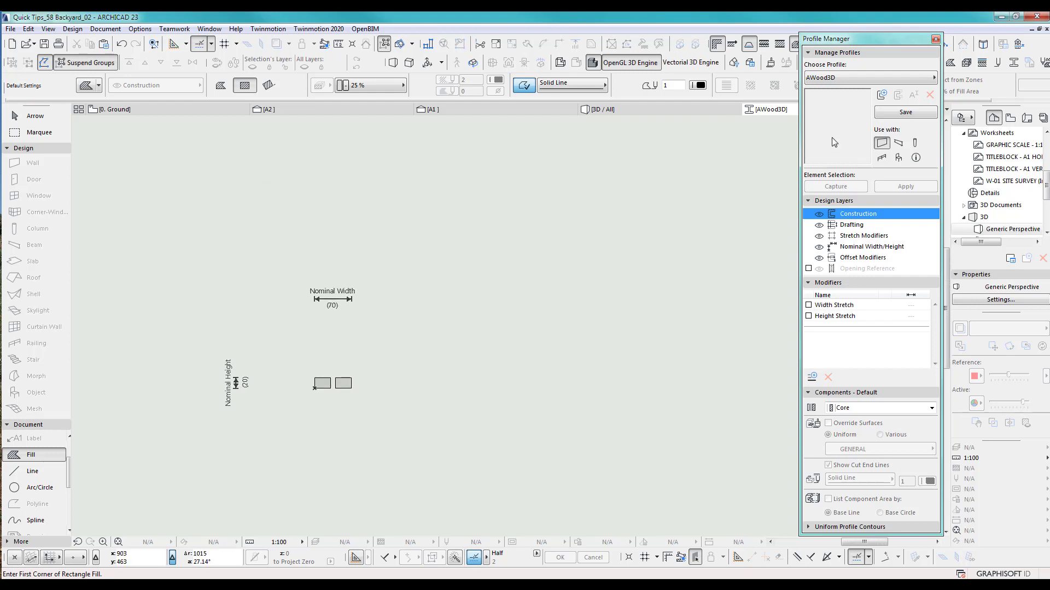
{"action": "left_click", "coordinate": [897, 114]}
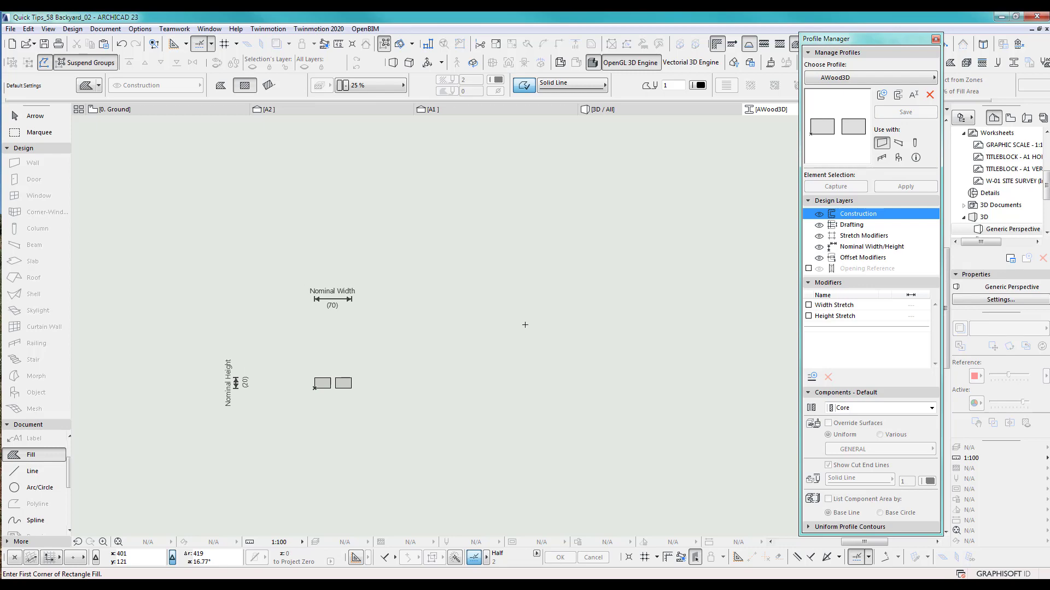
Set the thickness of the raised deck slab beside the pond to 60 mm from the Ground floor plan.
{"action": "key", "text": "F2"}
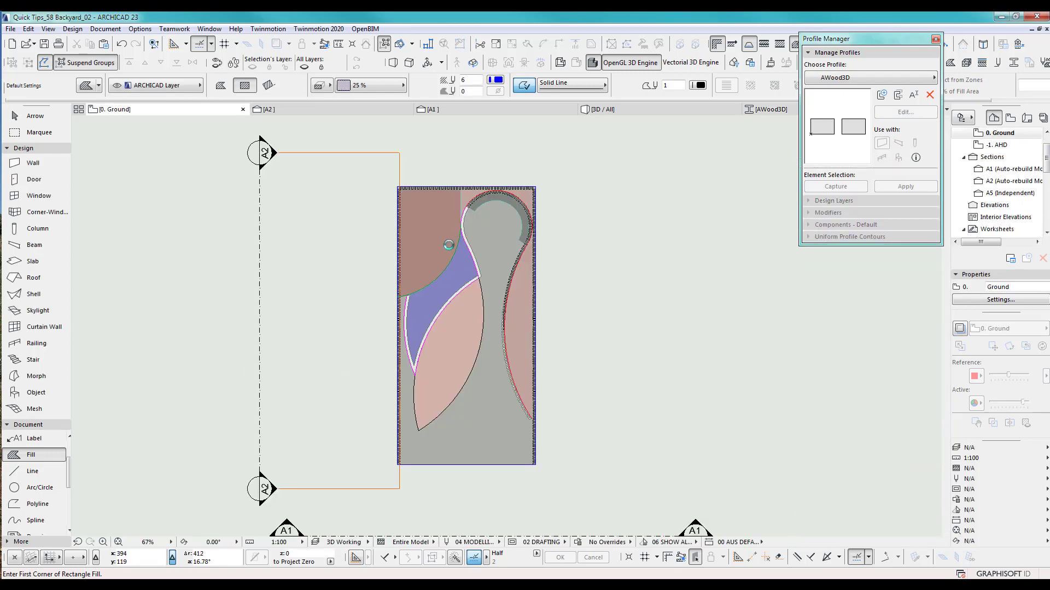
{"action": "scroll", "coordinate": [444, 243], "scroll_direction": "up", "scroll_amount": 3}
{"action": "scroll", "coordinate": [444, 242], "scroll_direction": "up", "scroll_amount": 3}
{"action": "left_click", "coordinate": [435, 251], "text": "shift"}
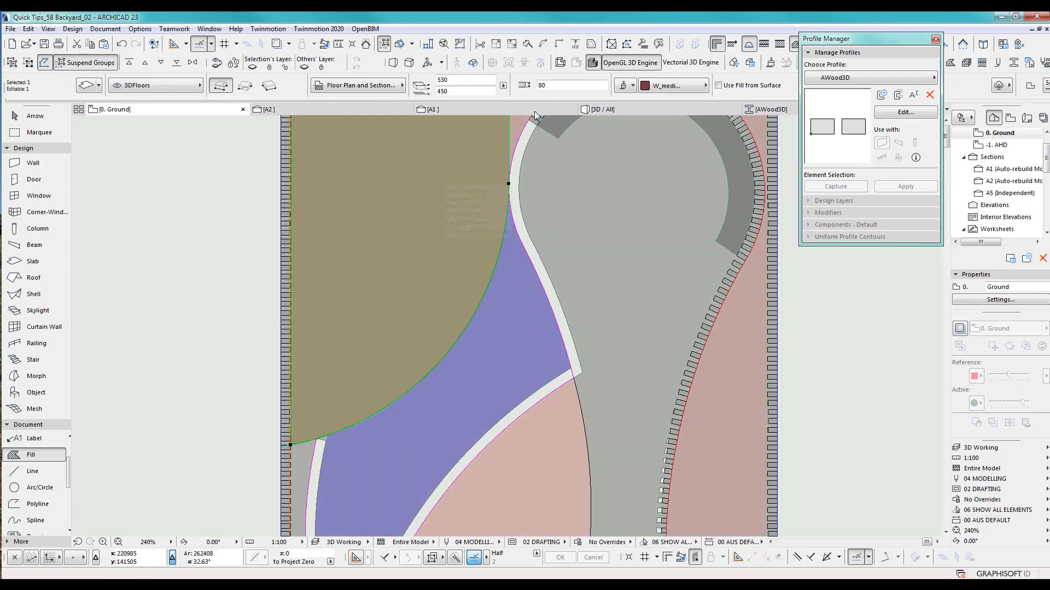
{"action": "left_click", "coordinate": [555, 86]}
Raise the deck slab beside the pond in the 3D view to a bottom elevation of 525 mm.
{"action": "key", "text": "F3"}
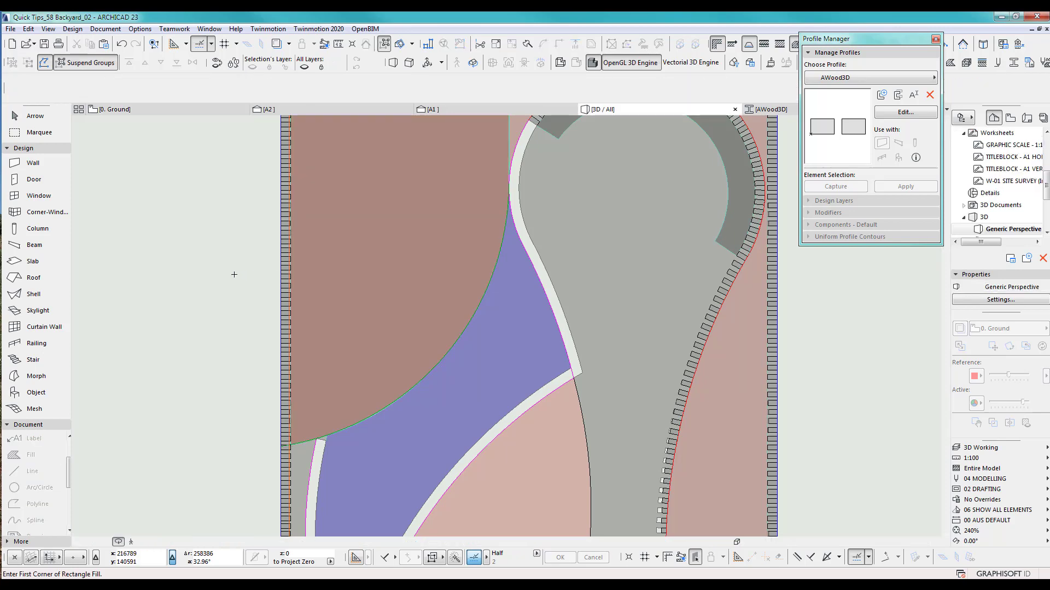
{"action": "scroll", "coordinate": [459, 207], "scroll_direction": "up", "scroll_amount": 8}
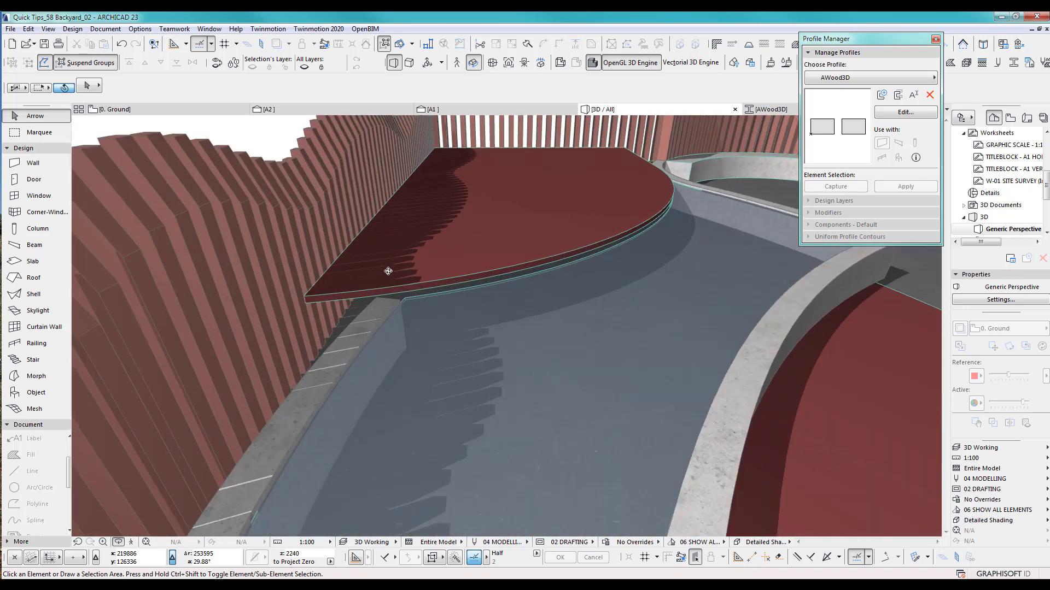
{"action": "scroll", "coordinate": [123, 159], "scroll_direction": "down", "scroll_amount": 3}
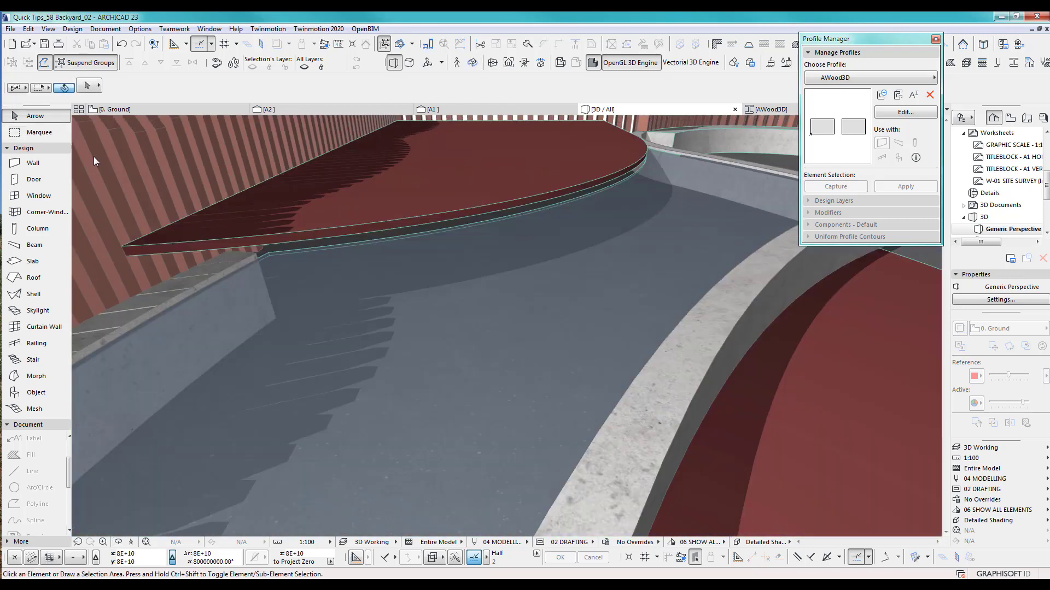
{"action": "left_click", "coordinate": [125, 255]}
{"action": "left_click", "coordinate": [121, 246]}
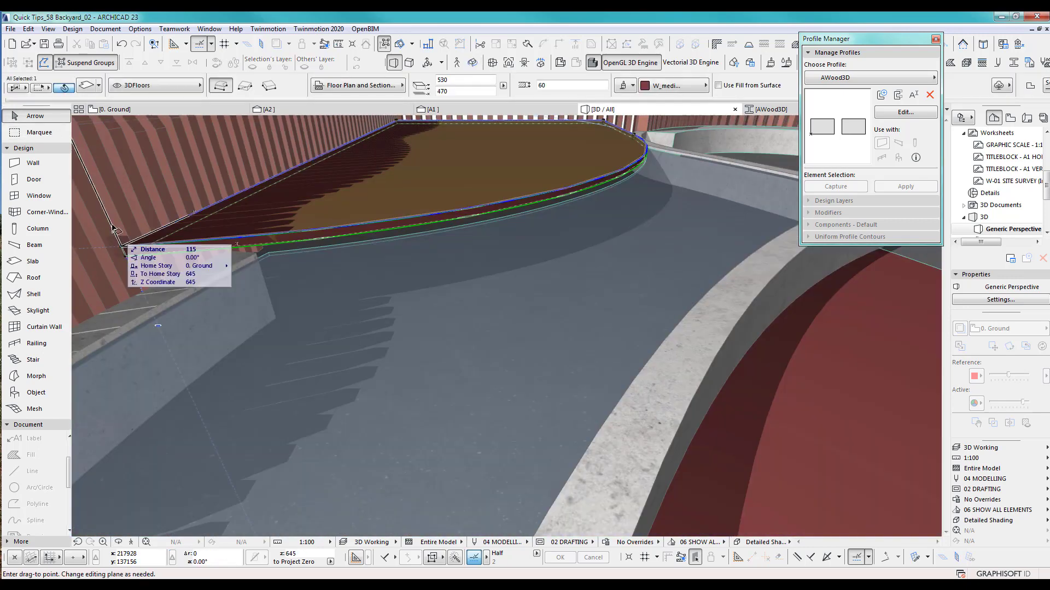
{"action": "left_click", "coordinate": [117, 239]}
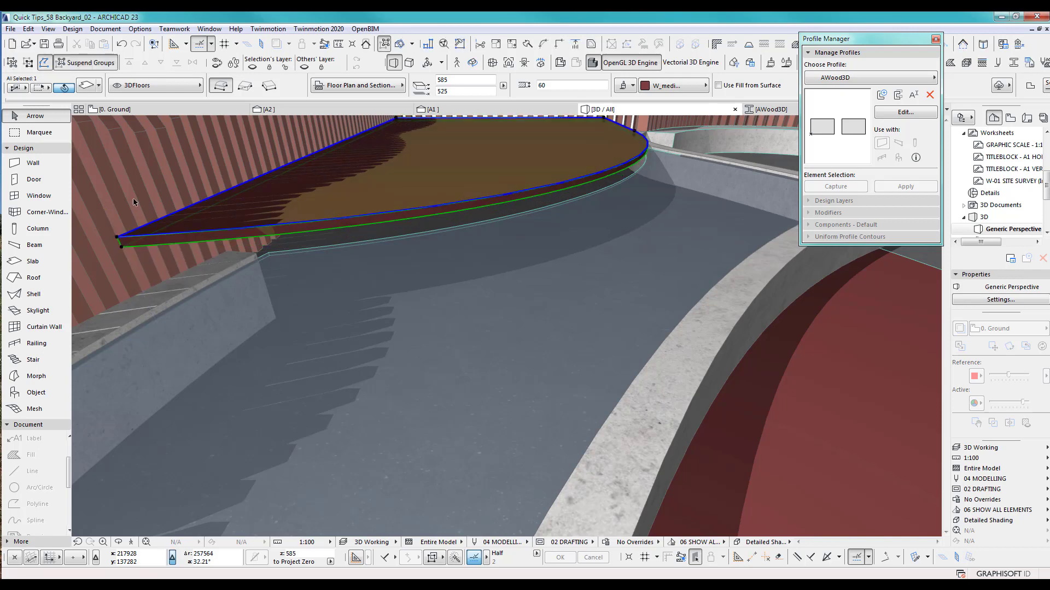
Try to stretch the deck slab's thickness down towards the pond wall, and undo the stretch.
{"action": "left_click", "coordinate": [121, 247]}
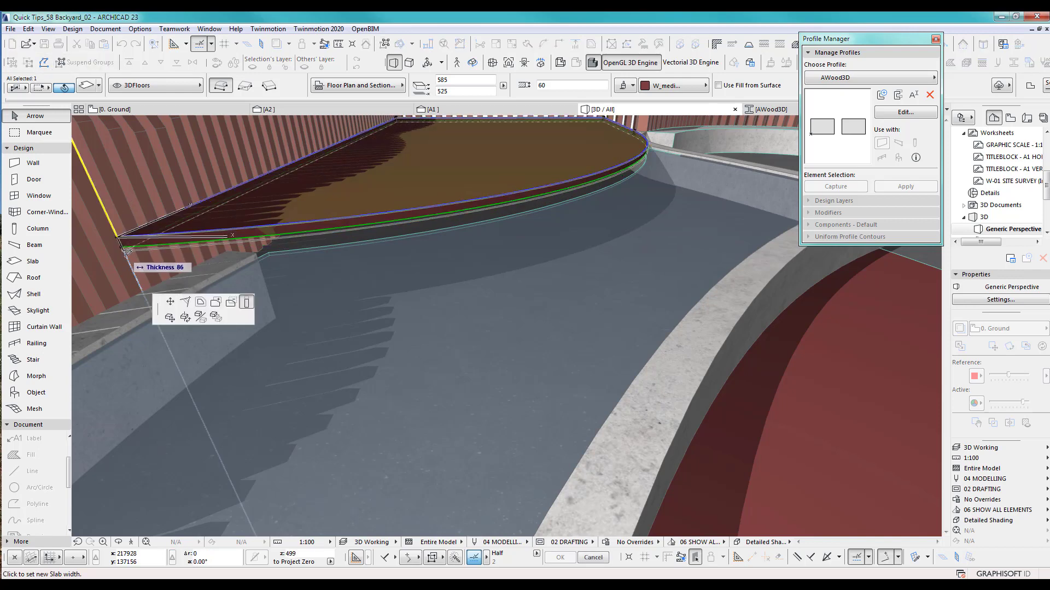
{"action": "left_click", "coordinate": [258, 253]}
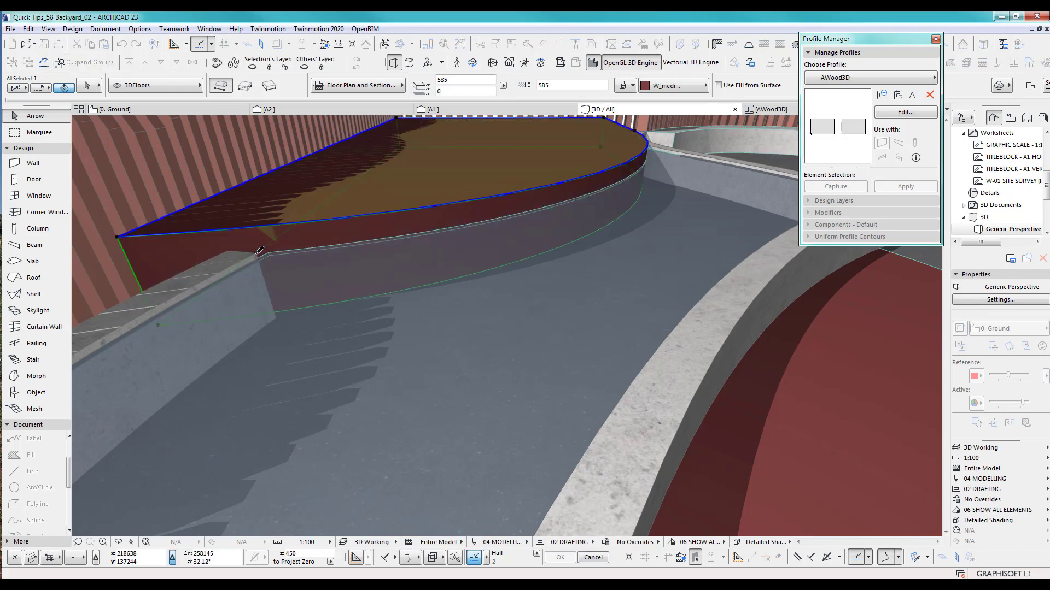
{"action": "key", "text": "ctrl+z"}
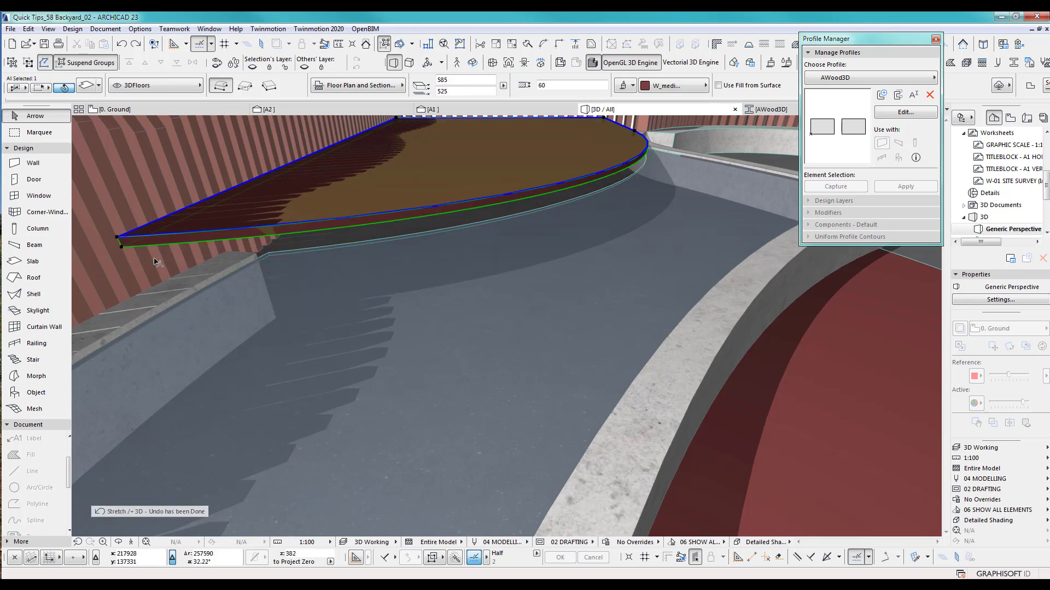
Move the deck slab vertically so its underside rests on the pond wall top at 450 mm.
{"action": "key", "text": "ctrl+d"}
{"action": "left_click", "coordinate": [122, 248]}
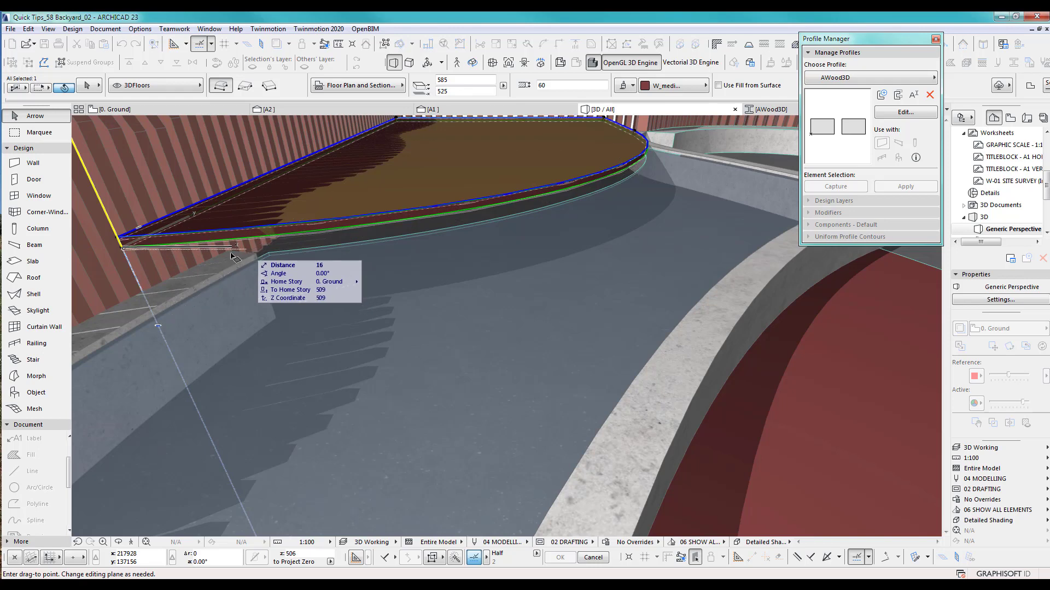
{"action": "left_click", "coordinate": [255, 255]}
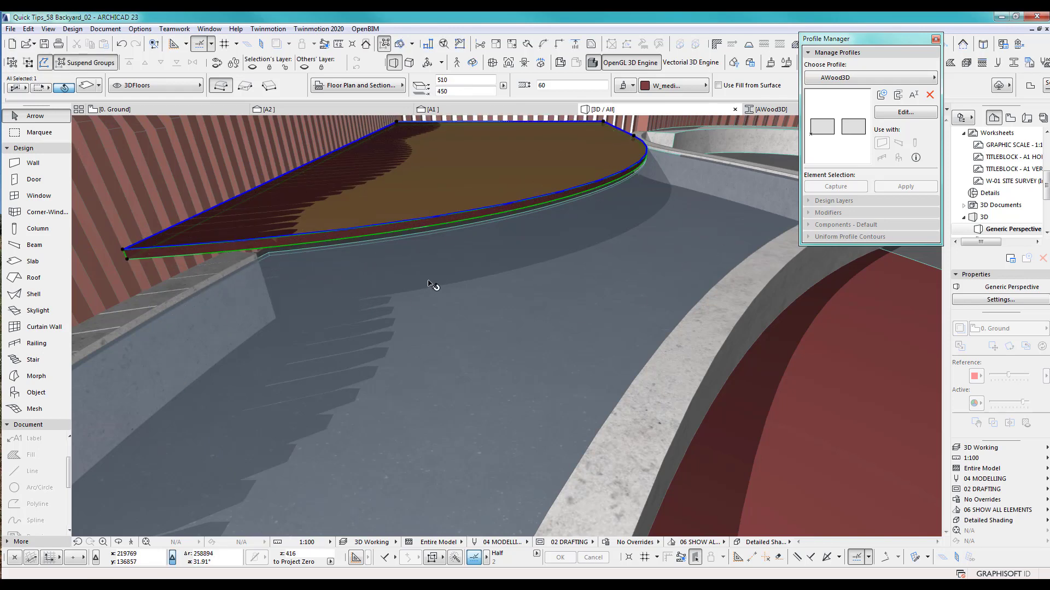
{"action": "scroll", "coordinate": [432, 284], "scroll_direction": "down", "scroll_amount": 8}
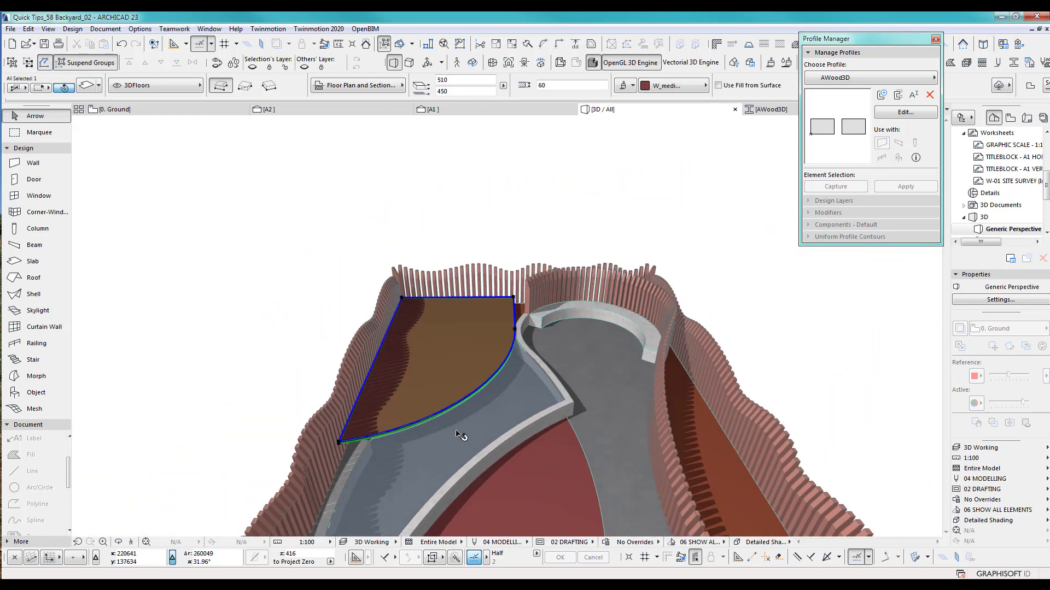
{"action": "middle_click_drag", "start_coordinate": [460, 435], "coordinate": [455, 326], "text": "shift"}
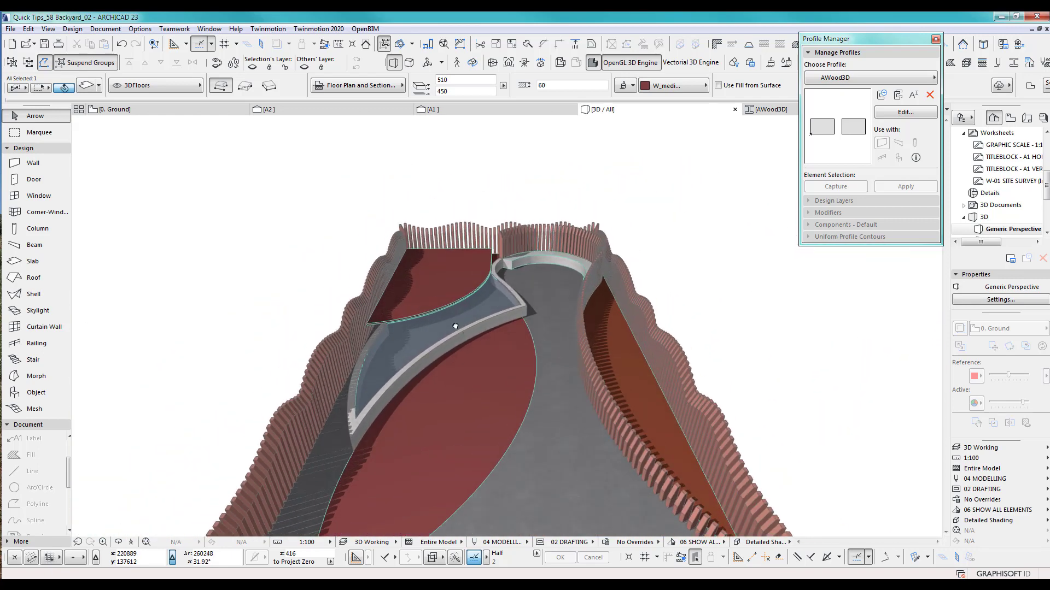
Deselect the deck slab and reopen the AWood3D profile for editing.
{"action": "left_click", "coordinate": [739, 230]}
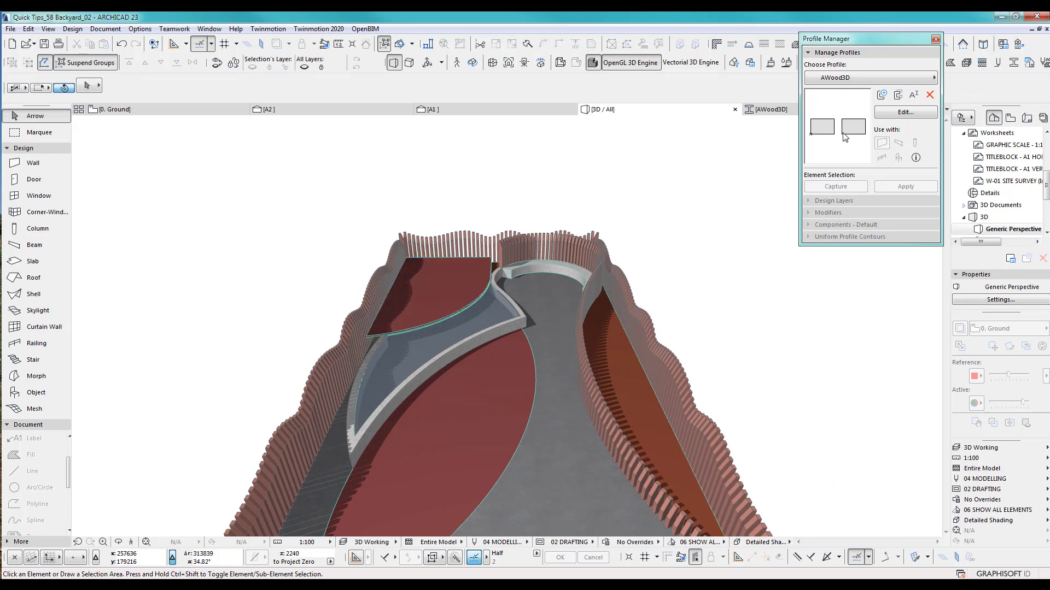
{"action": "left_click", "coordinate": [905, 113]}
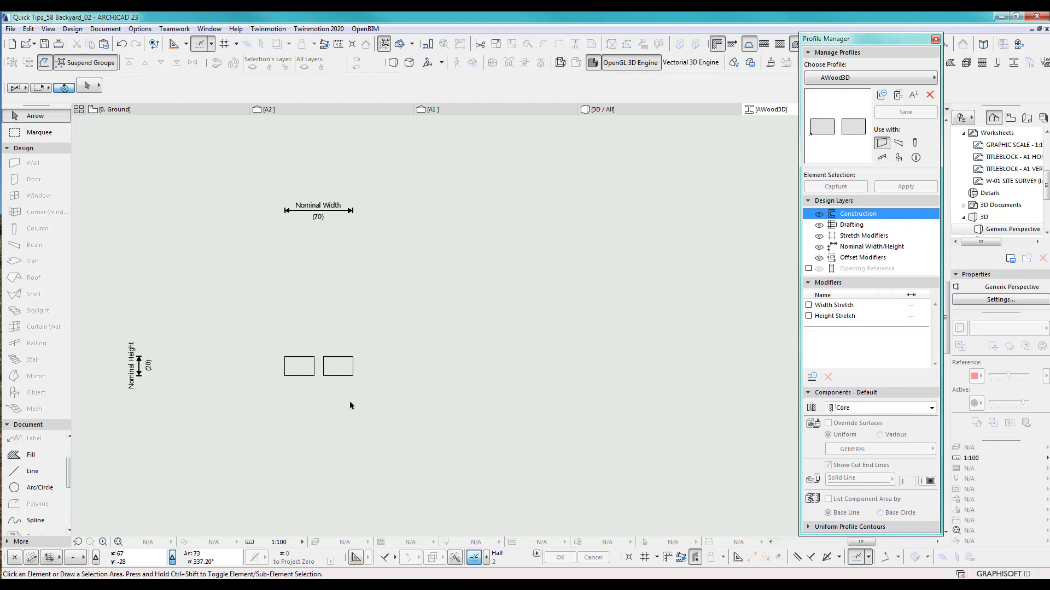
{"action": "scroll", "coordinate": [397, 306], "scroll_direction": "up", "scroll_amount": 3}
Try to offset the upper edge of the first rectangle by 70 mm with both fills selected, and undo it.
{"action": "left_click", "coordinate": [399, 293]}
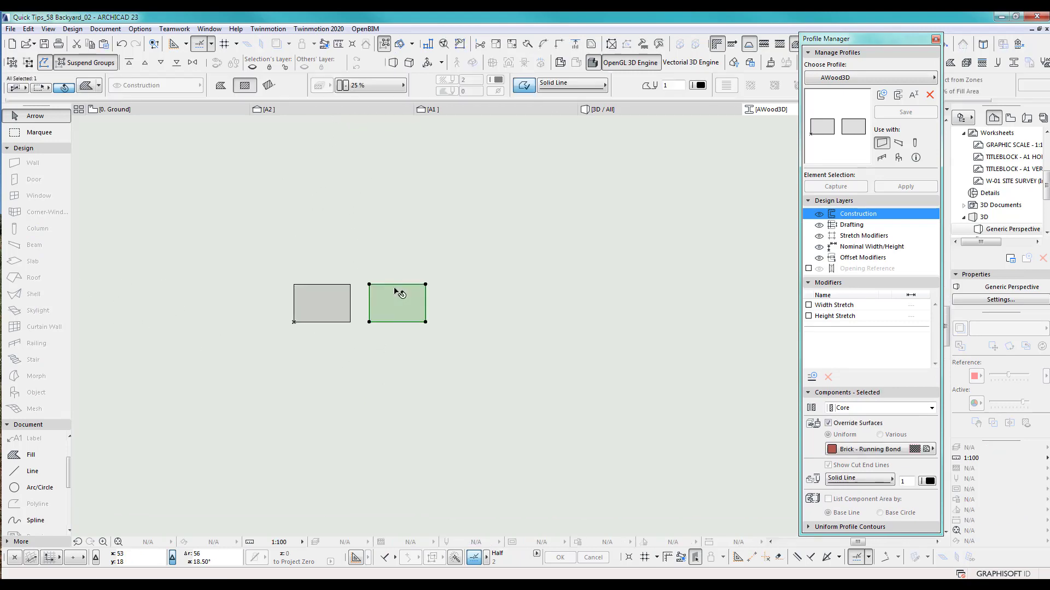
{"action": "left_click", "coordinate": [341, 296], "text": "shift"}
{"action": "left_click", "coordinate": [338, 285]}
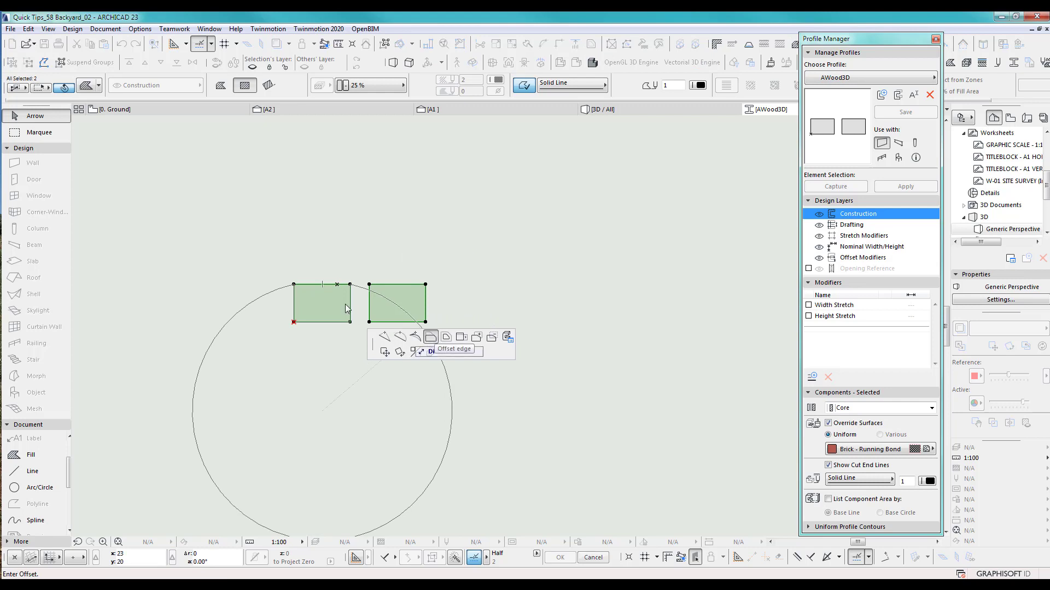
{"action": "left_click", "coordinate": [431, 337]}
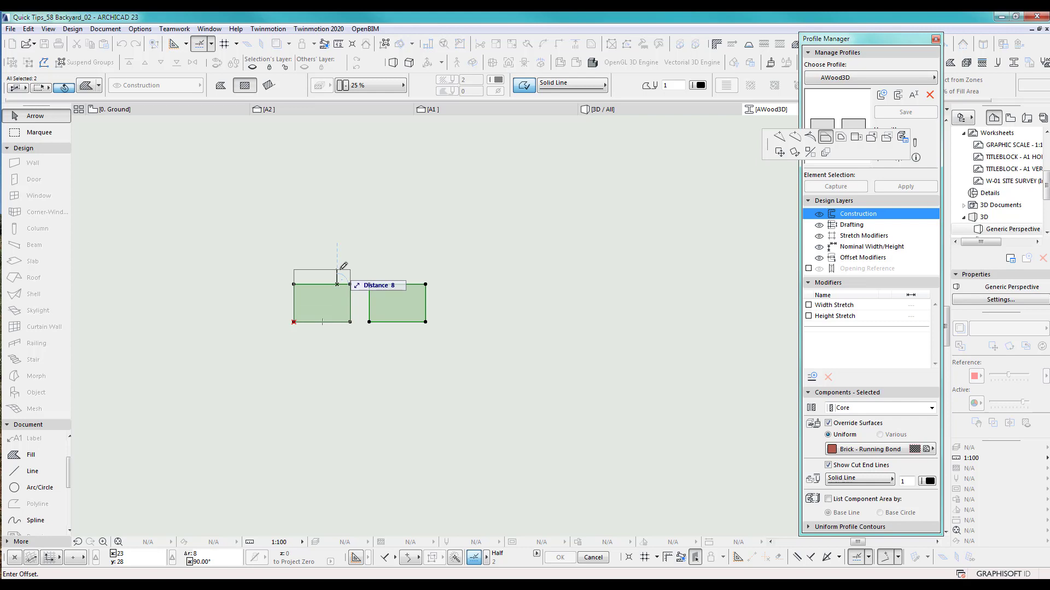
{"action": "type", "text": "70"}
{"action": "key", "text": "Return"}
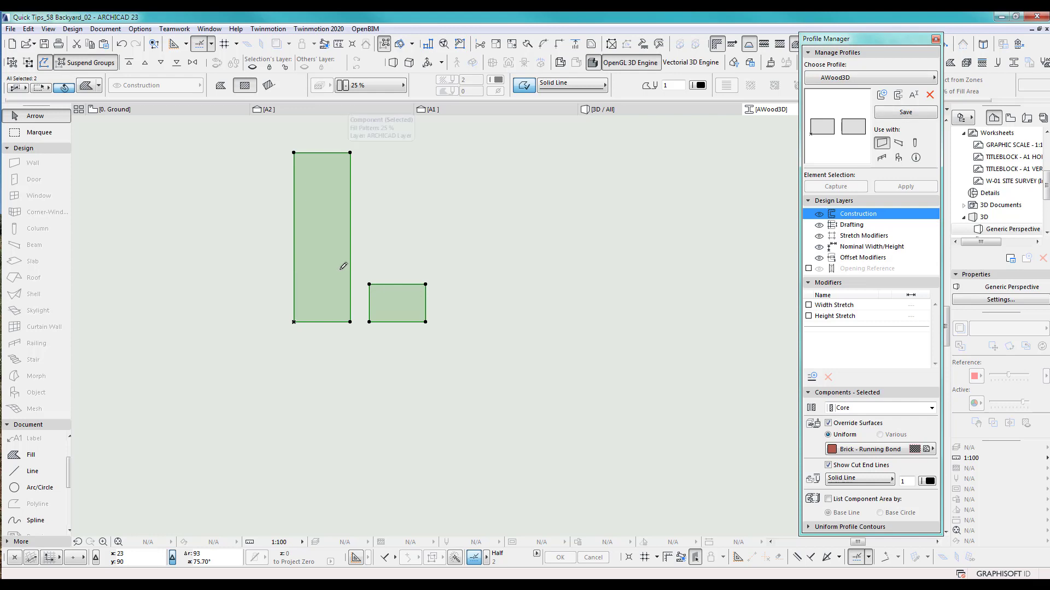
{"action": "key", "text": "ctrl+z"}
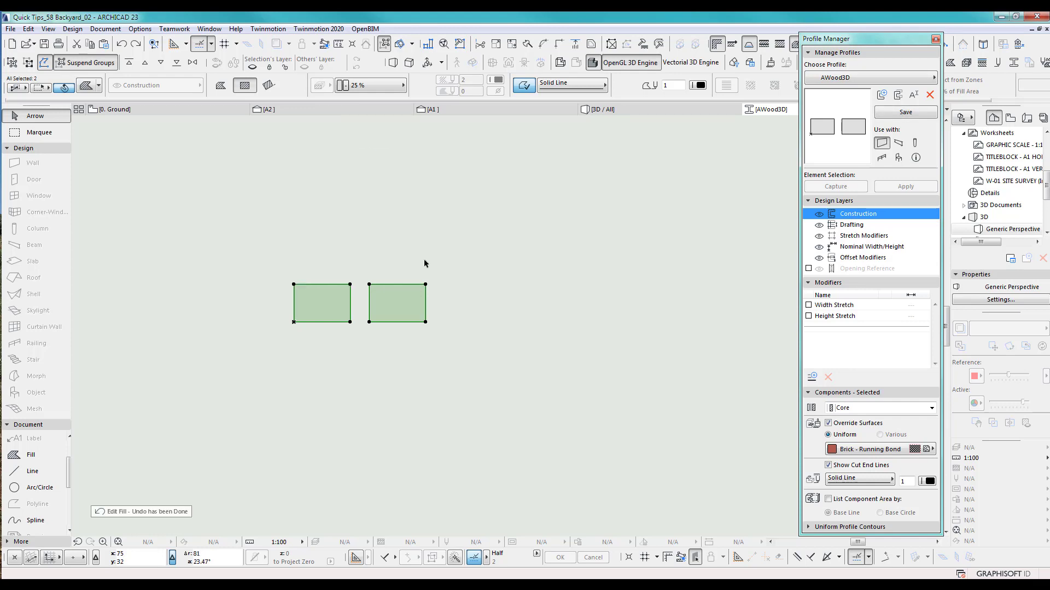
{"action": "key", "text": "Escape"}
Stretch the upper edges of both rectangles together to a Y coordinate of 70 mm using a marquee, and clear the marquee.
{"action": "left_click", "coordinate": [36, 132]}
{"action": "left_click", "coordinate": [246, 261]}
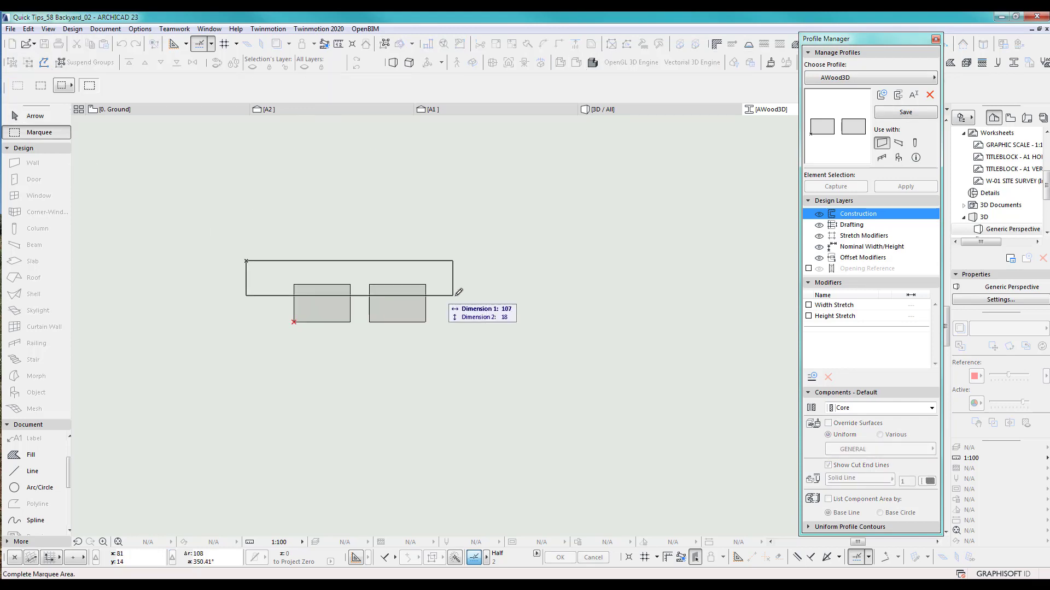
{"action": "left_click", "coordinate": [455, 296]}
{"action": "key", "text": "ctrl+h"}
{"action": "left_click", "coordinate": [293, 284]}
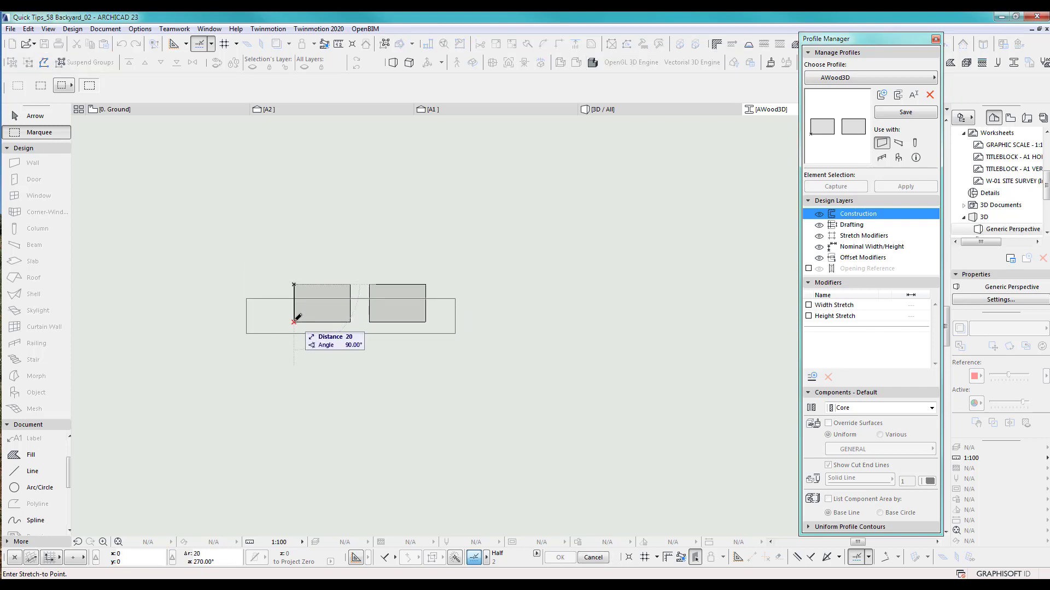
{"action": "key", "text": "y"}
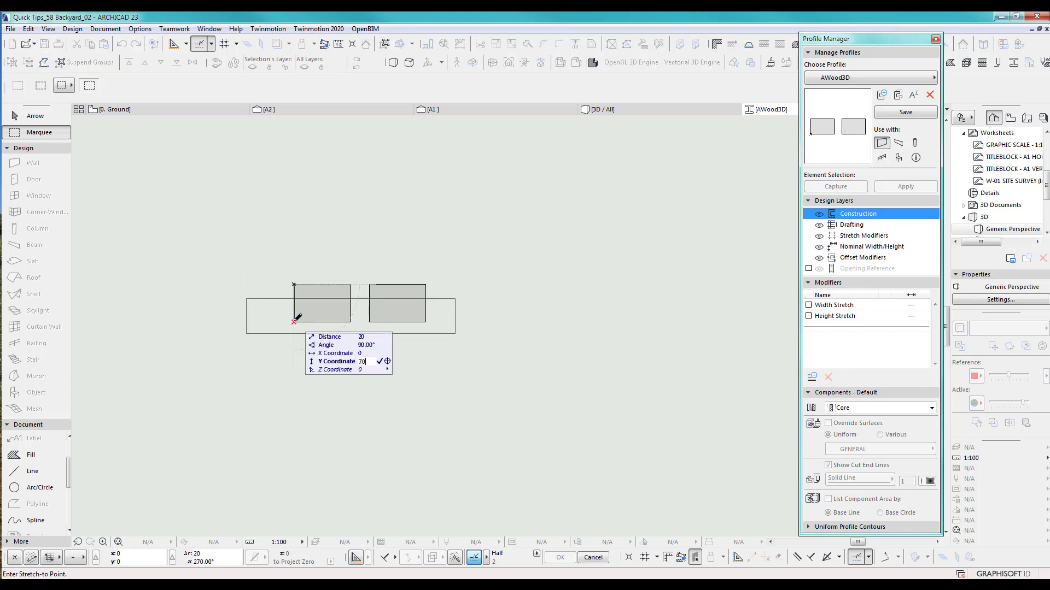
{"action": "key", "text": "Return"}
{"action": "scroll", "coordinate": [444, 240], "scroll_direction": "down", "scroll_amount": 2}
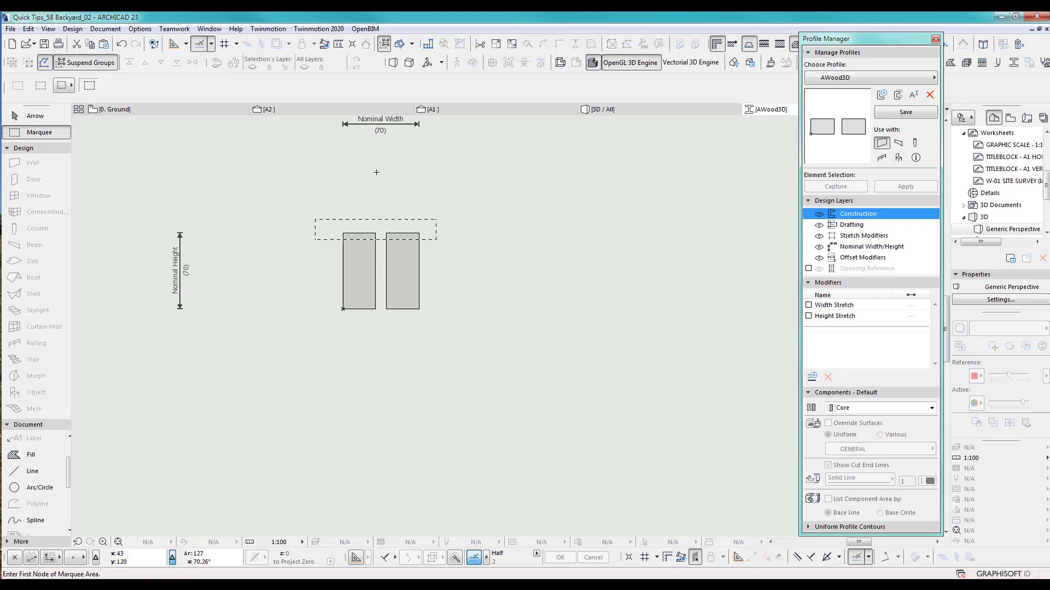
{"action": "left_click", "coordinate": [63, 120]}
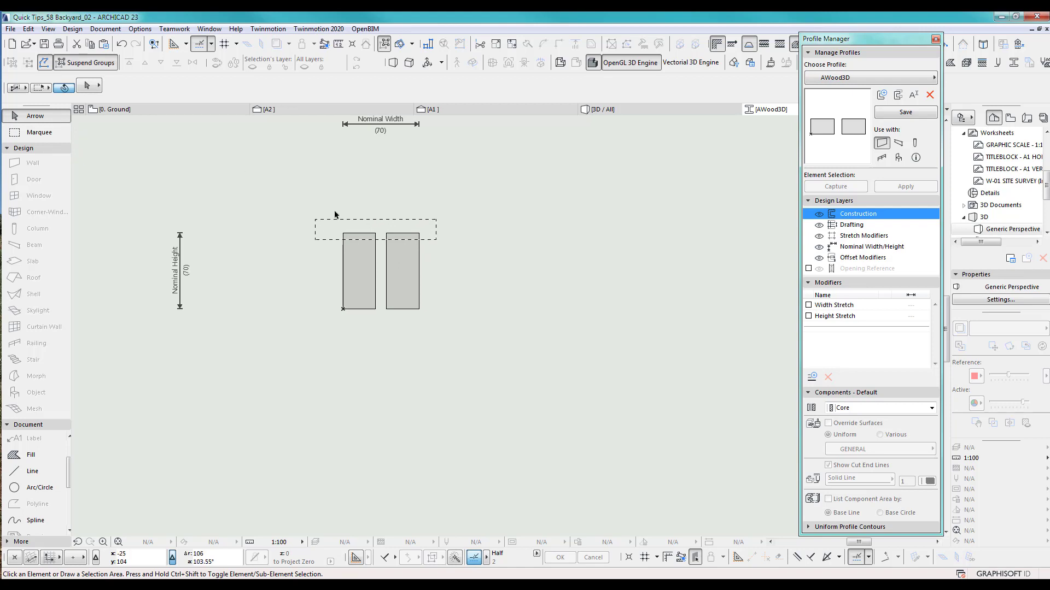
{"action": "left_click", "coordinate": [50, 135]}
{"action": "double_click", "coordinate": [302, 180]}
Draw a rectangular fill that closes the full-height gap between the two profile rectangles.
{"action": "scroll", "coordinate": [371, 223], "scroll_direction": "up", "scroll_amount": 3}
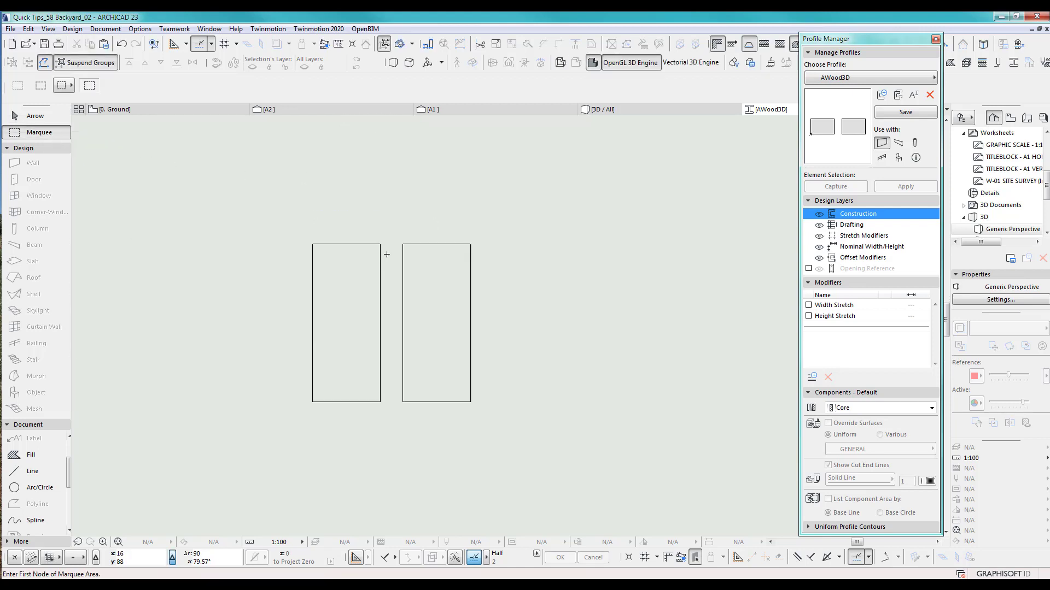
{"action": "left_click", "coordinate": [30, 454]}
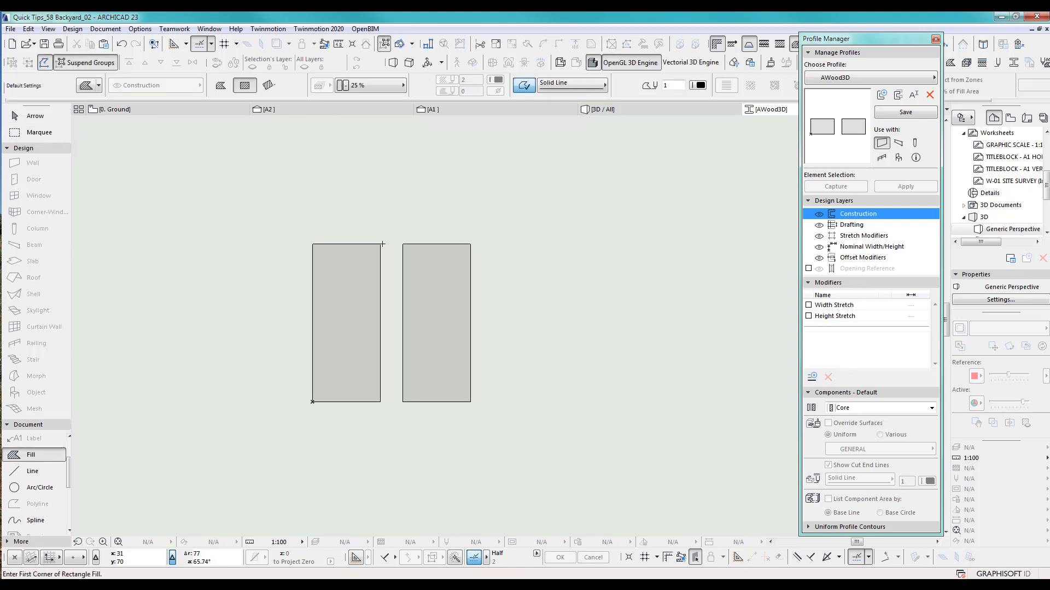
{"action": "left_click", "coordinate": [380, 244]}
{"action": "left_click", "coordinate": [402, 402]}
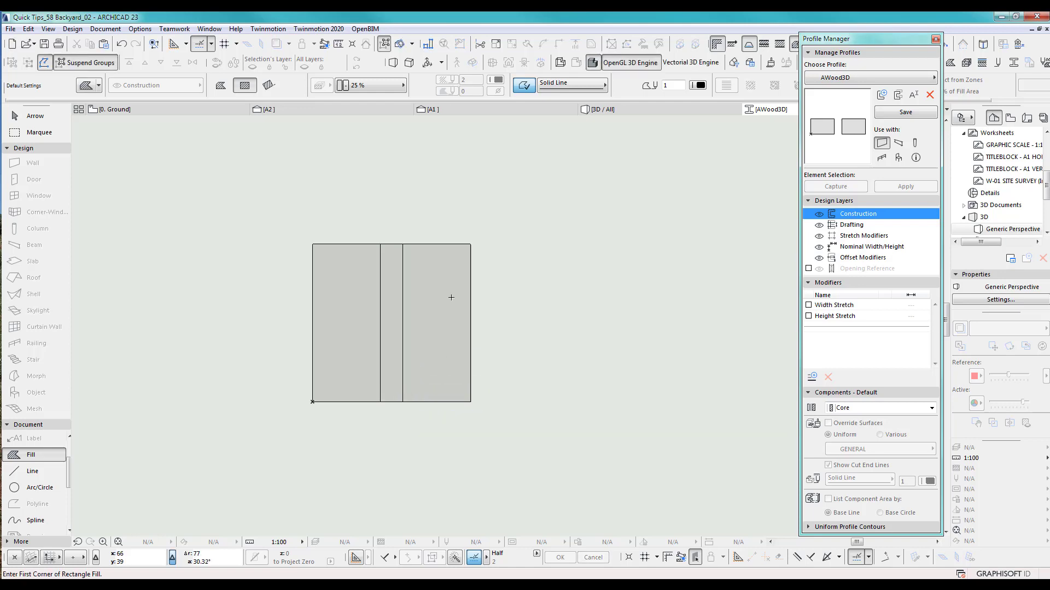
Drag a copy of the narrow gap fill so it adjoins the outer edge of the second profile rectangle.
{"action": "left_click", "coordinate": [395, 298], "text": "shift"}
{"action": "key", "text": "ctrl+shift+d"}
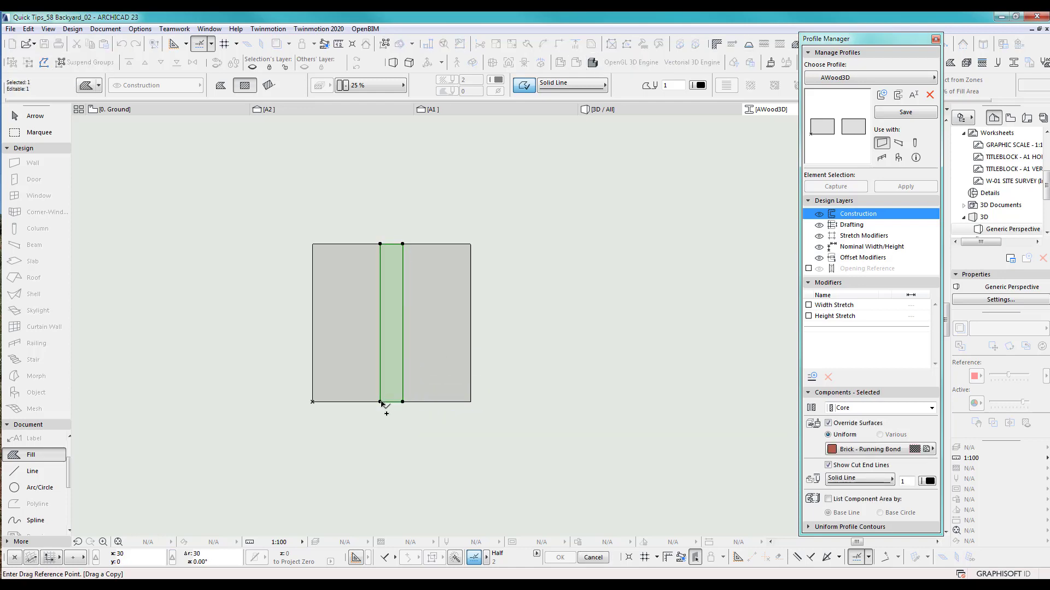
{"action": "left_click", "coordinate": [380, 402]}
{"action": "left_click", "coordinate": [471, 403]}
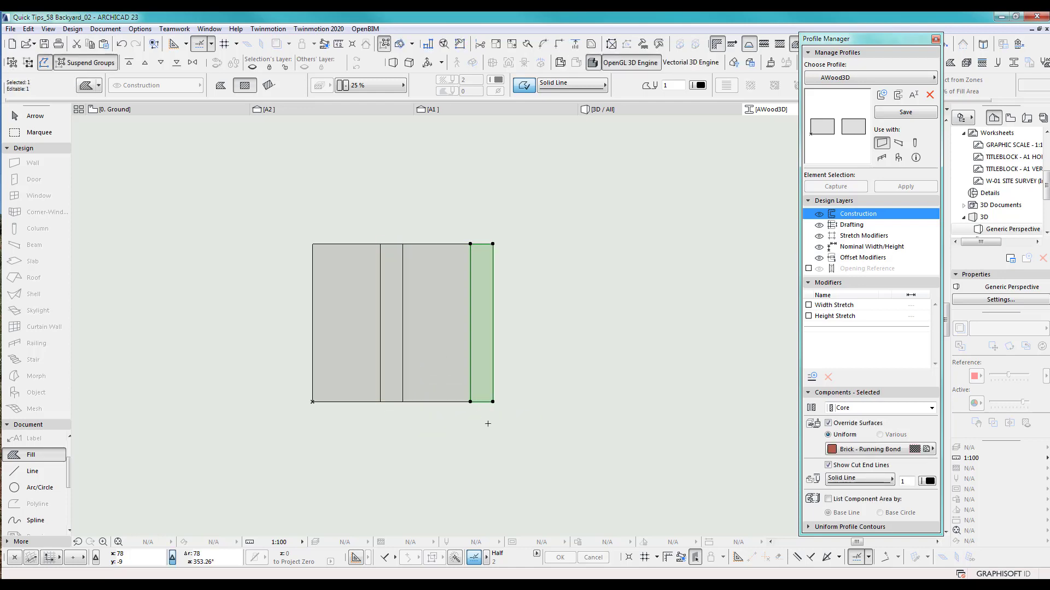
Delete the two wide rectangular fills, keeping only the two narrow slats in the profile.
{"action": "left_click", "coordinate": [440, 352]}
{"action": "left_click", "coordinate": [351, 355], "text": "shift"}
{"action": "key", "text": "Delete"}
{"action": "scroll", "coordinate": [425, 360], "scroll_direction": "down", "scroll_amount": 5}
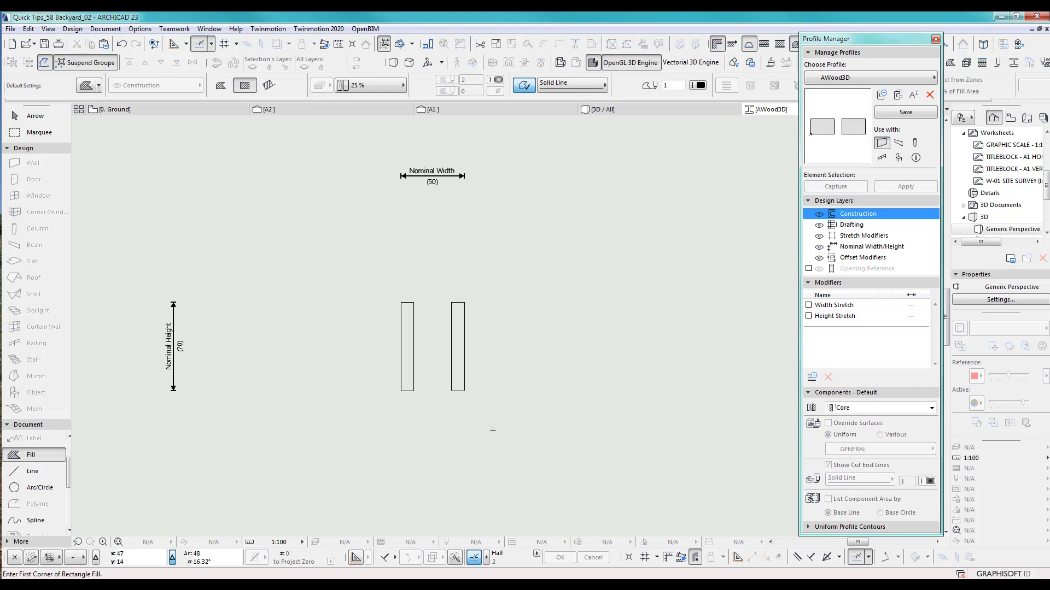
Multiply the second slat at 40 mm spacing without picking a path, to an overall width of about 2210 mm, and save the profile.
{"action": "scroll", "coordinate": [274, 338], "scroll_direction": "up", "scroll_amount": 3}
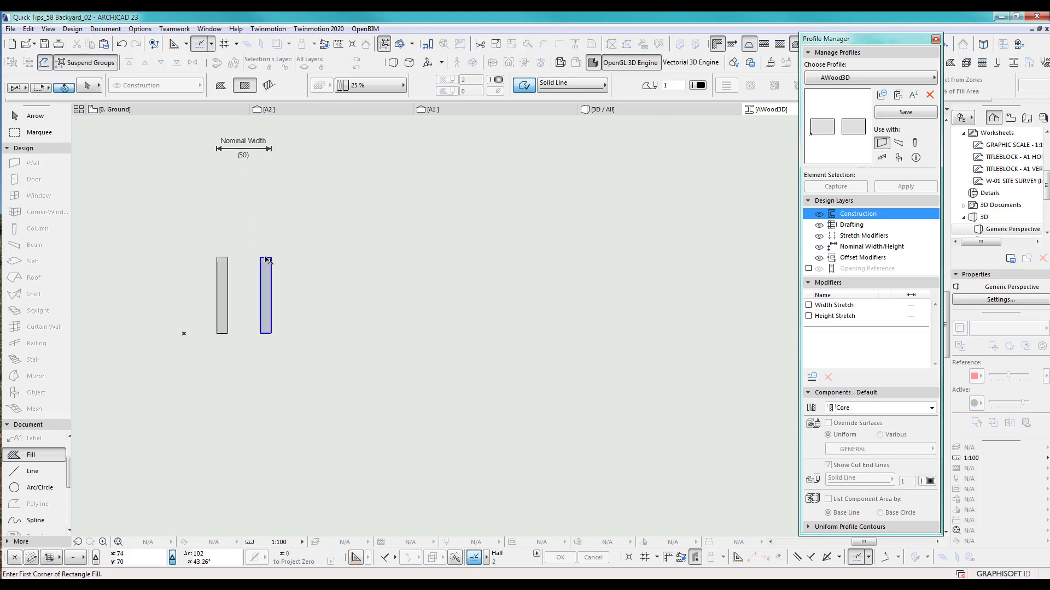
{"action": "left_click", "coordinate": [265, 295], "text": "shift"}
{"action": "key", "text": "ctrl+u"}
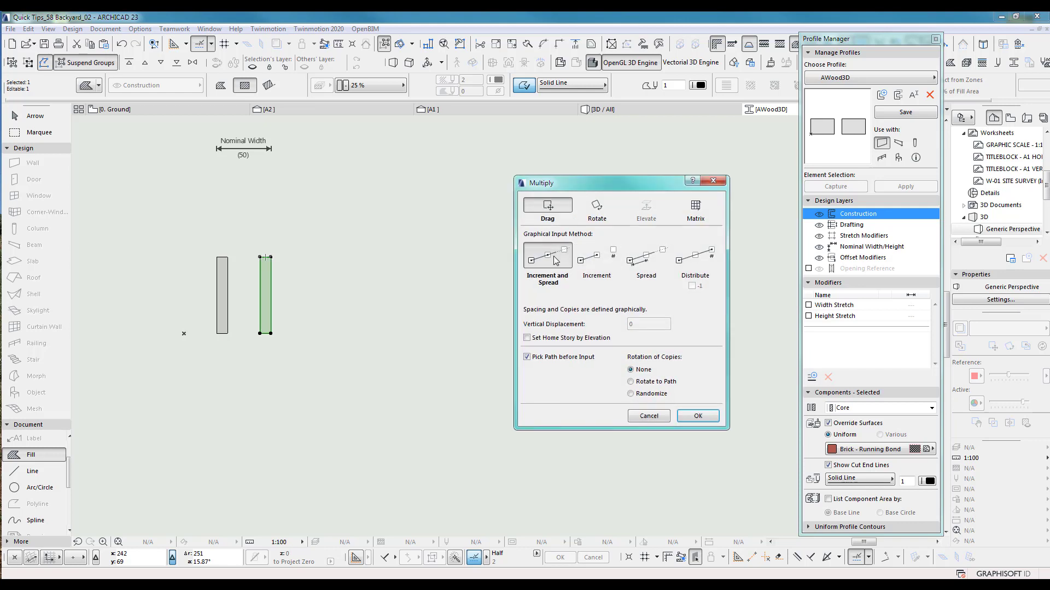
{"action": "left_click", "coordinate": [540, 357]}
{"action": "left_click", "coordinate": [698, 416]}
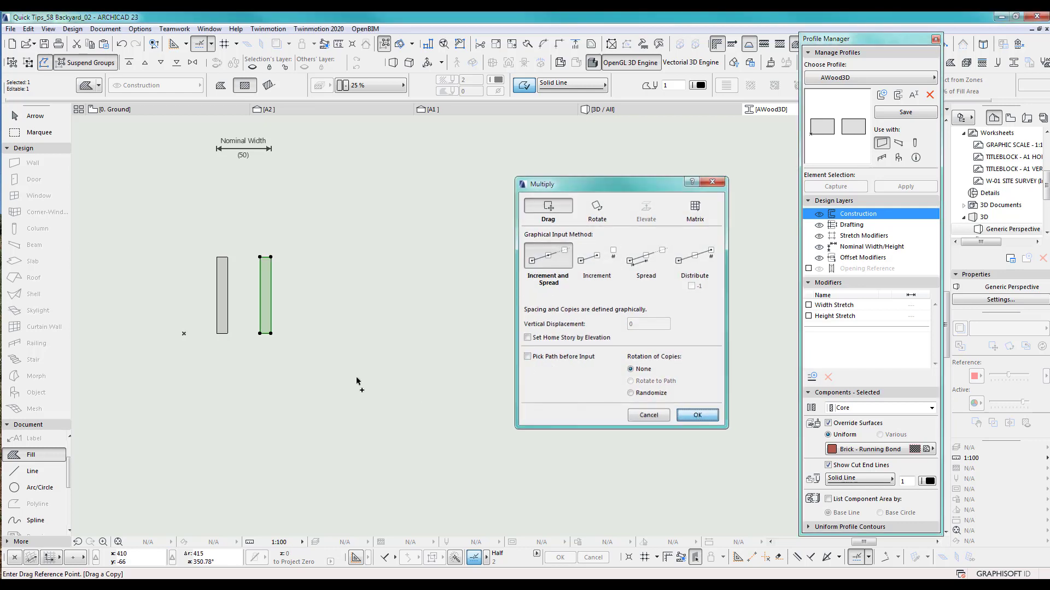
{"action": "left_click", "coordinate": [228, 334]}
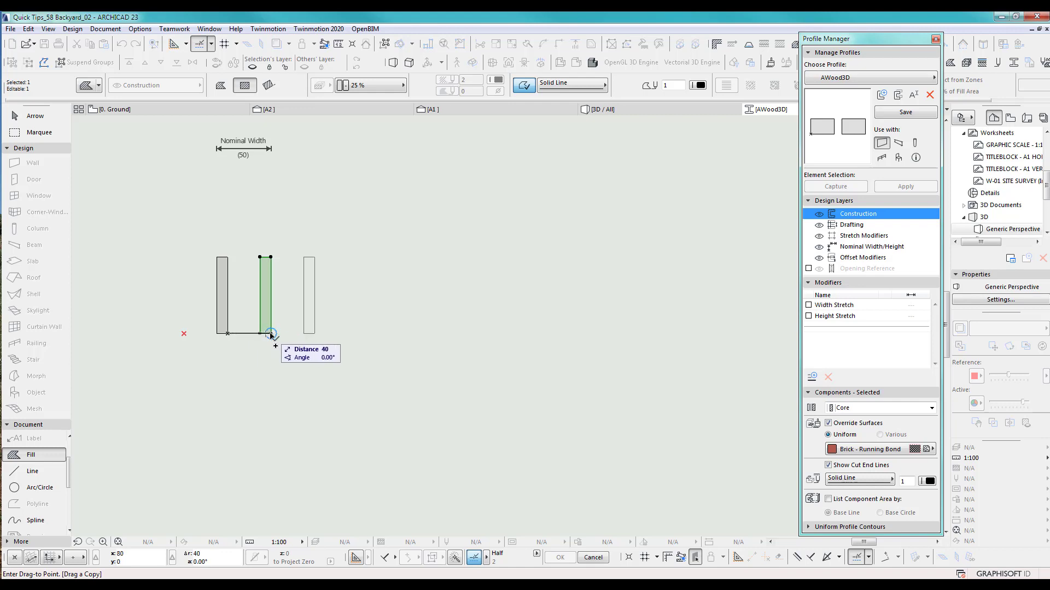
{"action": "scroll", "coordinate": [317, 339], "scroll_direction": "down", "scroll_amount": 5}
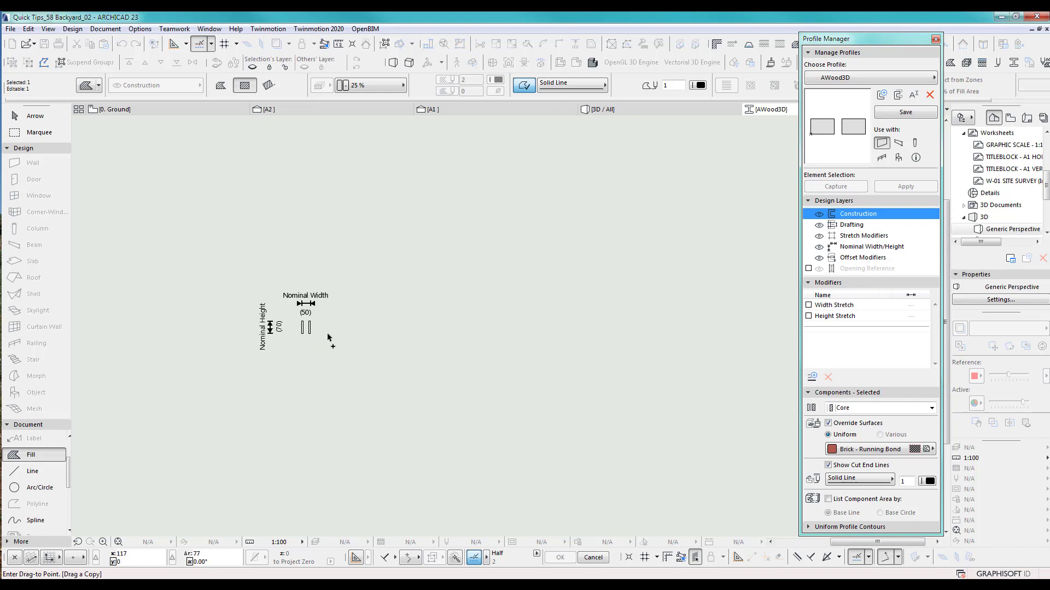
{"action": "left_click", "coordinate": [690, 335]}
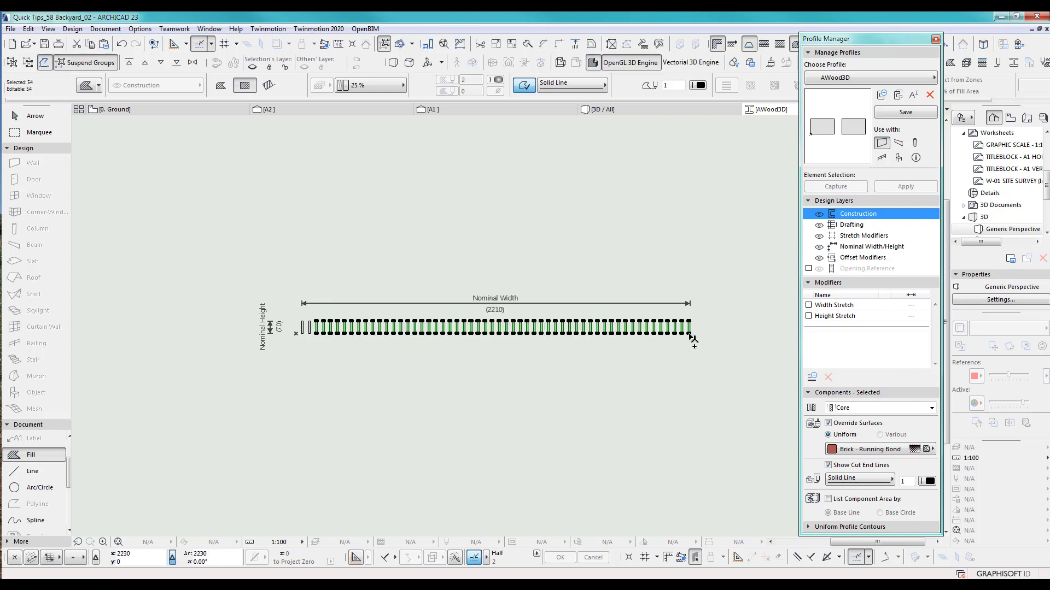
{"action": "key", "text": "Escape"}
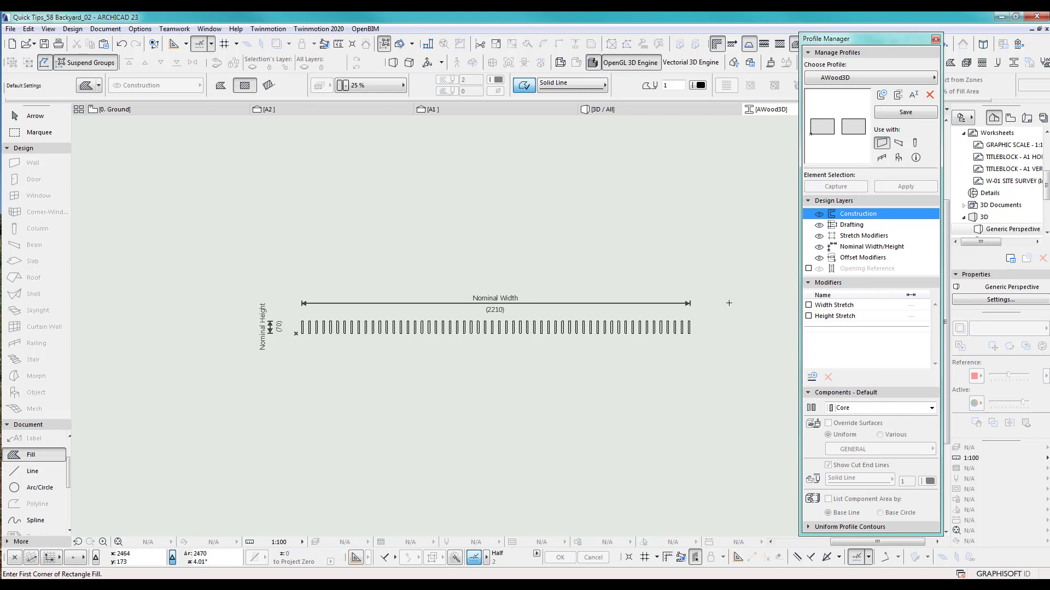
{"action": "left_click", "coordinate": [899, 115]}
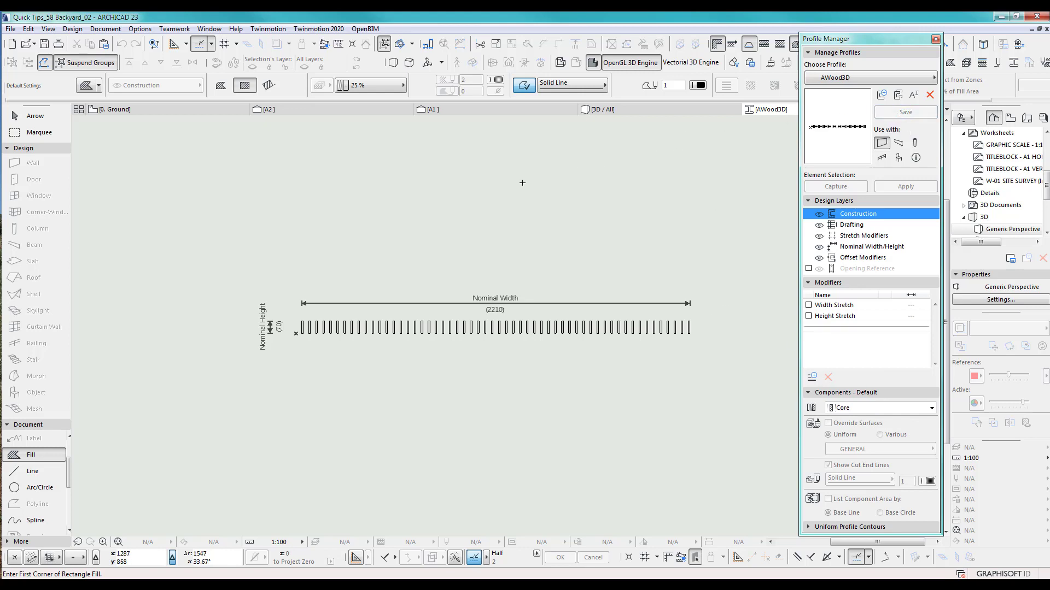
Return to the ground floor plan and examine the direction of the deck boards in the reference photo.
{"action": "key", "text": "F2"}
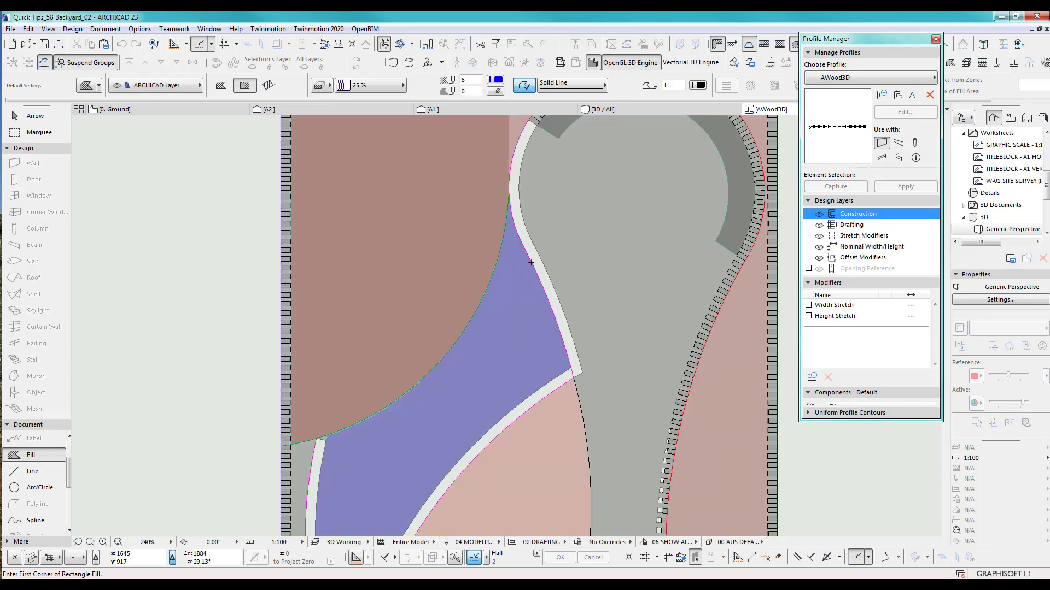
{"action": "scroll", "coordinate": [457, 348], "scroll_direction": "down", "scroll_amount": 3}
{"action": "scroll", "coordinate": [454, 306], "scroll_direction": "down", "scroll_amount": 5}
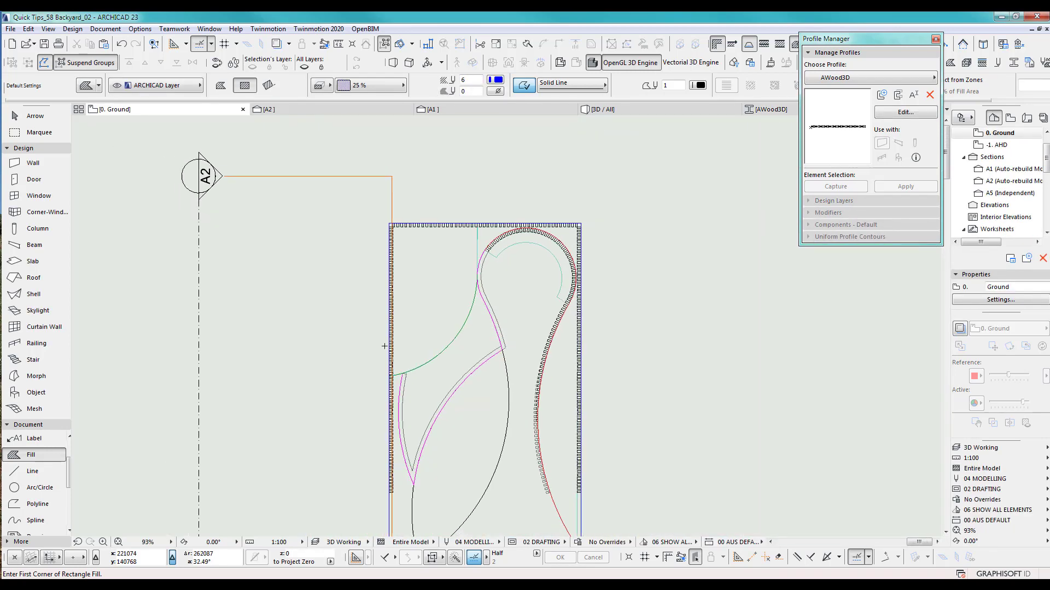
{"action": "middle_click_drag", "start_coordinate": [456, 355], "coordinate": [867, 321]}
{"action": "scroll", "coordinate": [380, 336], "scroll_direction": "up", "scroll_amount": 1}
{"action": "scroll", "coordinate": [334, 266], "scroll_direction": "up", "scroll_amount": 10}
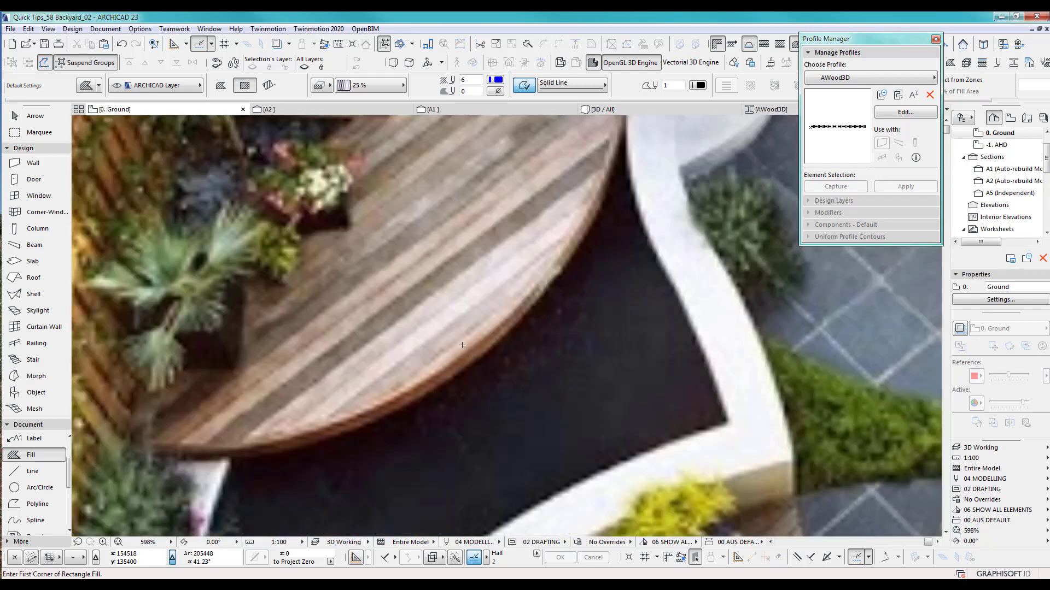
{"action": "scroll", "coordinate": [477, 288], "scroll_direction": "down", "scroll_amount": 10}
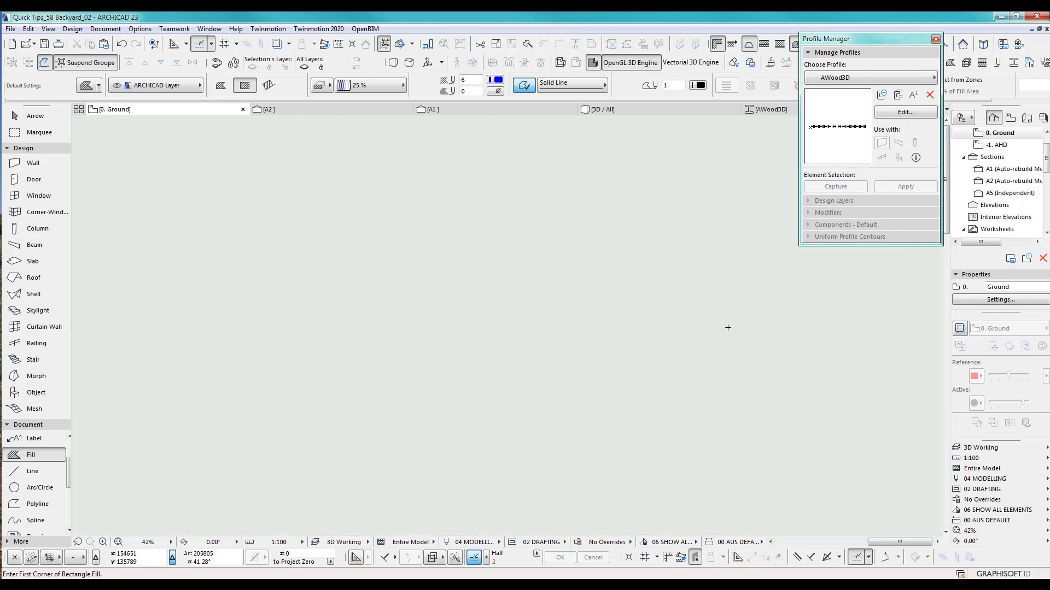
{"action": "middle_click_drag", "start_coordinate": [727, 328], "coordinate": [481, 328]}
{"action": "middle_click_drag", "start_coordinate": [675, 359], "coordinate": [494, 365]}
{"action": "scroll", "coordinate": [520, 253], "scroll_direction": "up", "scroll_amount": 6}
{"action": "middle_click_drag", "start_coordinate": [570, 281], "coordinate": [372, 276]}
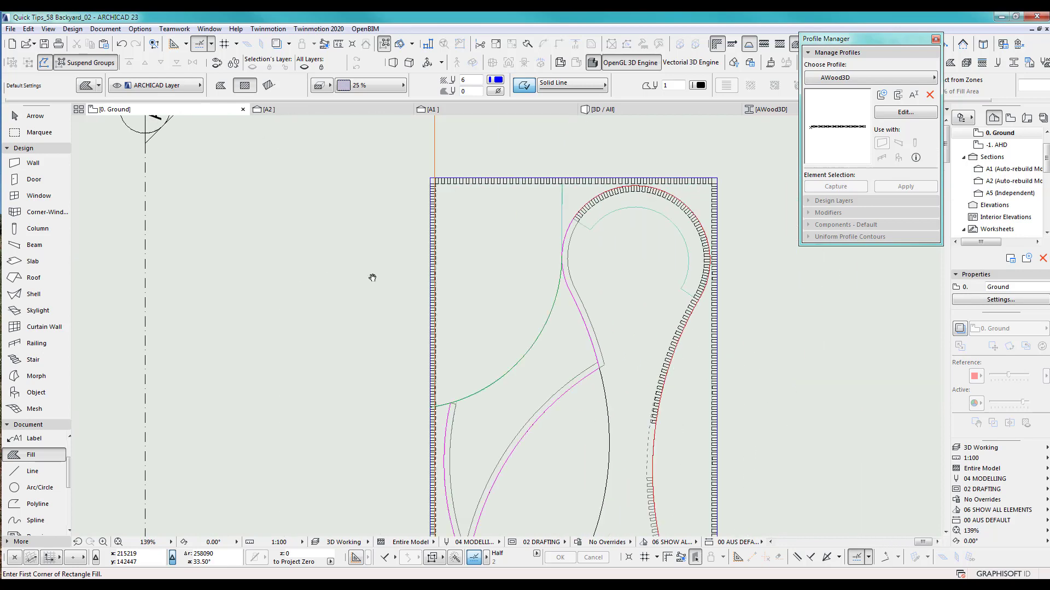
Set the wall defaults to the complex profile AWood3D on the 3D Cutting Elements layer.
{"action": "scroll", "coordinate": [370, 271], "scroll_direction": "down", "scroll_amount": 2}
{"action": "double_click", "coordinate": [23, 162]}
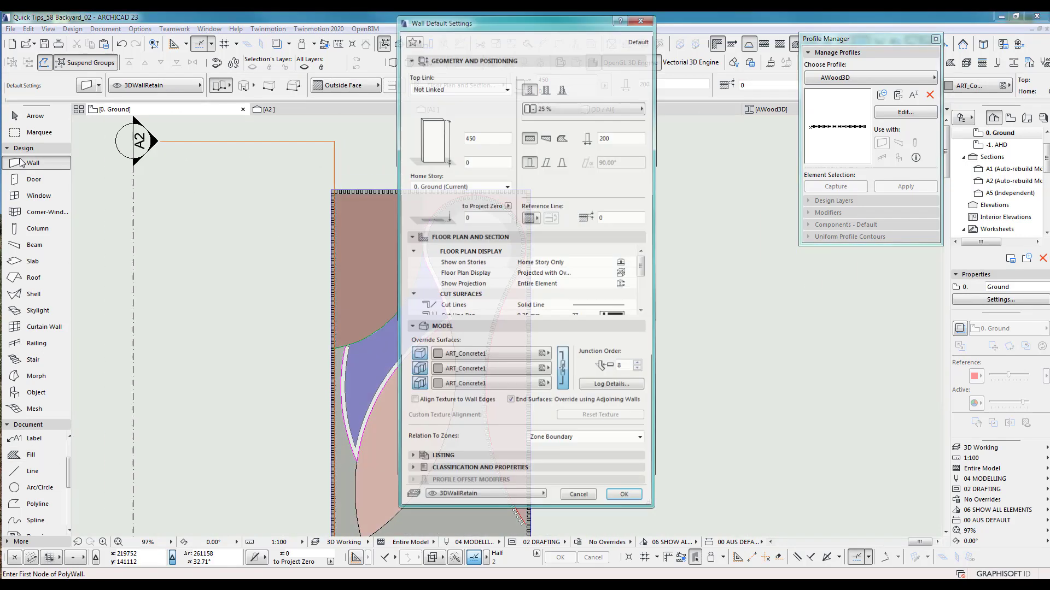
{"action": "left_click", "coordinate": [562, 89]}
{"action": "left_click", "coordinate": [559, 107]}
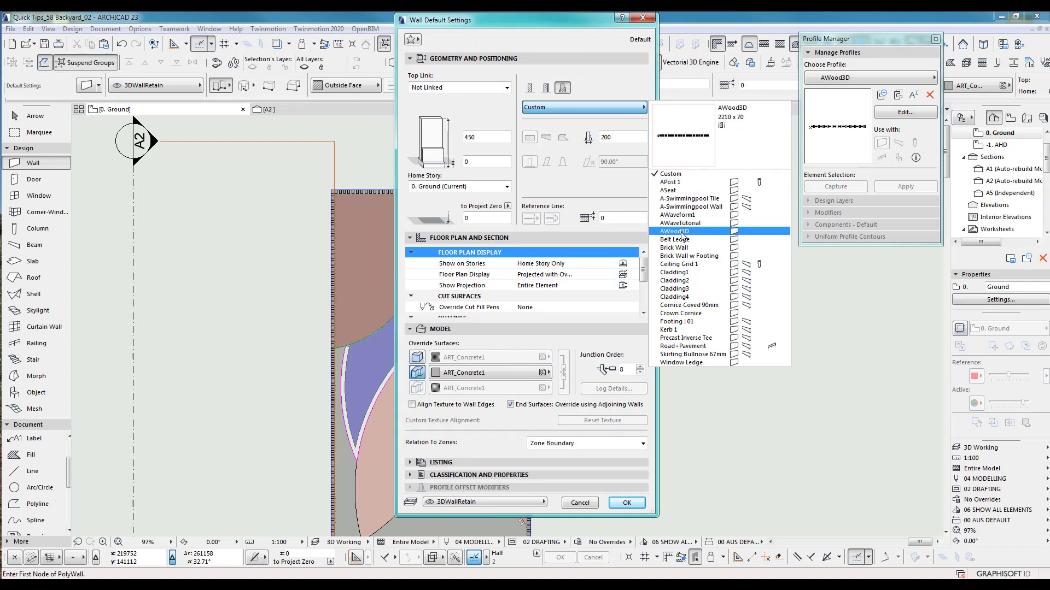
{"action": "left_click", "coordinate": [678, 232]}
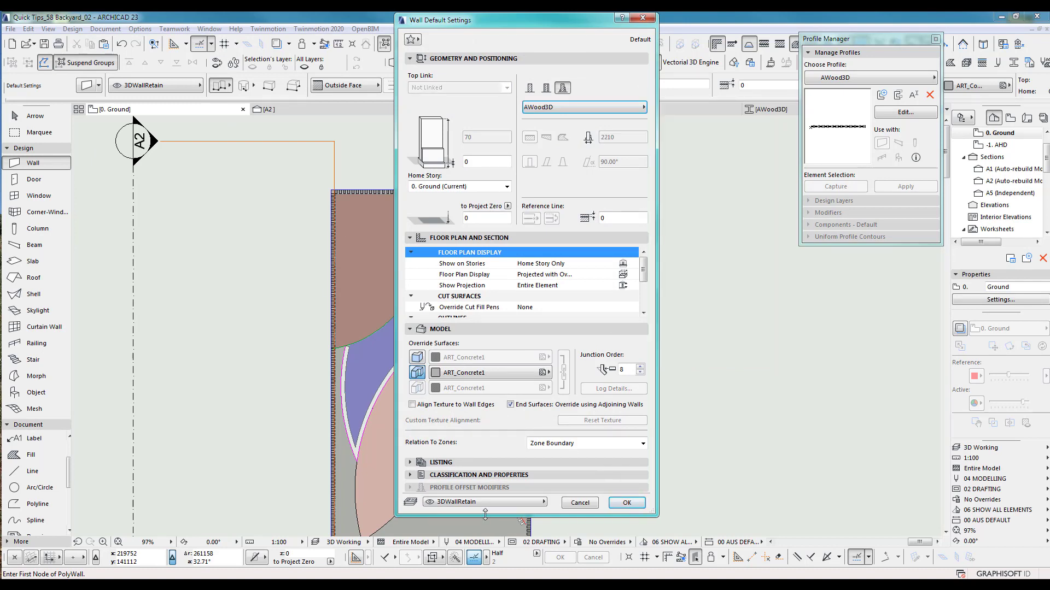
{"action": "left_click", "coordinate": [482, 503]}
{"action": "left_click", "coordinate": [632, 217]}
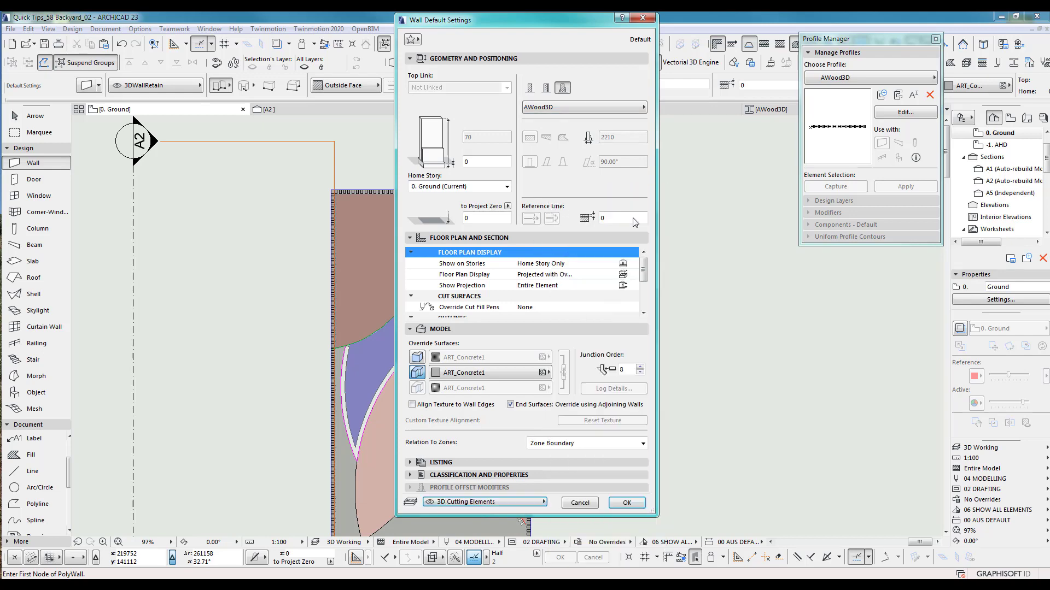
{"action": "left_click", "coordinate": [626, 503]}
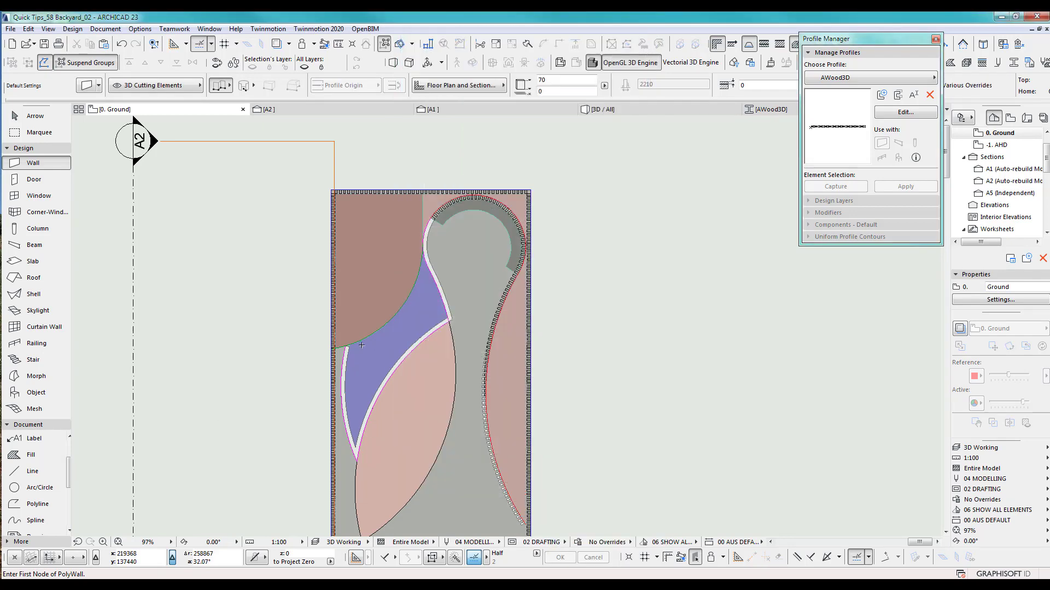
Draw a diagonal AWood3D wall from outside the fence to the pond, and move it across the upper deck towards the curved bench.
{"action": "left_click", "coordinate": [215, 200]}
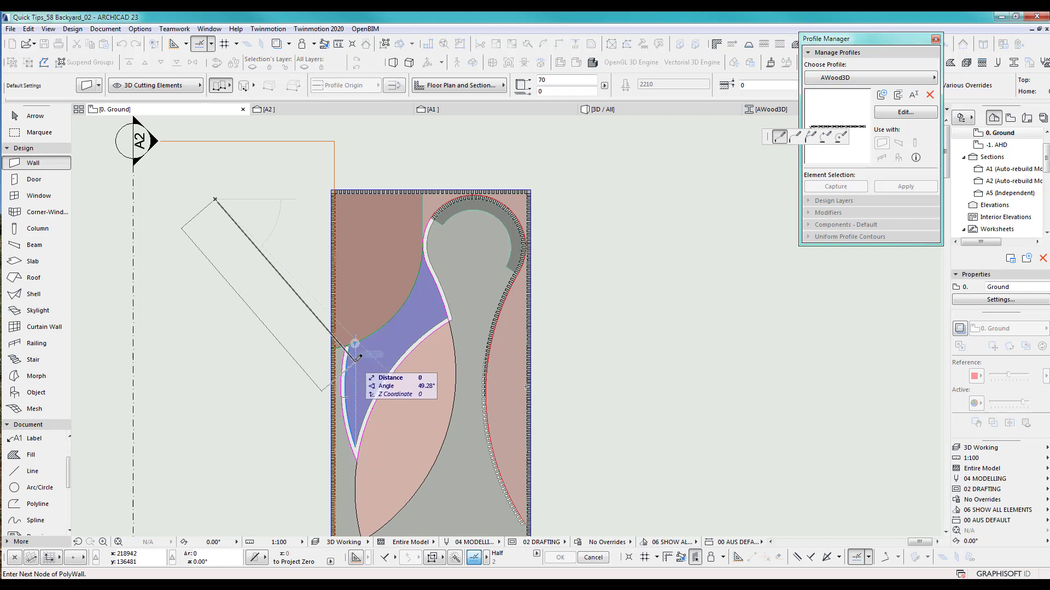
{"action": "double_click", "coordinate": [357, 356]}
{"action": "left_click", "coordinate": [355, 362], "text": "shift"}
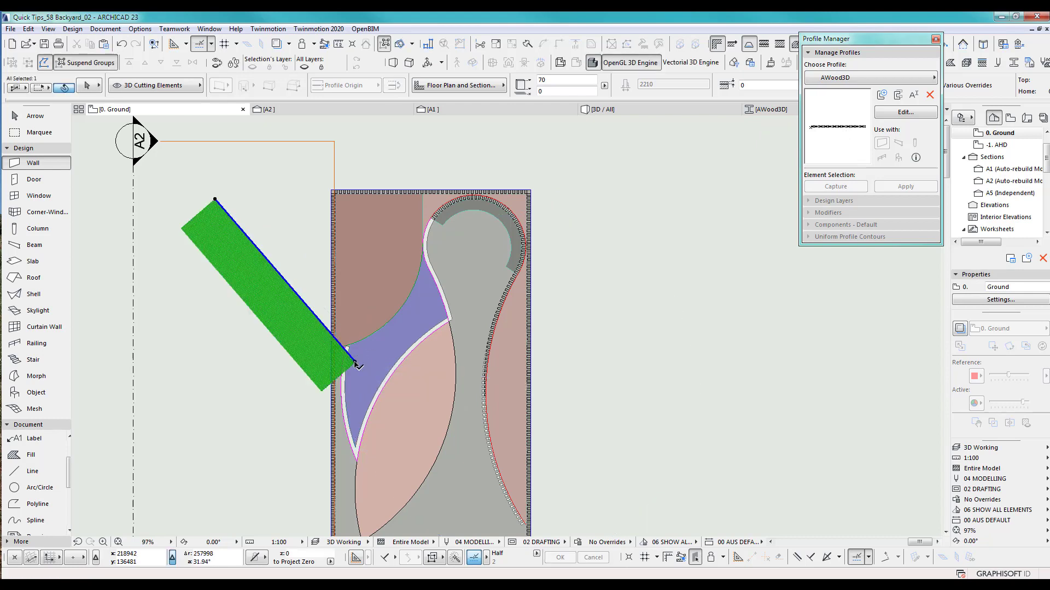
{"action": "key", "text": "ctrl+d"}
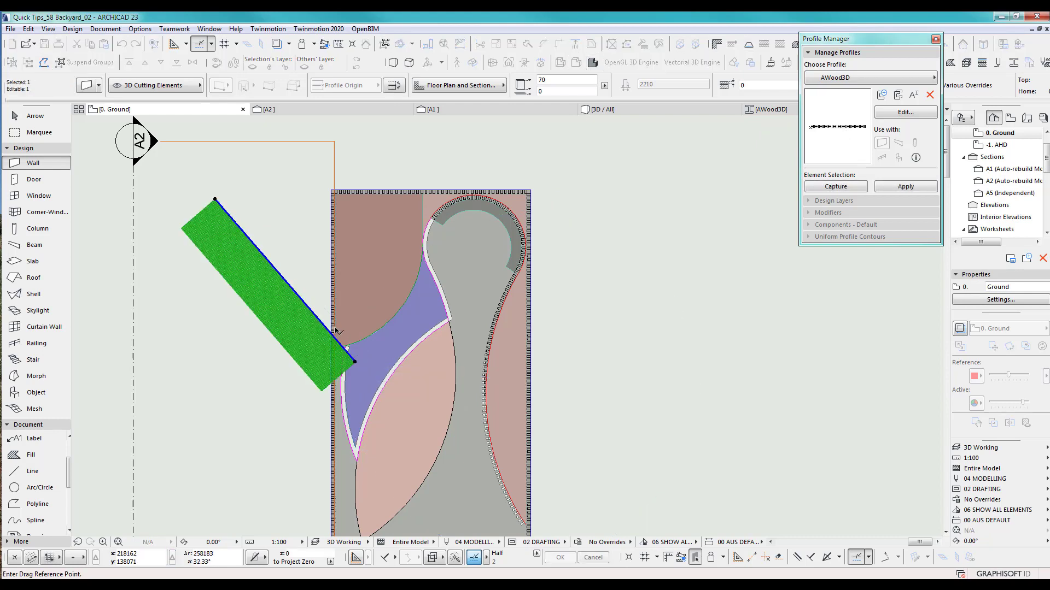
{"action": "left_click", "coordinate": [304, 303]}
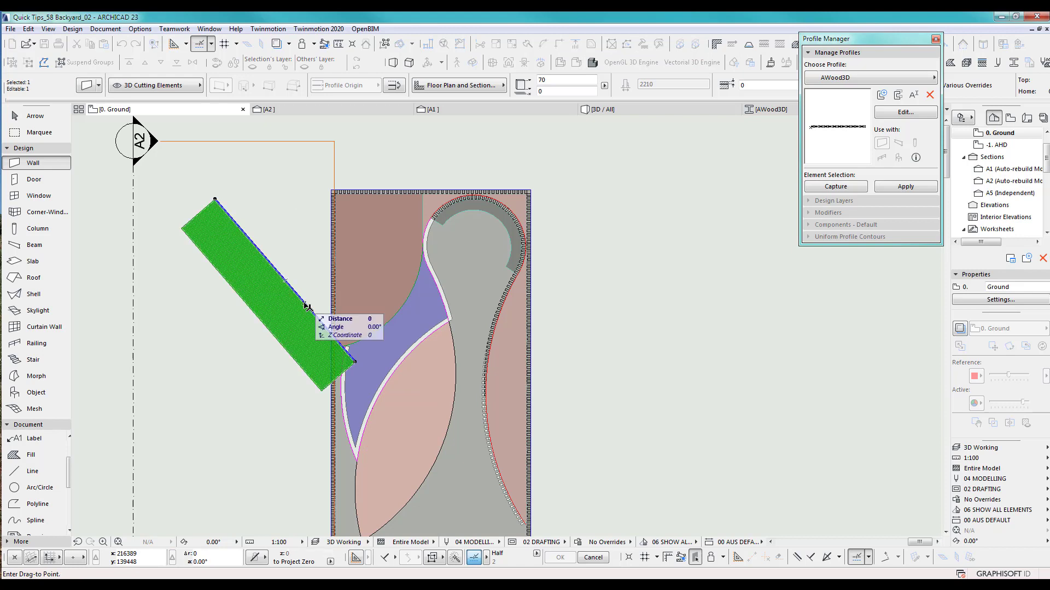
{"action": "left_click", "coordinate": [444, 215]}
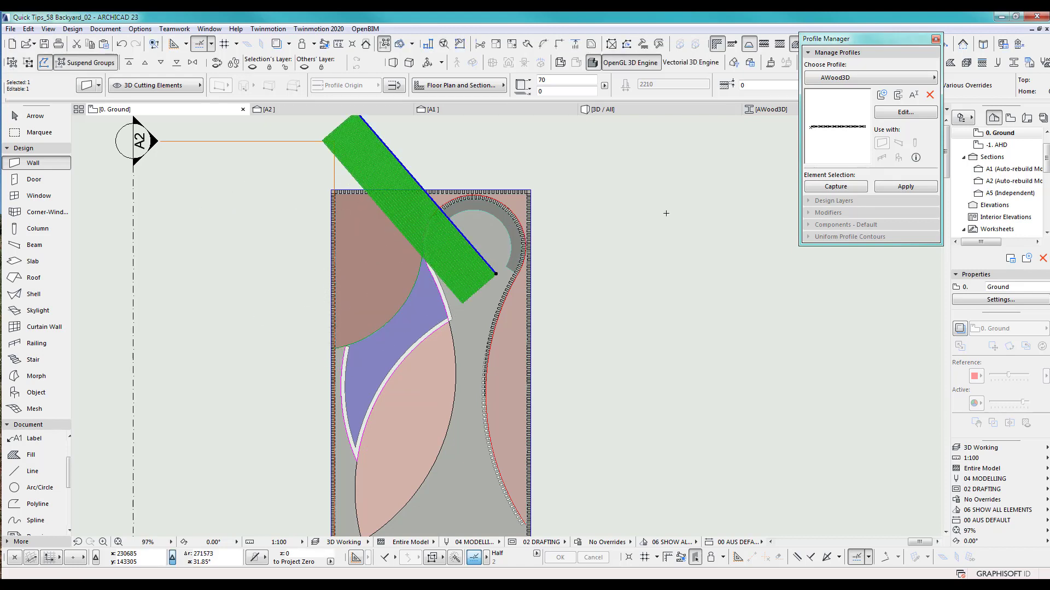
Reopen the AWood3D profile, multiply its last slat at 40 mm spacing to make the row several times longer, and save it.
{"action": "left_click", "coordinate": [906, 112]}
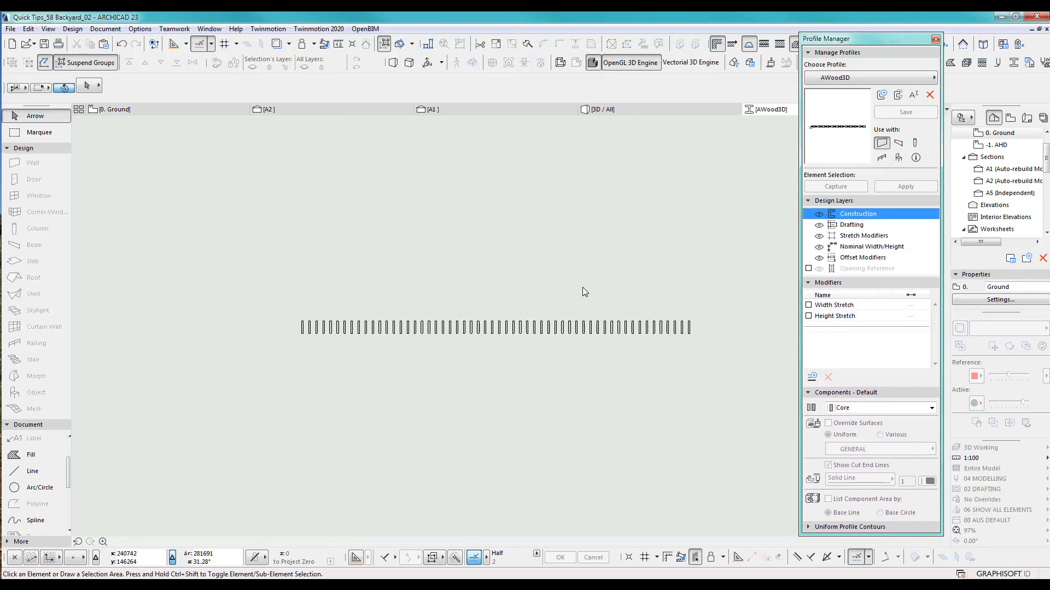
{"action": "left_click", "coordinate": [438, 314]}
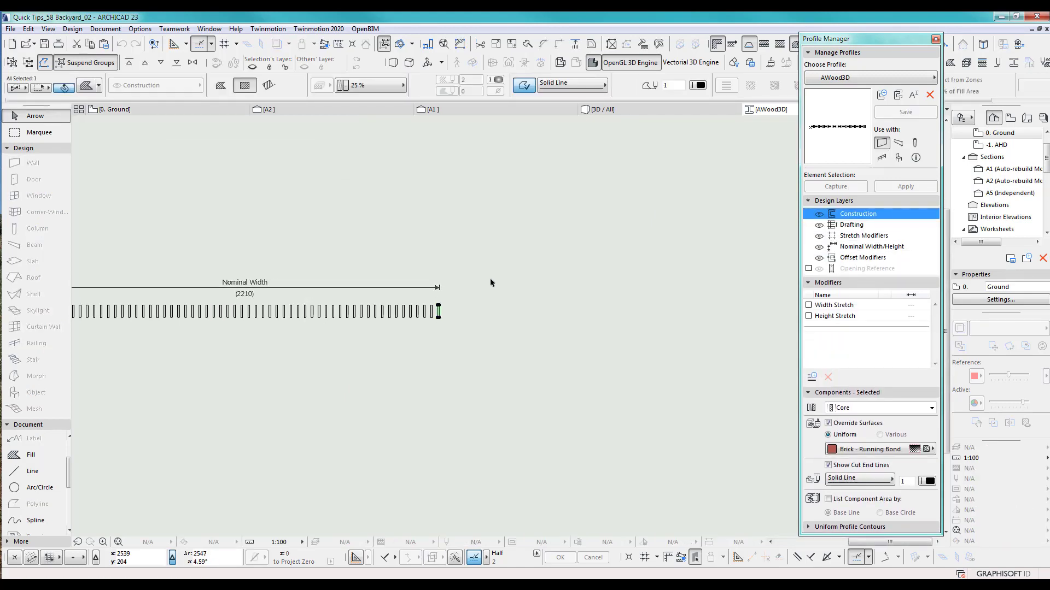
{"action": "key", "text": "ctrl+u"}
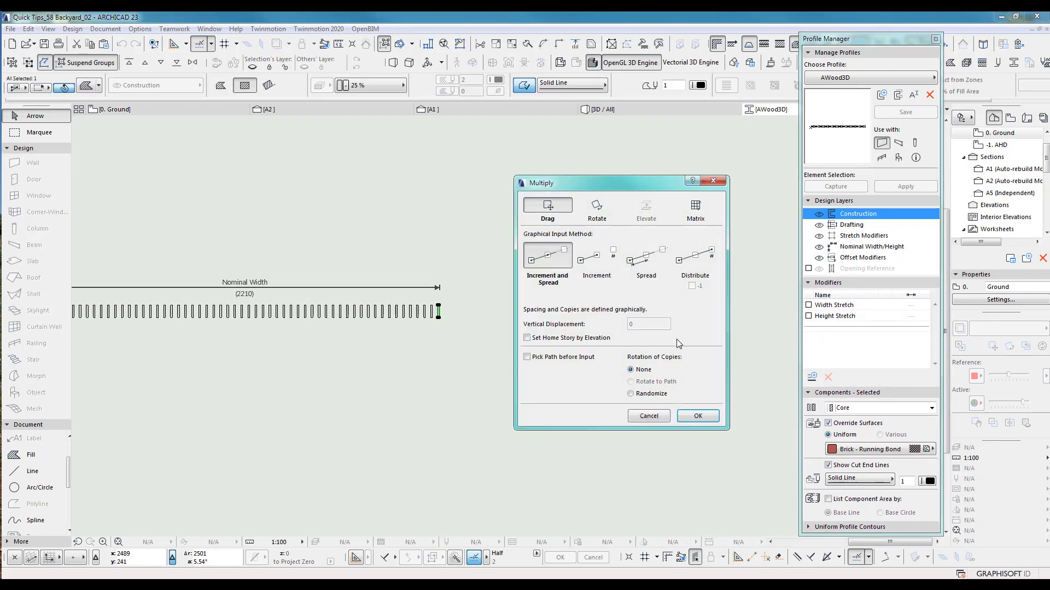
{"action": "left_click", "coordinate": [695, 416]}
{"action": "scroll", "coordinate": [459, 323], "scroll_direction": "up", "scroll_amount": 5}
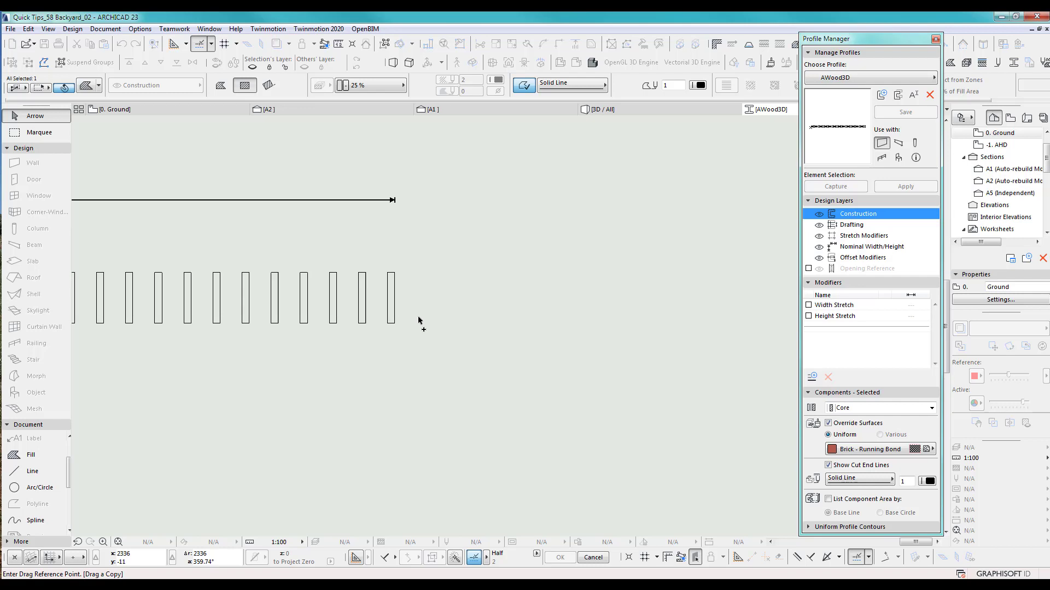
{"action": "left_click", "coordinate": [361, 324]}
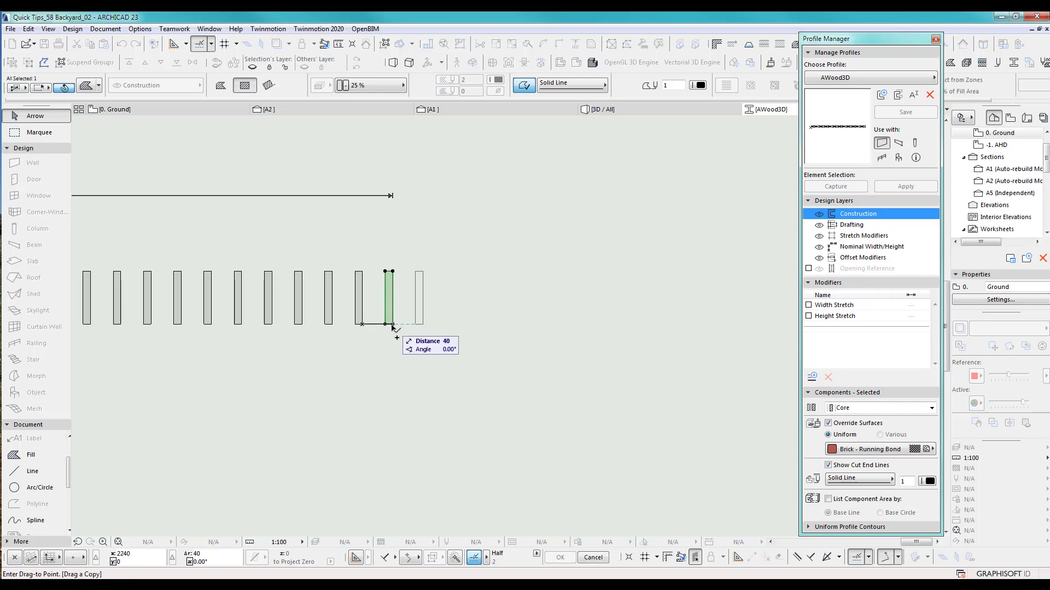
{"action": "scroll", "coordinate": [391, 327], "scroll_direction": "down", "scroll_amount": 6}
{"action": "scroll", "coordinate": [737, 327], "scroll_direction": "down", "scroll_amount": 1}
{"action": "middle_click_drag", "start_coordinate": [737, 327], "coordinate": [463, 330]}
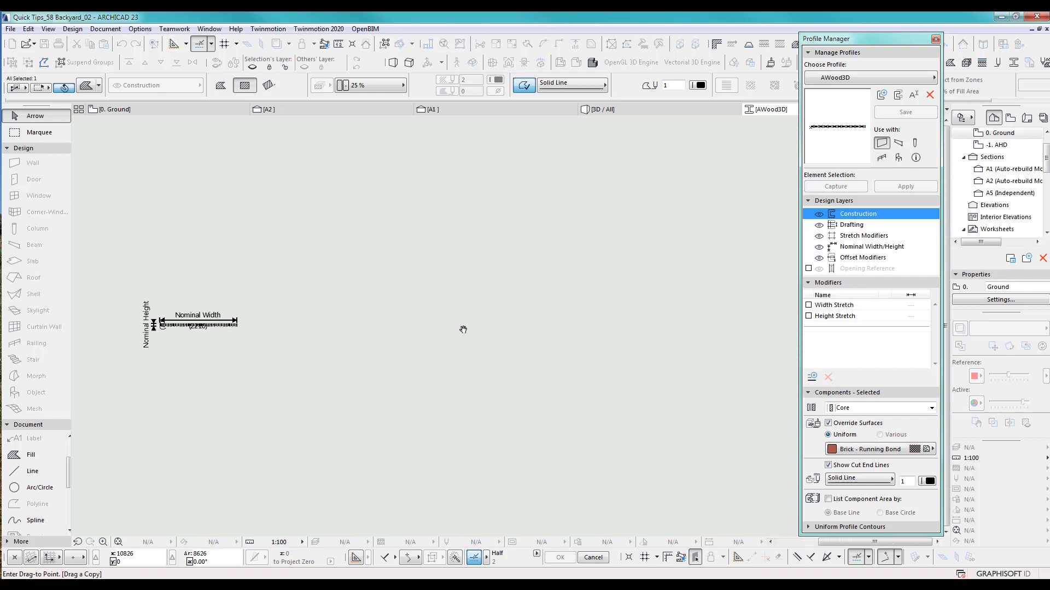
{"action": "left_click", "coordinate": [704, 331]}
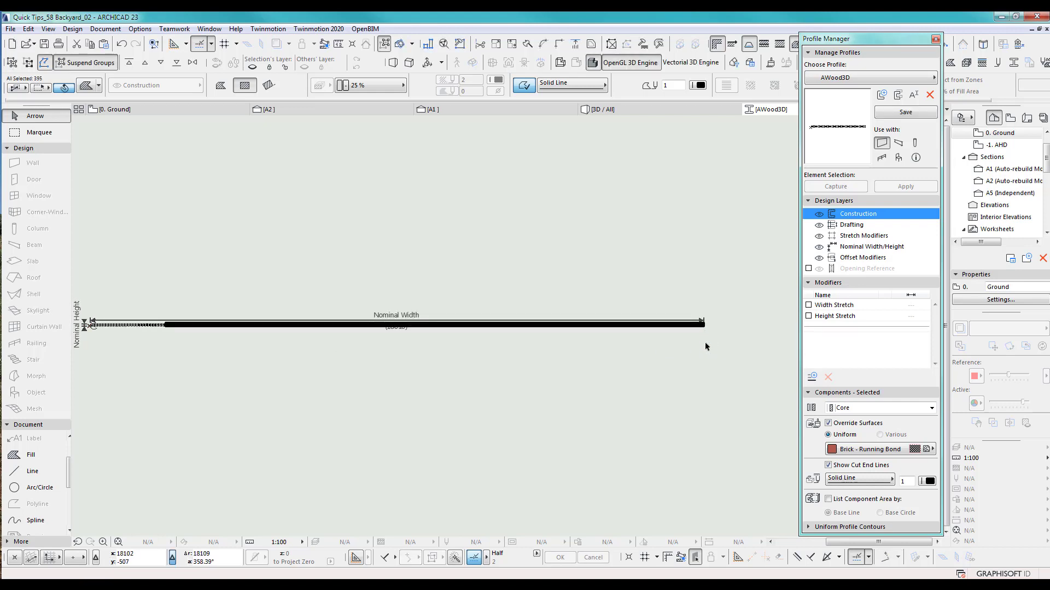
{"action": "left_click", "coordinate": [706, 346]}
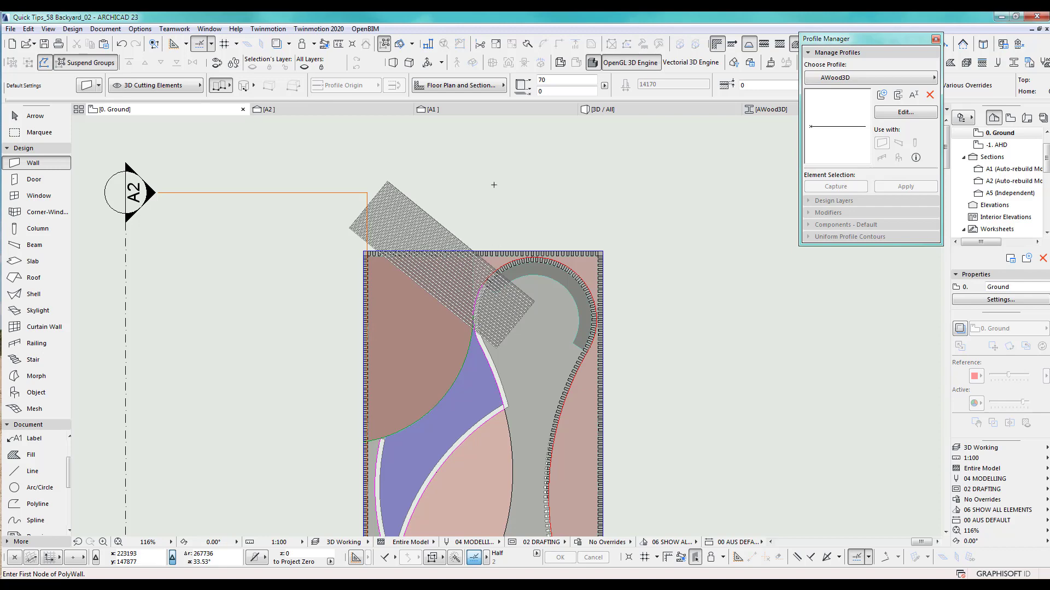
Check the intersection group assigned to the 3D Cutting Elements layer in the layer settings.
{"action": "key", "text": "ctrl+l"}
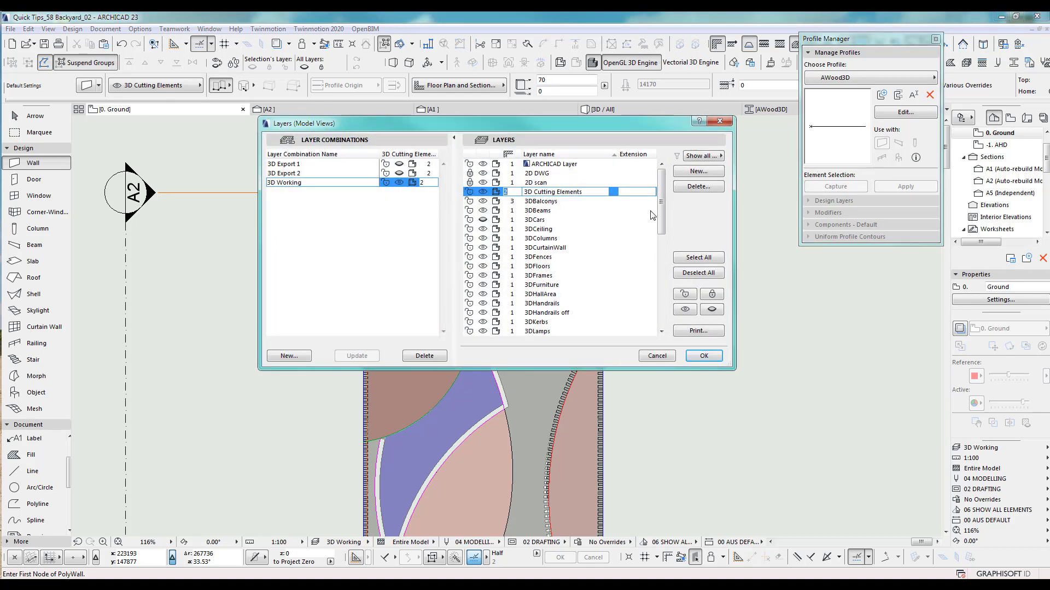
{"action": "mouse_move", "coordinate": [662, 204]}
{"action": "left_mouse_down"}
{"action": "mouse_move", "coordinate": [661, 295]}
{"action": "mouse_move", "coordinate": [677, 197]}
{"action": "left_mouse_up"}
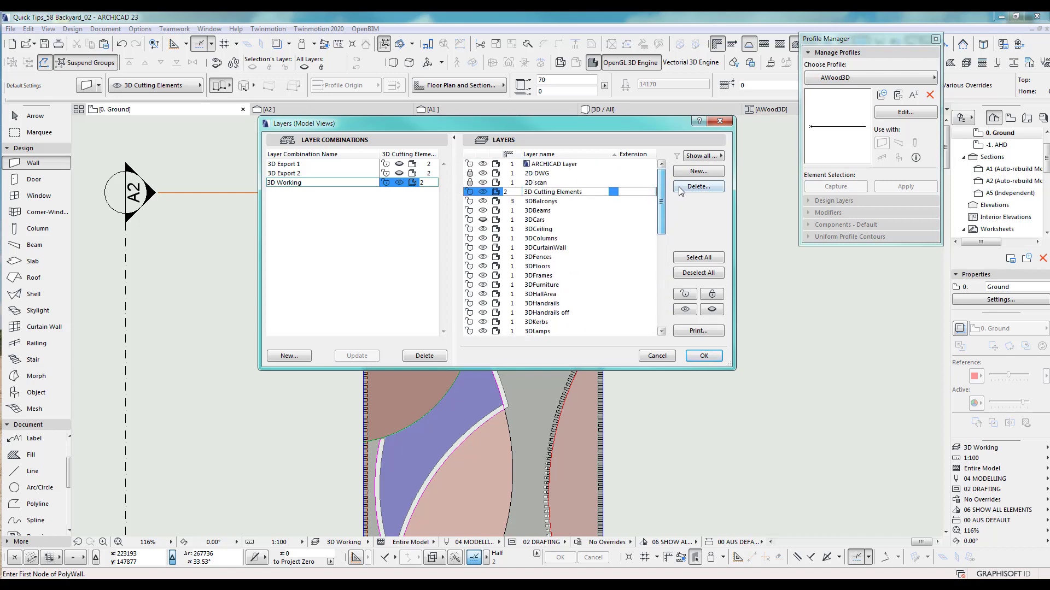
{"action": "left_click", "coordinate": [657, 355]}
Select the diagonal AWood3D wall and the upper deck slab, and isolate both in the 3D view.
{"action": "left_click", "coordinate": [535, 299], "text": "shift"}
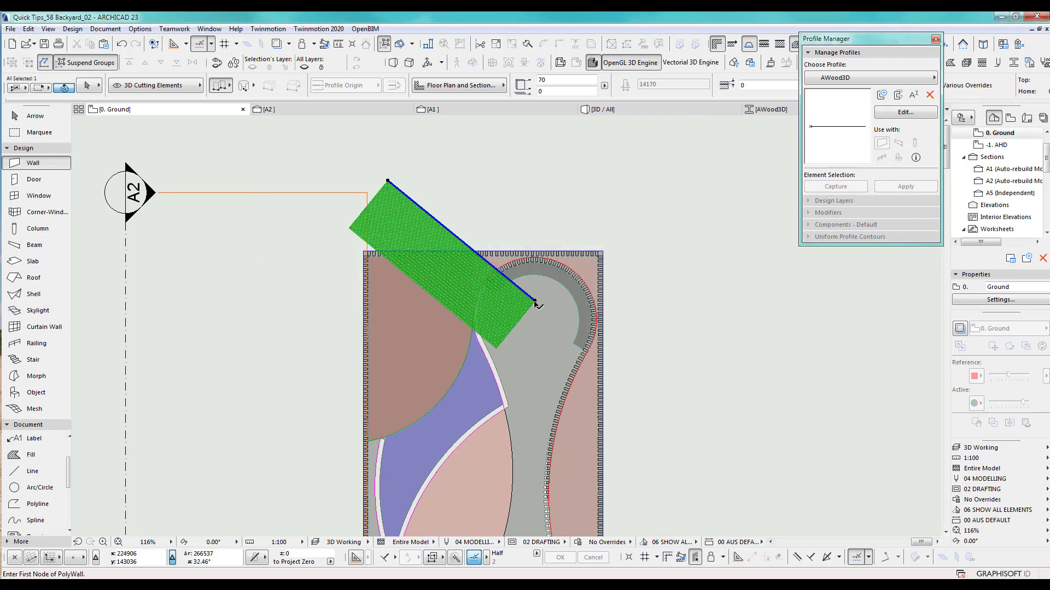
{"action": "left_click", "coordinate": [426, 368], "text": "shift"}
{"action": "key", "text": "F3"}
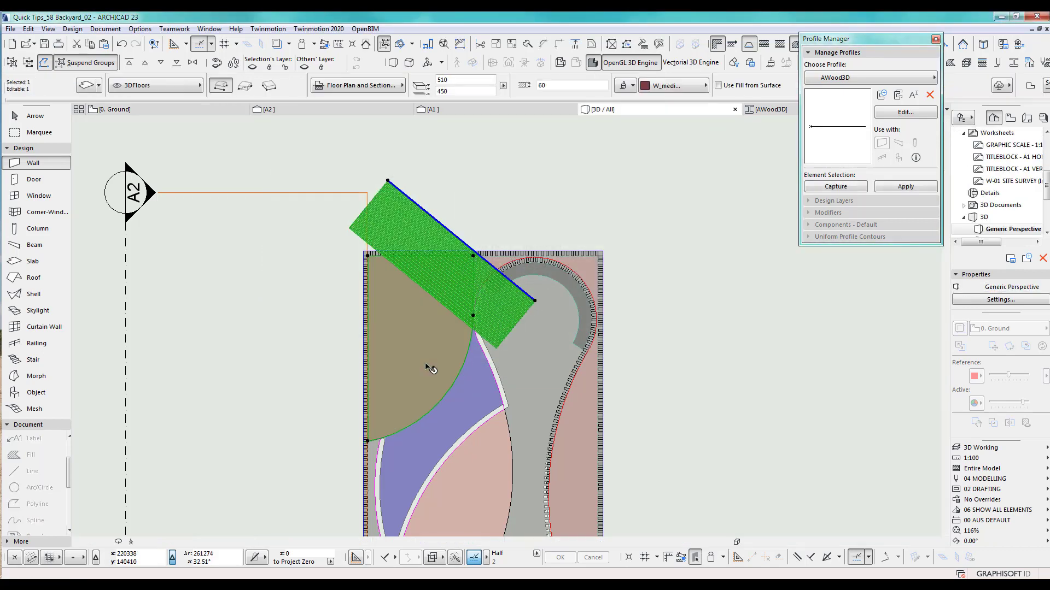
{"action": "key", "text": "F5"}
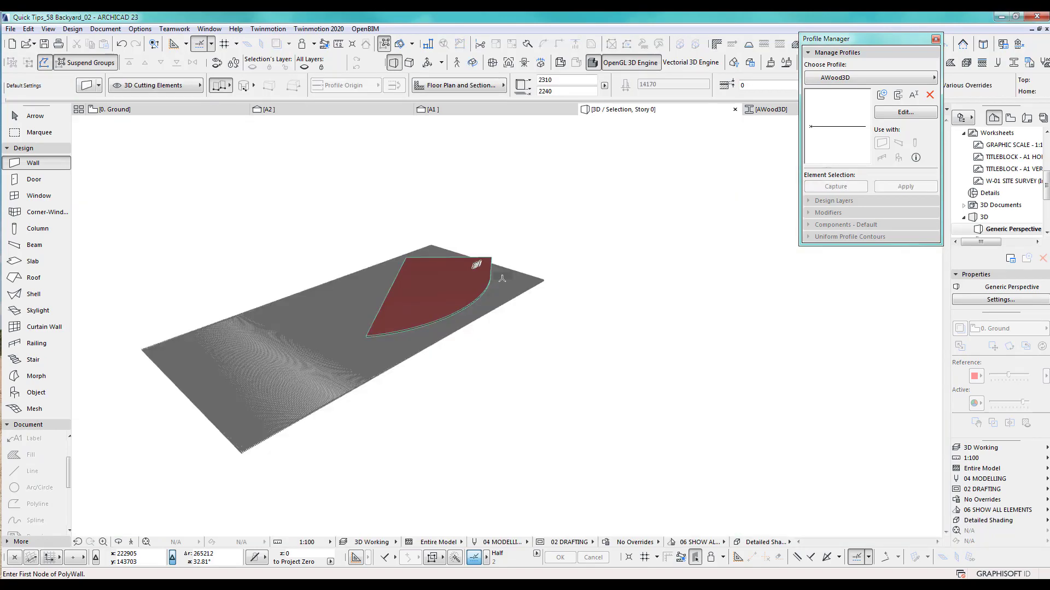
Raise the slatted AWood3D wall vertically so its top aligns with the deck slab's top at 510 mm.
{"action": "left_click", "coordinate": [42, 116]}
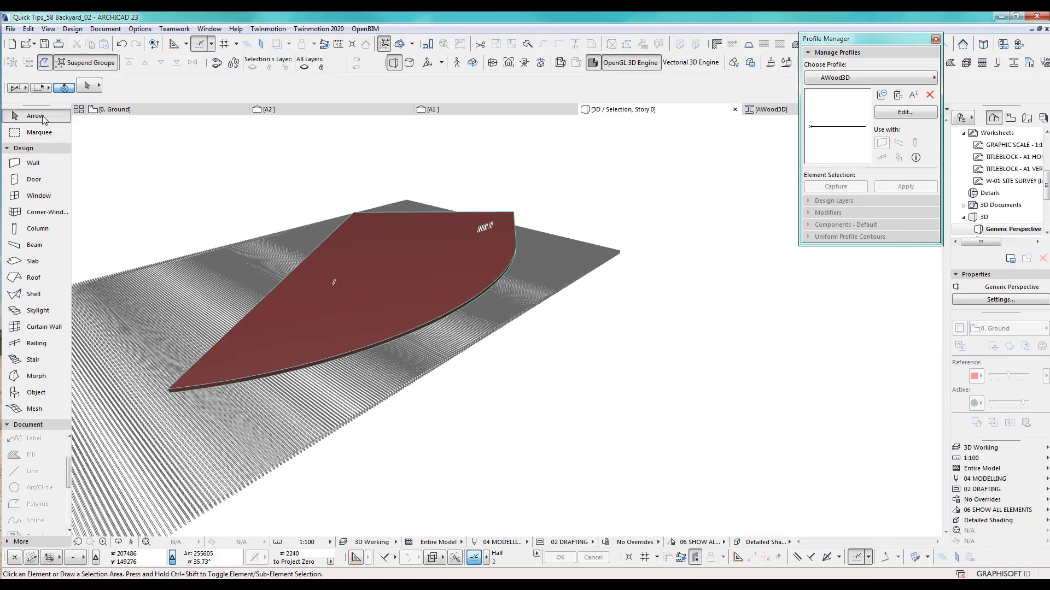
{"action": "middle_click_drag", "start_coordinate": [581, 389], "coordinate": [614, 320], "text": "shift"}
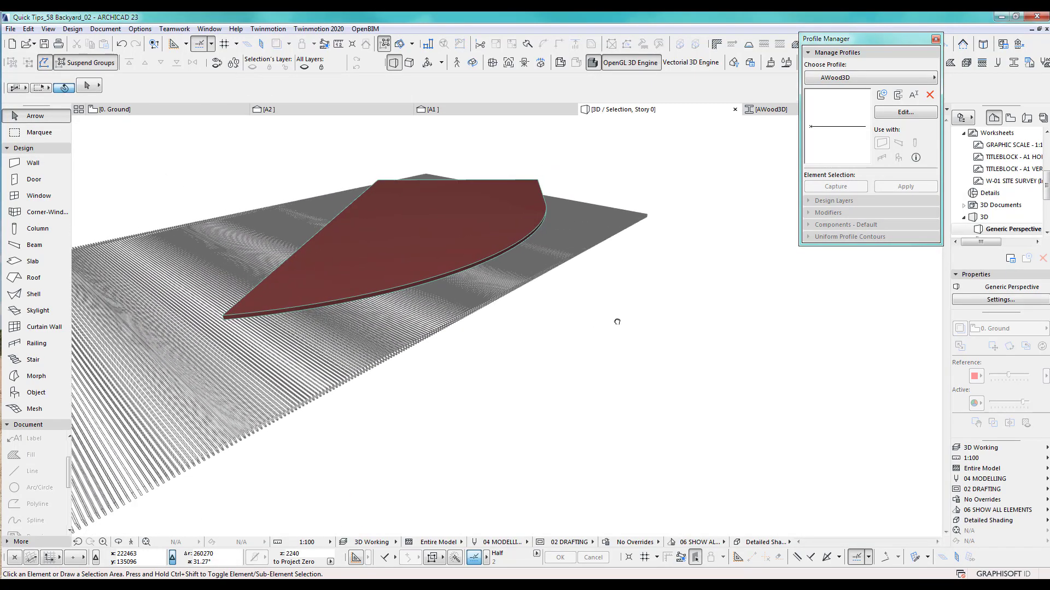
{"action": "middle_click_drag", "start_coordinate": [561, 296], "coordinate": [507, 336], "text": "shift"}
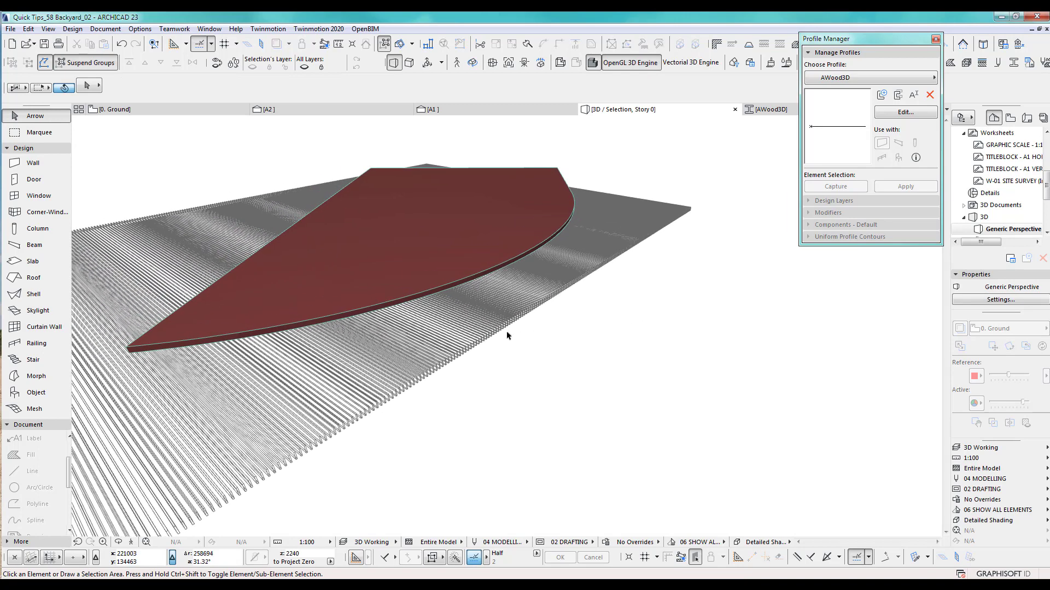
{"action": "left_click", "coordinate": [690, 210]}
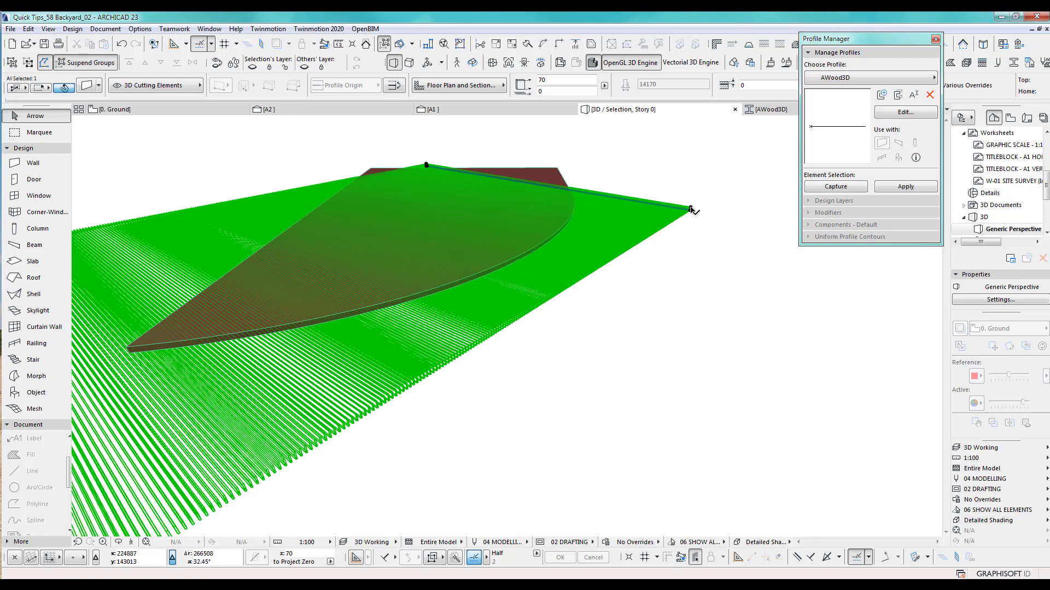
{"action": "left_click", "coordinate": [690, 210]}
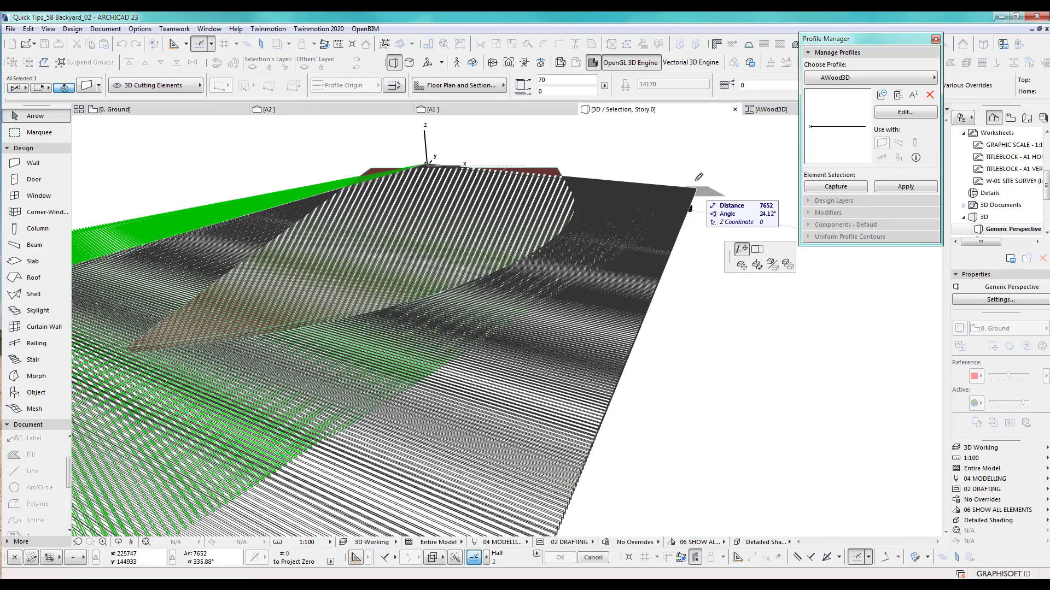
{"action": "key", "text": "Escape"}
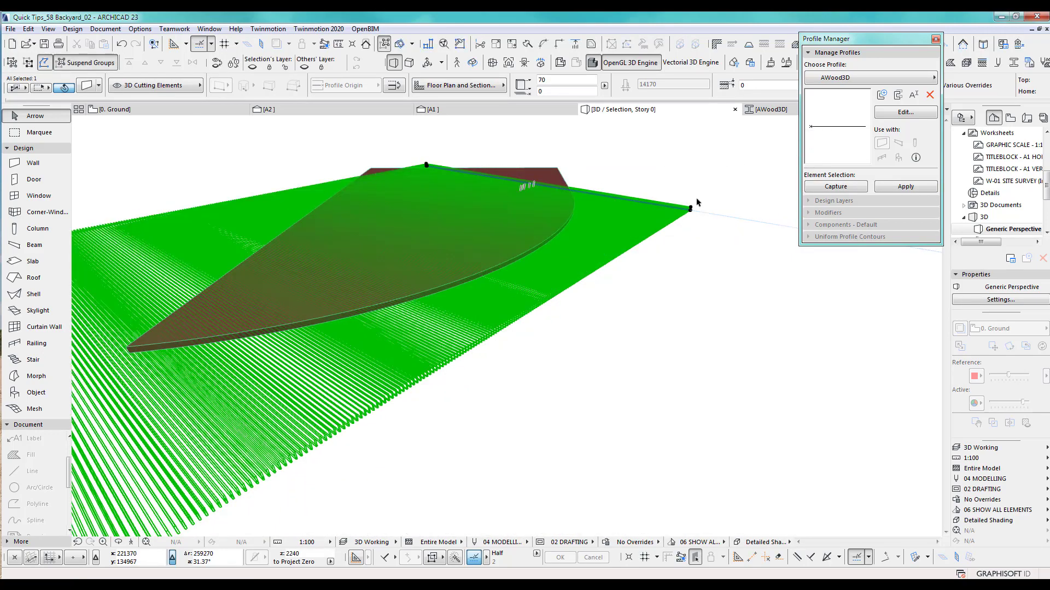
{"action": "left_click", "coordinate": [691, 209]}
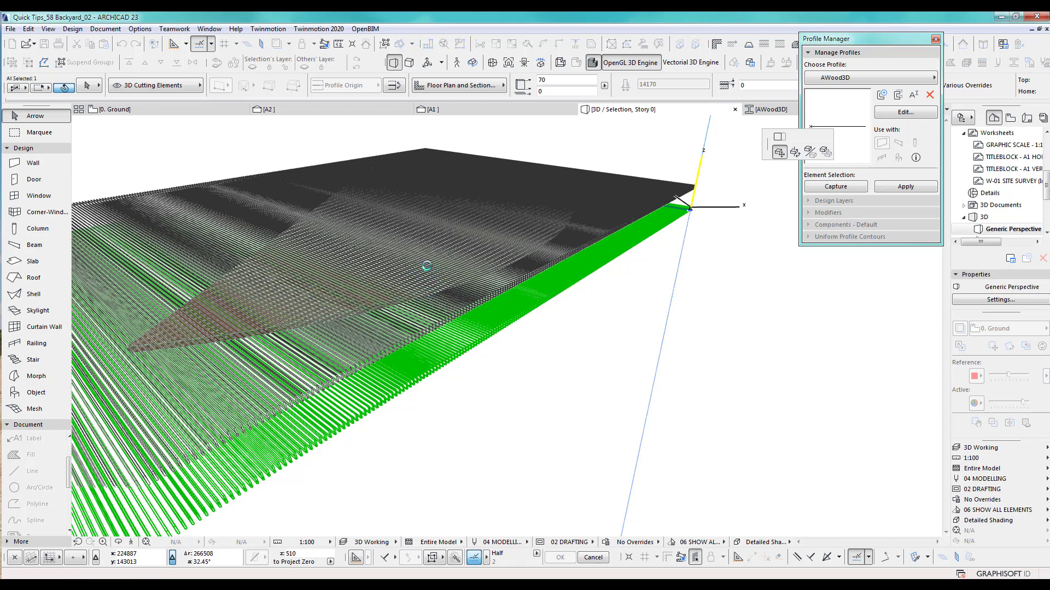
{"action": "left_click", "coordinate": [426, 266]}
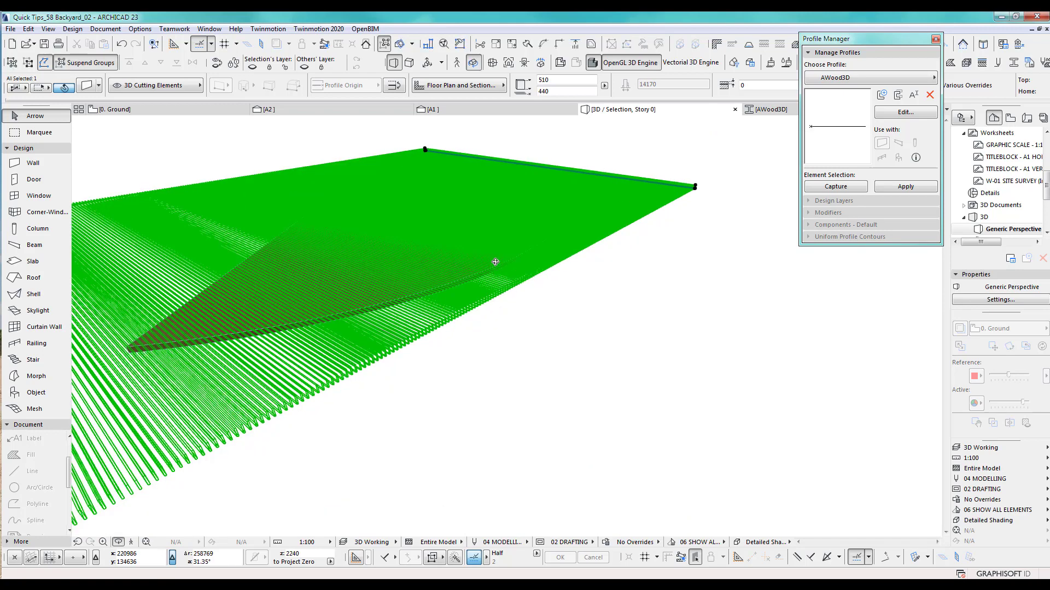
Elevate the slatted AWood3D wall by a further 5 mm above the deck surface.
{"action": "left_click_drag", "start_coordinate": [495, 262], "coordinate": [434, 277]}
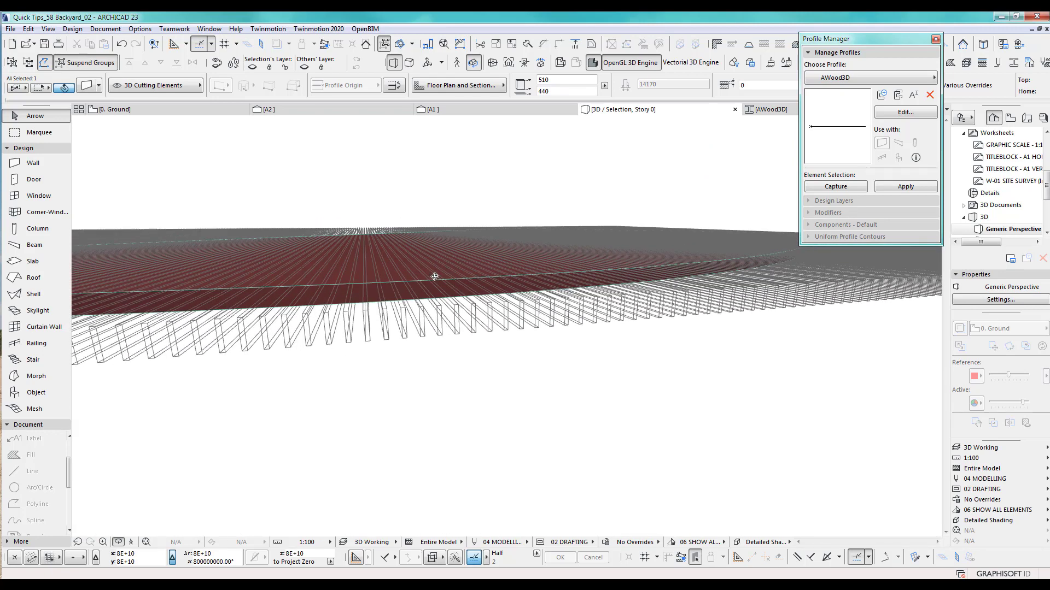
{"action": "key", "text": "Escape"}
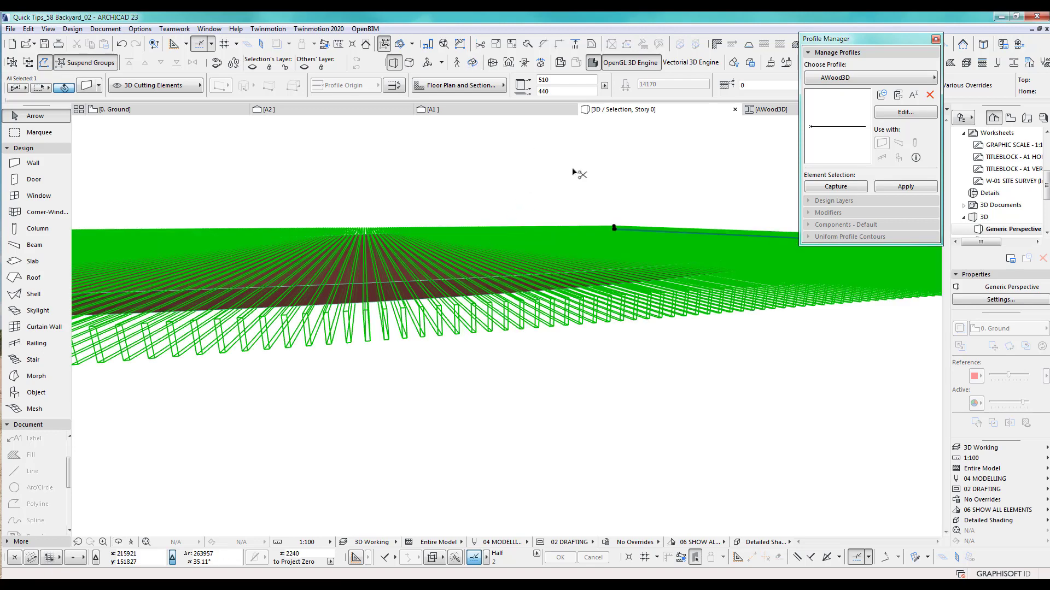
{"action": "key", "text": "ctrl+9"}
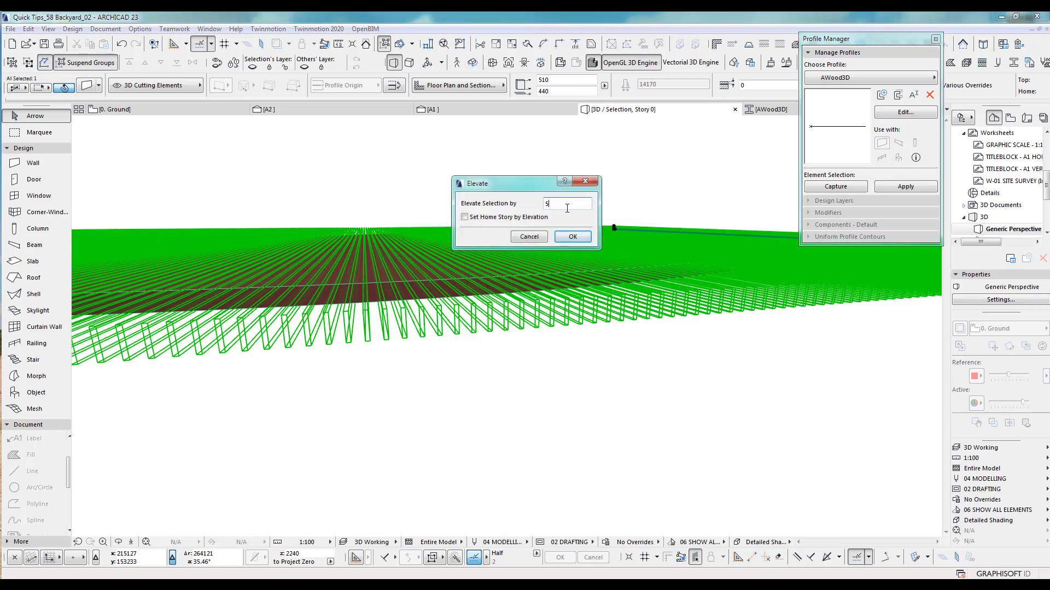
{"action": "key", "text": "Return"}
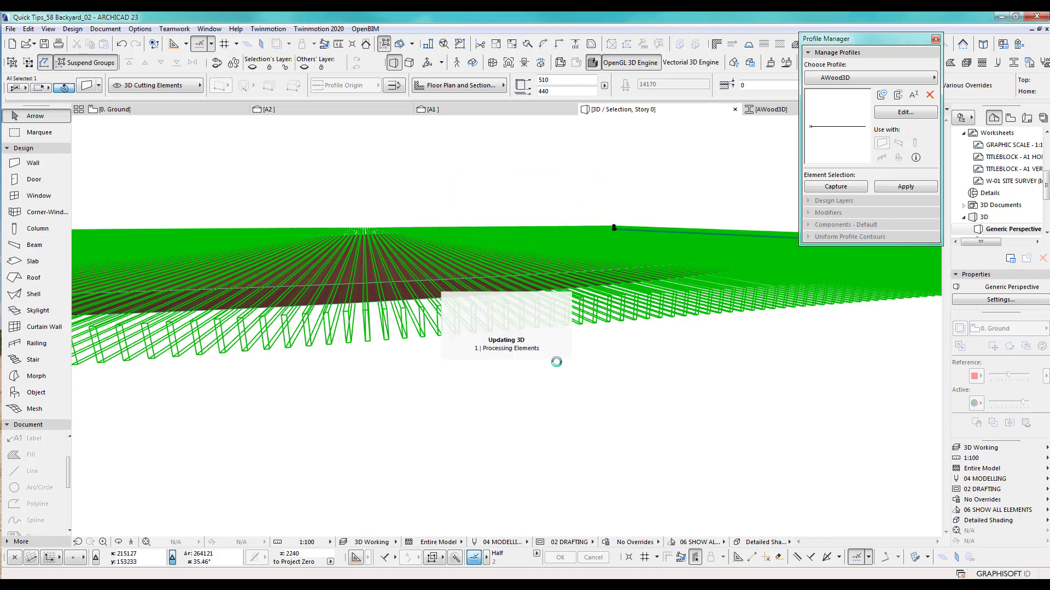
Subtract the slatted AWood3D wall as operator from the upper deck slab as target with Solid Element Operations.
{"action": "left_click", "coordinate": [72, 29]}
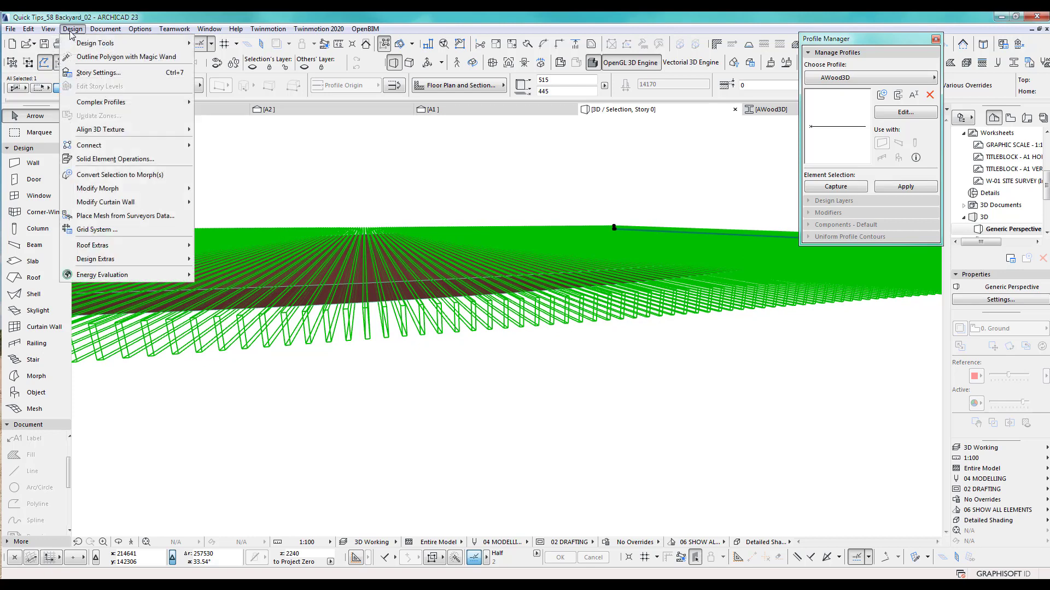
{"action": "left_click", "coordinate": [120, 160]}
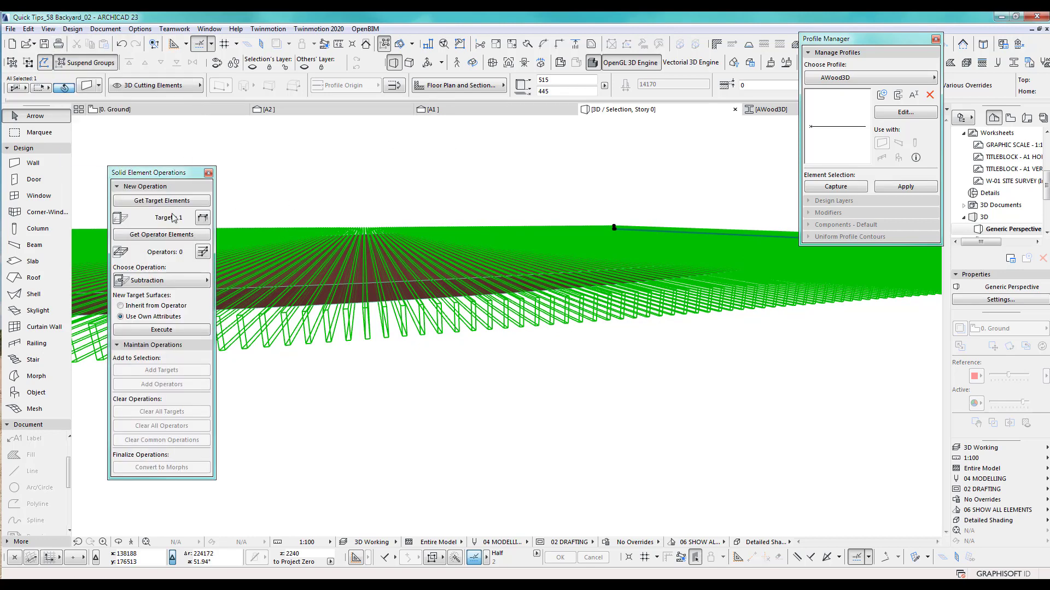
{"action": "left_click", "coordinate": [163, 234]}
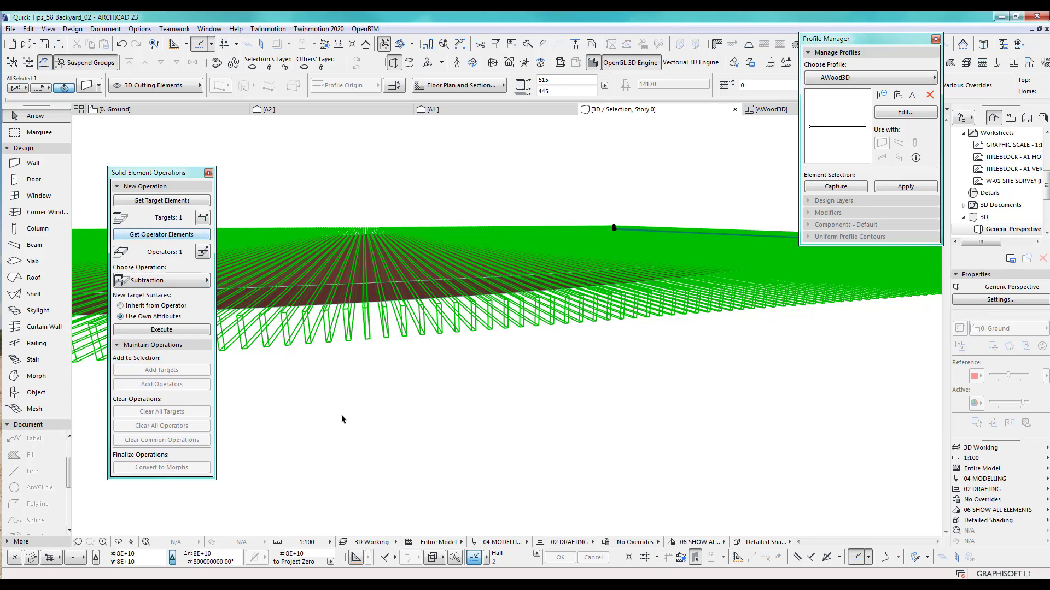
{"action": "left_click", "coordinate": [361, 409]}
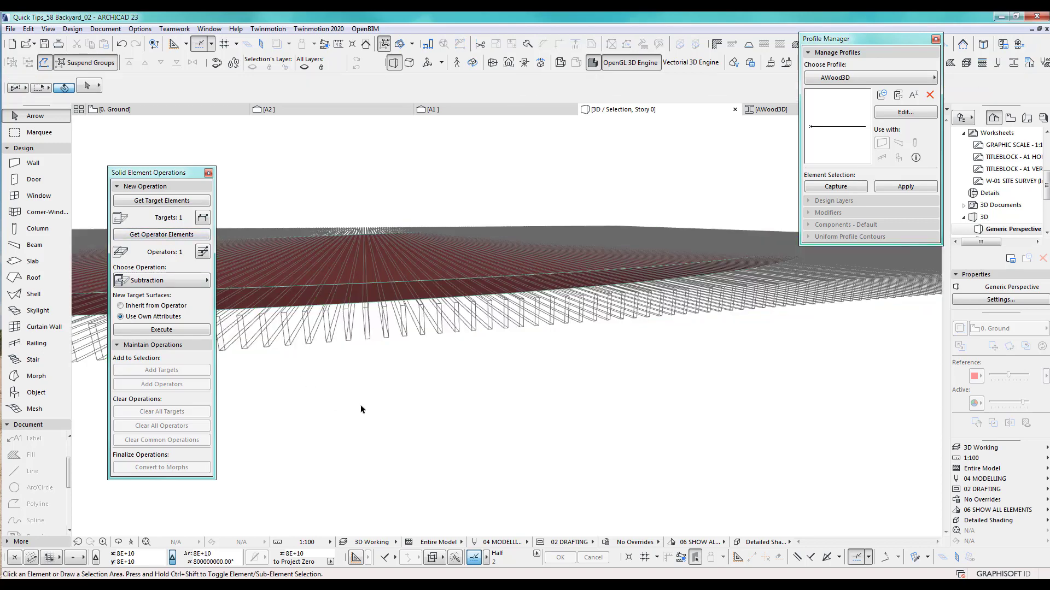
{"action": "left_click", "coordinate": [364, 285]}
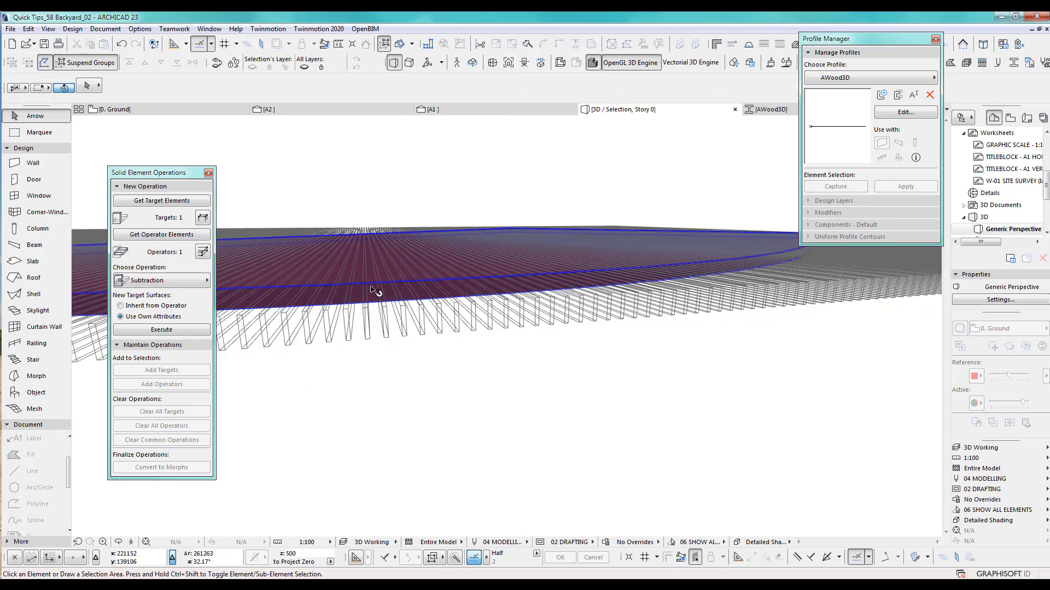
{"action": "left_click", "coordinate": [180, 204]}
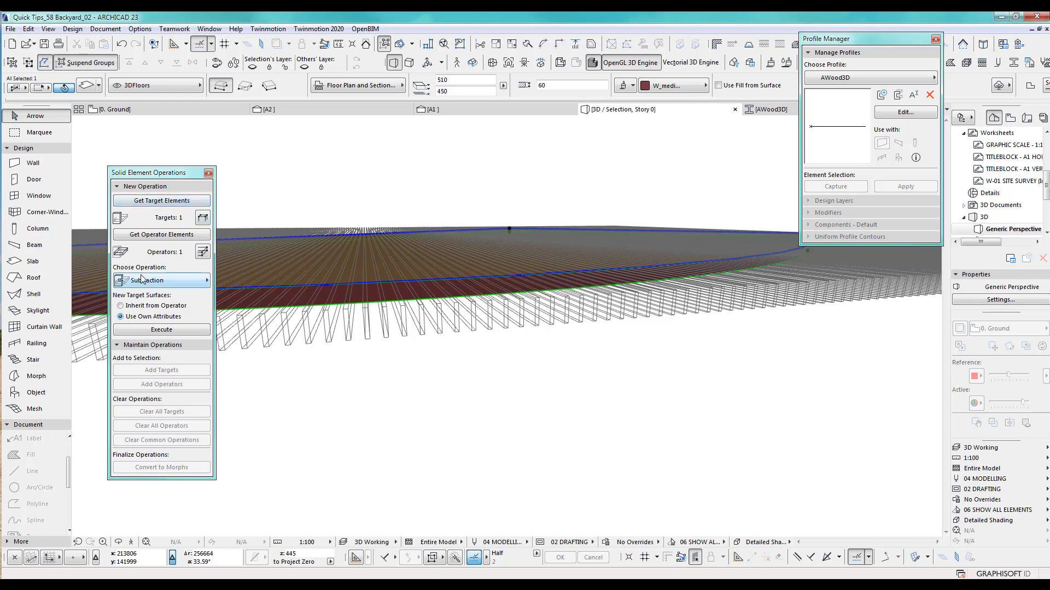
{"action": "left_click", "coordinate": [164, 330]}
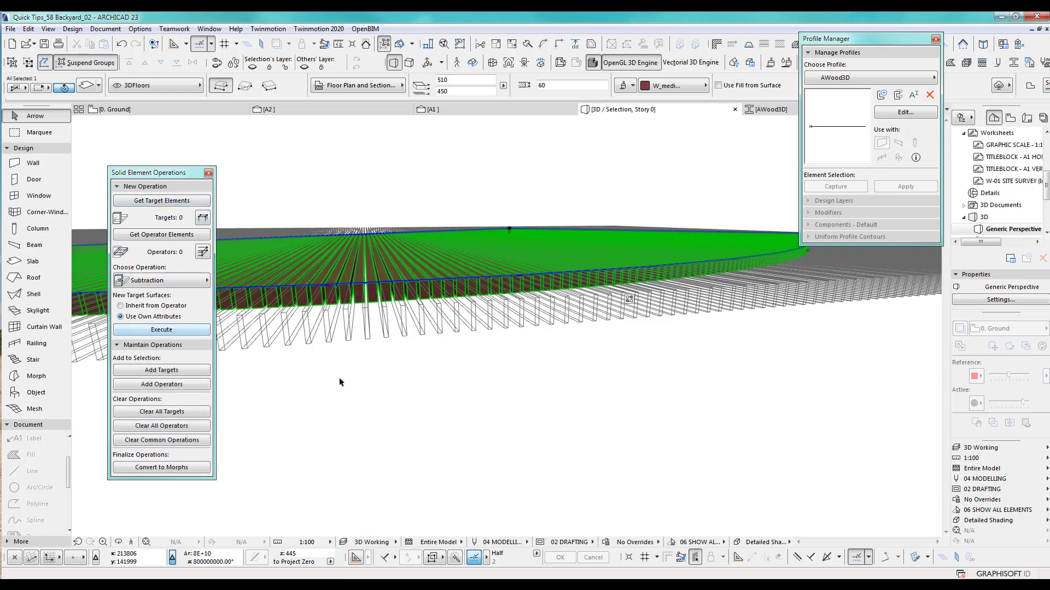
{"action": "key", "text": "Escape"}
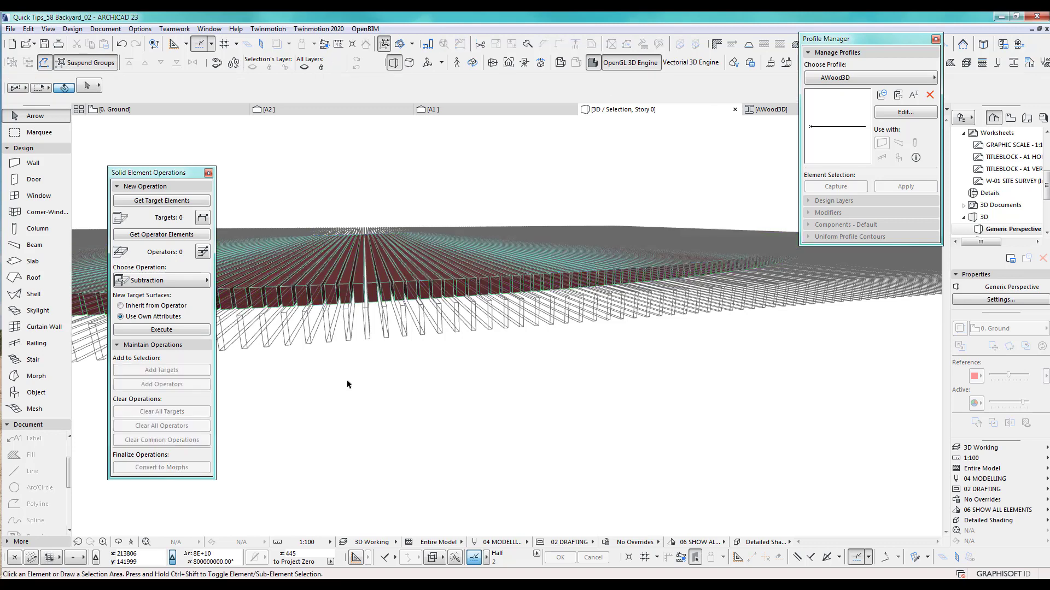
Hide the 3D Cutting Elements layer in the 3D view and inspect the boards cut into the deck slab.
{"action": "key", "text": "ctrl+l"}
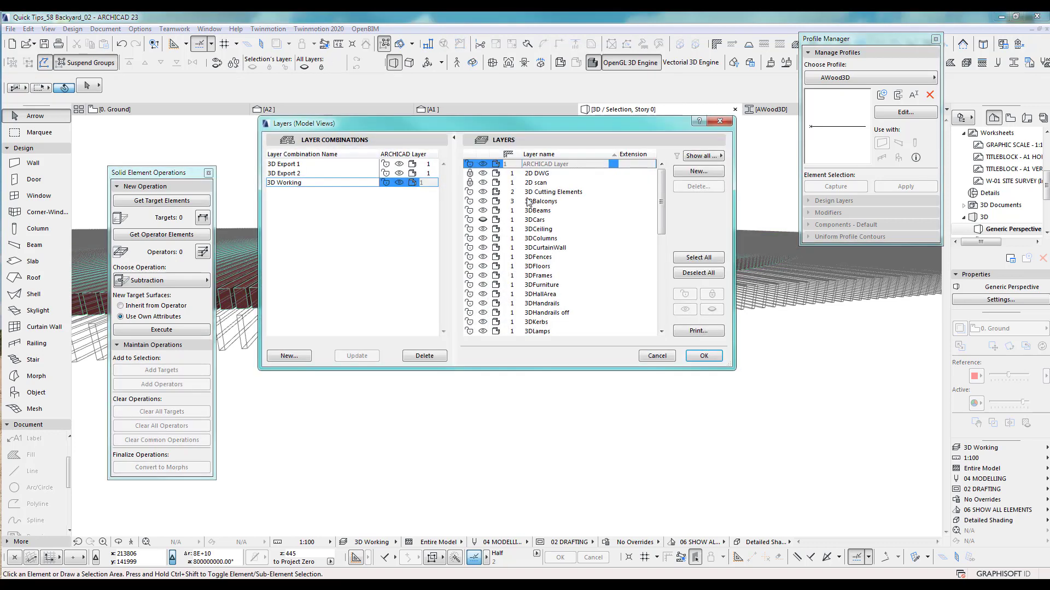
{"action": "left_click", "coordinate": [483, 192]}
{"action": "left_click", "coordinate": [704, 356]}
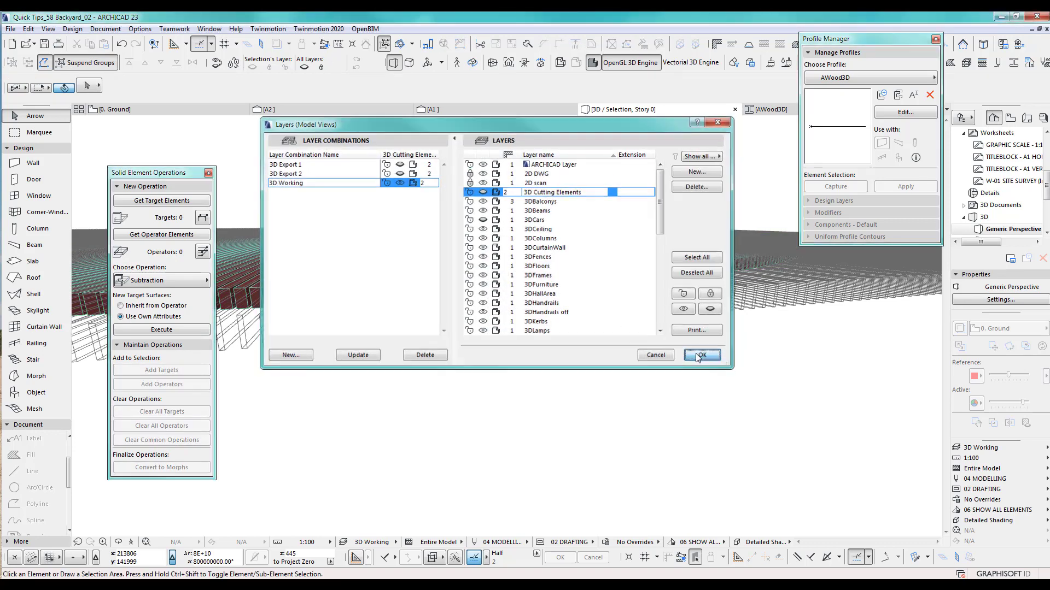
{"action": "scroll", "coordinate": [514, 404], "scroll_direction": "down", "scroll_amount": 2}
{"action": "middle_click_drag", "start_coordinate": [508, 391], "coordinate": [524, 430]}
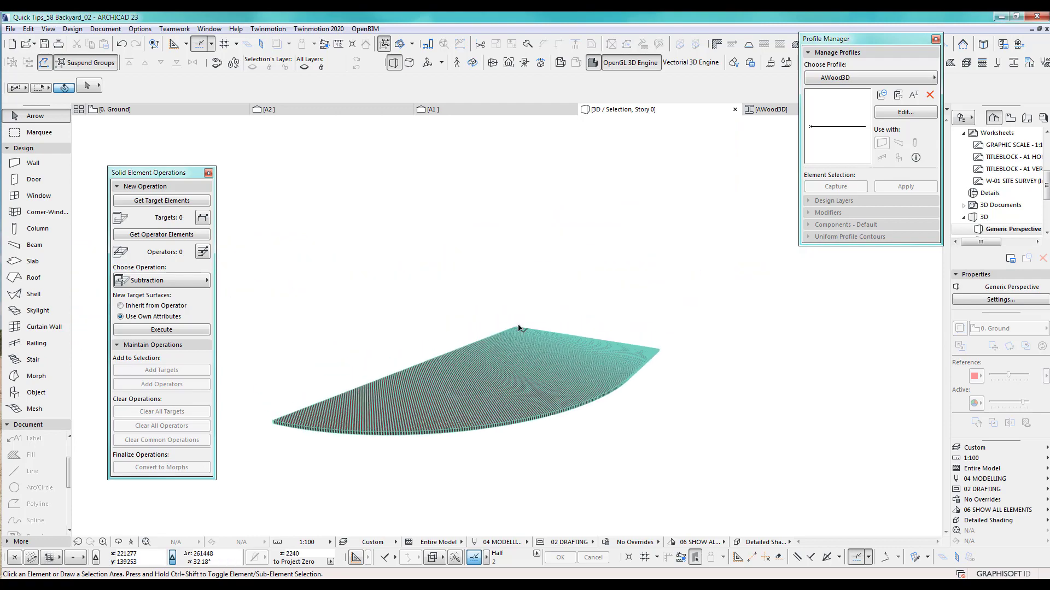
{"action": "key", "text": "o"}
{"action": "left_click_drag", "start_coordinate": [450, 381], "coordinate": [482, 392]}
Return to the ground floor plan and rotate the AWood3D wall about 90° counterclockwise around a point on the upper deck.
{"action": "key", "text": "F2"}
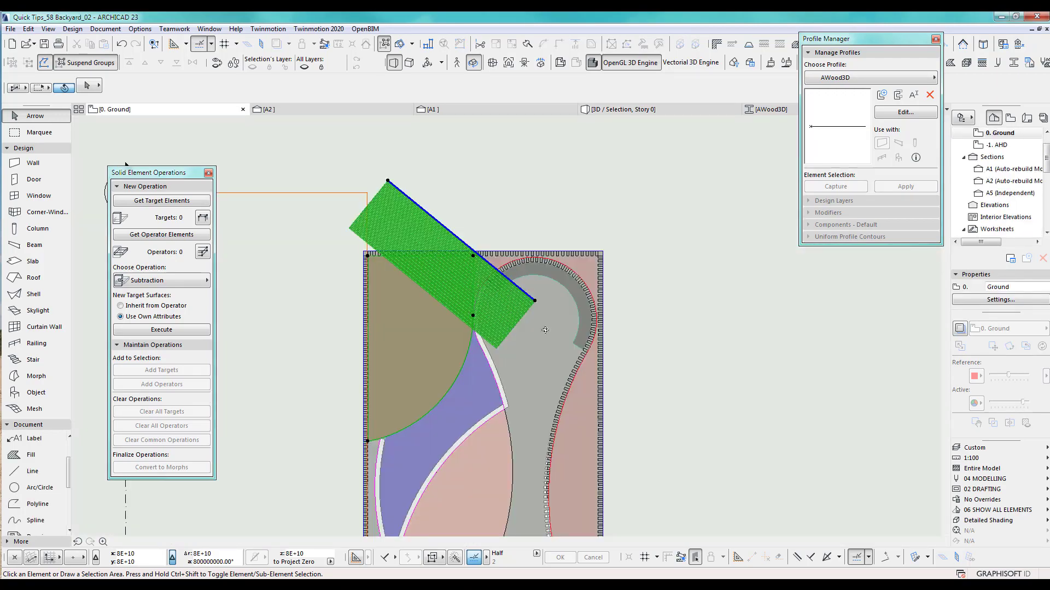
{"action": "left_click", "coordinate": [667, 315]}
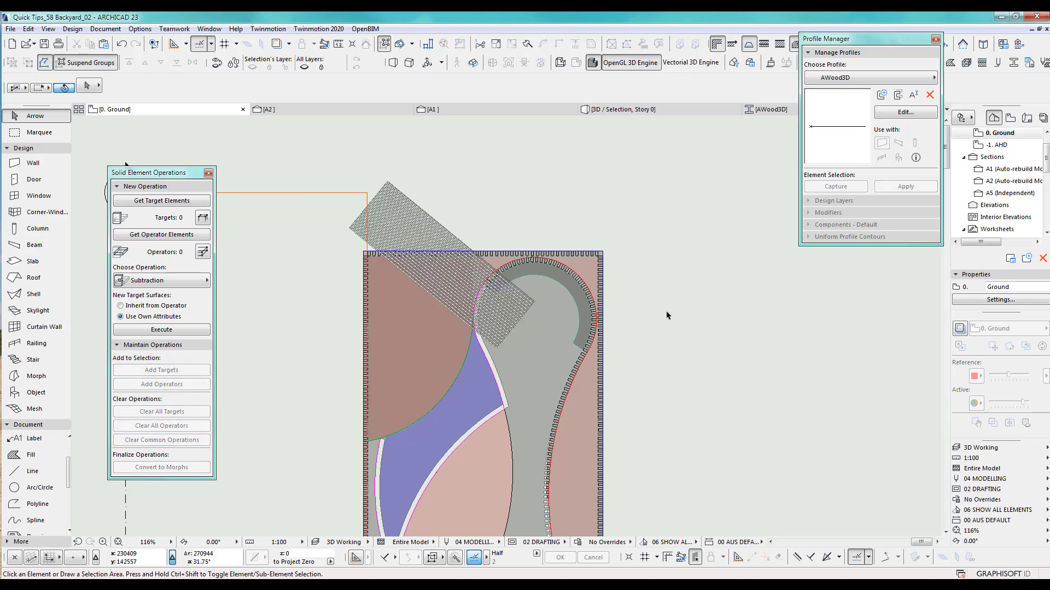
{"action": "left_click", "coordinate": [435, 223]}
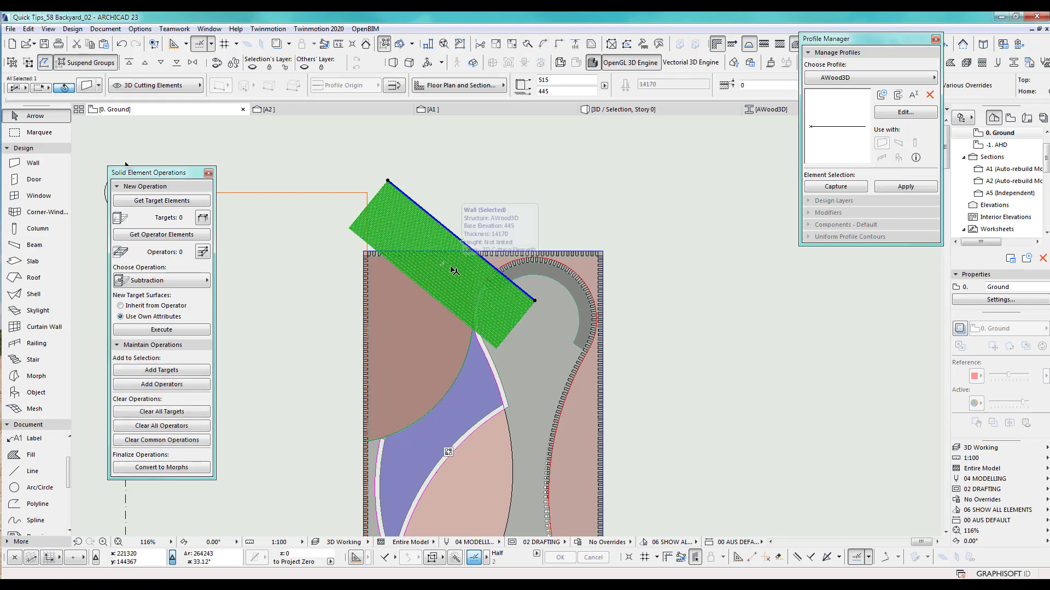
{"action": "key", "text": "ctrl+e"}
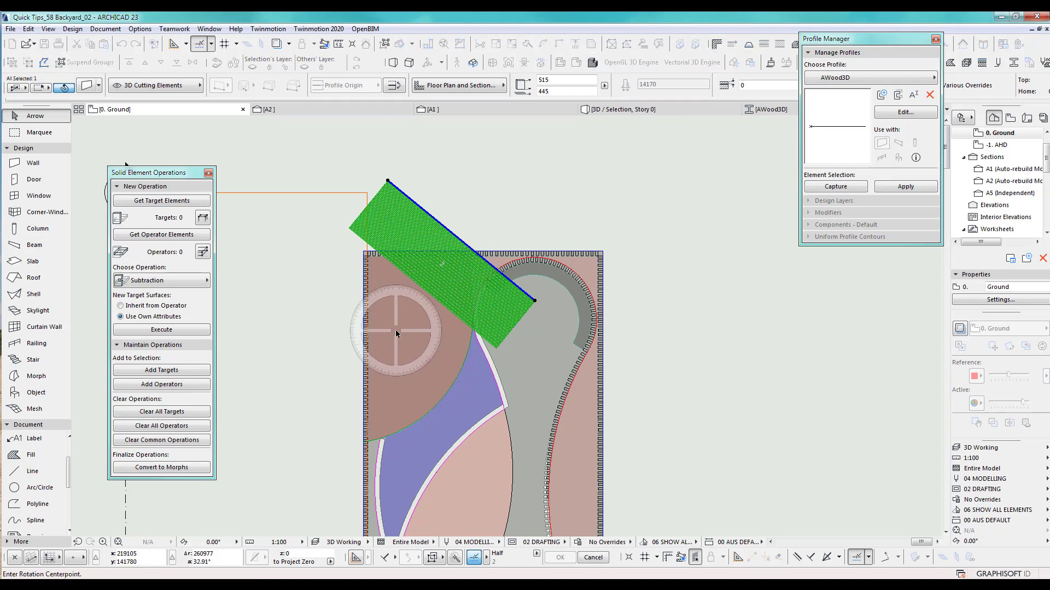
{"action": "left_click", "coordinate": [395, 330]}
{"action": "left_click", "coordinate": [447, 268]}
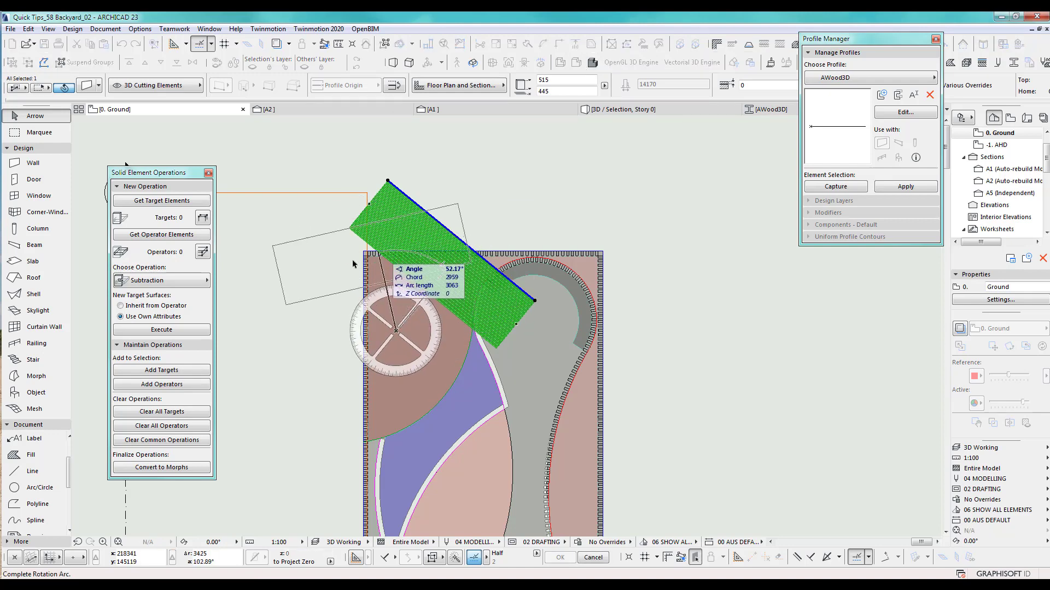
{"action": "left_click", "coordinate": [331, 279]}
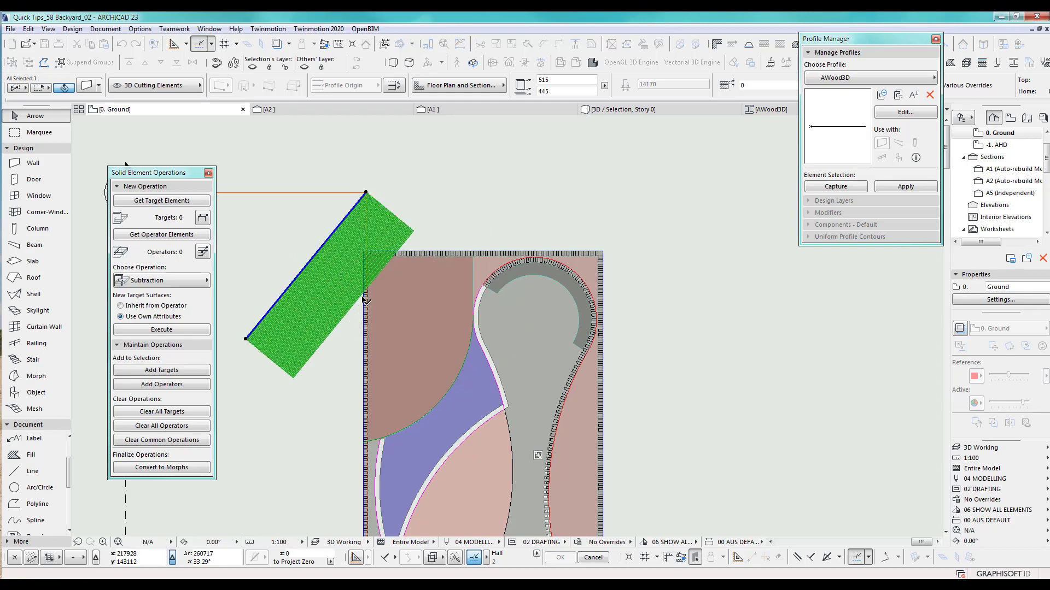
Move the slatted AWood3D wall toward the deck's upper corner and check in 3D how far the board cuts reach.
{"action": "key", "text": "ctrl+d"}
{"action": "left_click", "coordinate": [339, 260]}
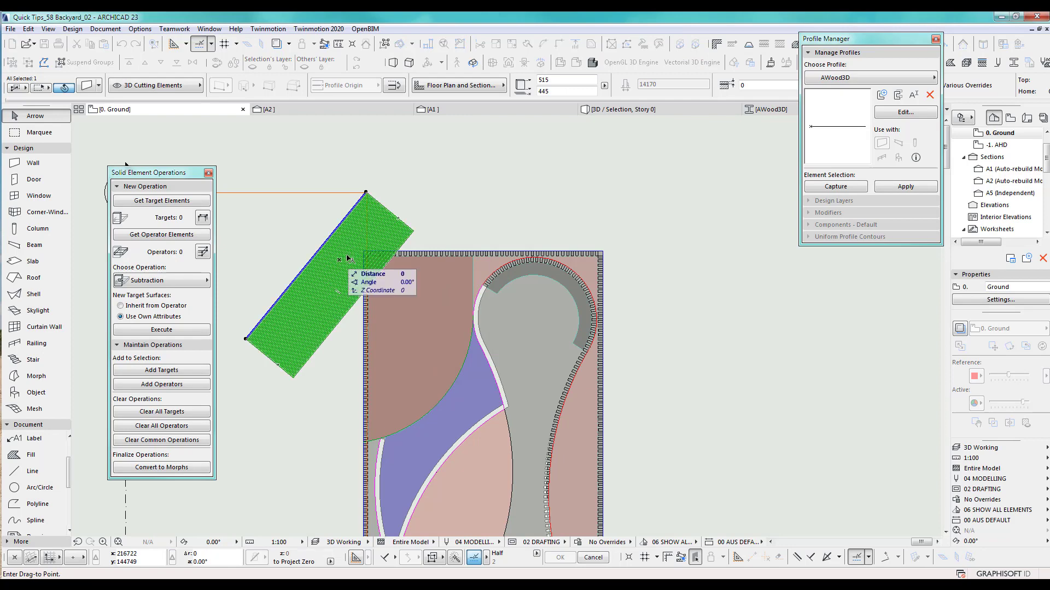
{"action": "left_click", "coordinate": [363, 255]}
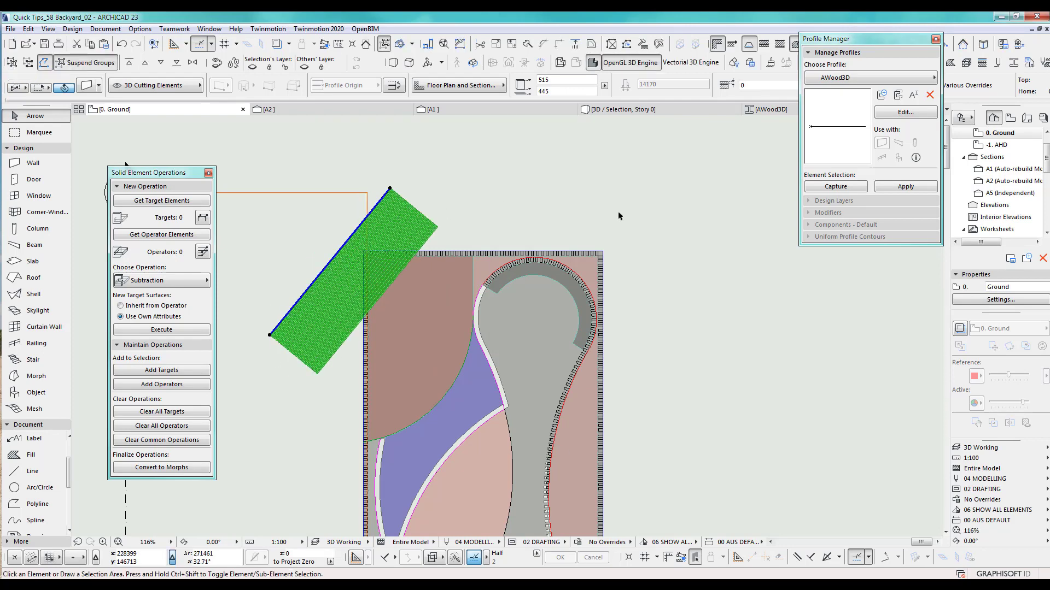
{"action": "key", "text": "Escape"}
{"action": "key", "text": "F3"}
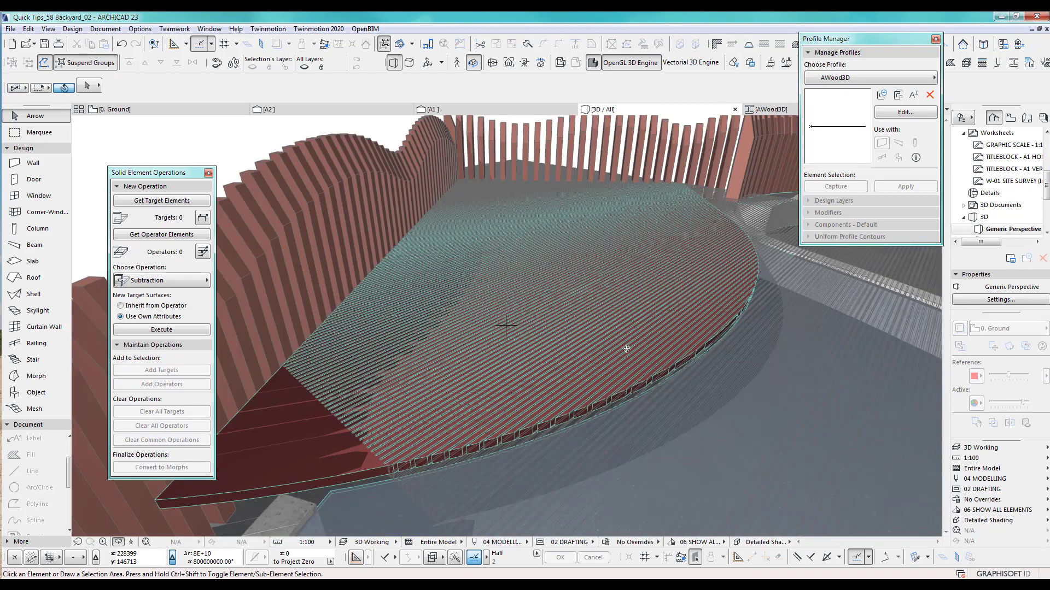
{"action": "left_click_drag", "start_coordinate": [552, 388], "coordinate": [429, 359]}
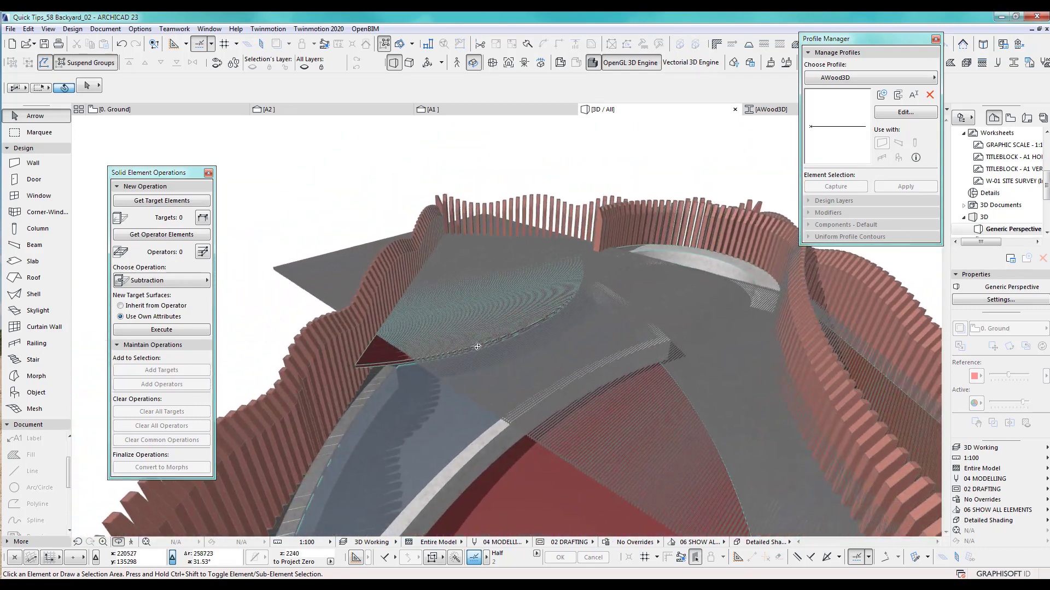
{"action": "scroll", "coordinate": [452, 360], "scroll_direction": "up", "scroll_amount": 5}
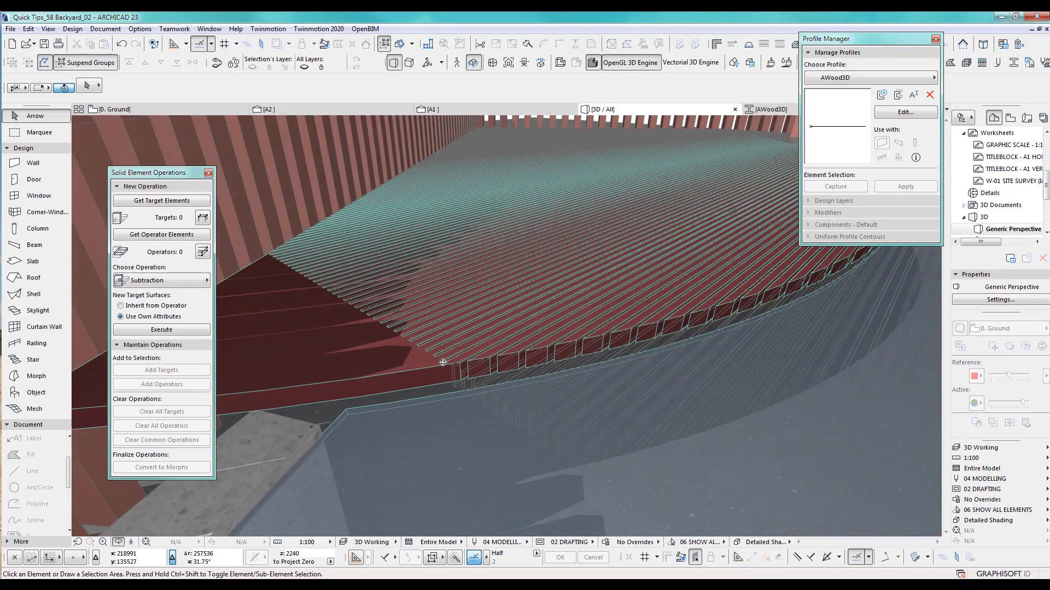
In the ground floor plan, stretch the slatted wall's lower end outward by about 1350 mm and extend its upper end slightly.
{"action": "key", "text": "F2"}
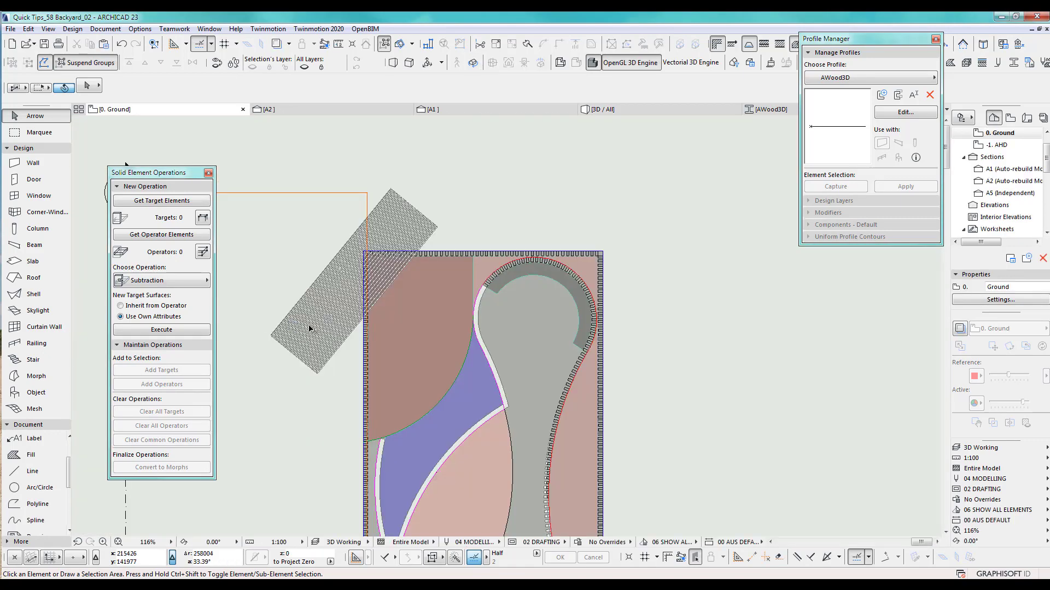
{"action": "left_click", "coordinate": [289, 319]}
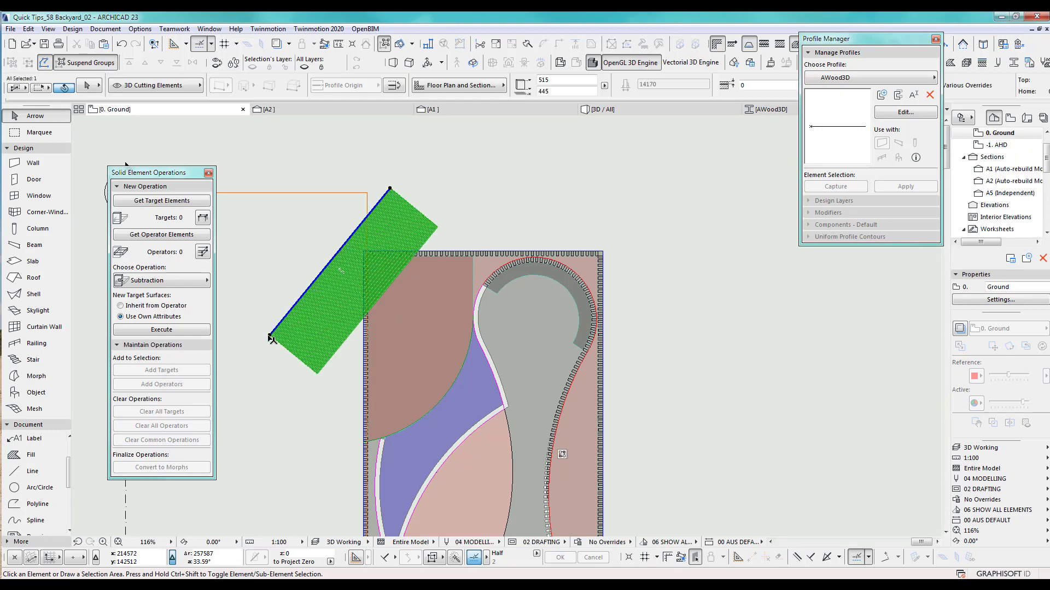
{"action": "left_click", "coordinate": [270, 335]}
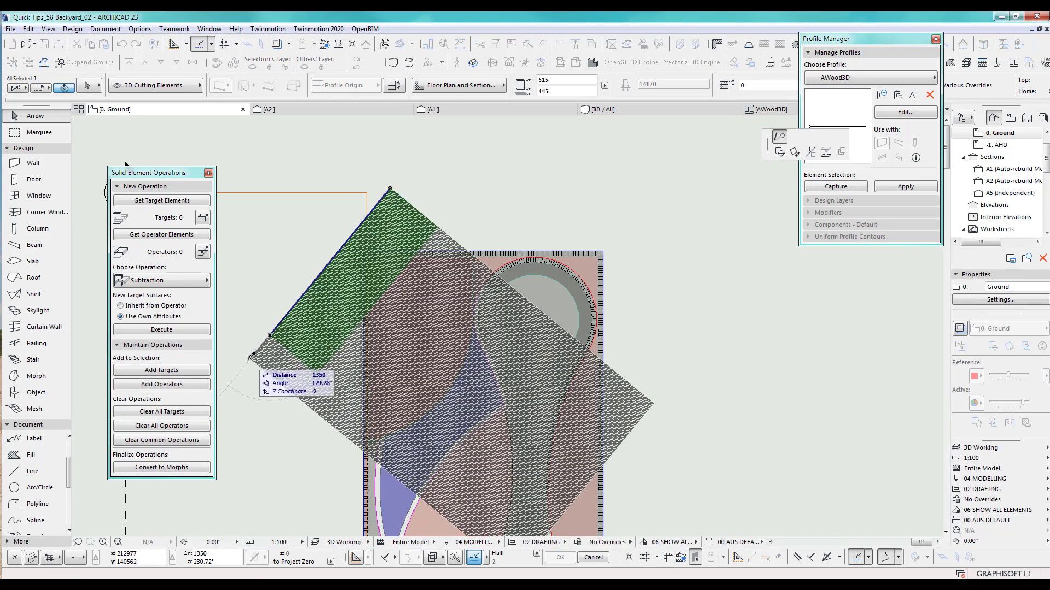
{"action": "left_click", "coordinate": [249, 358]}
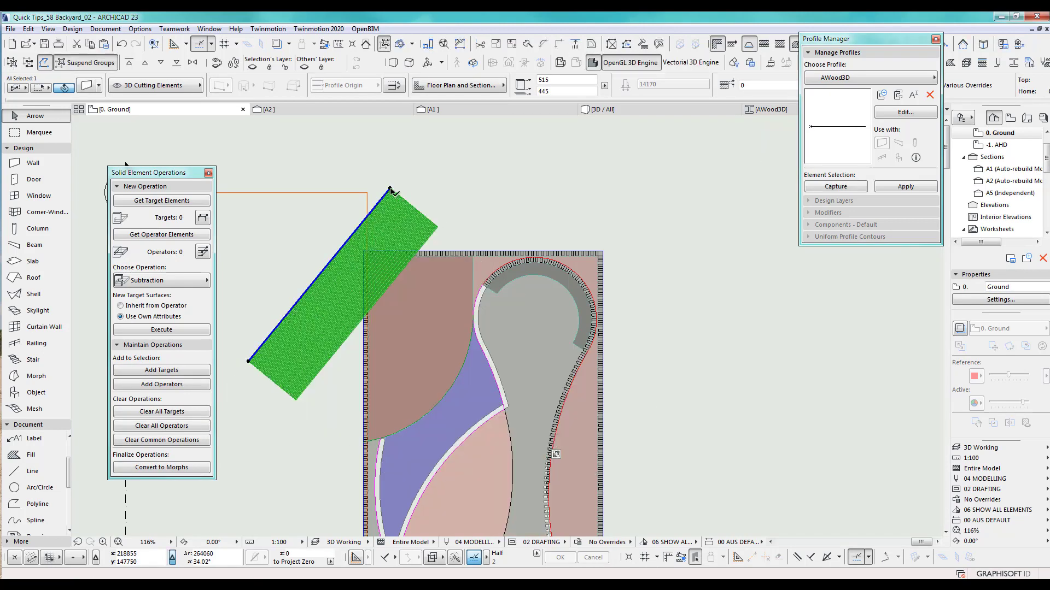
{"action": "left_click", "coordinate": [391, 189]}
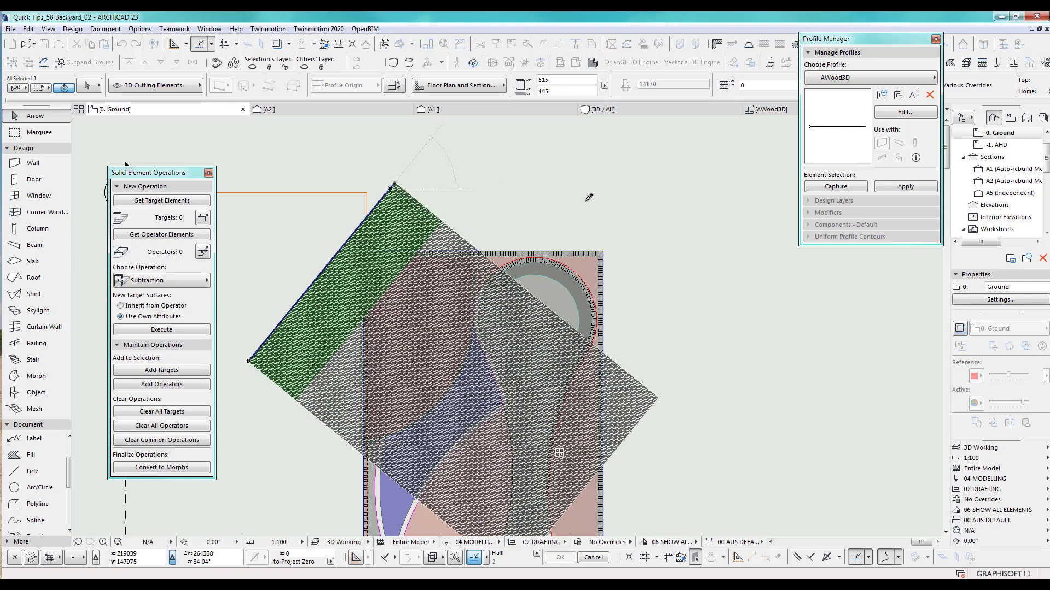
{"action": "key", "text": "Escape"}
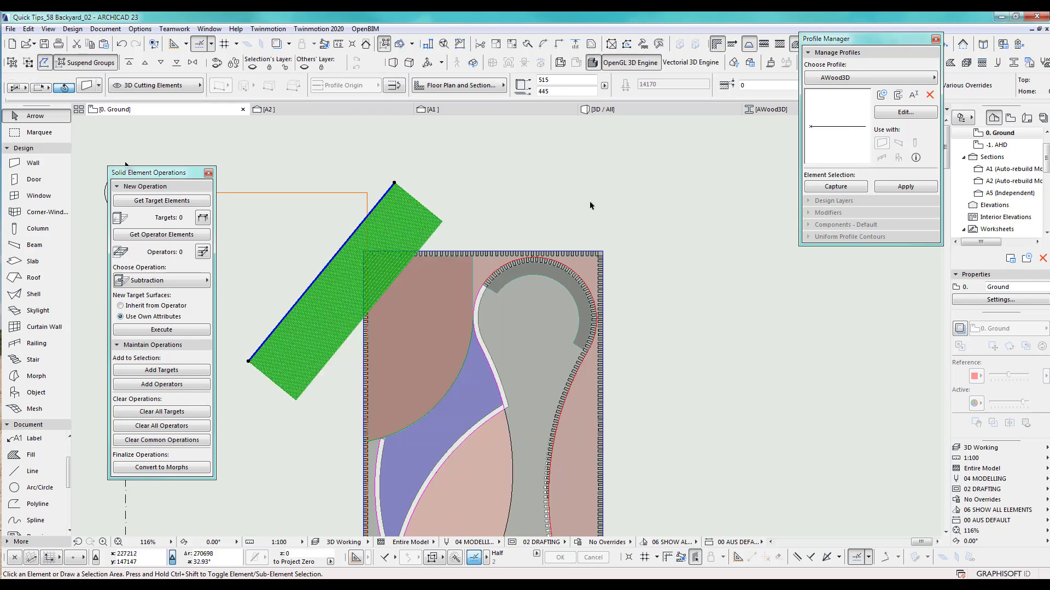
{"action": "key", "text": "Escape"}
Show the model in 3D with the 3D Export 1 layer combination to hide the cutting elements.
{"action": "key", "text": "F3"}
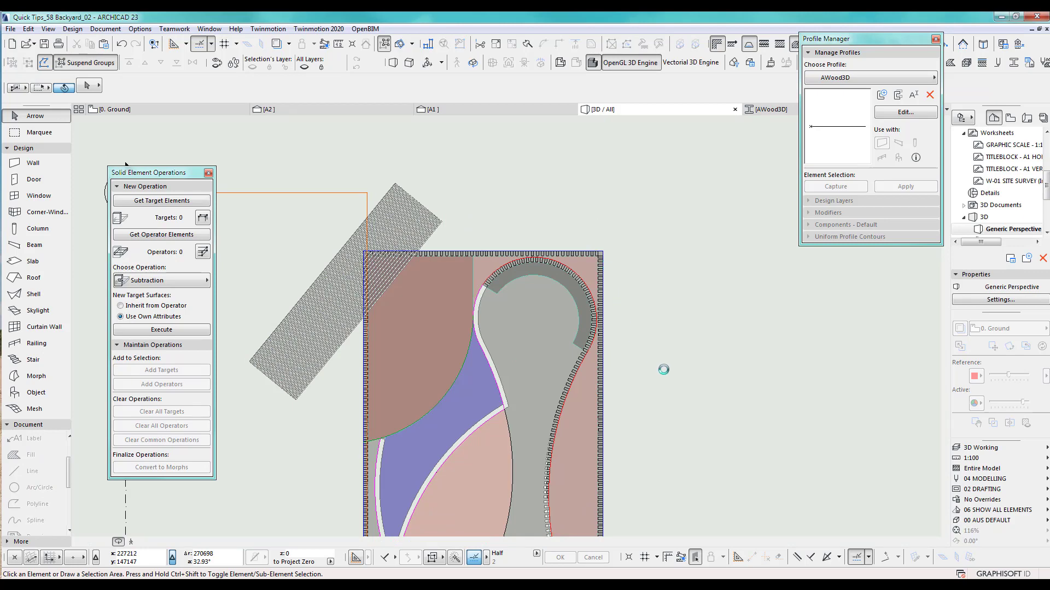
{"action": "scroll", "coordinate": [503, 419], "scroll_direction": "down", "scroll_amount": 5}
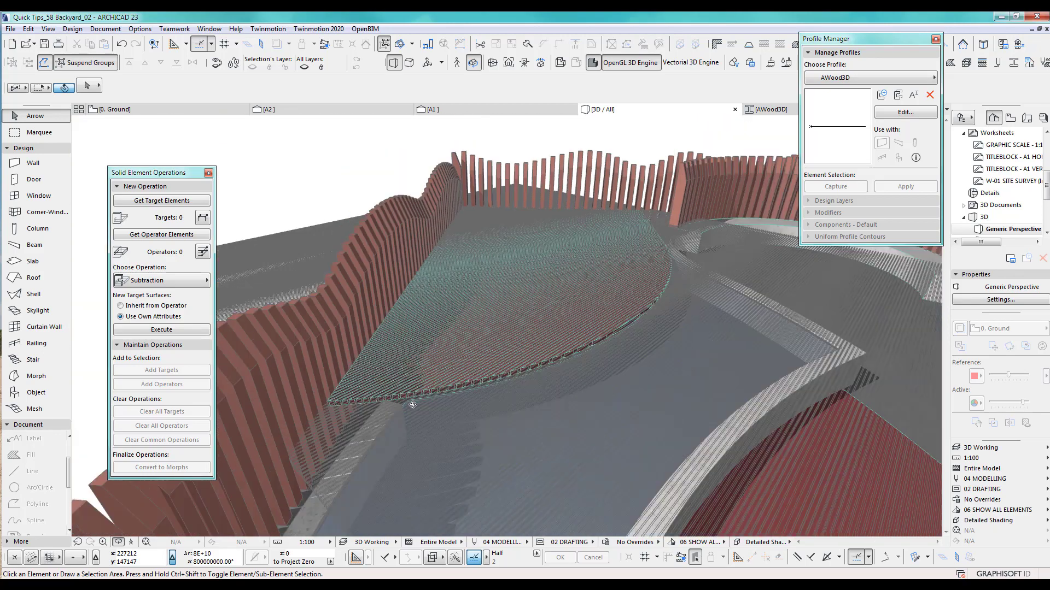
{"action": "left_click", "coordinate": [982, 448]}
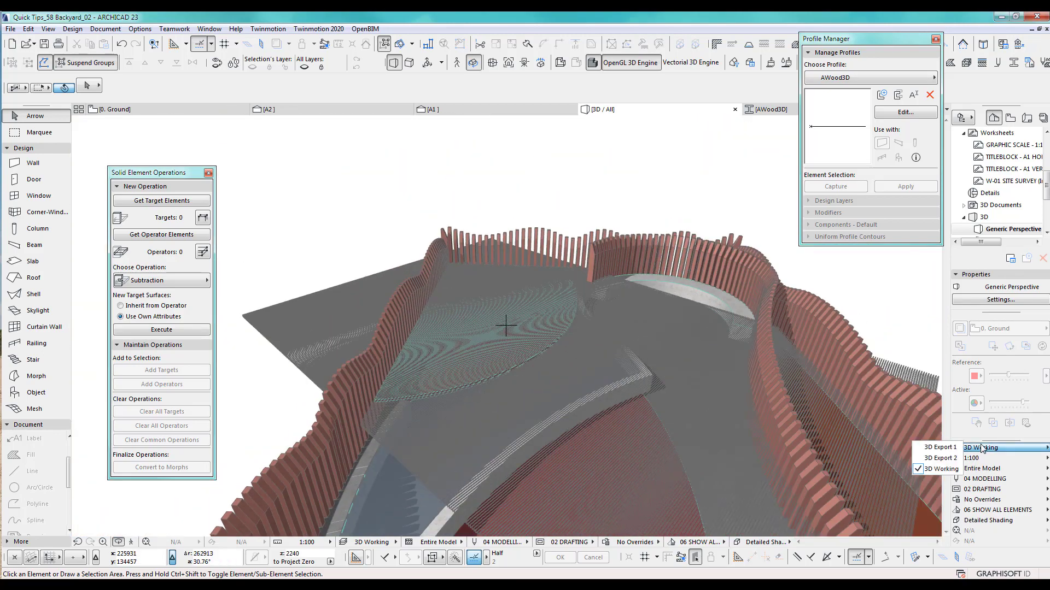
{"action": "left_click", "coordinate": [940, 447]}
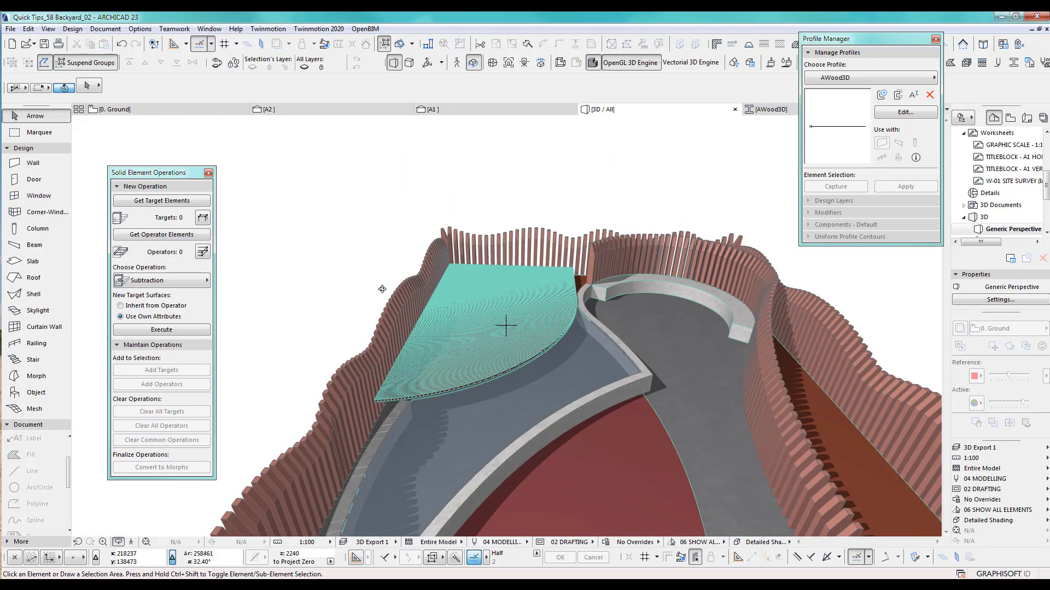
Examine the diagonal boards and gaps cut across the whole upper deck, from overall views down to close range.
{"action": "middle_click_drag", "start_coordinate": [505, 323], "coordinate": [520, 307], "text": "shift"}
{"action": "scroll", "coordinate": [519, 307], "scroll_direction": "up", "scroll_amount": 2}
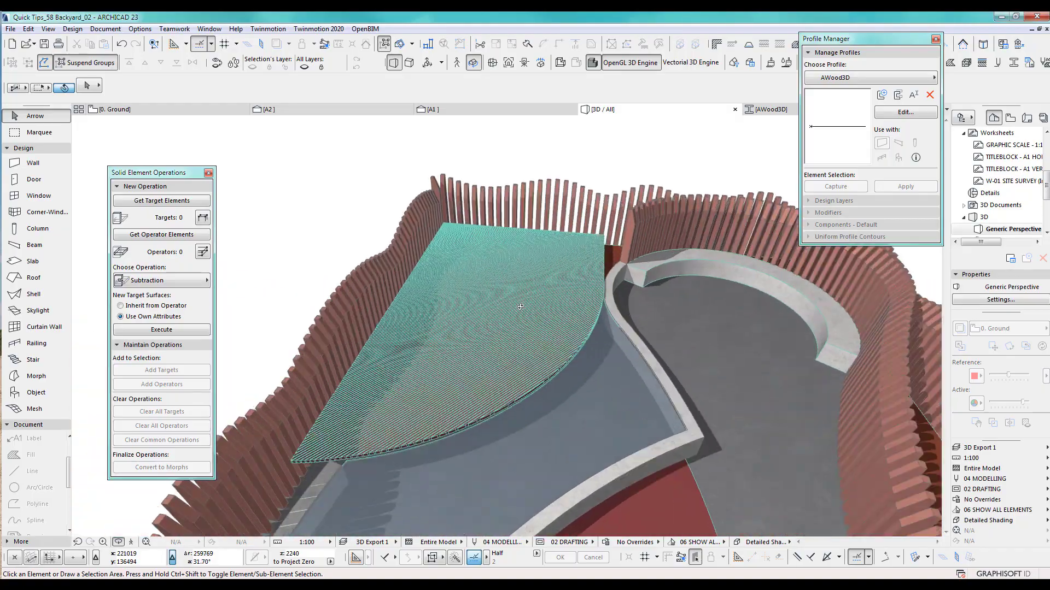
{"action": "scroll", "coordinate": [520, 306], "scroll_direction": "up", "scroll_amount": 3}
{"action": "middle_click_drag", "start_coordinate": [521, 400], "coordinate": [509, 357], "text": "shift"}
{"action": "middle_click_drag", "start_coordinate": [644, 337], "coordinate": [478, 399], "text": "shift"}
{"action": "middle_click_drag", "start_coordinate": [602, 491], "coordinate": [590, 381], "text": "shift"}
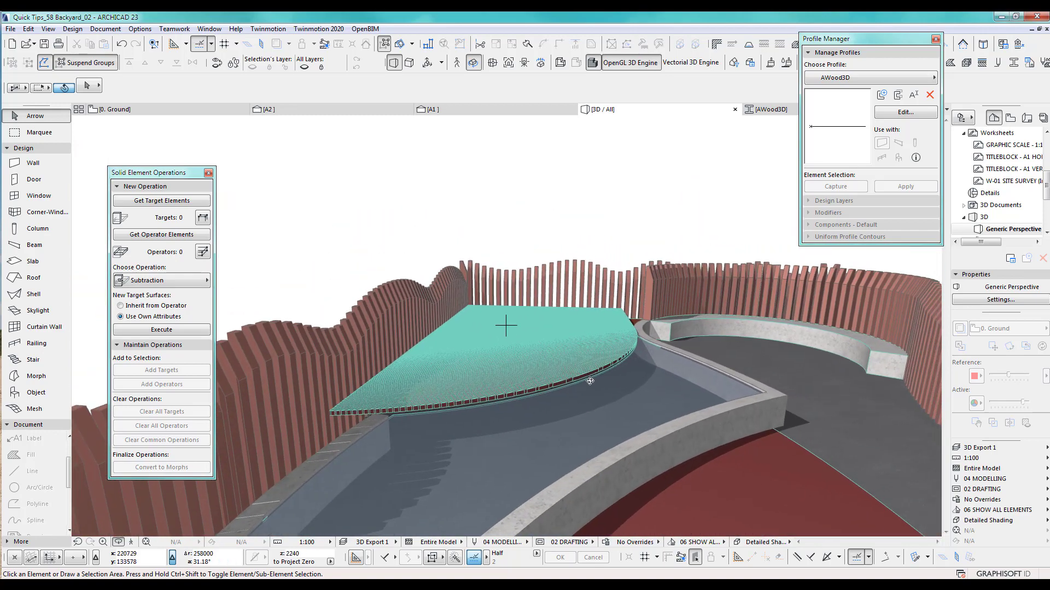
{"action": "middle_click_drag", "start_coordinate": [560, 333], "coordinate": [736, 247], "text": "shift"}
{"action": "middle_click_drag", "start_coordinate": [609, 431], "coordinate": [707, 208], "text": "shift"}
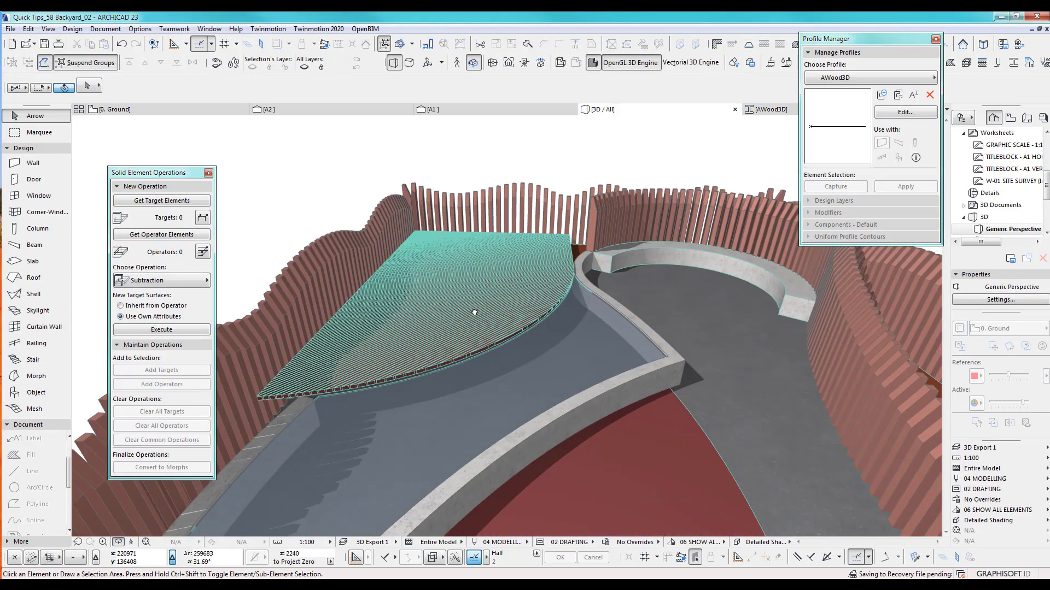
{"action": "scroll", "coordinate": [535, 377], "scroll_direction": "up", "scroll_amount": 10}
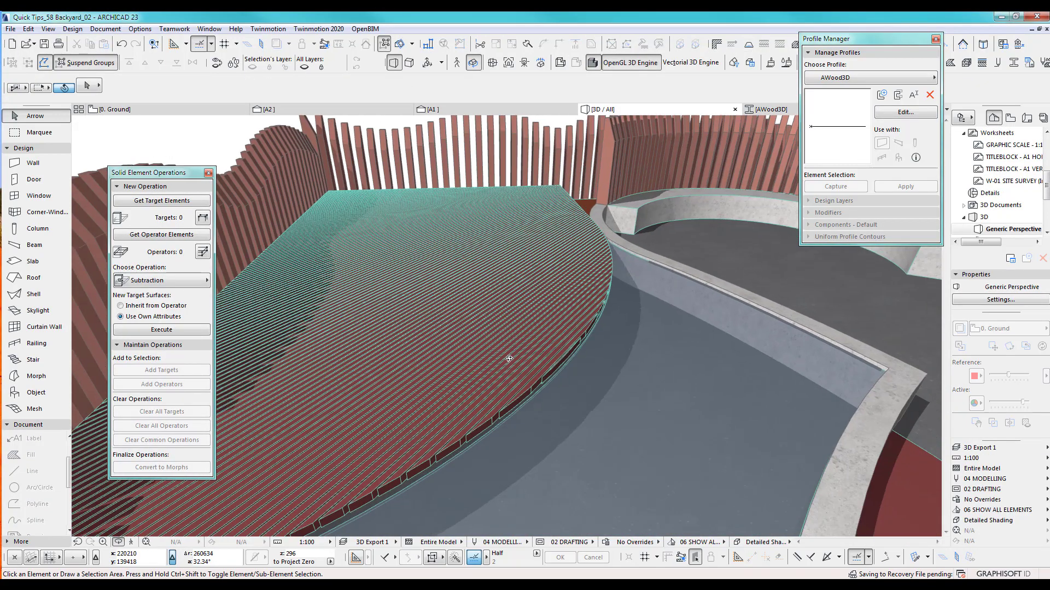
{"action": "scroll", "coordinate": [535, 376], "scroll_direction": "down", "scroll_amount": 10}
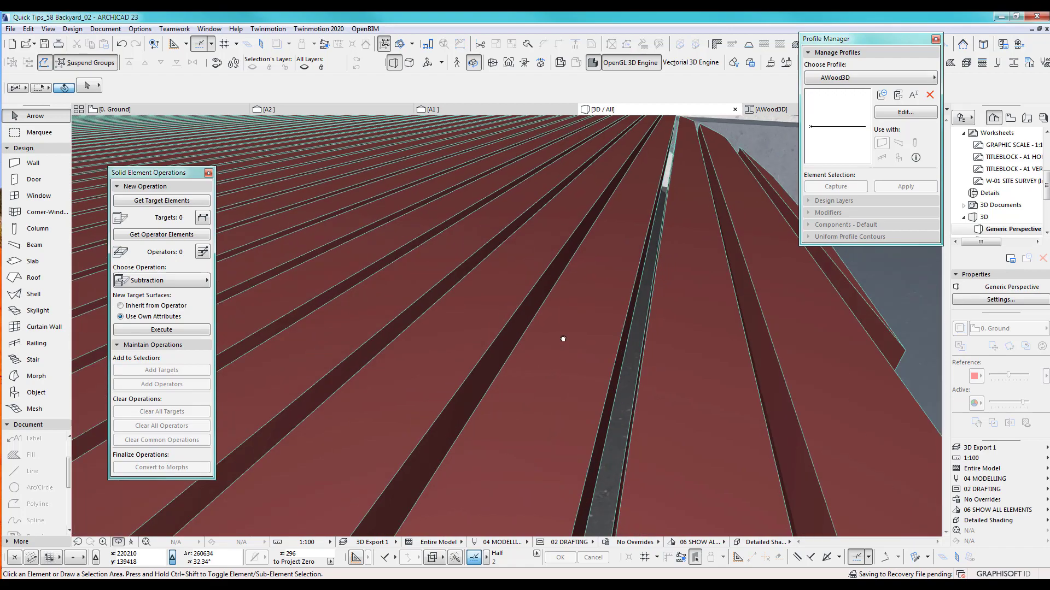
{"action": "middle_click_drag", "start_coordinate": [574, 304], "coordinate": [496, 351], "text": "shift"}
{"action": "scroll", "coordinate": [629, 344], "scroll_direction": "down", "scroll_amount": 6}
{"action": "scroll", "coordinate": [497, 356], "scroll_direction": "down", "scroll_amount": 6}
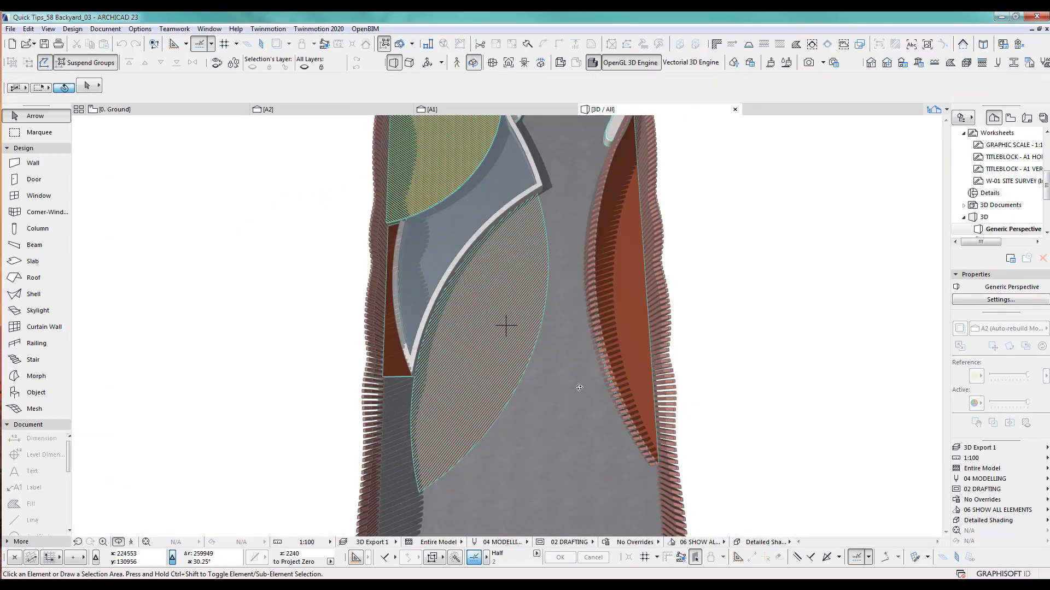
Review the boards on both decks, the curved steps, the rounded concrete bench and the slatted fence in 3D.
{"action": "scroll", "coordinate": [554, 382], "scroll_direction": "up", "scroll_amount": 3}
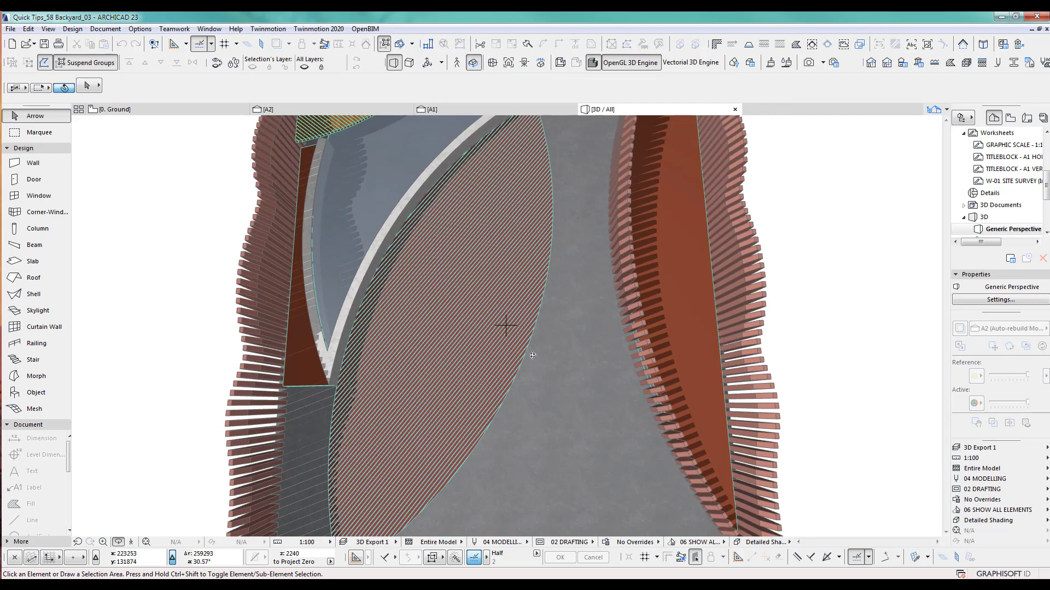
{"action": "middle_click_drag", "start_coordinate": [532, 355], "coordinate": [531, 198], "text": "shift"}
{"action": "scroll", "coordinate": [508, 283], "scroll_direction": "up", "scroll_amount": 4}
{"action": "middle_click_drag", "start_coordinate": [656, 290], "coordinate": [513, 475]}
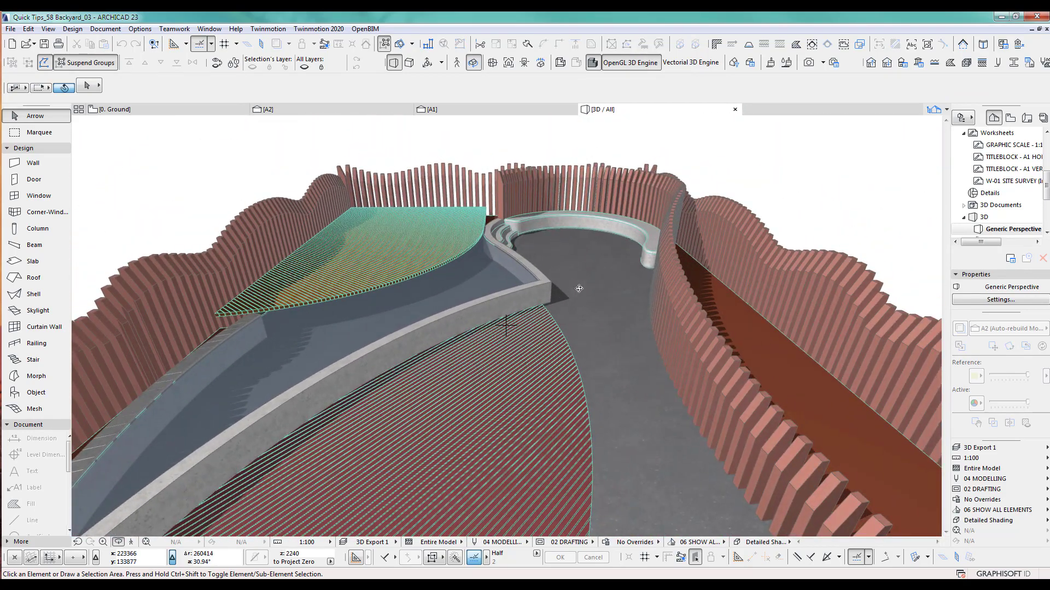
{"action": "scroll", "coordinate": [595, 239], "scroll_direction": "up", "scroll_amount": 6}
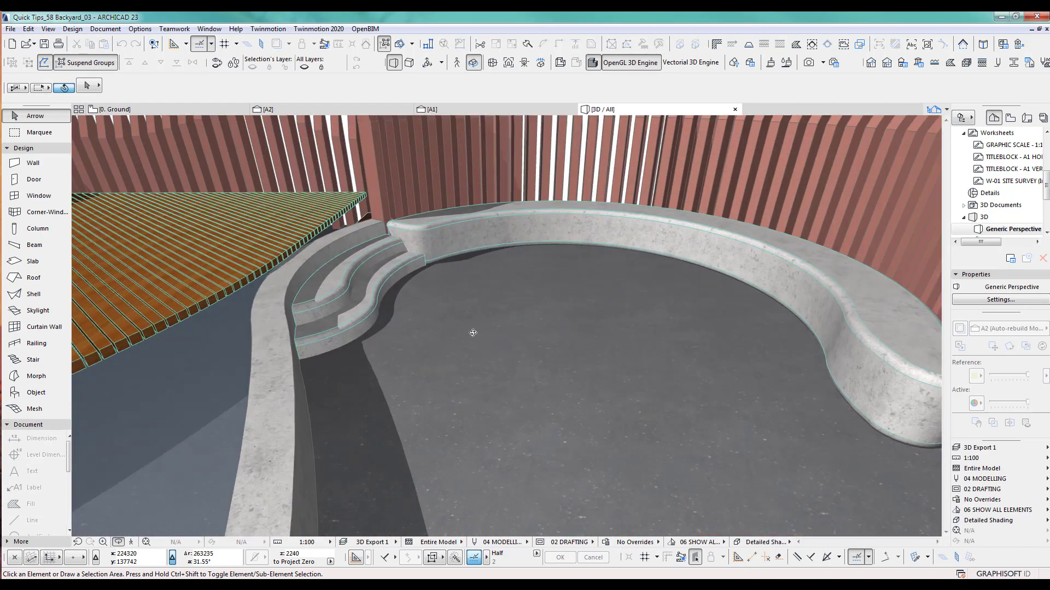
{"action": "middle_click_drag", "start_coordinate": [486, 364], "coordinate": [484, 365]}
{"action": "middle_click_drag", "start_coordinate": [406, 374], "coordinate": [404, 308], "text": "shift"}
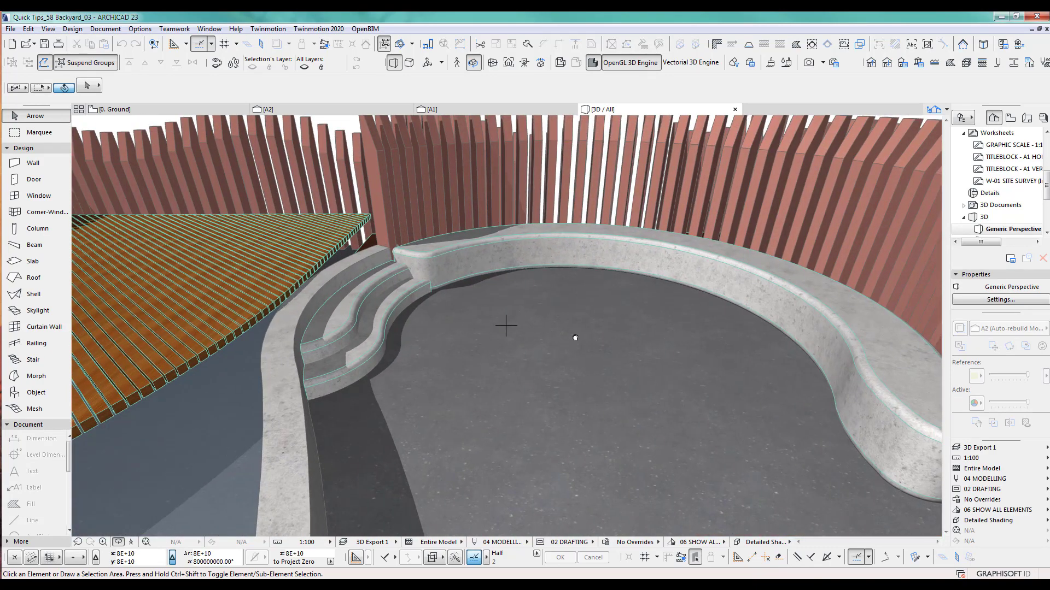
{"action": "middle_click_drag", "start_coordinate": [574, 338], "coordinate": [694, 351], "text": "shift"}
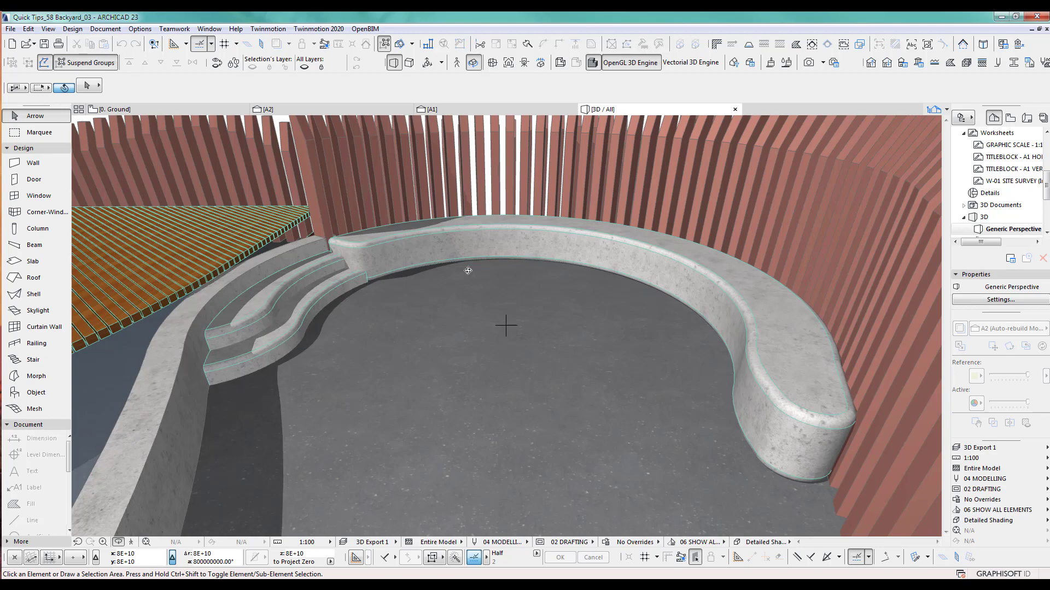
{"action": "scroll", "coordinate": [493, 281], "scroll_direction": "down", "scroll_amount": 10}
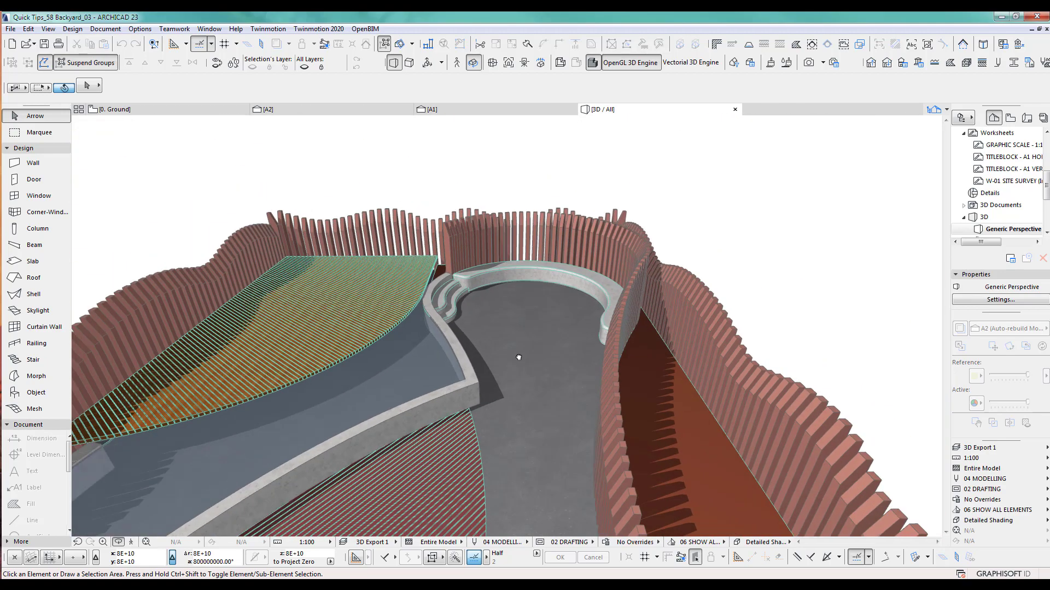
{"action": "middle_click_drag", "start_coordinate": [578, 348], "coordinate": [552, 300]}
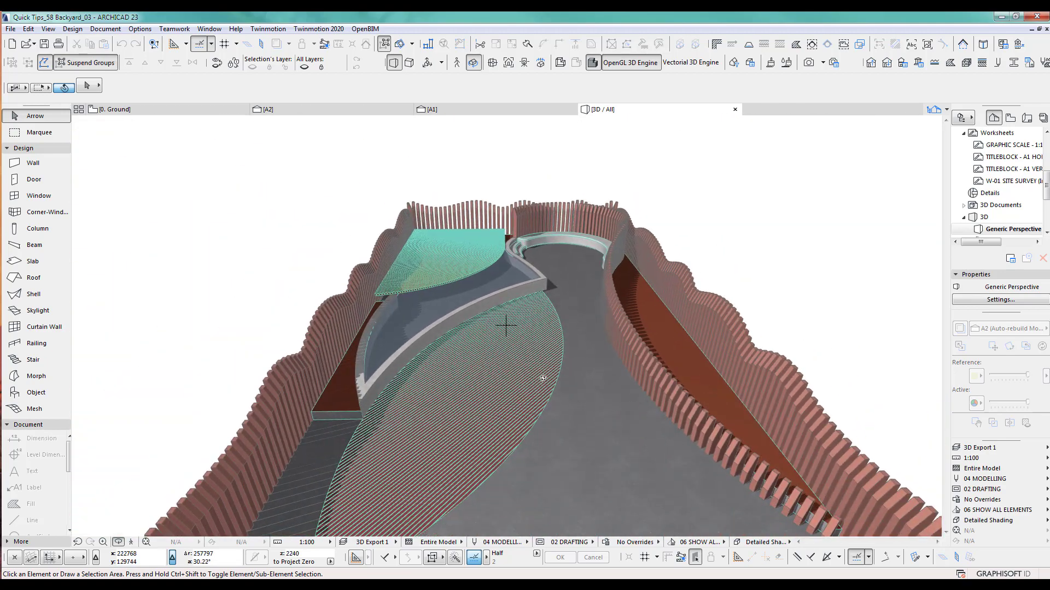
{"action": "mouse_move", "coordinate": [542, 375]}
{"action": "middle_mouse_down", "text": "shift"}
{"action": "mouse_move", "coordinate": [506, 328]}
{"action": "mouse_move", "coordinate": [537, 373]}
{"action": "middle_mouse_up", "text": "shift"}
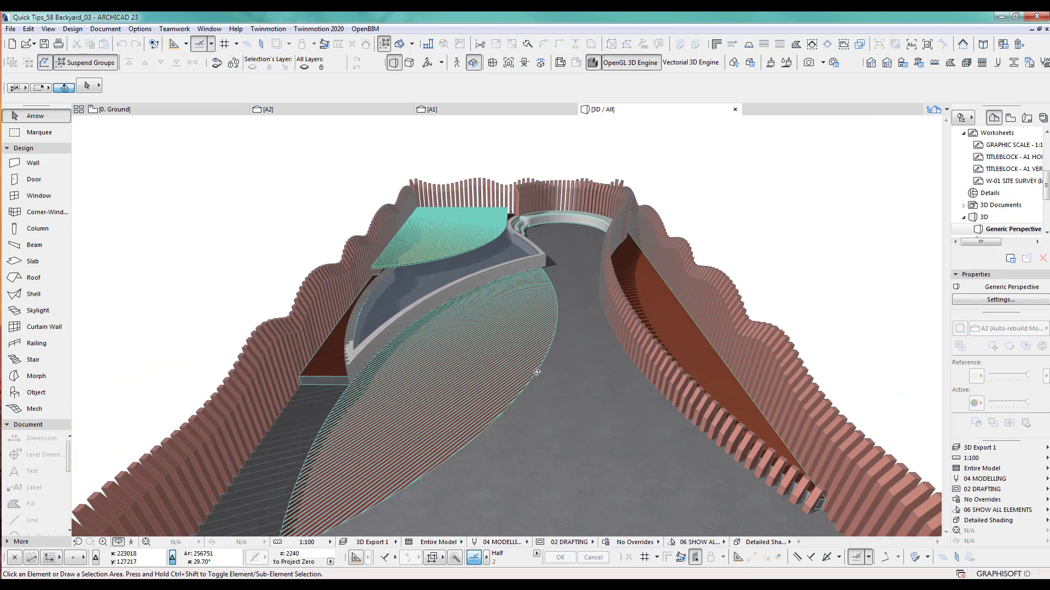